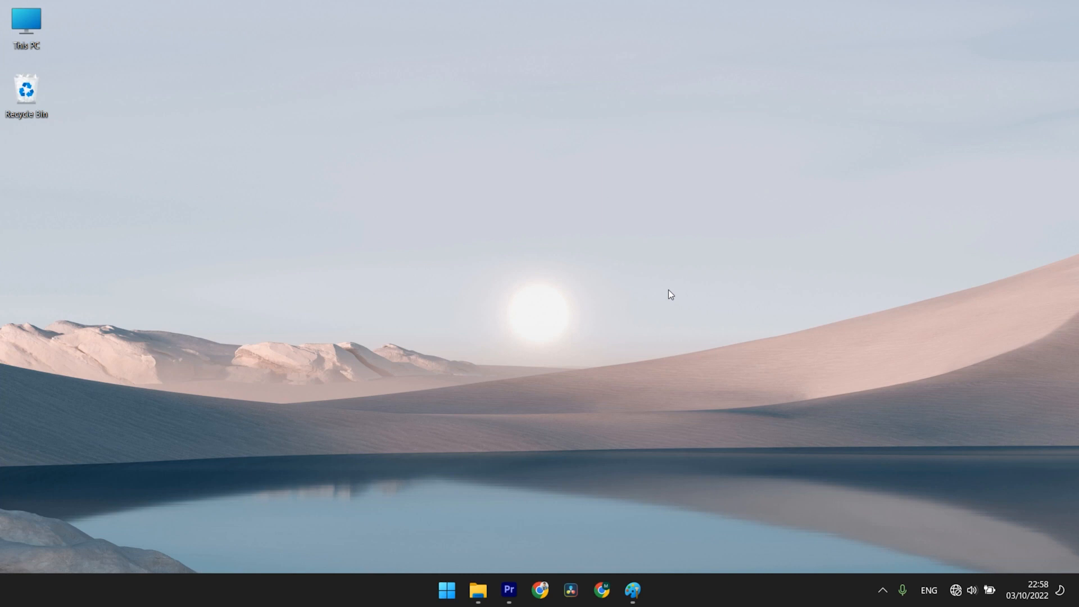
Switch to File Explorer and look over the source clips in the video folder and the toracafe-logo image in Tutorial Editing Produk
click(509, 590)
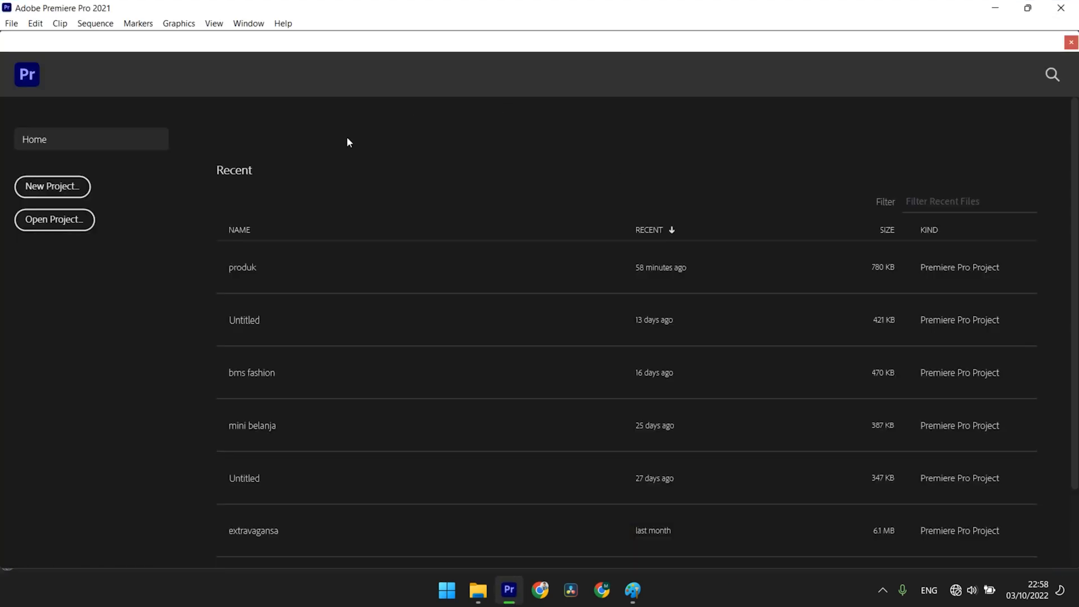
click(478, 590)
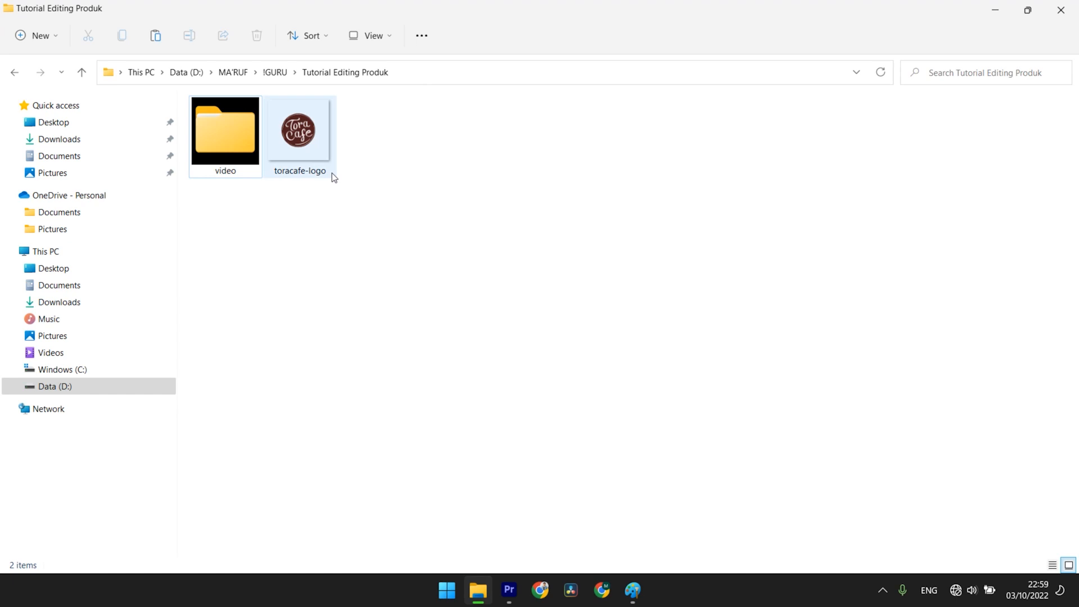
double_click(241, 147)
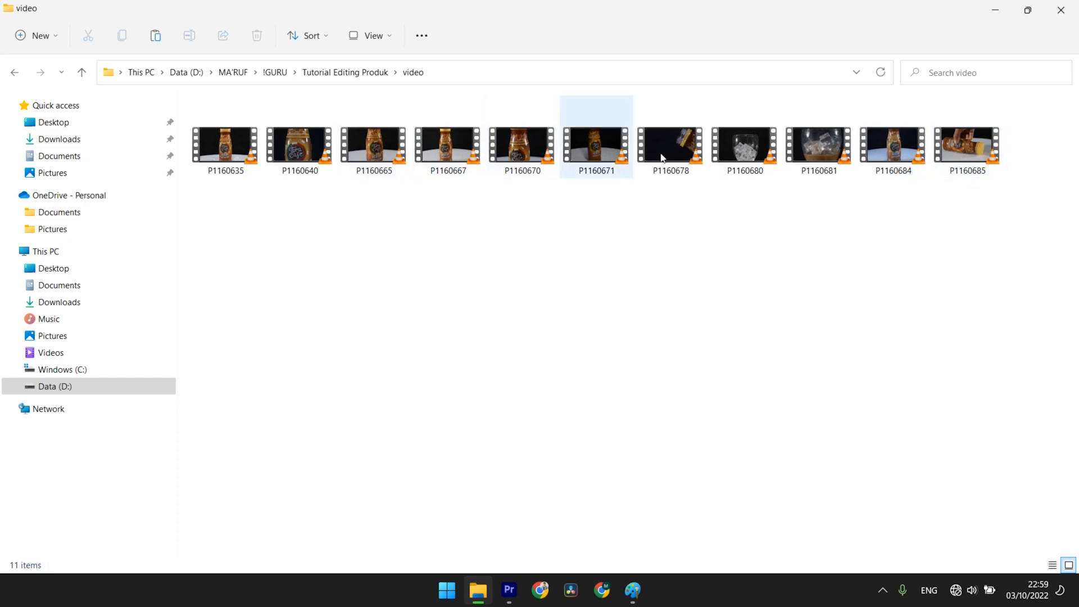
click(344, 74)
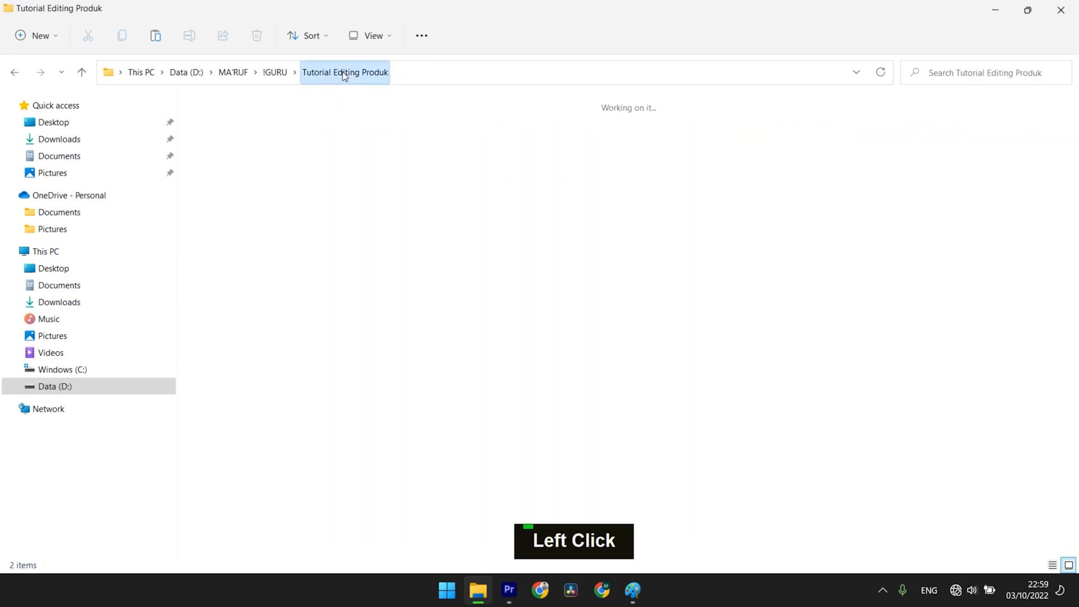
click(303, 143)
click(440, 139)
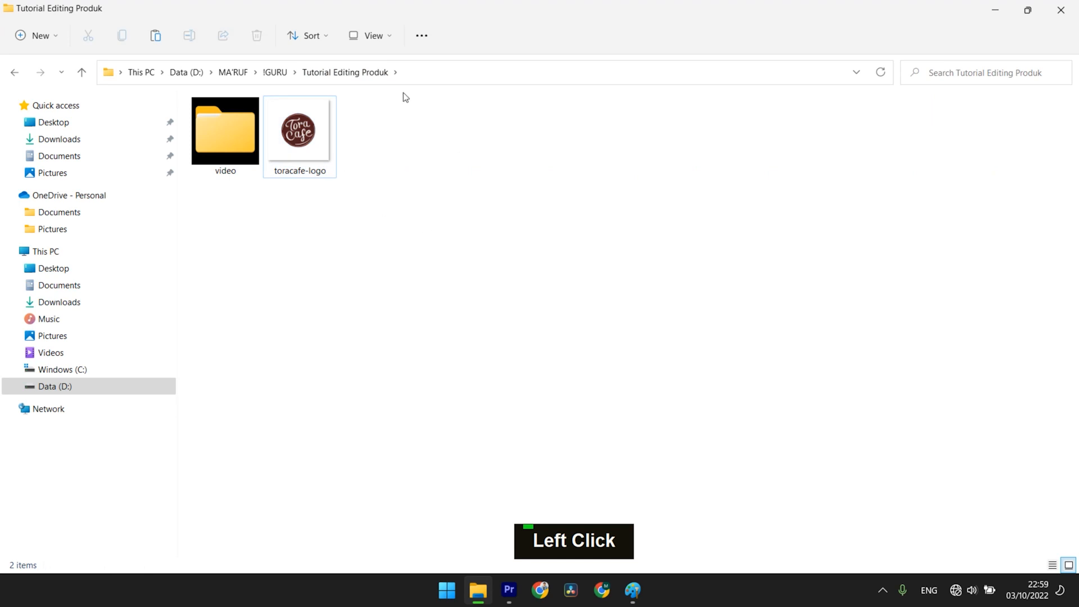
Switch to Premiere Pro and start a new project named "tora cafe"
click(509, 589)
click(74, 186)
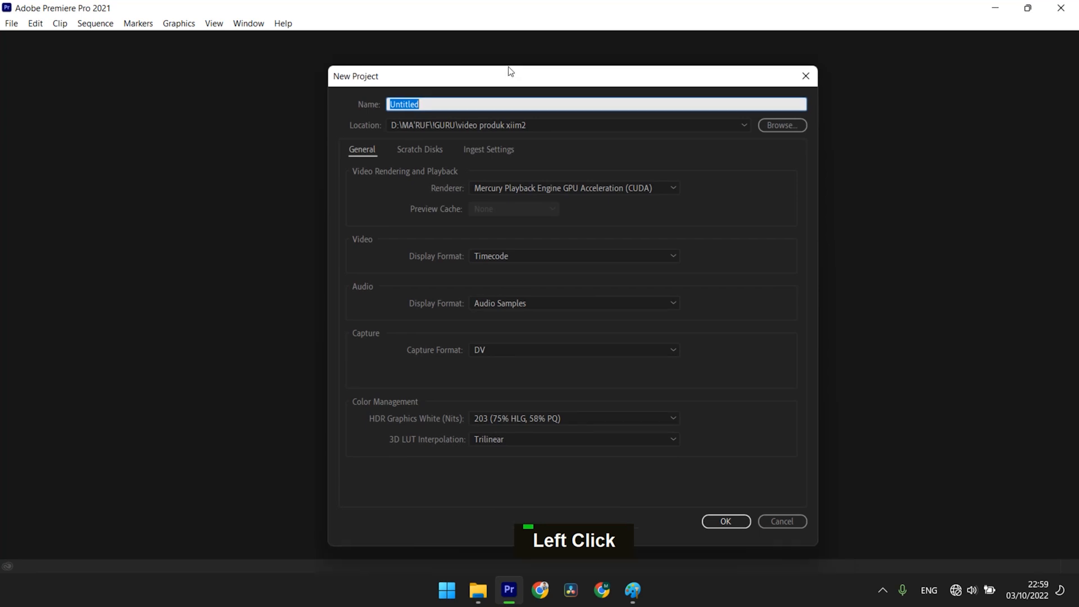
drag(510, 72, 495, 42)
click(427, 73)
drag(428, 73, 329, 79)
text(tora cafe)
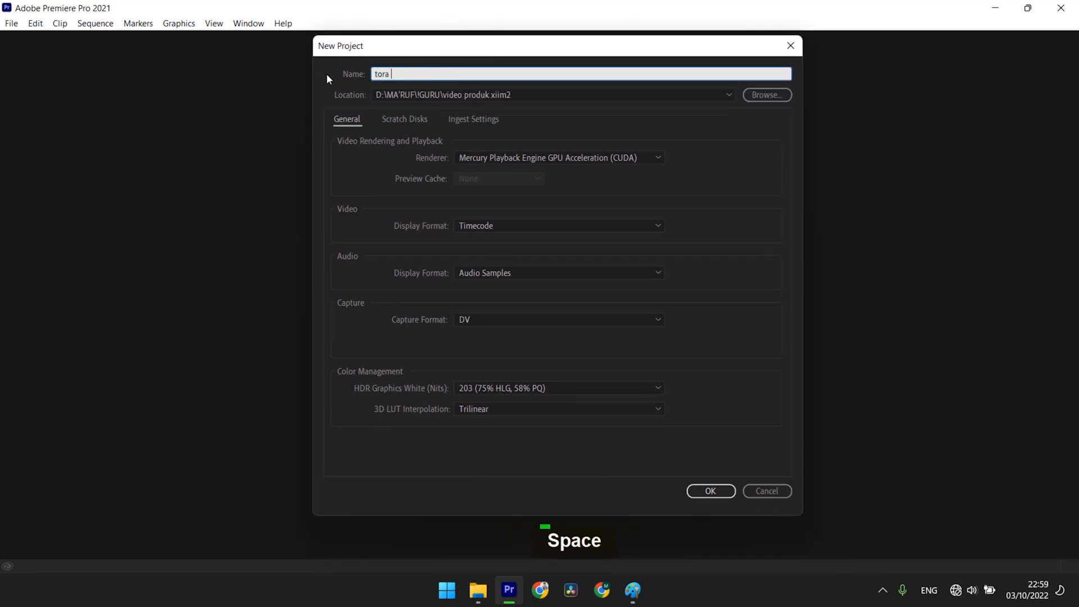
Set the project location to the Tutorial Editing Produk folder inside !GURU and create the project
click(756, 98)
click(595, 94)
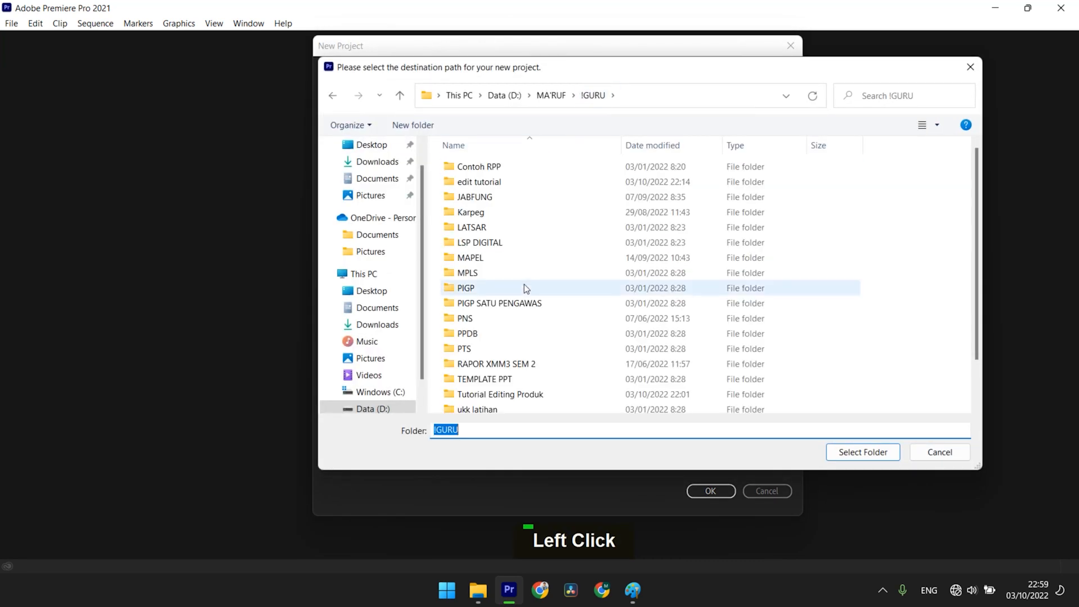
scroll(524, 291, down, 1)
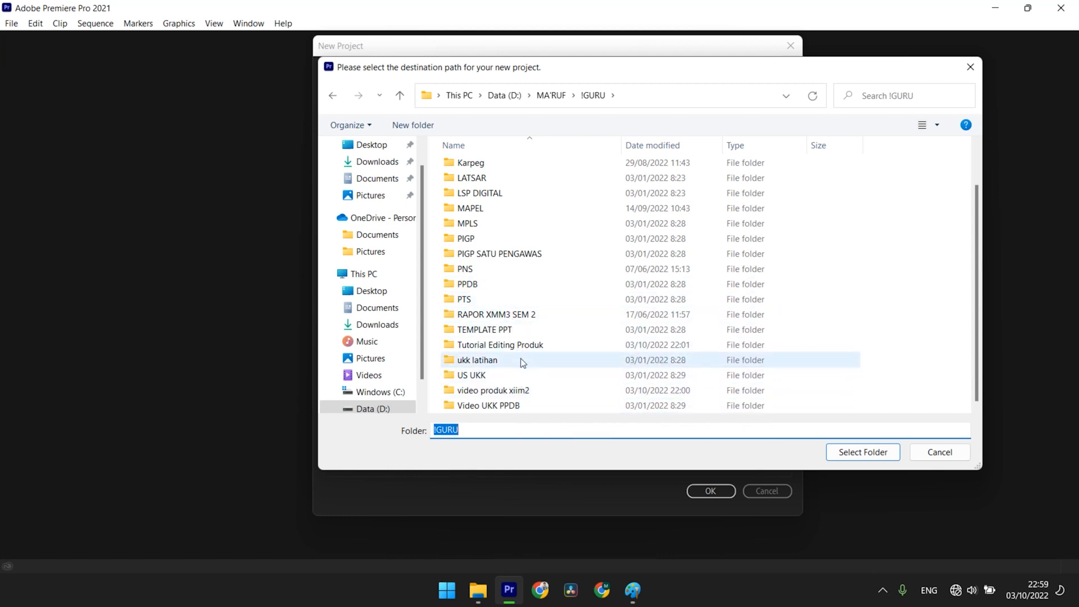
click(659, 149)
scroll(575, 254, up, 1)
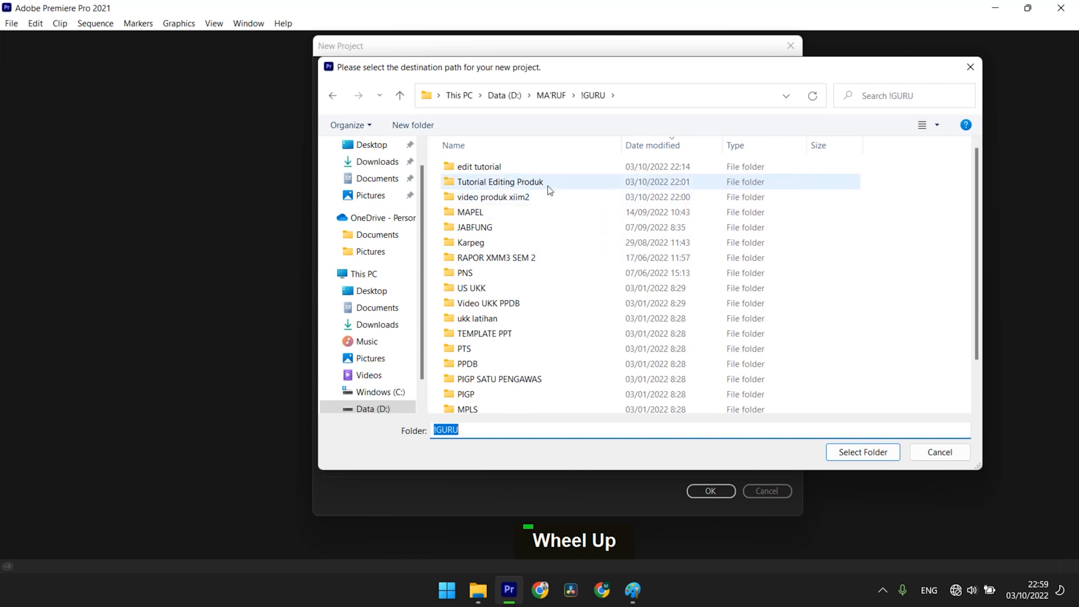
double_click(528, 184)
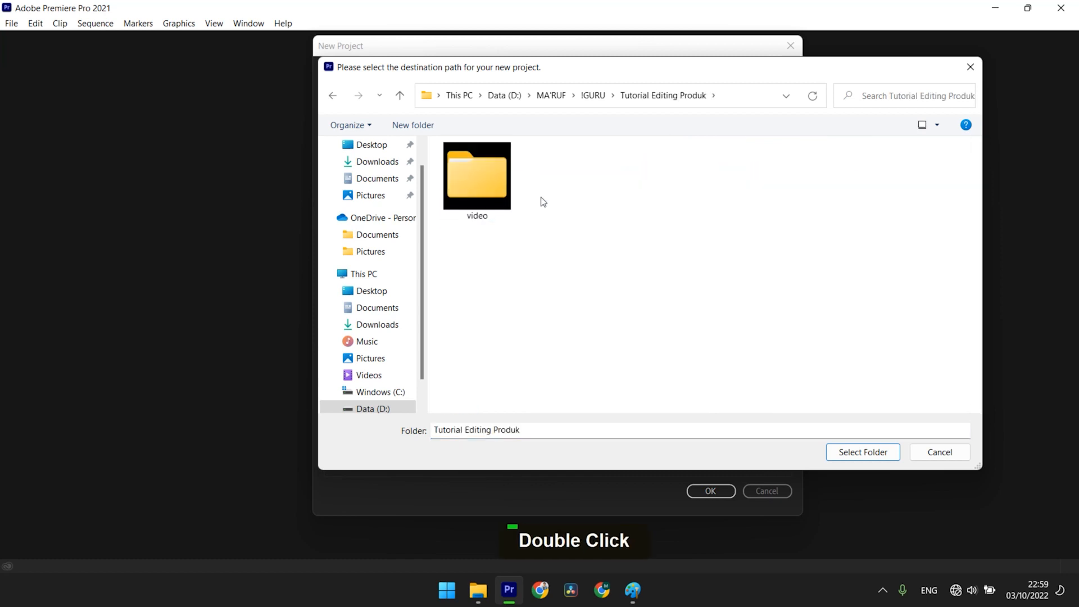
click(858, 457)
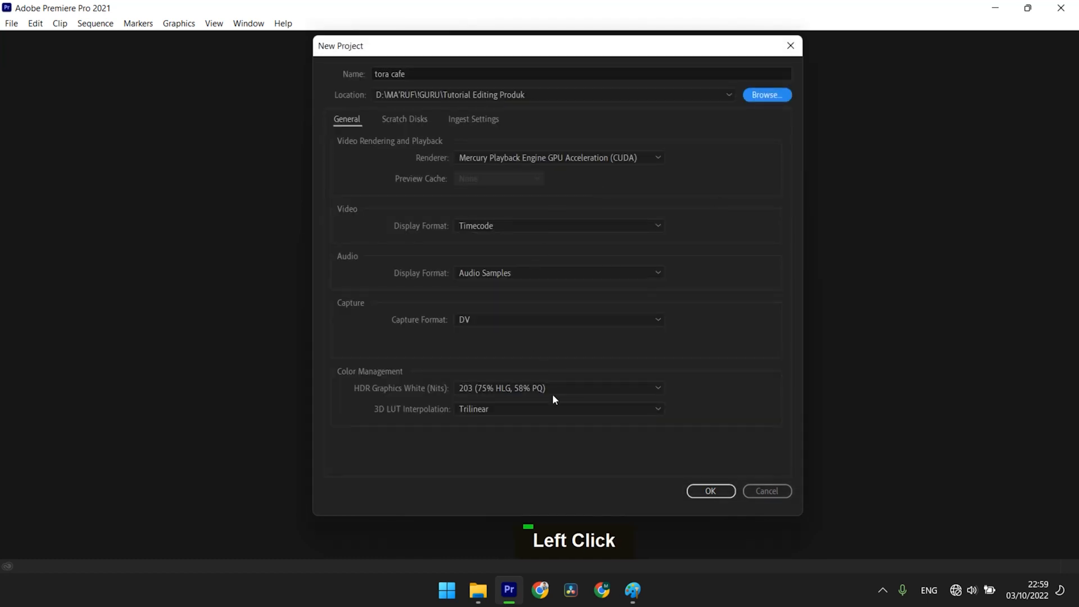
click(708, 492)
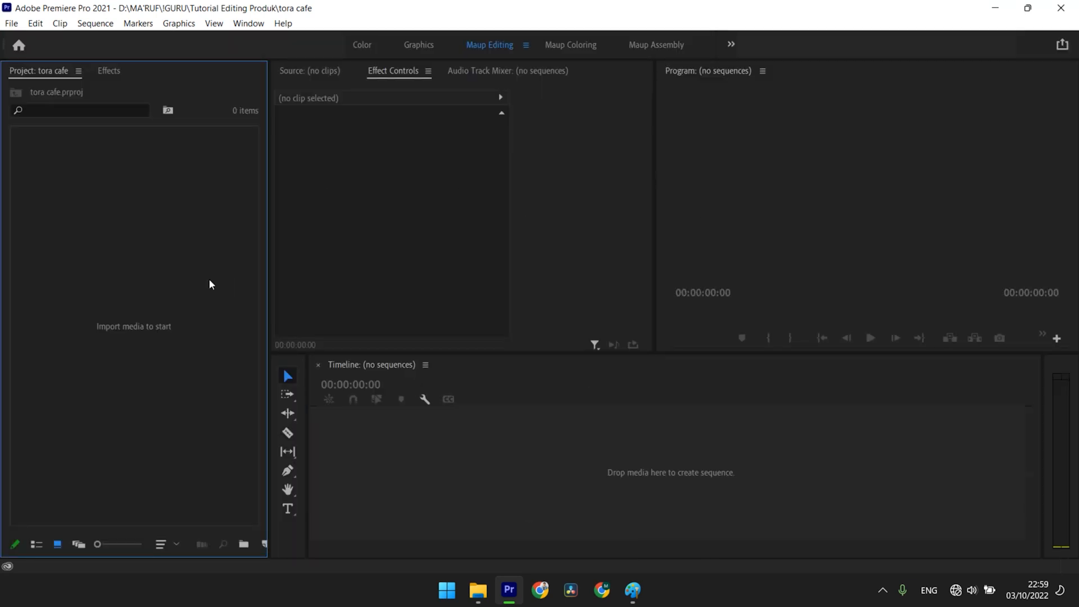
Check in File Explorer for the tora cafe project file in the Tutorial Editing Produk folder and return to Premiere Pro
click(479, 591)
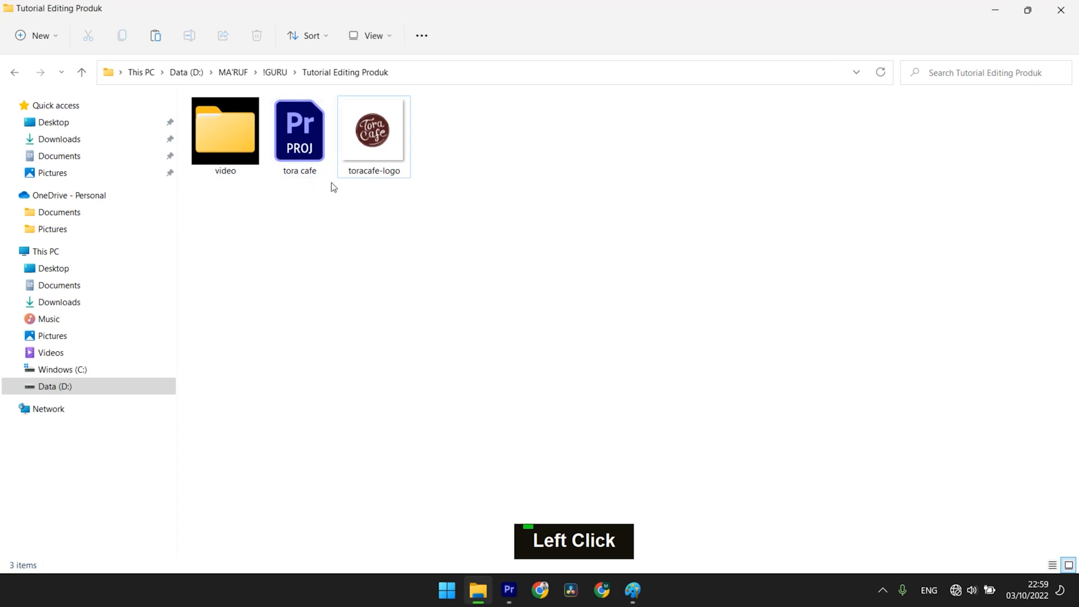
click(298, 170)
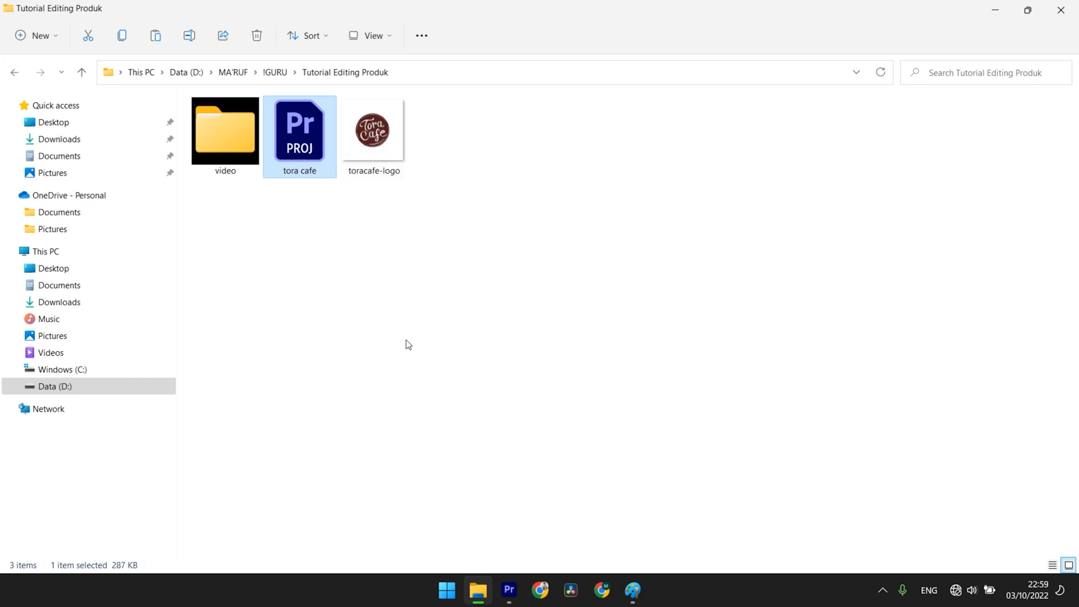
click(509, 589)
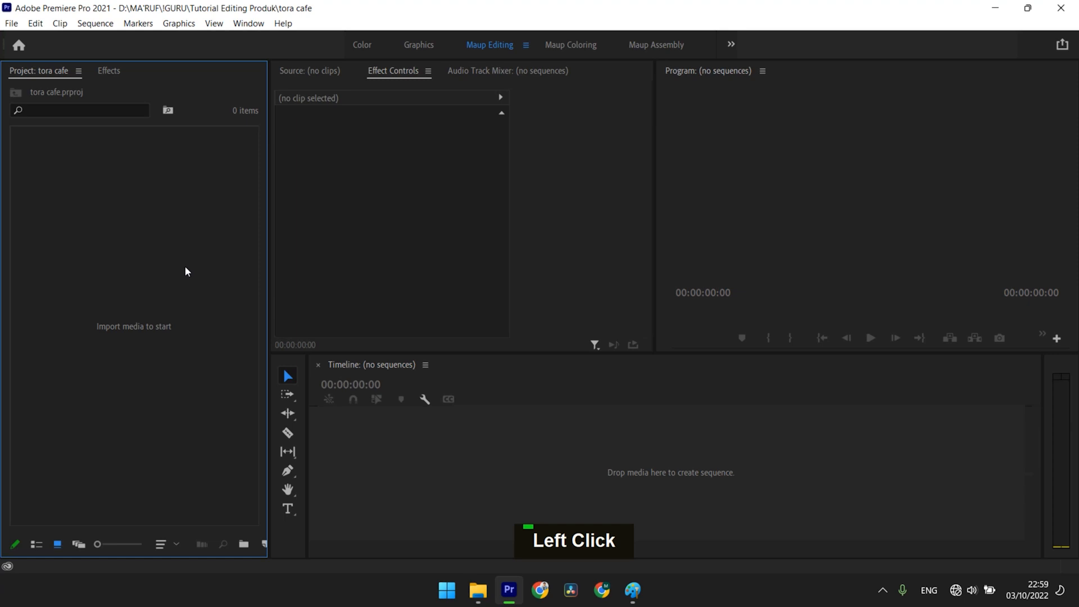
Shrink the File Explorer window beside the project and import the whole video folder into the tora cafe project
click(477, 589)
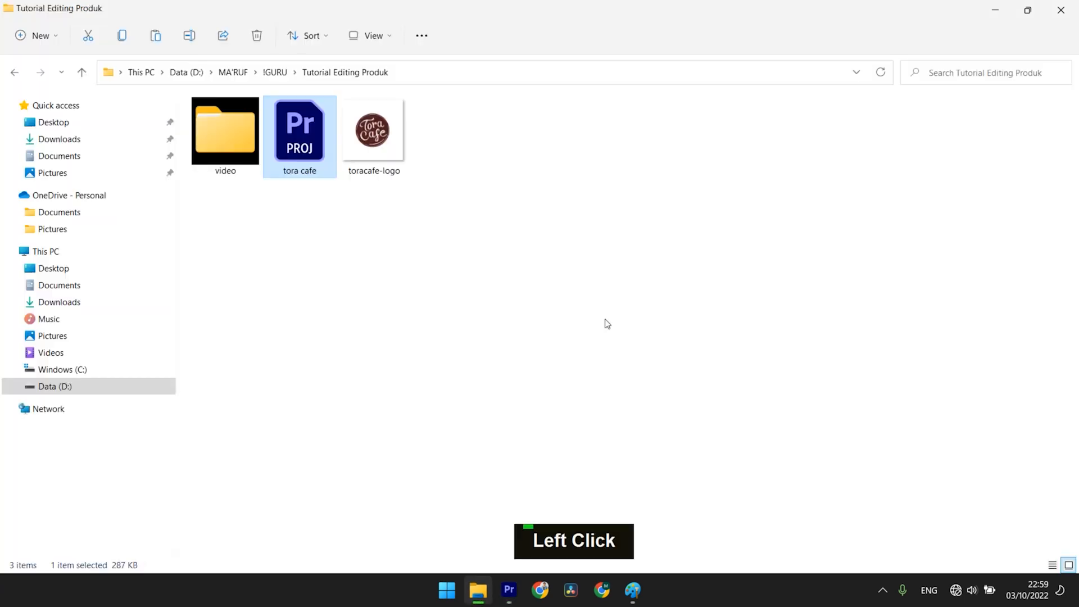
click(1027, 9)
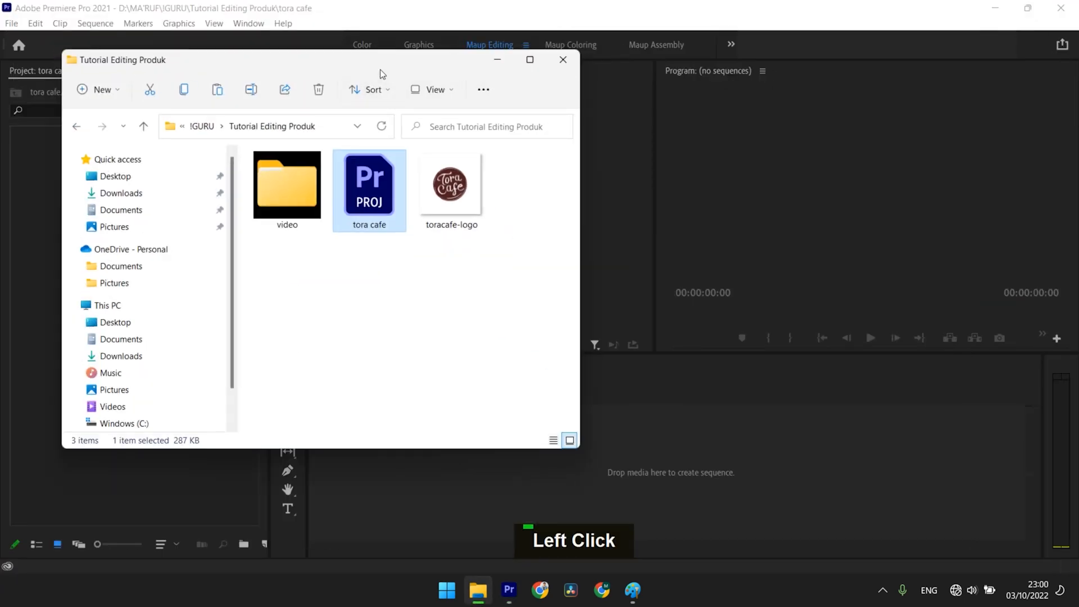
drag(380, 72, 712, 73)
click(618, 185)
drag(615, 191, 98, 171)
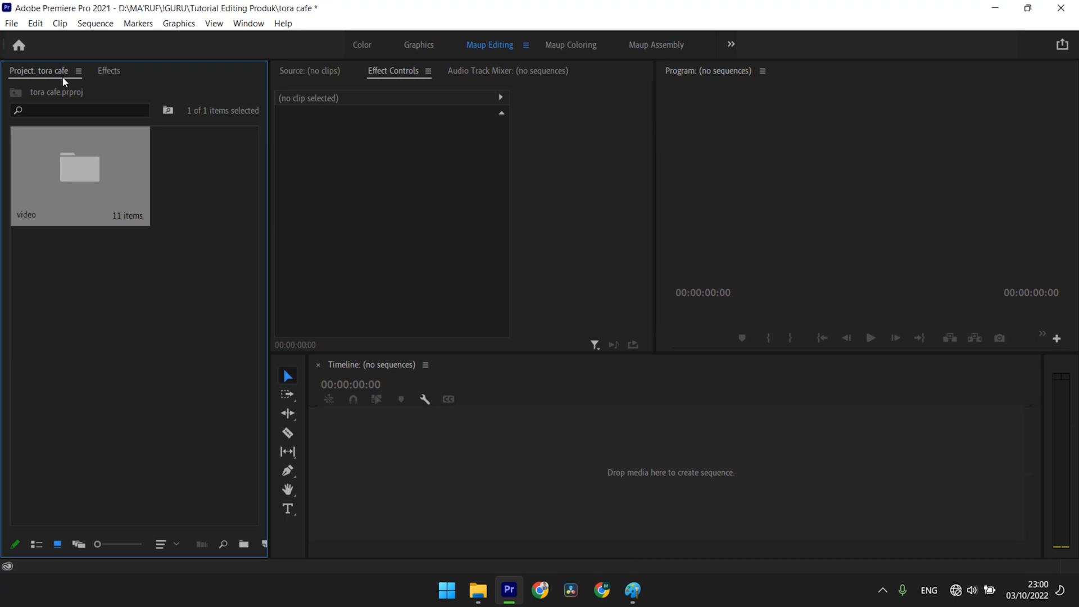
click(106, 69)
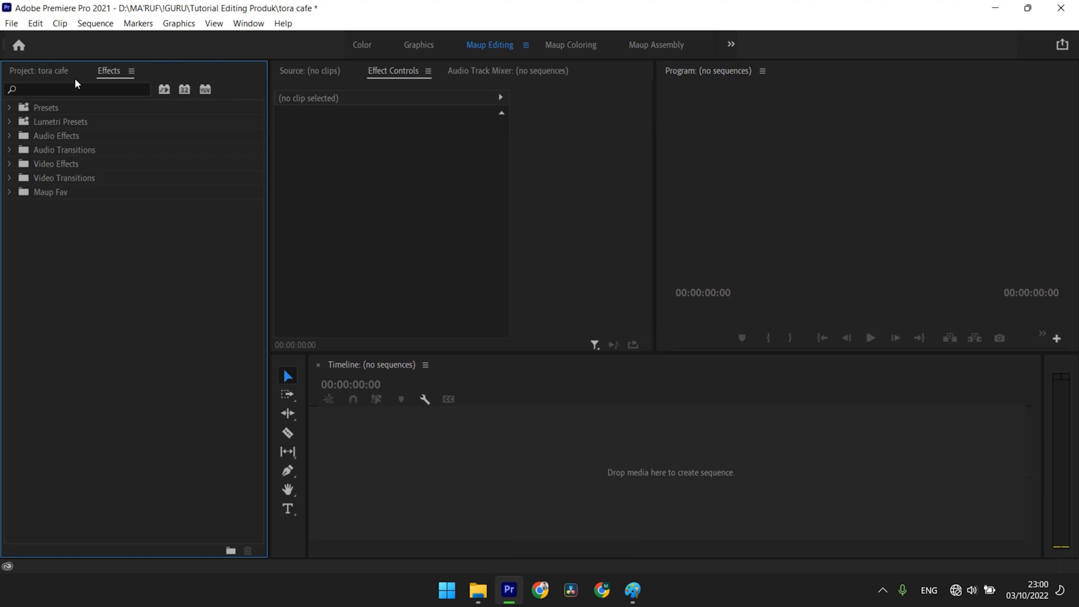
click(42, 73)
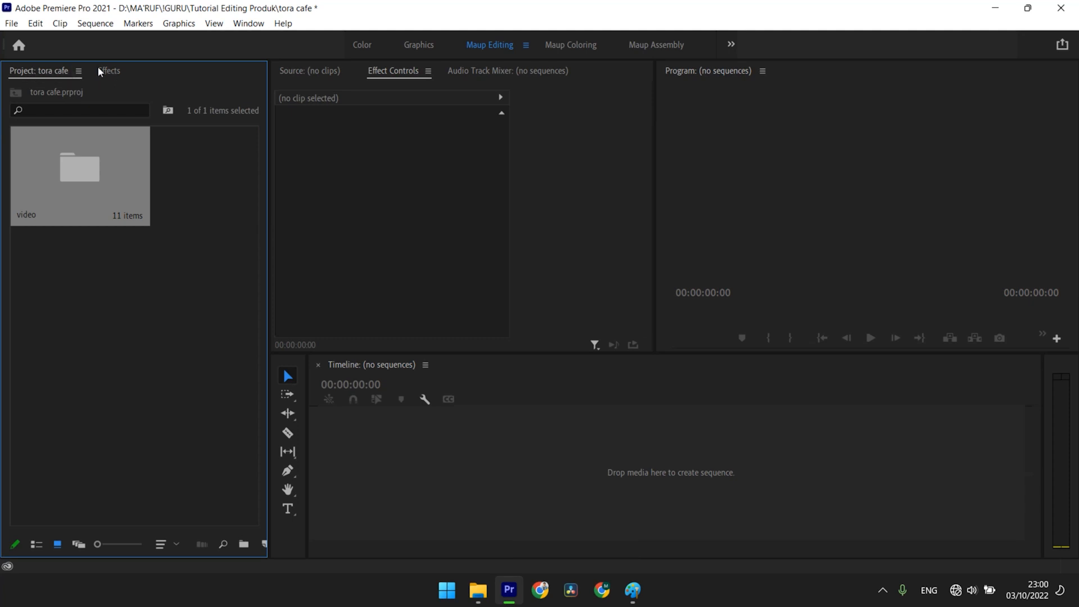
click(192, 391)
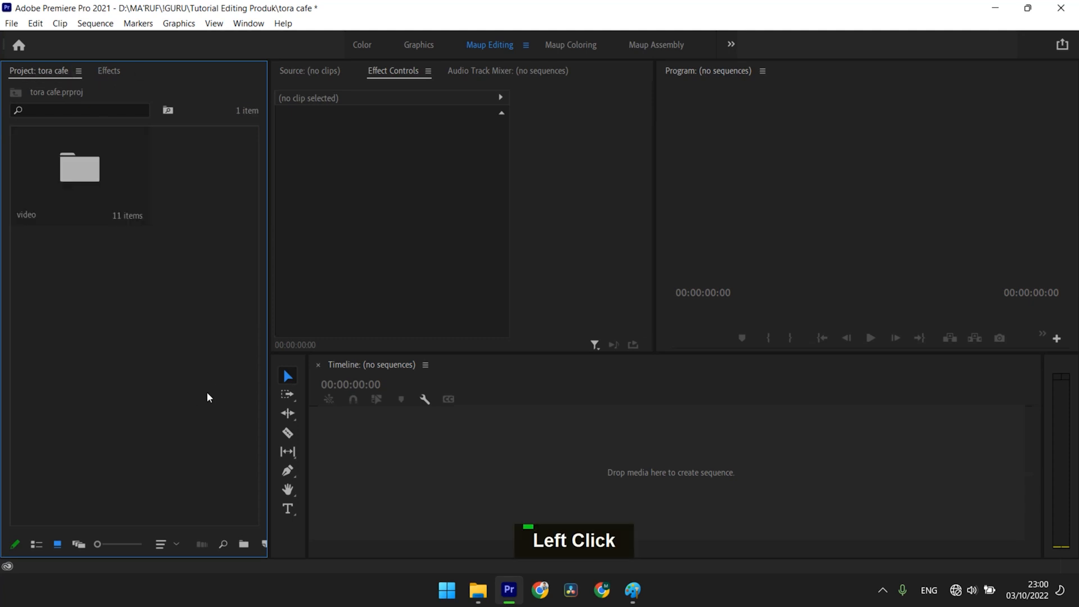
click(483, 596)
click(214, 396)
Start a new sequence and display its detailed settings
click(11, 23)
mouse_move(34, 39)
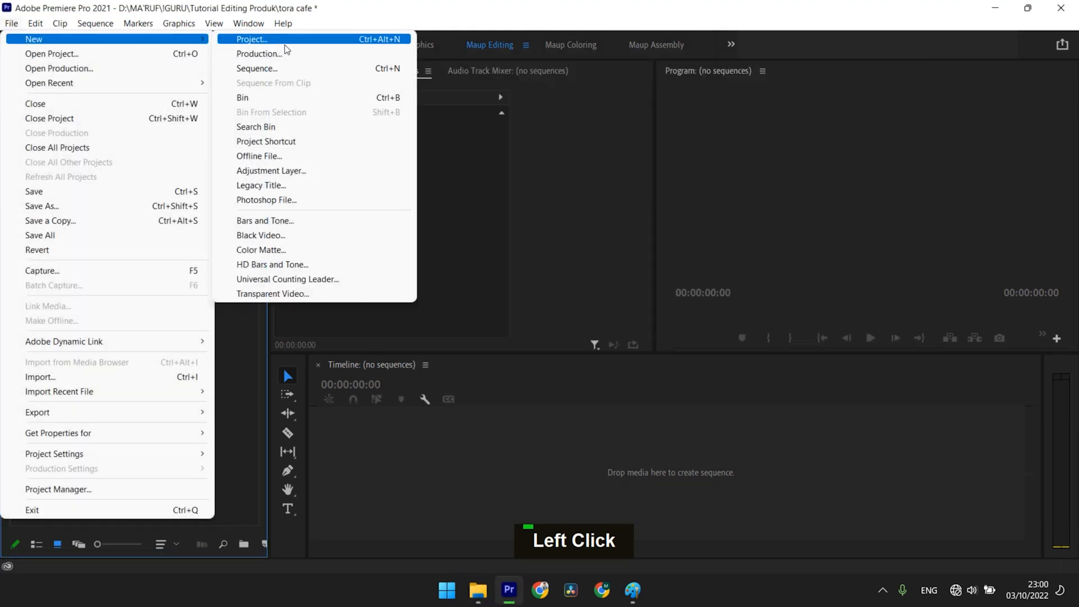
click(288, 68)
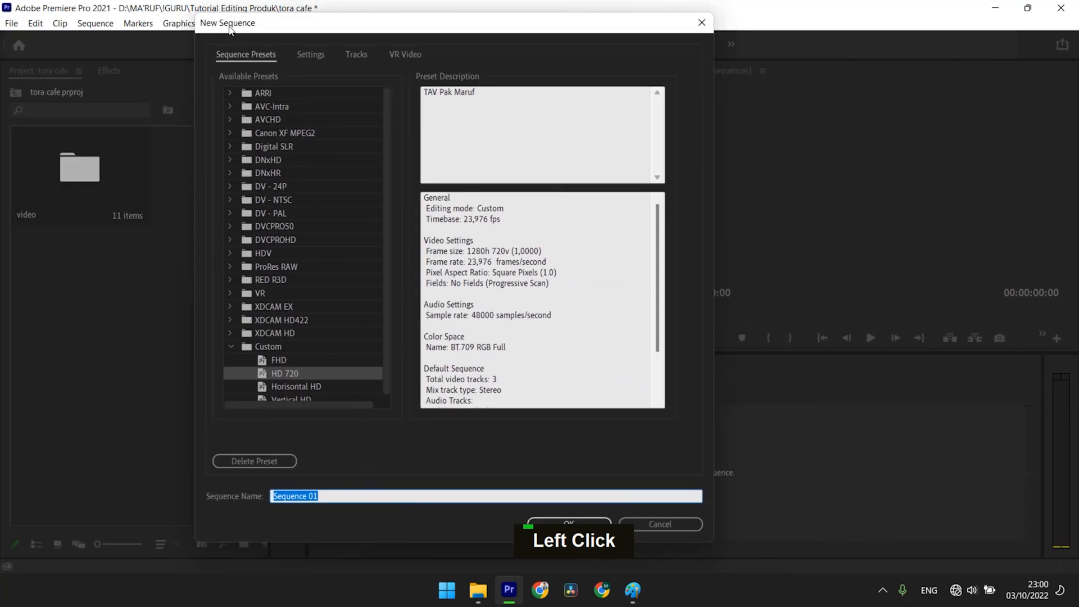
click(323, 55)
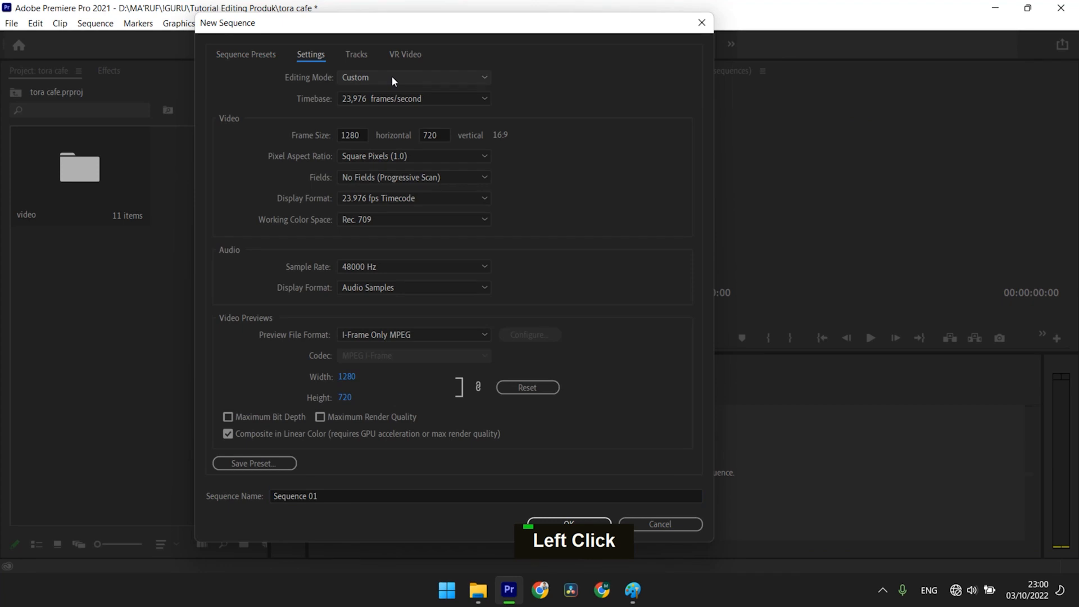
Review the new sequence's timebase, frame size, pixel aspect ratio, fields and display format options
click(396, 99)
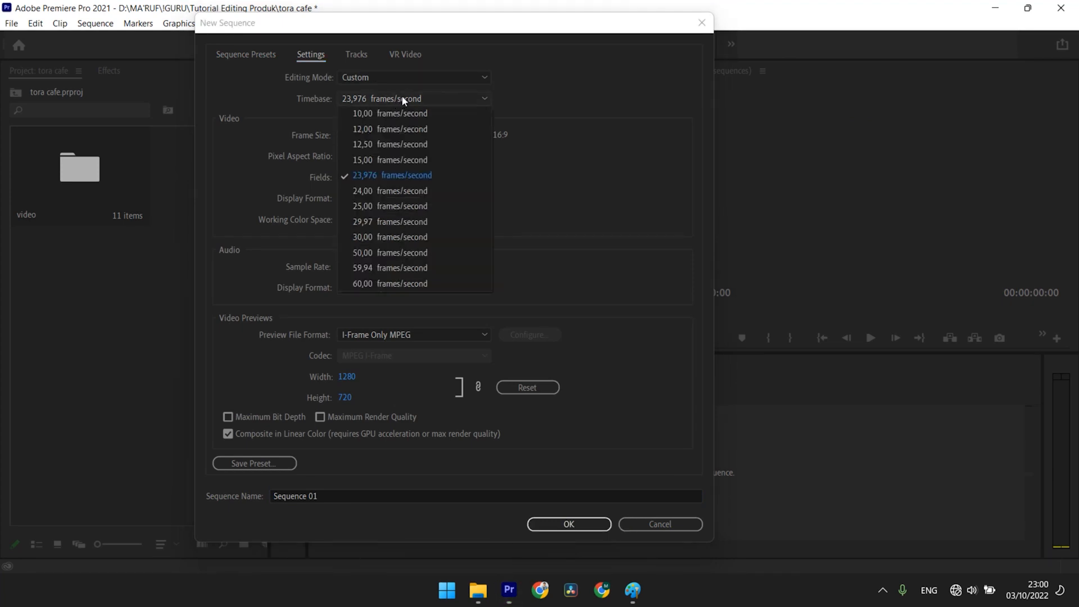
click(402, 97)
click(352, 135)
double_click(440, 135)
click(358, 135)
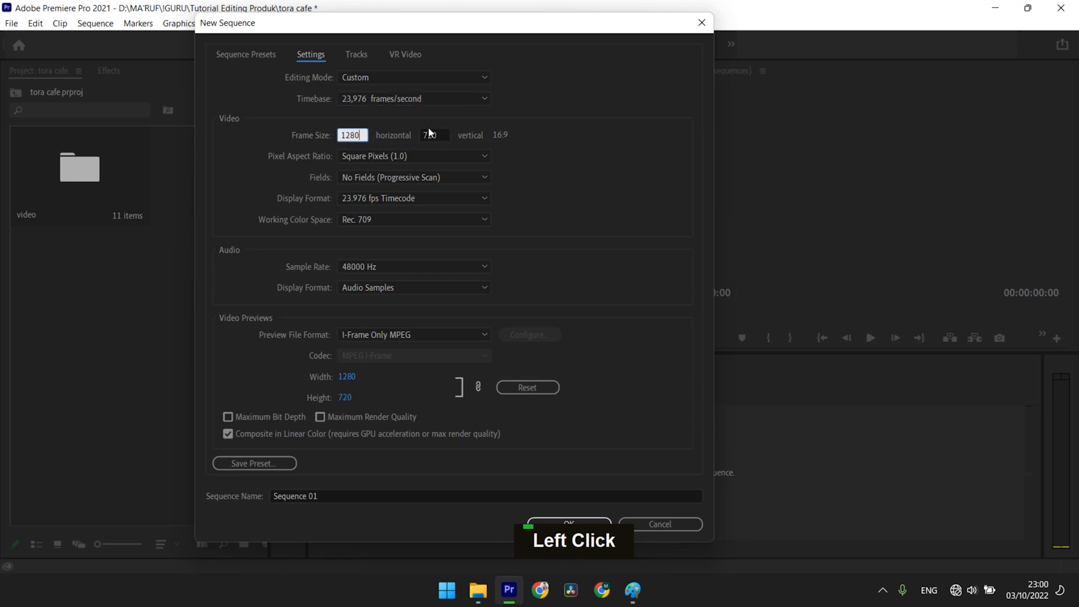
click(442, 135)
click(446, 154)
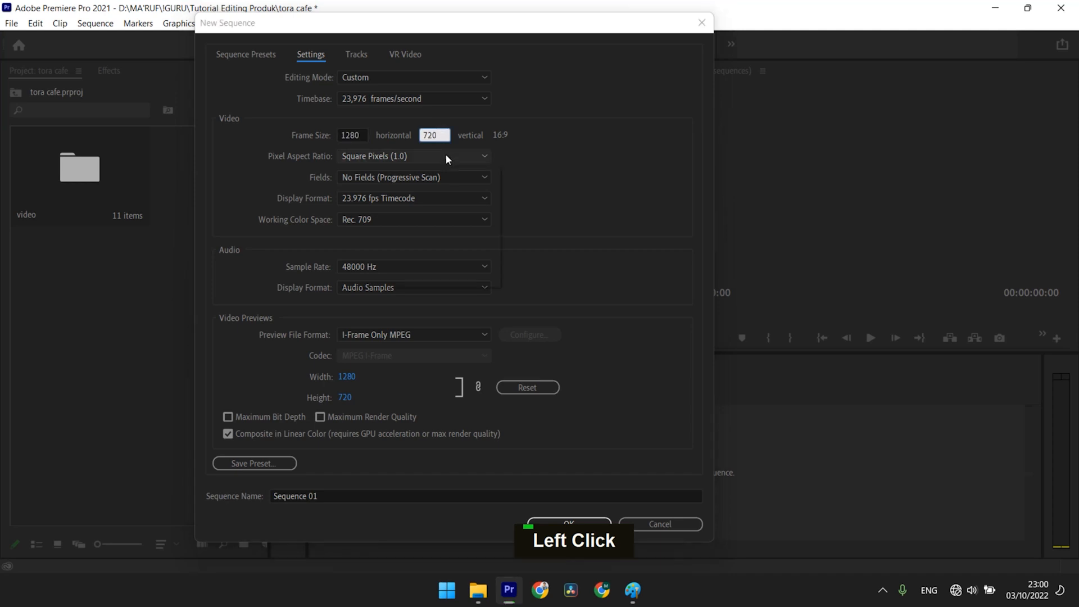
click(441, 167)
click(443, 173)
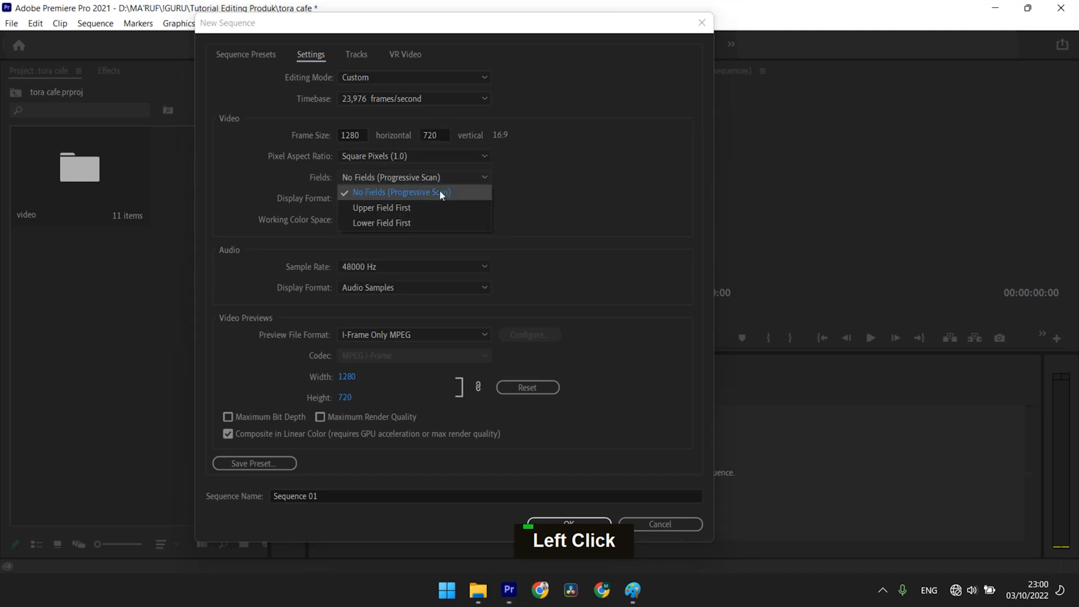
click(439, 190)
click(443, 197)
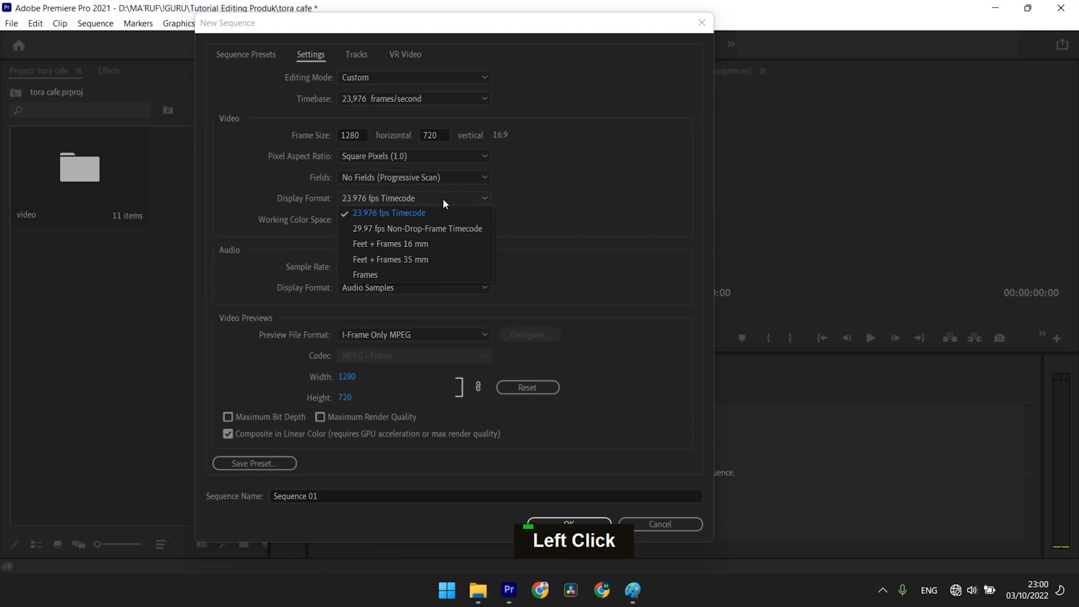
click(443, 210)
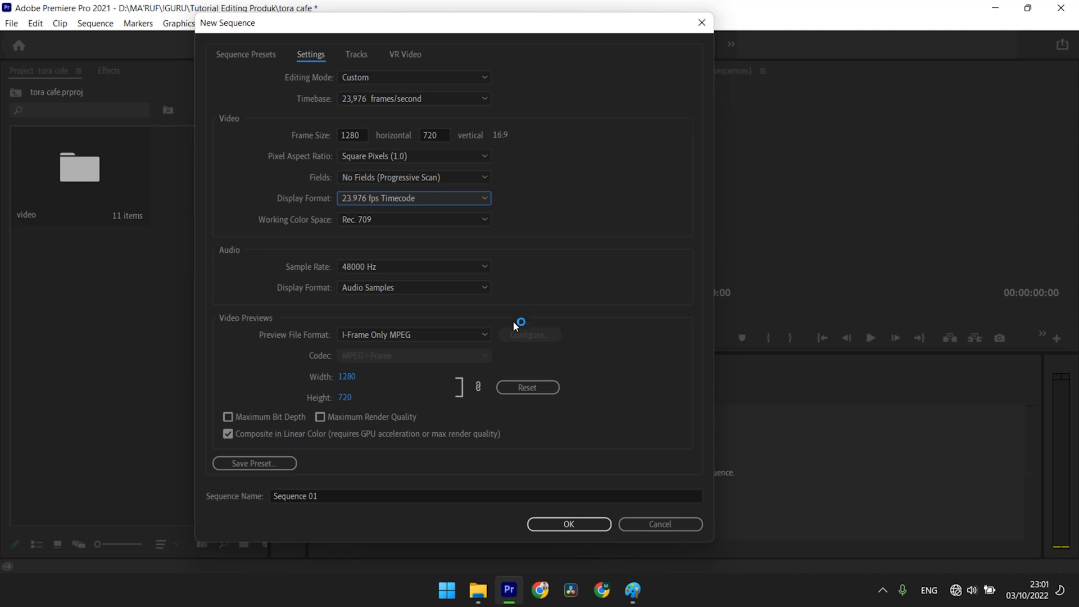
Start saving the current sequence settings as a preset and name it "HD TAV editing"
click(259, 465)
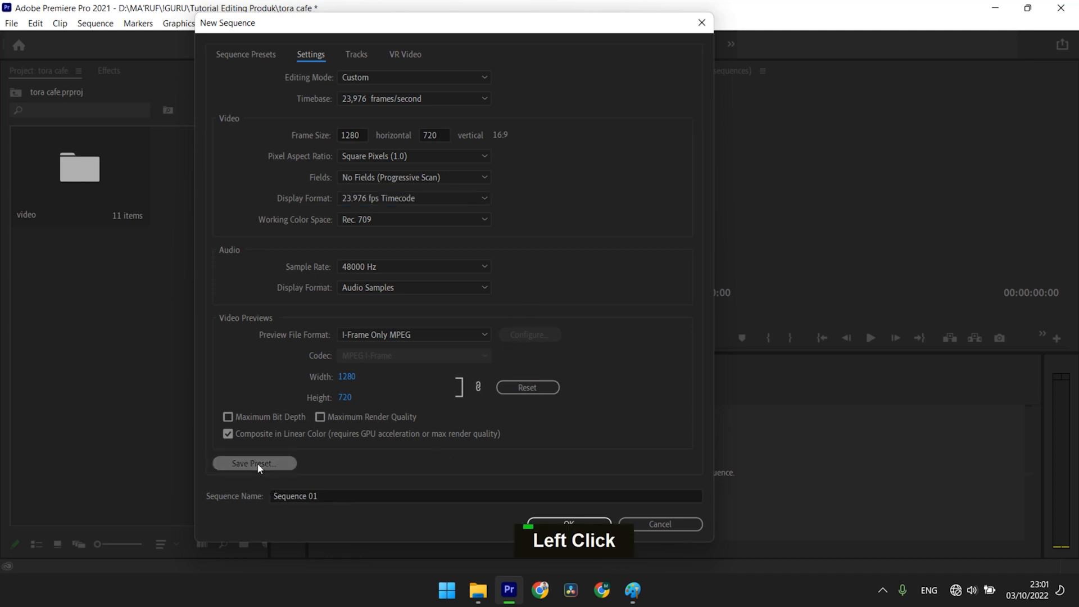
drag(546, 168, 591, 223)
text(HD)
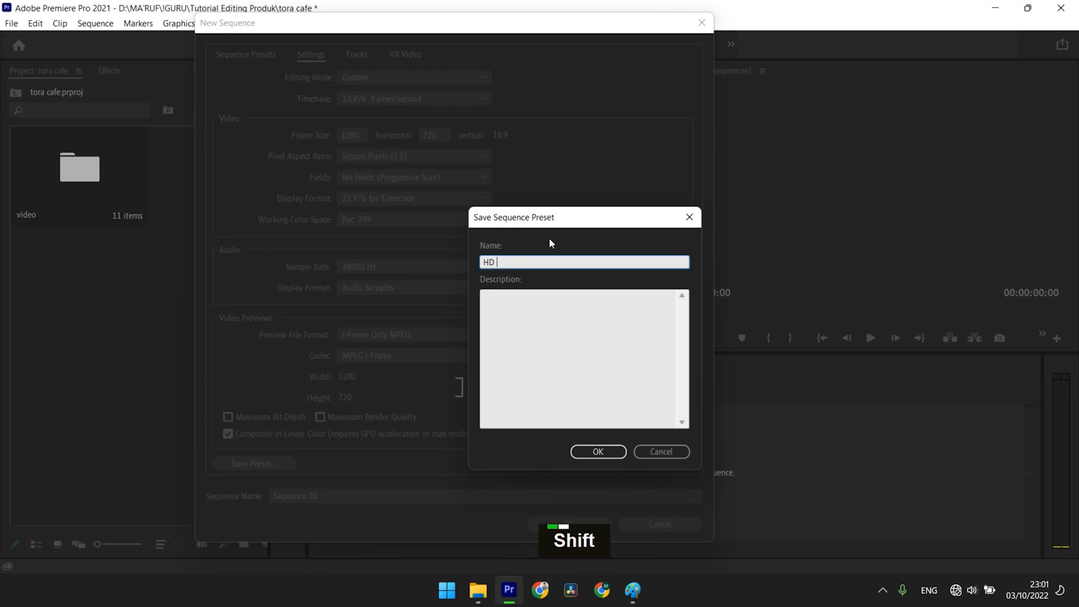
text(TAV editing)
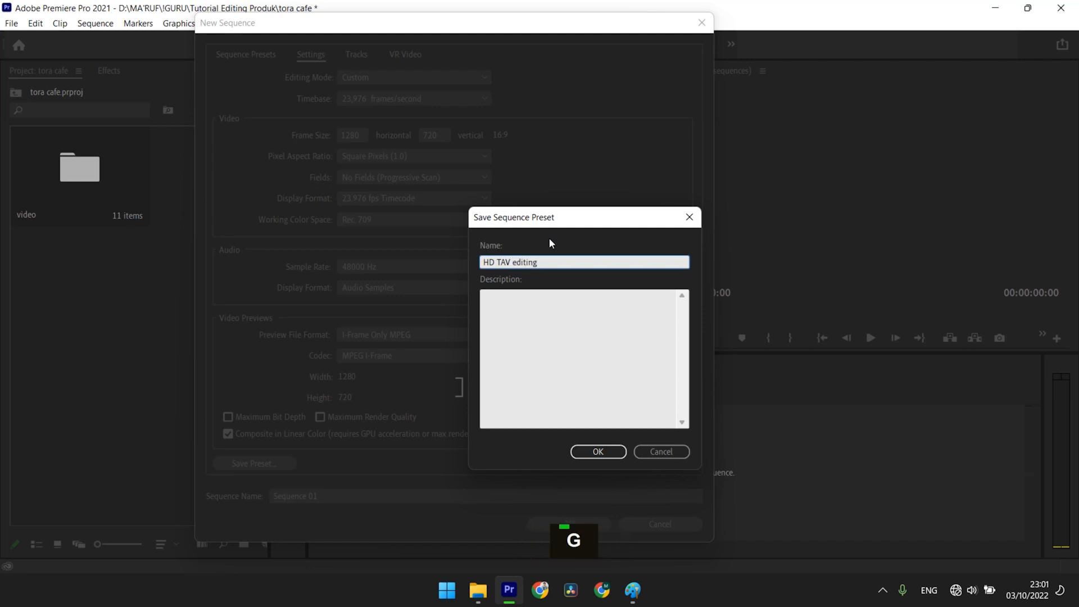
Describe the preset with TAV, the editor's name and "editing frame size HD", and save it
click(525, 319)
text(TAV pak maruf editing)
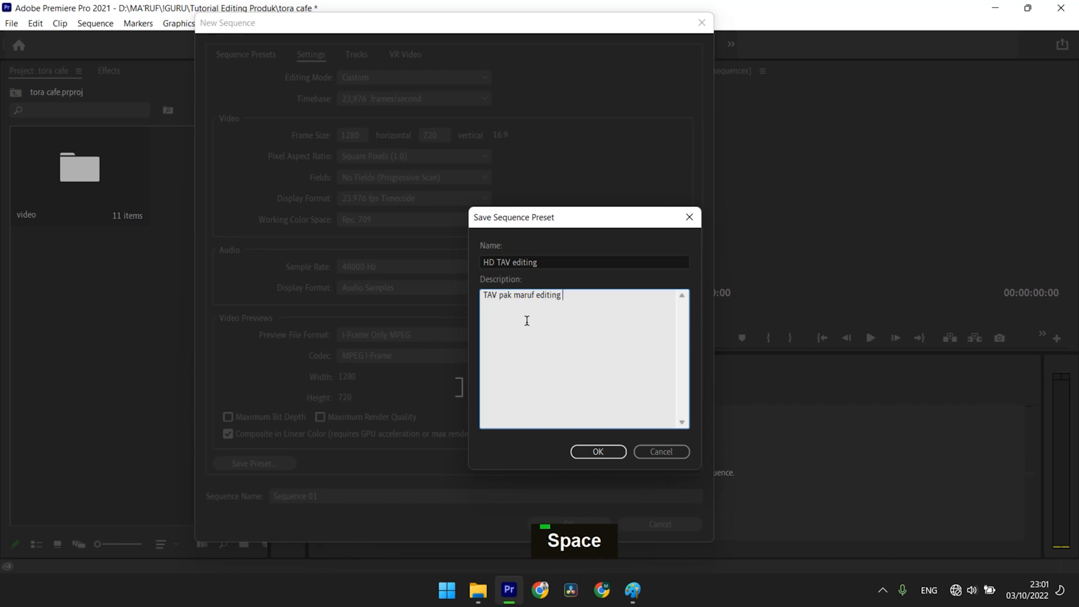
text( fr)
text(ame size HD)
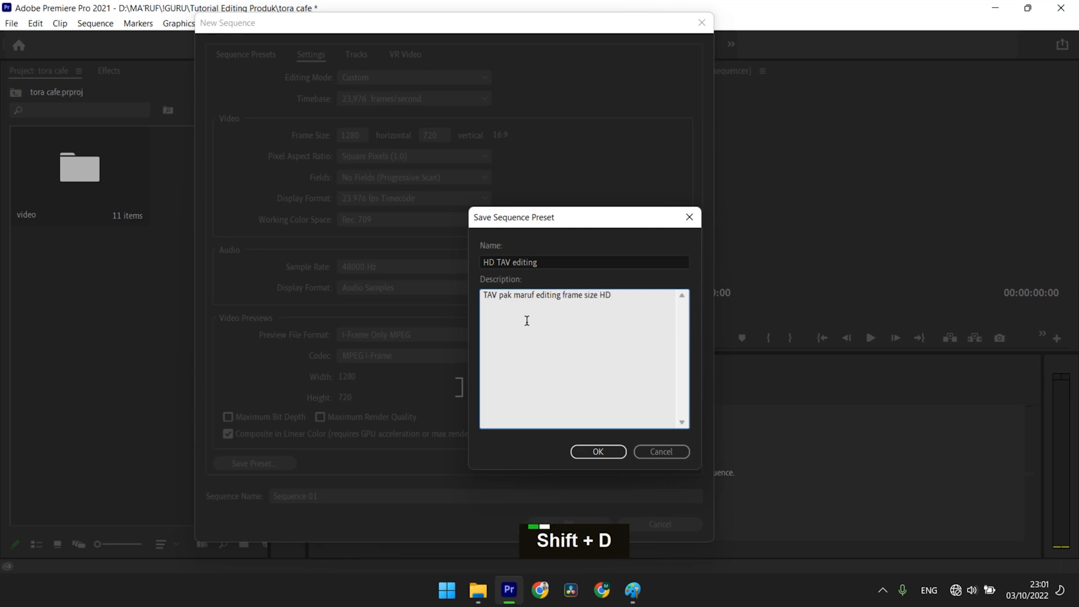
drag(640, 294, 461, 295)
click(534, 320)
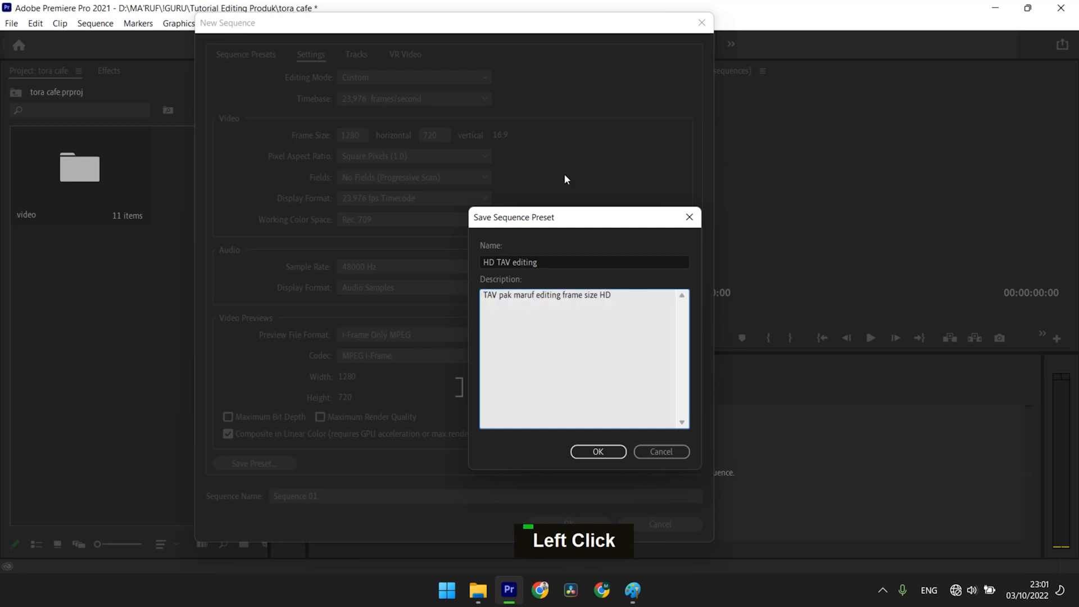
click(548, 337)
click(598, 453)
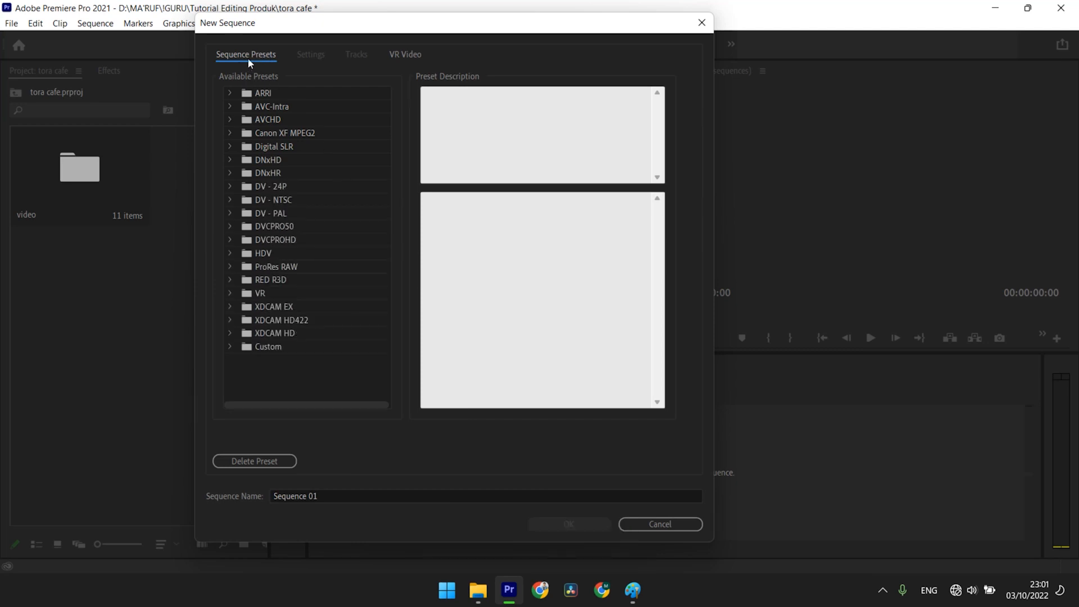
Compare the custom sequence presets FHD, HD 720, Vertical HD and HD TAV editing, and dismiss the new sequence setup
scroll(314, 371, down, 1)
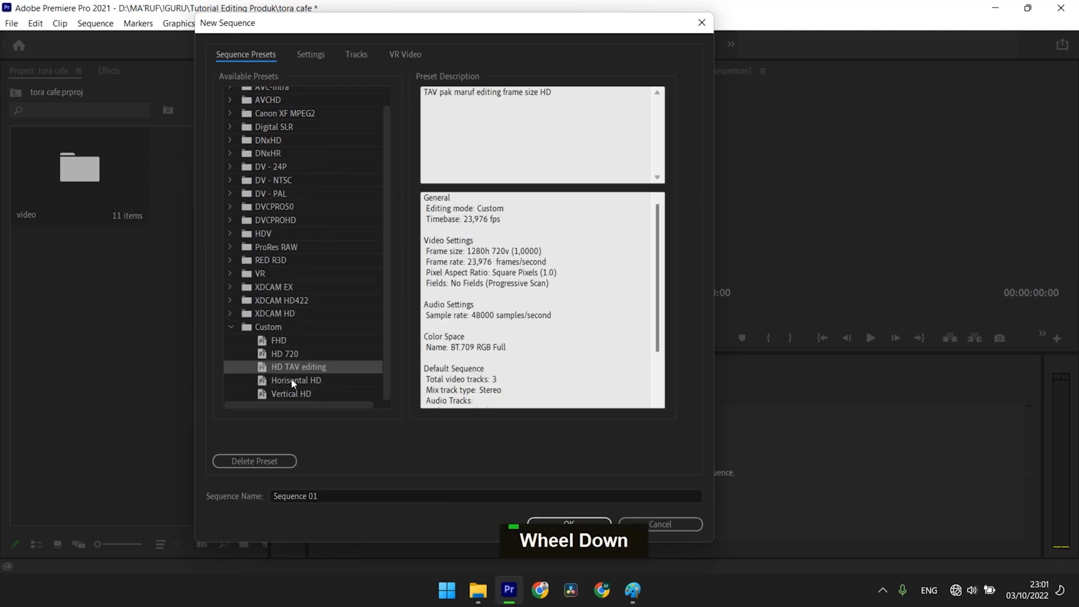
click(283, 338)
click(291, 352)
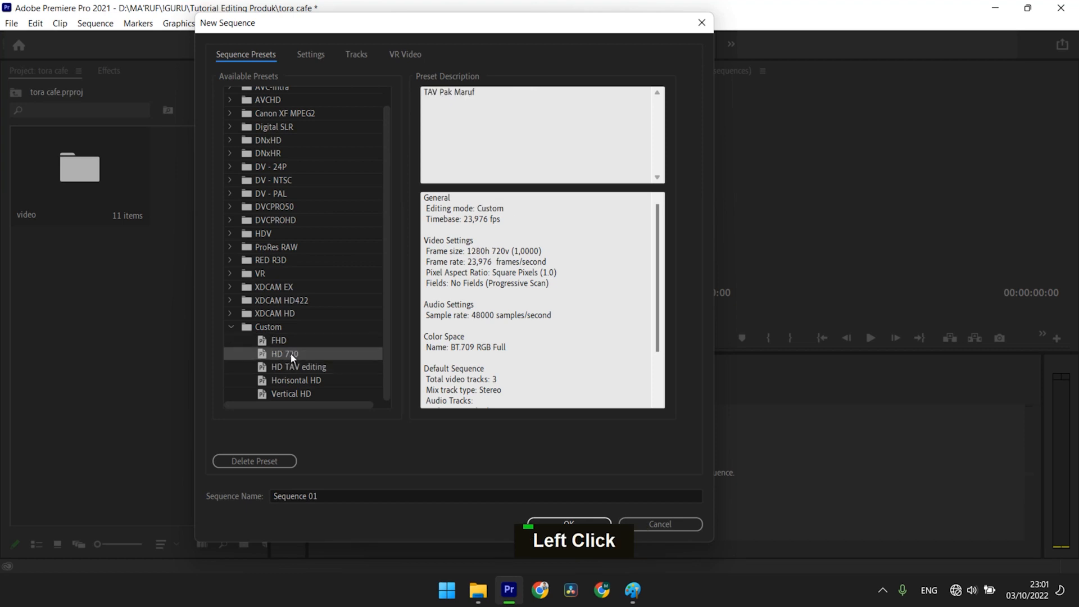
click(291, 394)
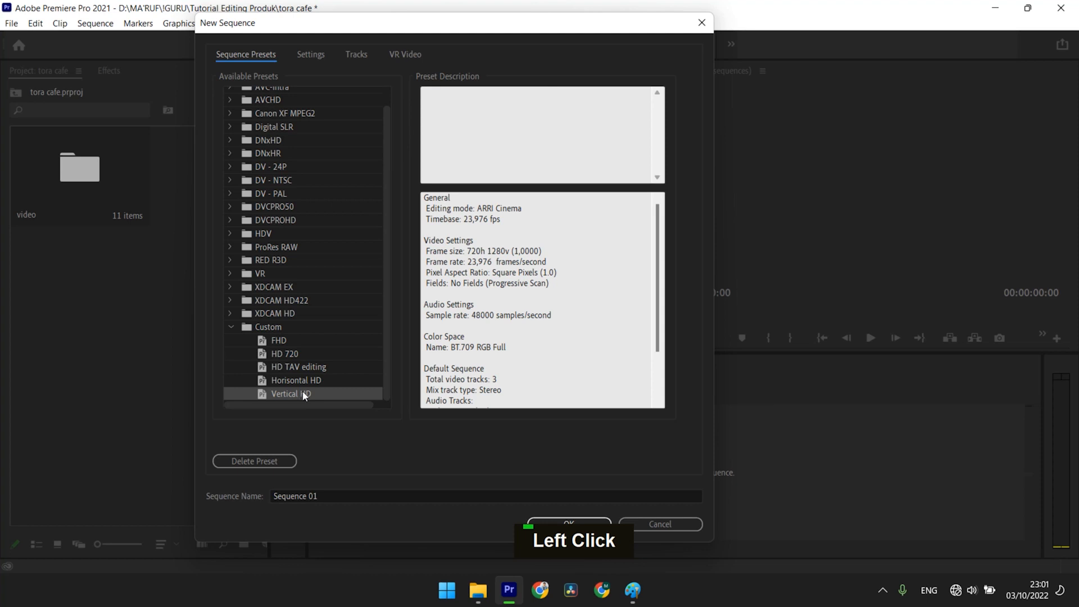
click(310, 370)
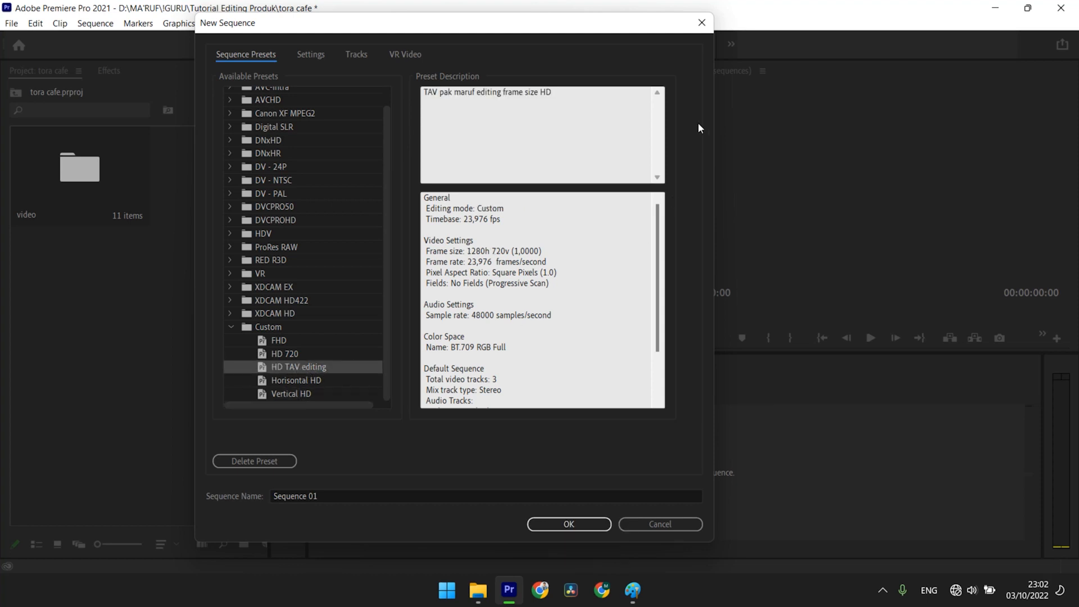
click(703, 24)
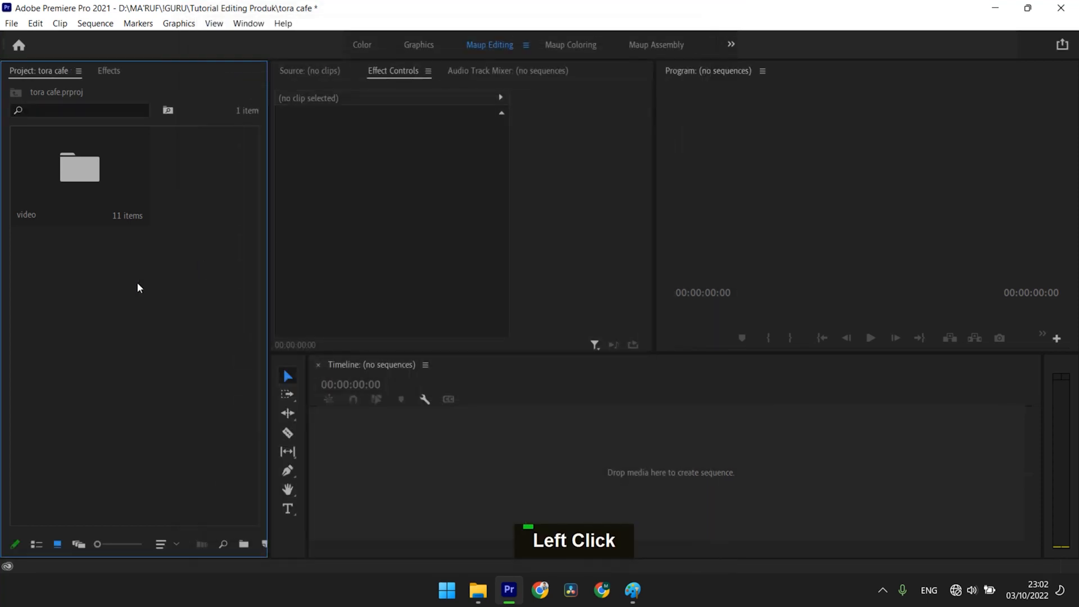
Create a new sequence from the custom HD TAV editing preset and clear the selection in the project
click(11, 23)
mouse_move(34, 38)
click(322, 68)
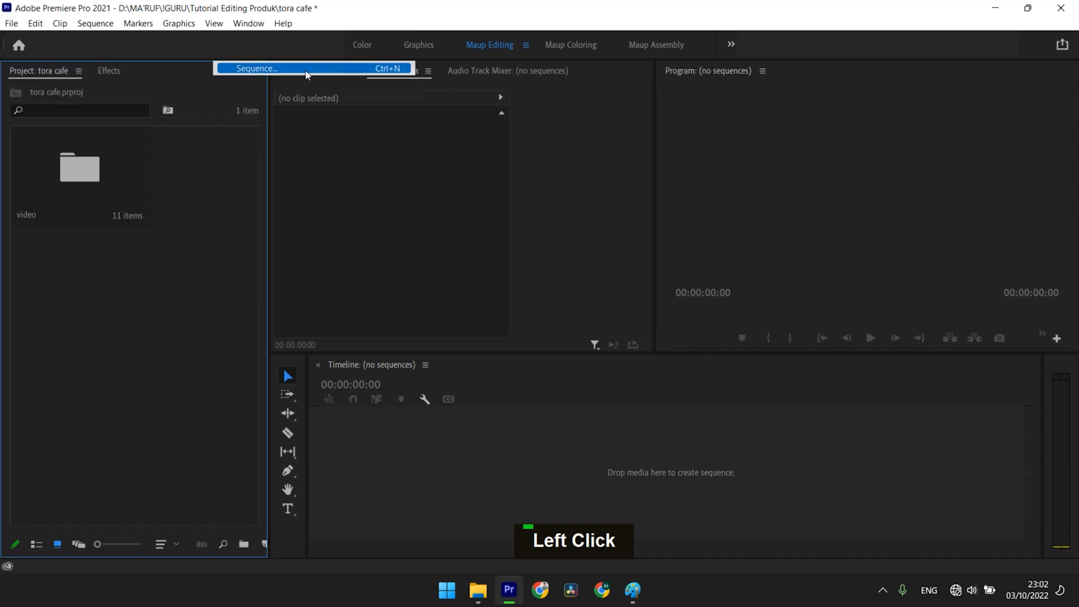
scroll(355, 356, down, 1)
click(309, 378)
double_click(307, 371)
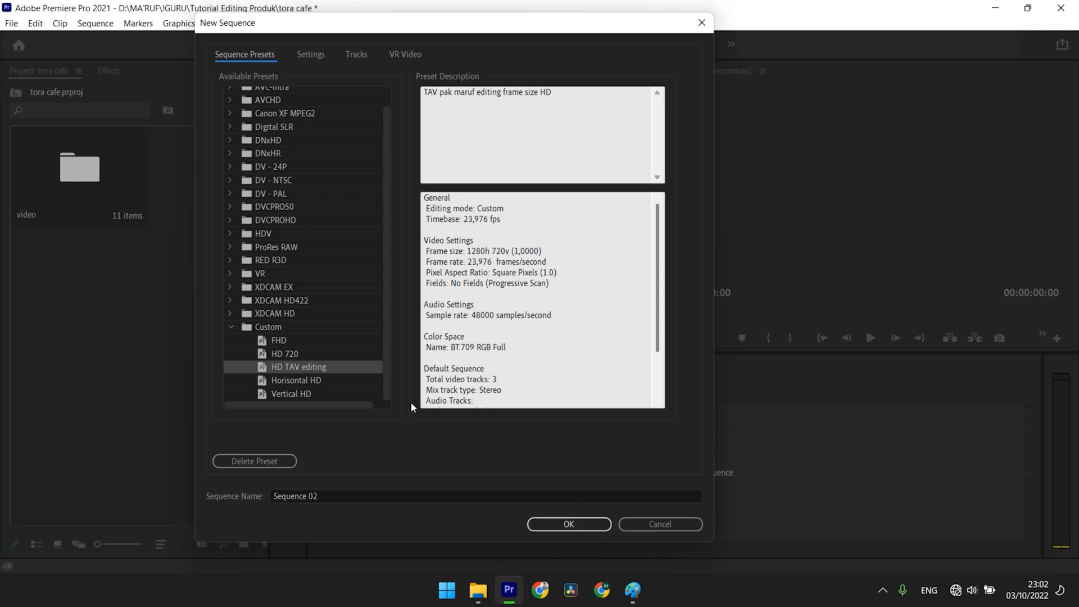
double_click(294, 366)
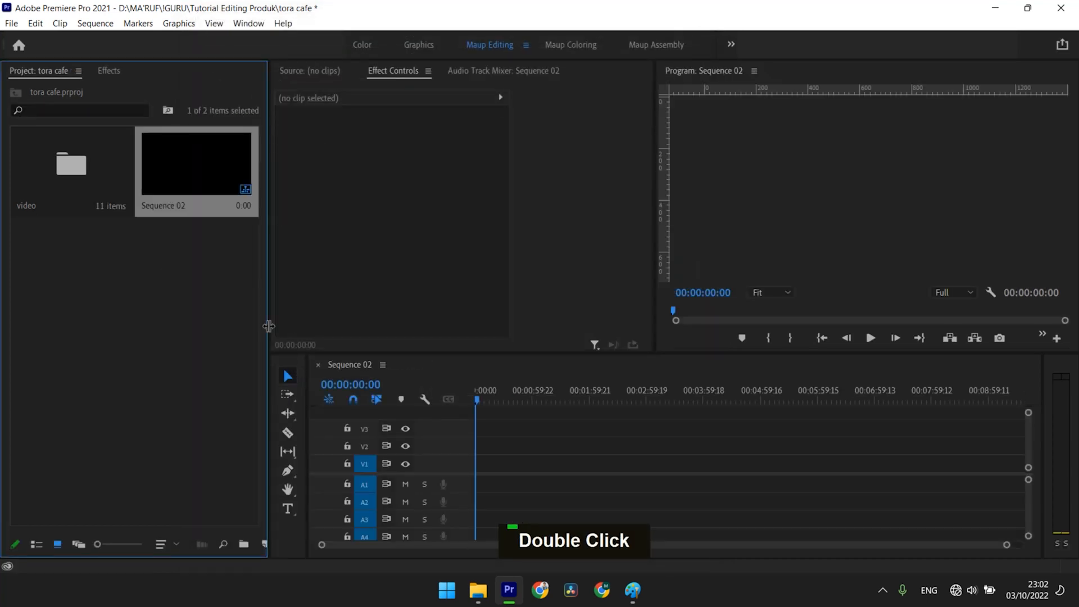
click(207, 332)
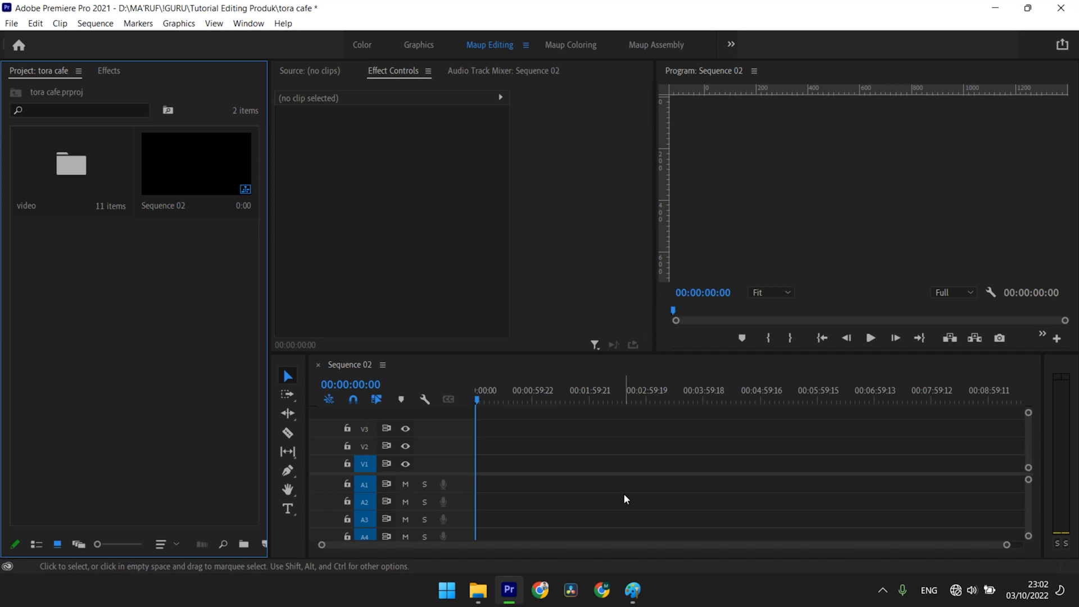
Switch to the Paint sketch and add the text "50fps 60fps" beside the FULL HD 1920 x 1080 label
click(633, 590)
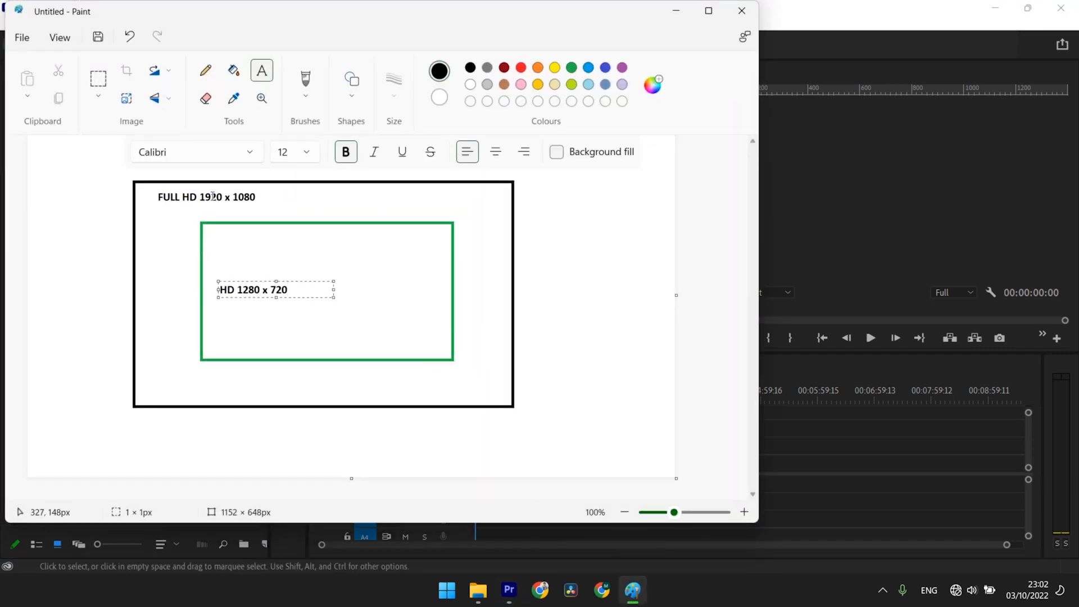
click(260, 196)
click(251, 191)
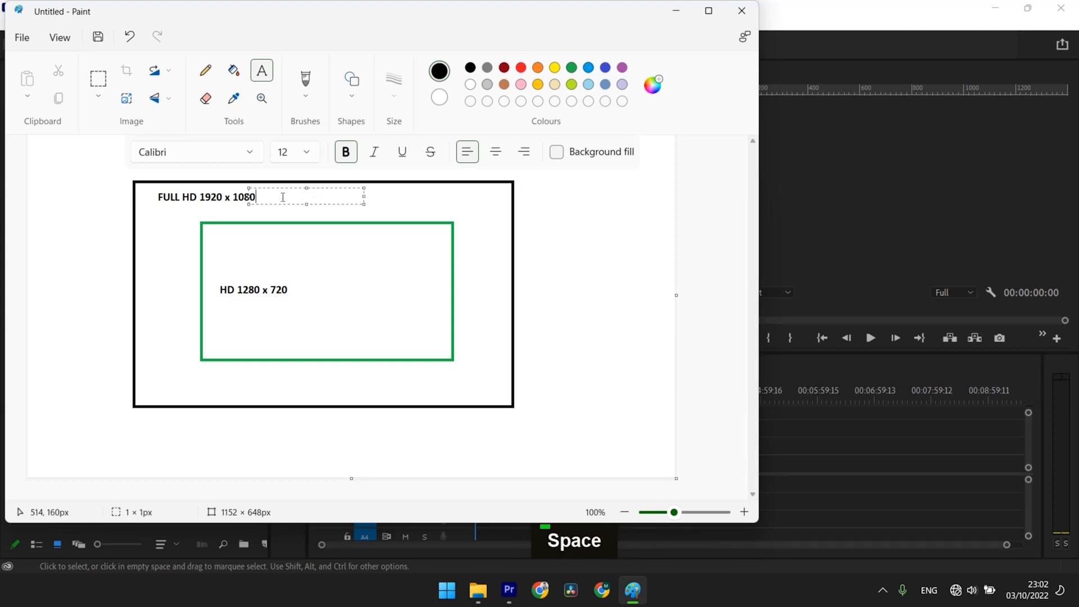
text(50fps 60fps)
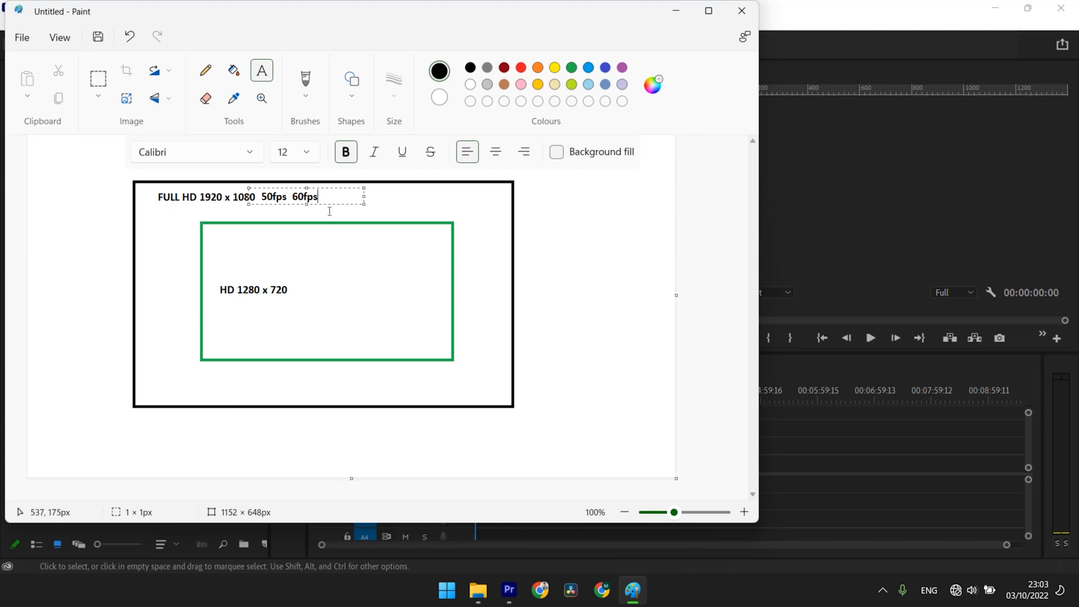
click(208, 223)
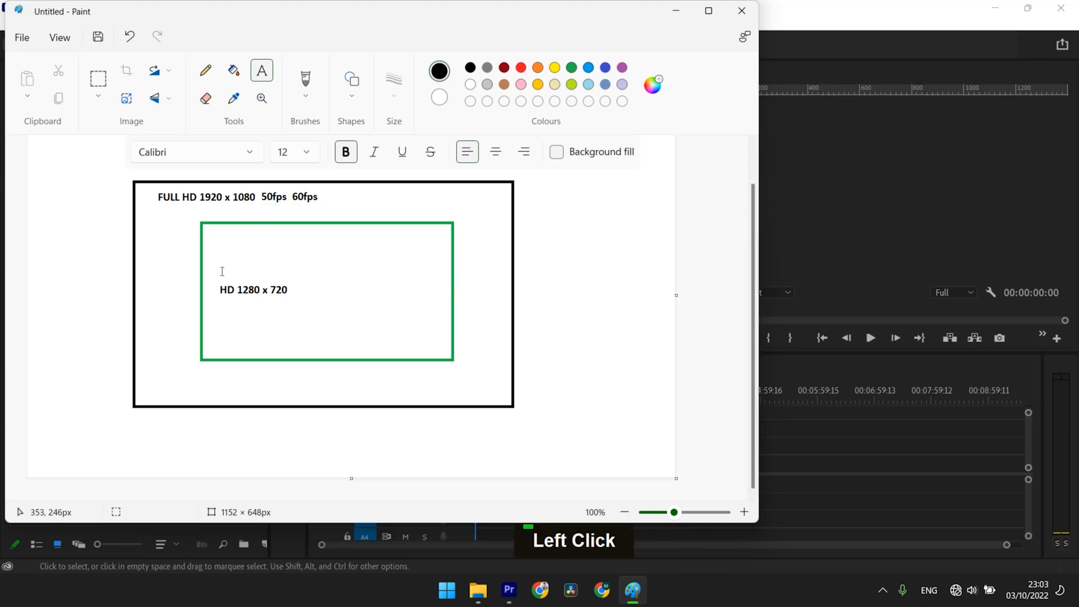
click(422, 361)
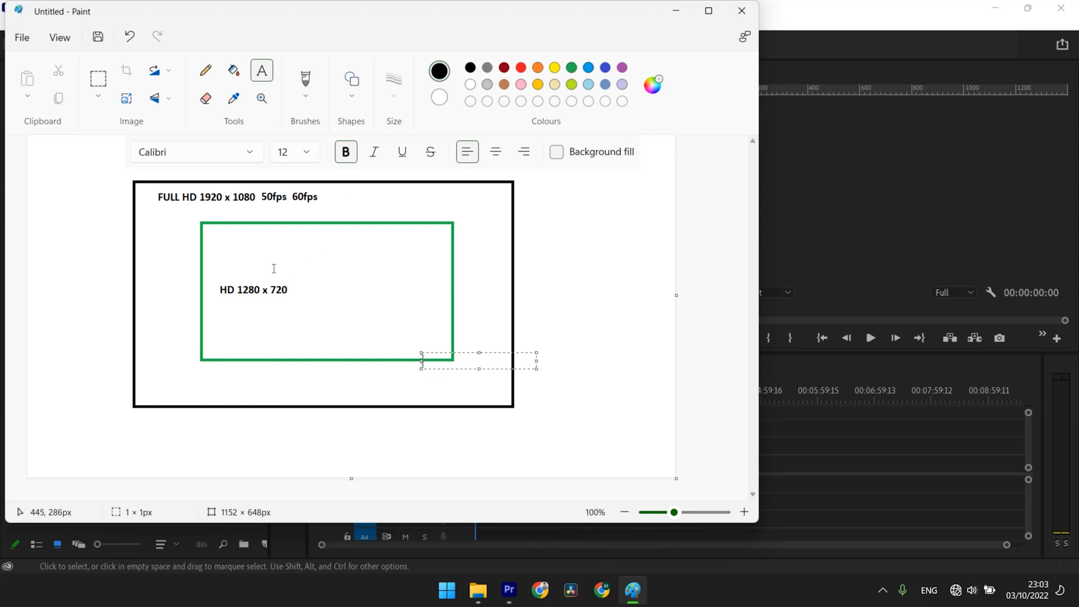
Draw a red rectangle of about 326 × 161 px inside the green HD frame and return to Premiere Pro
click(351, 81)
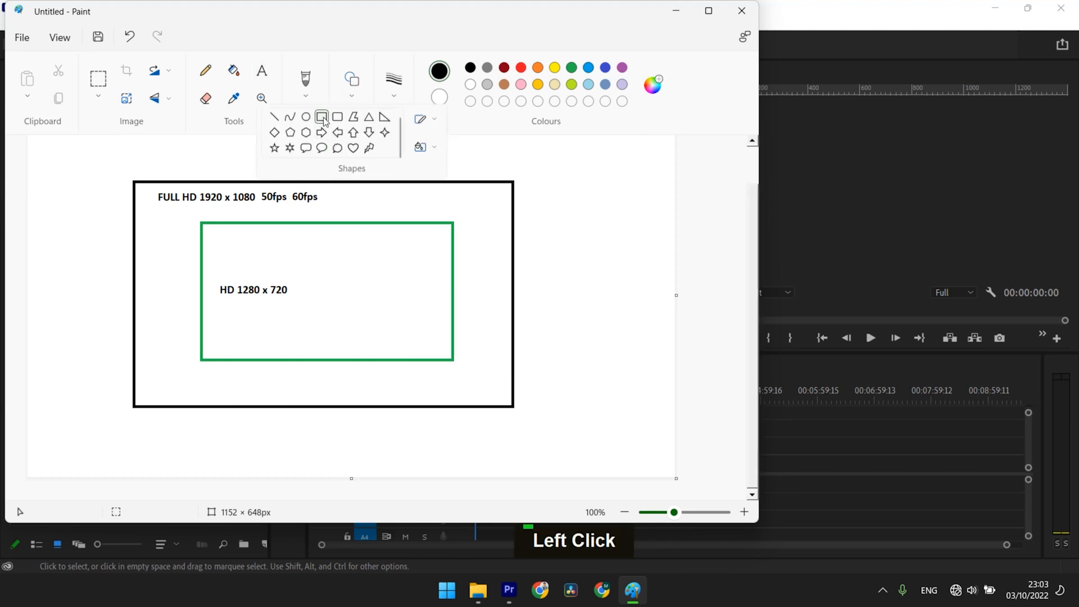
mouse_move(240, 247)
mouse_down()
mouse_move(371, 324)
mouse_move(424, 338)
mouse_up()
click(521, 67)
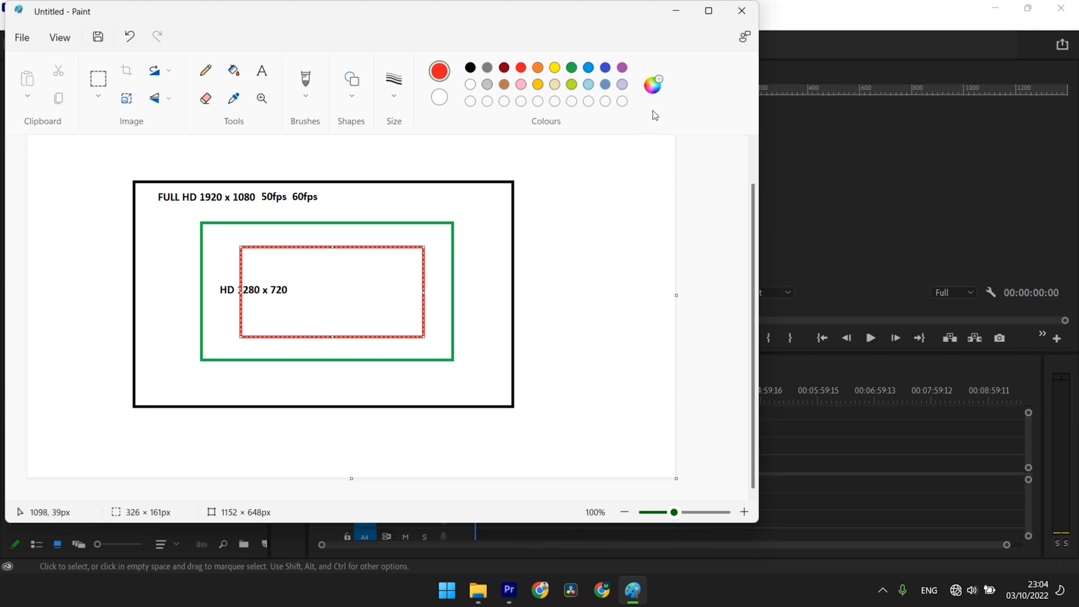
click(677, 11)
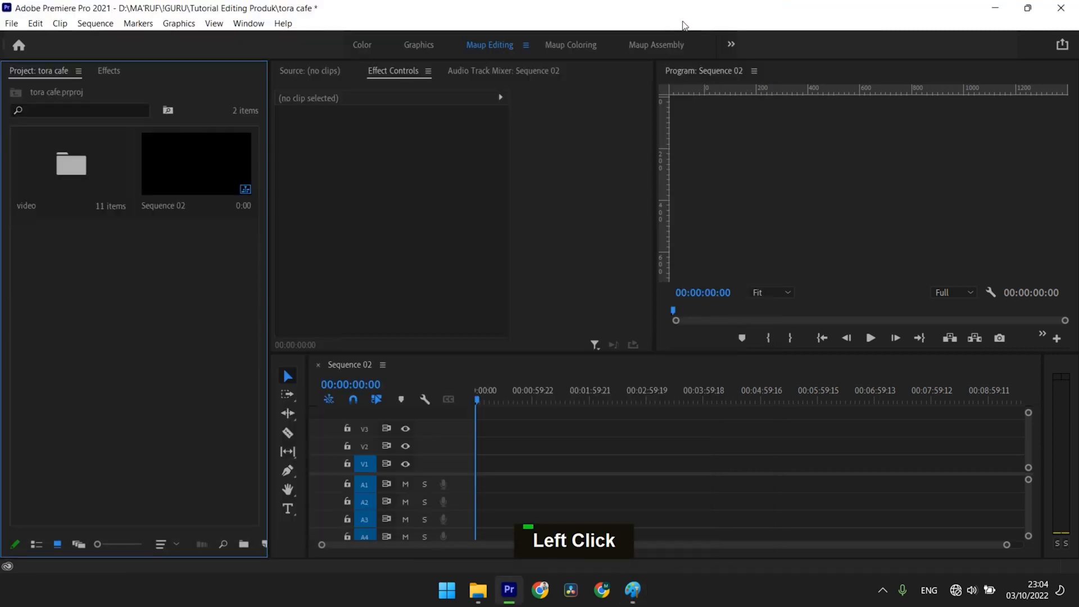
Open the video bin and load the clip P1160635.MP4 for source preview
double_click(70, 164)
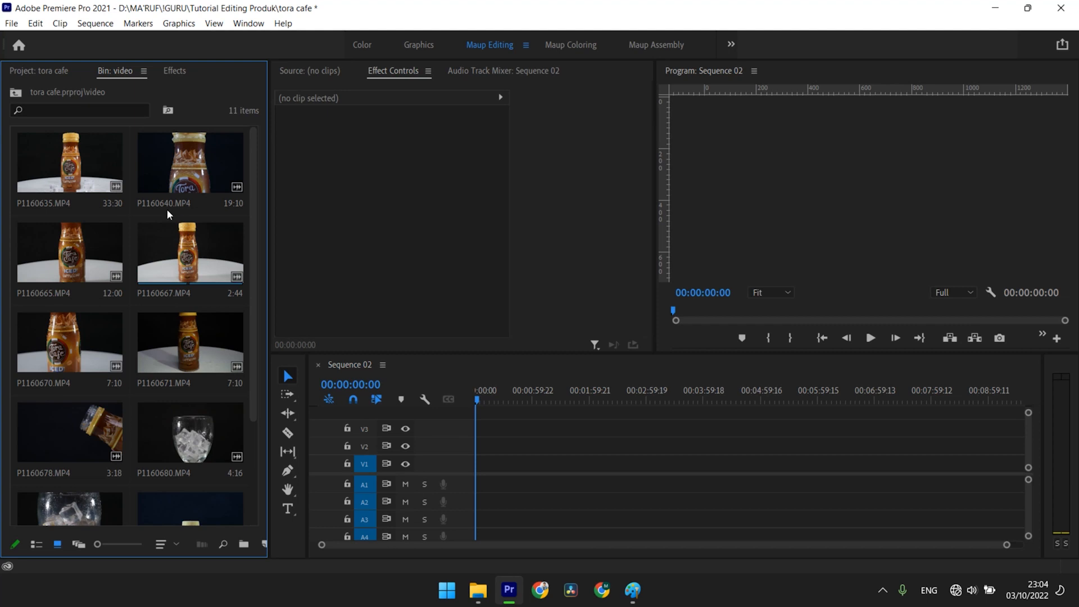
click(64, 164)
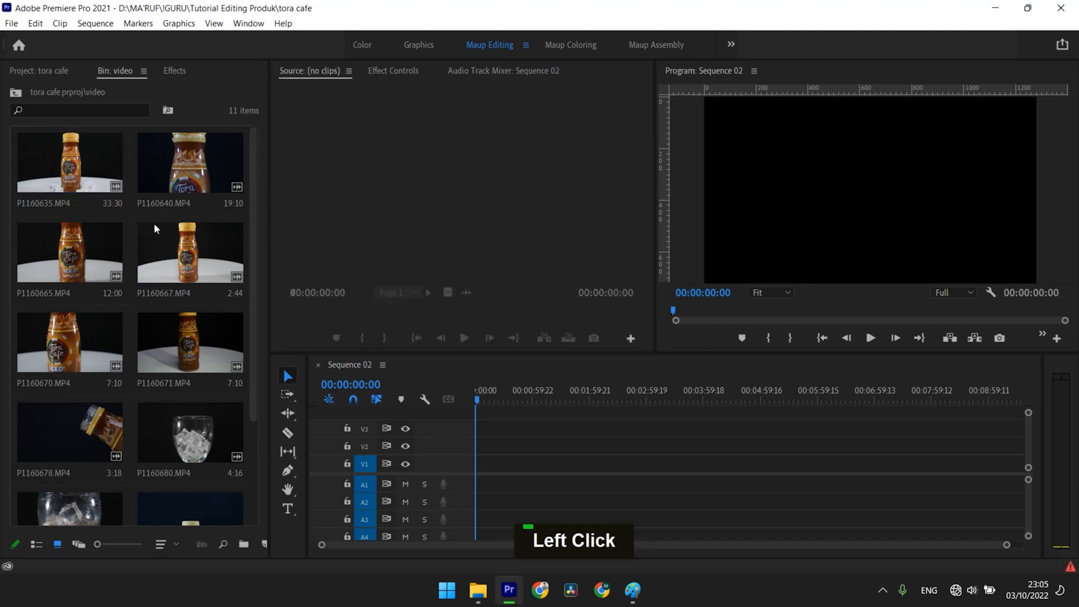
double_click(67, 170)
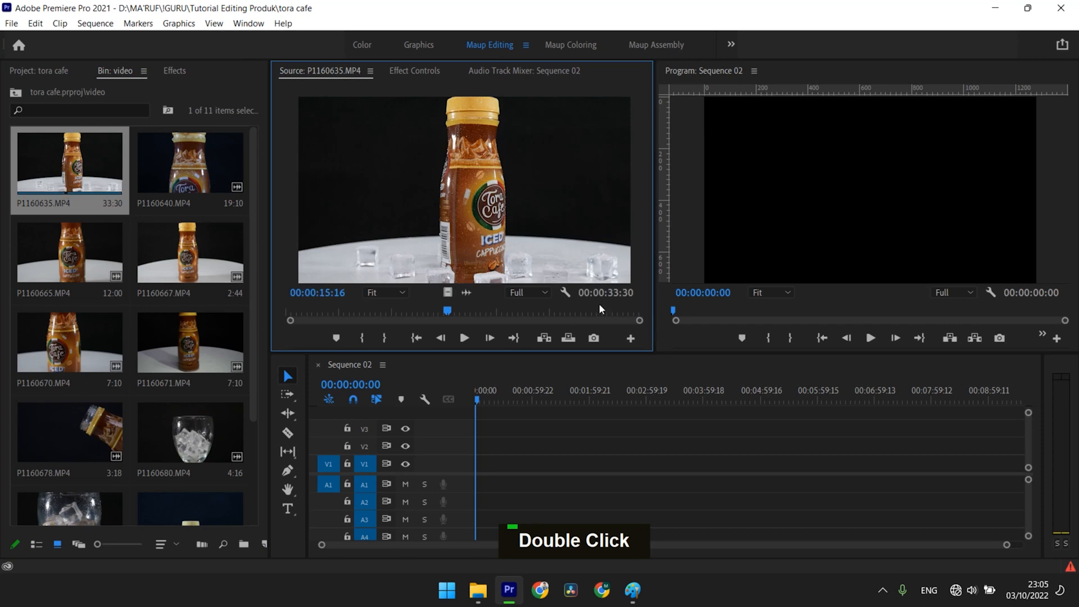
Place P1160635.MP4 at the start of tracks V1 and A1, keep the existing sequence settings, and preview it at 00:00:10:08
drag(444, 192, 479, 484)
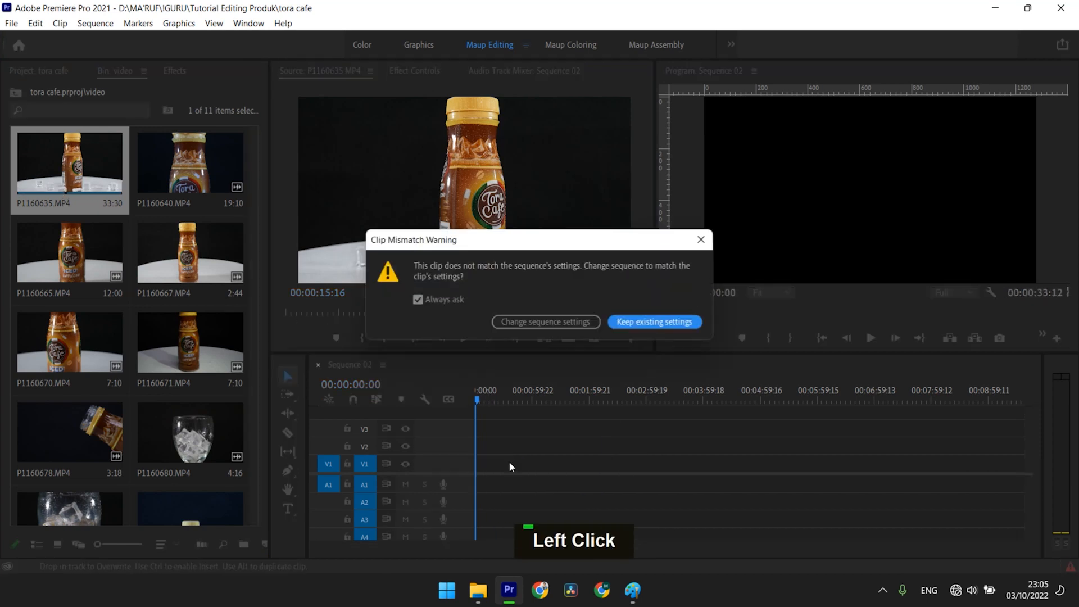
click(657, 322)
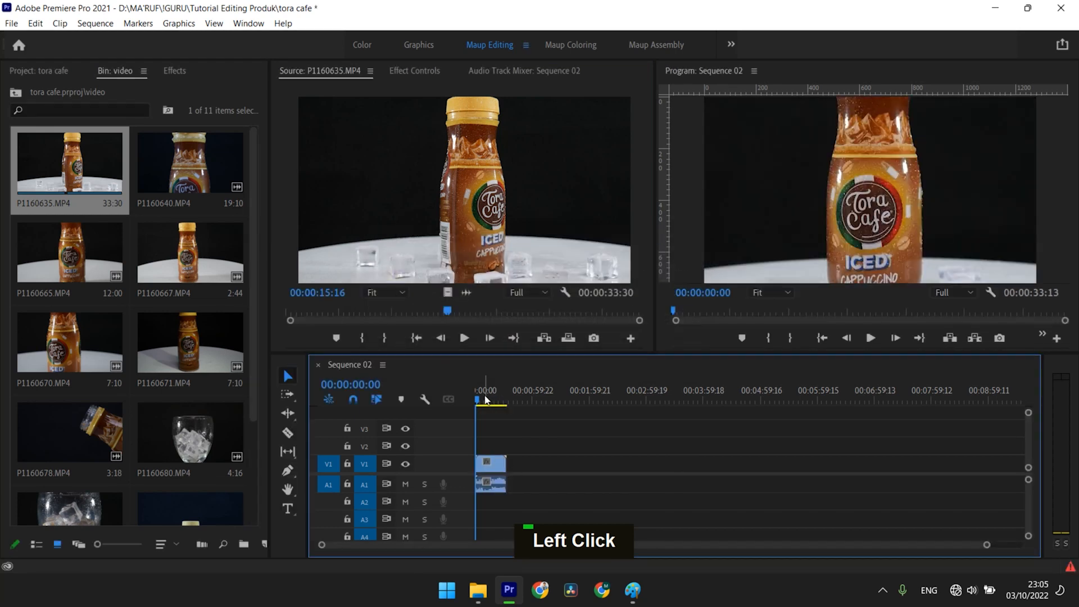
drag(480, 401, 487, 404)
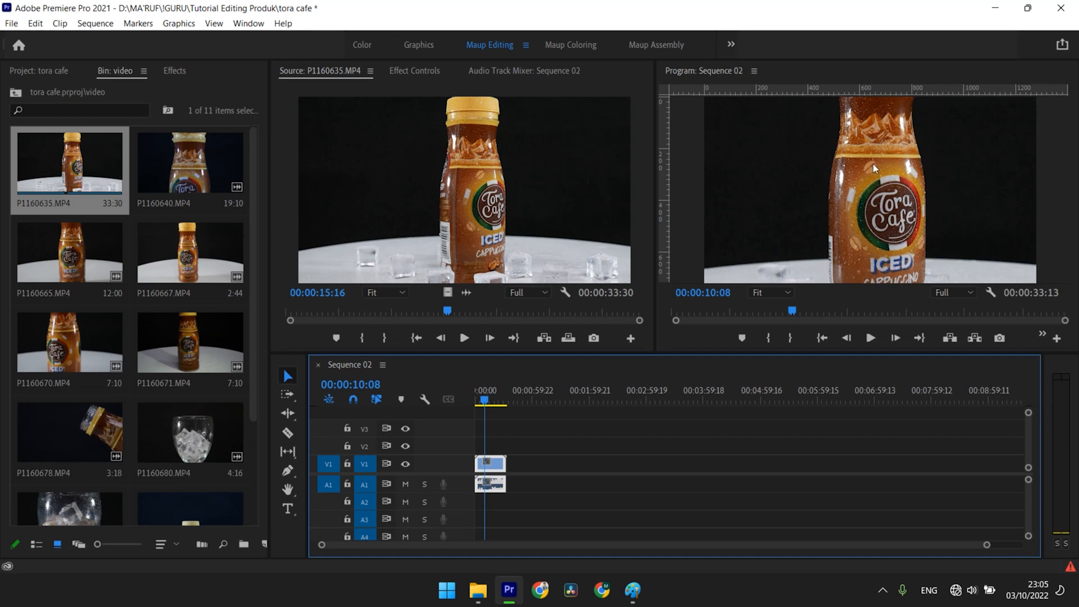
Show the effect settings of the P1160635.MP4 clip on track V1 and set its scale to 67
click(560, 460)
click(409, 71)
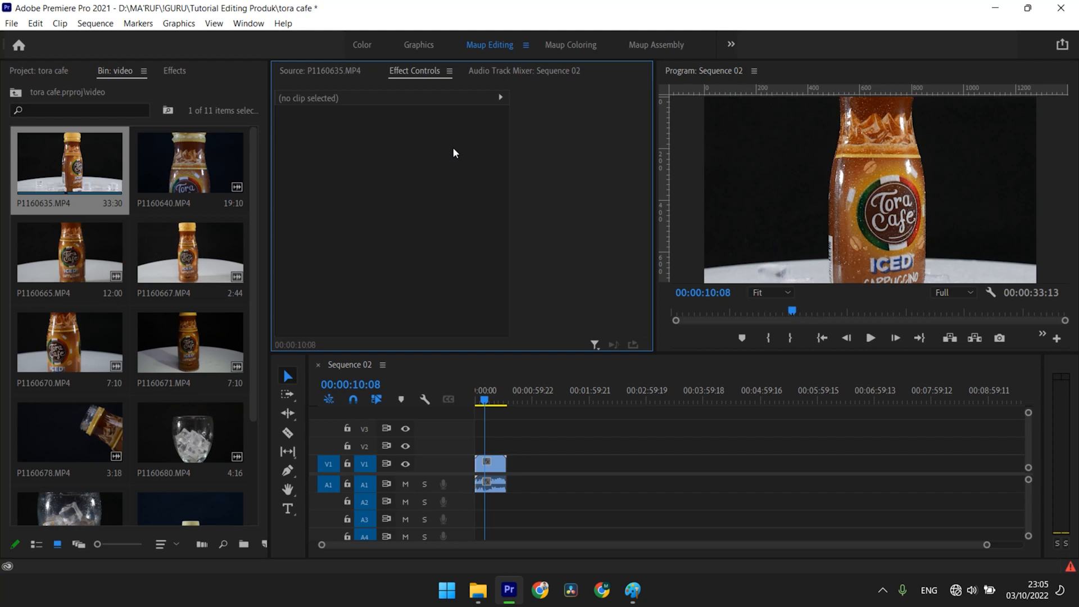
click(493, 470)
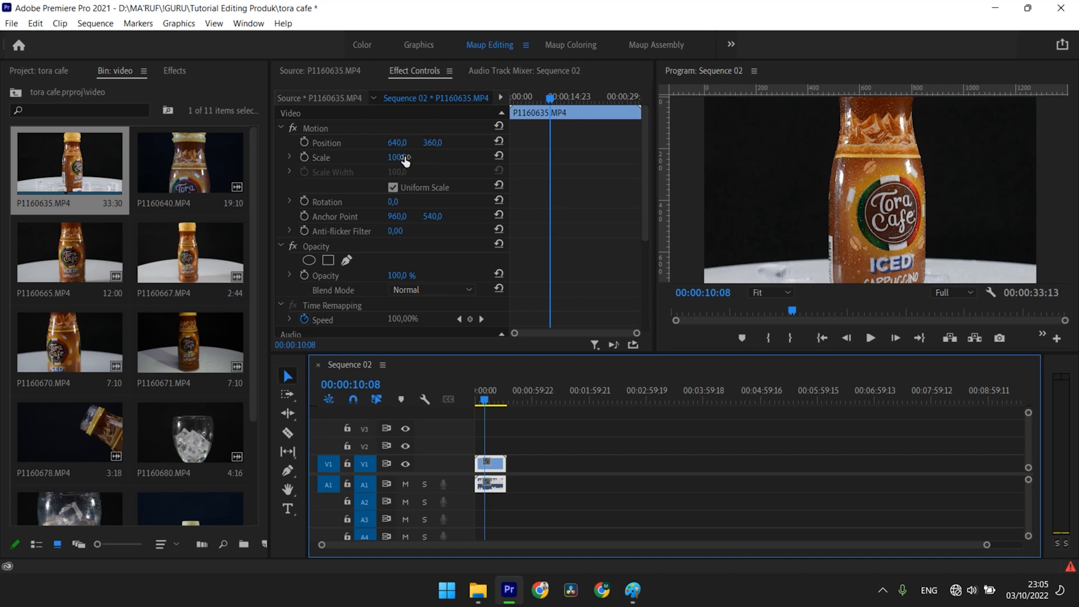
drag(403, 159, 365, 159)
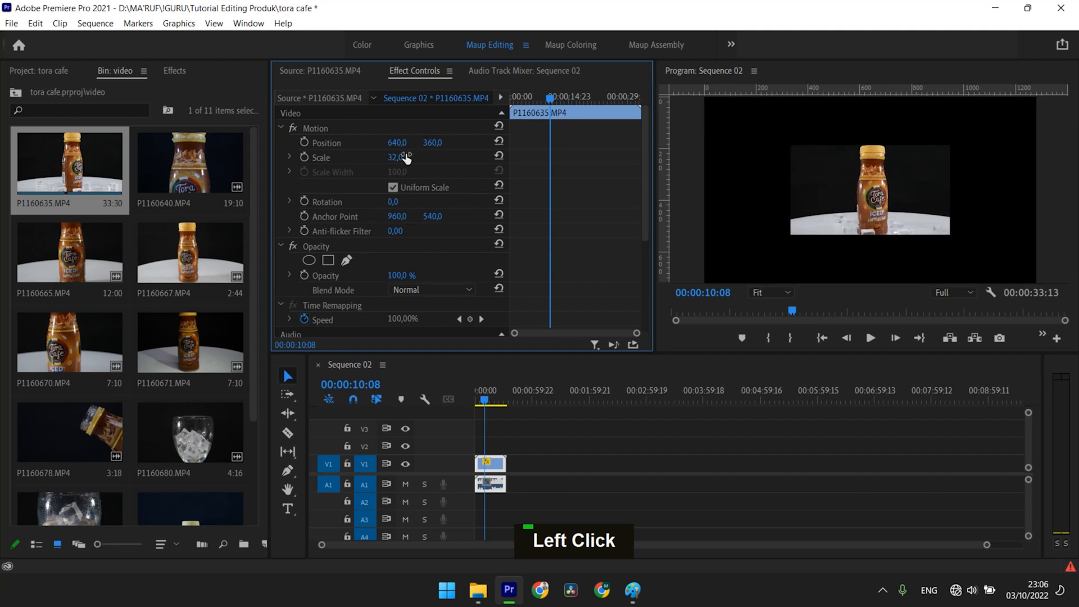
double_click(396, 157)
text(67)
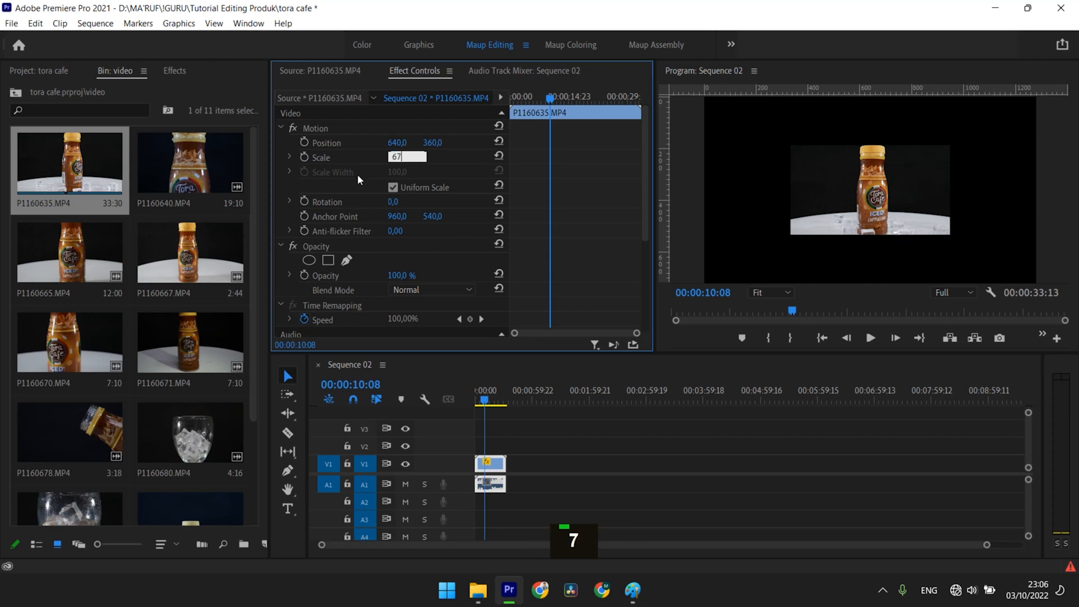
key(Return)
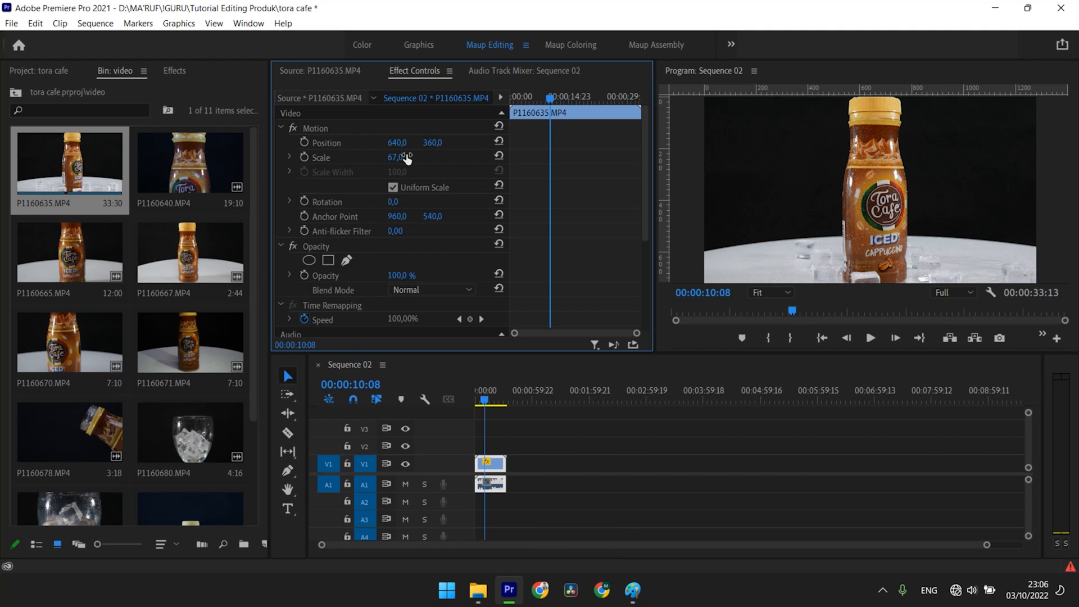
Play the sequence briefly from its start to check the scaled P1160635.MP4 clip
click(493, 409)
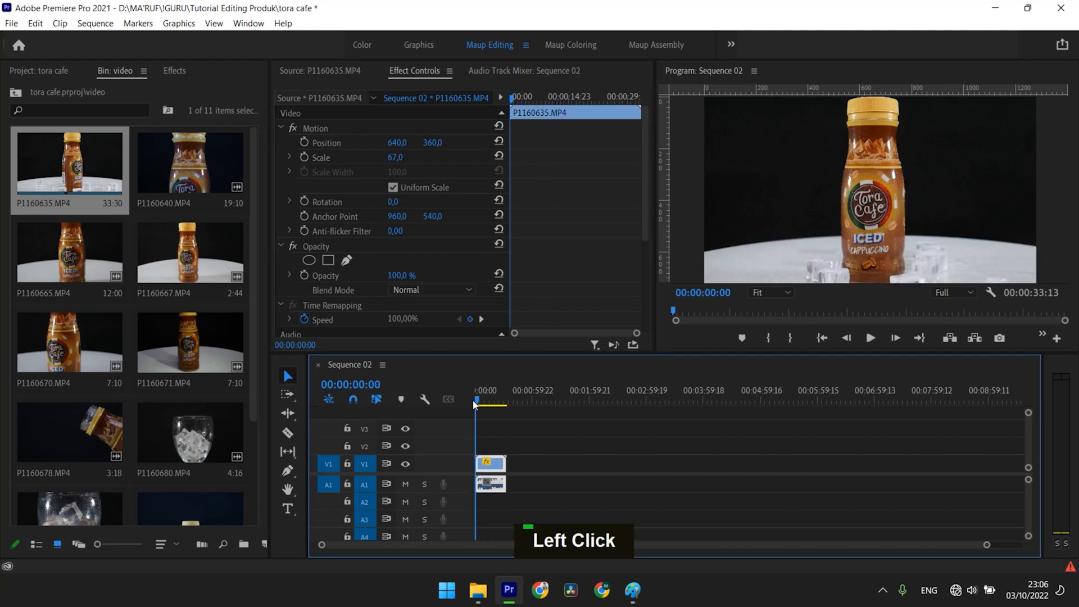
key(space)
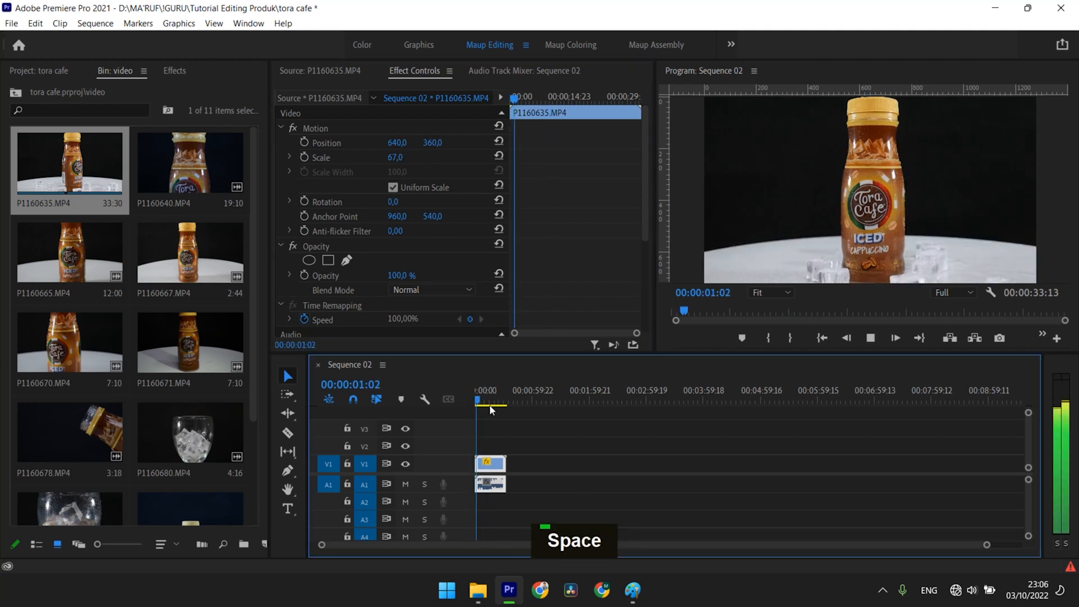
key(space)
Unlink the audio of P1160635.MP4 from its video and delete the audio clip on track A1
scroll(505, 457, up, 5)
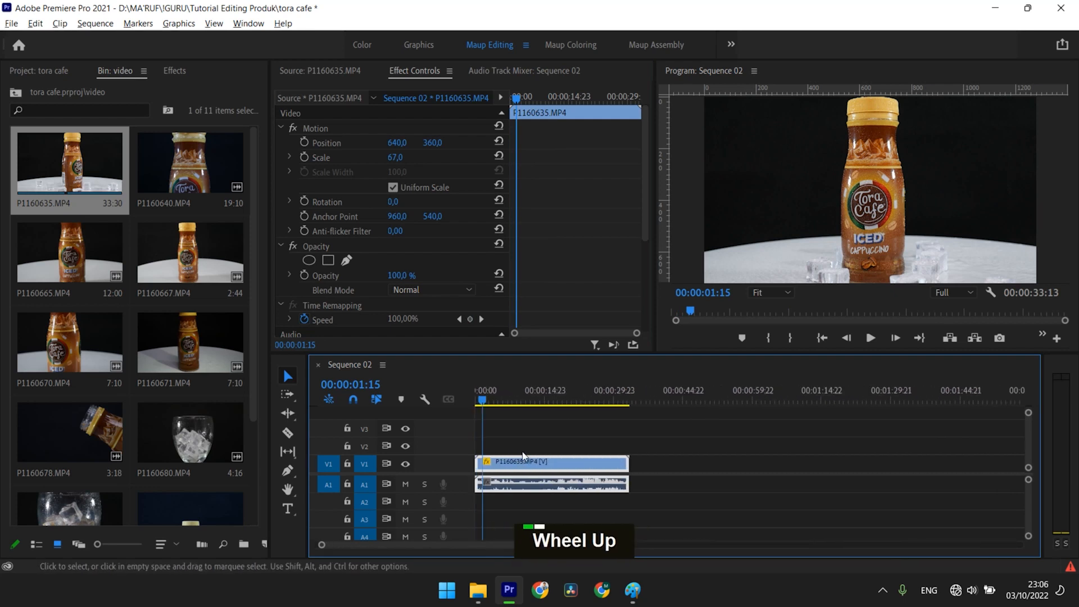
scroll(525, 454, up, 2)
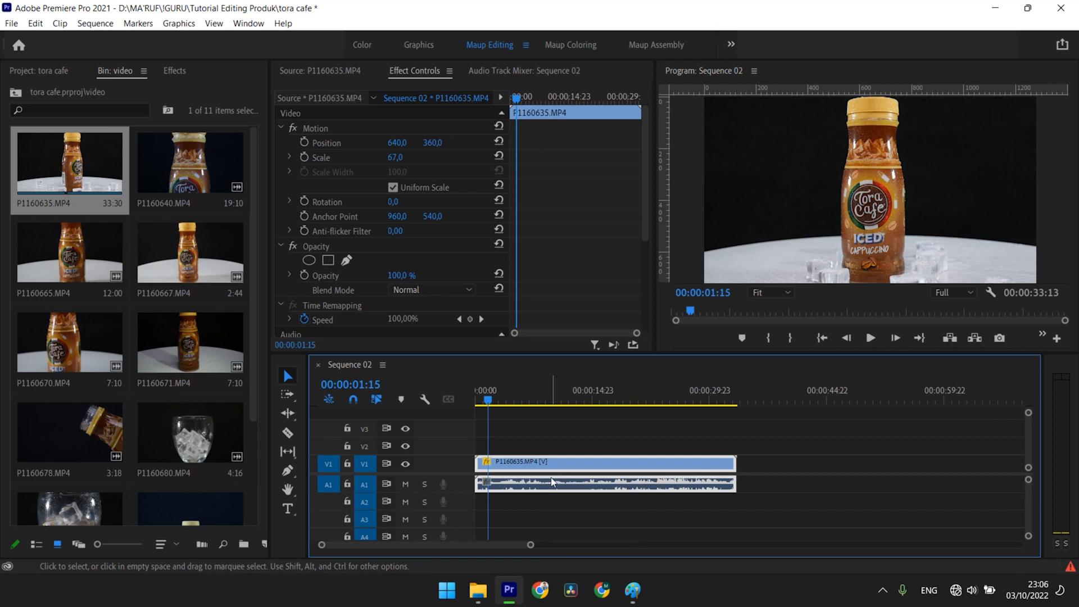
click(571, 436)
click(578, 463)
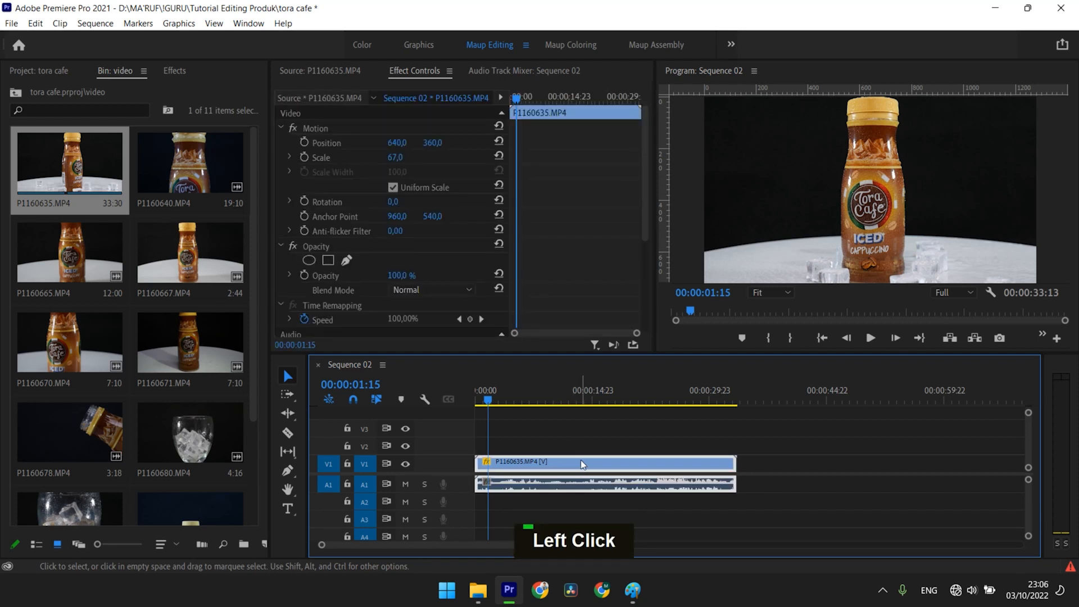
right_click(581, 462)
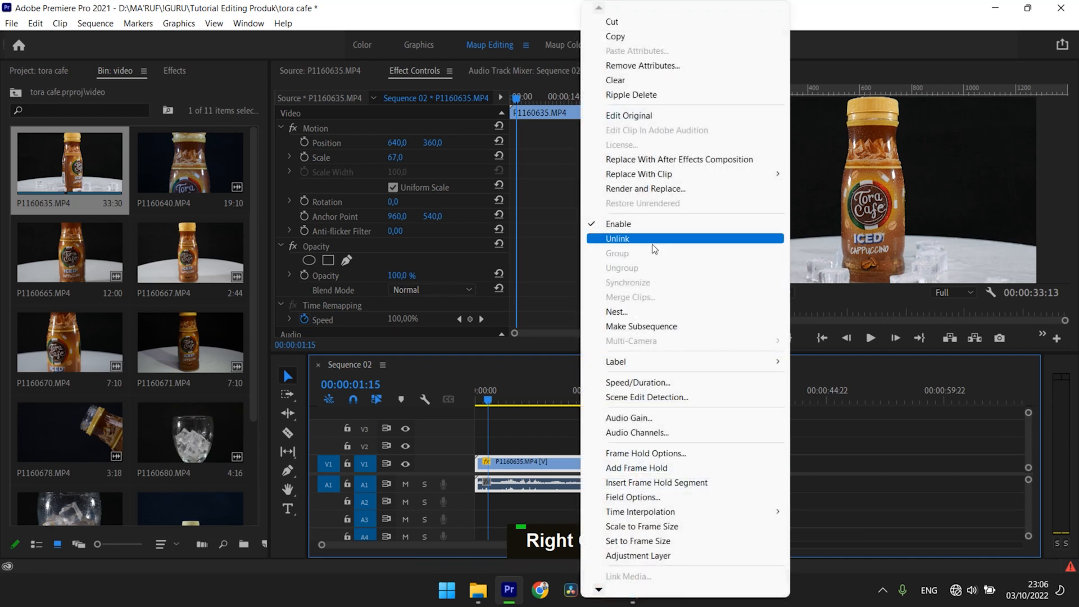
click(647, 240)
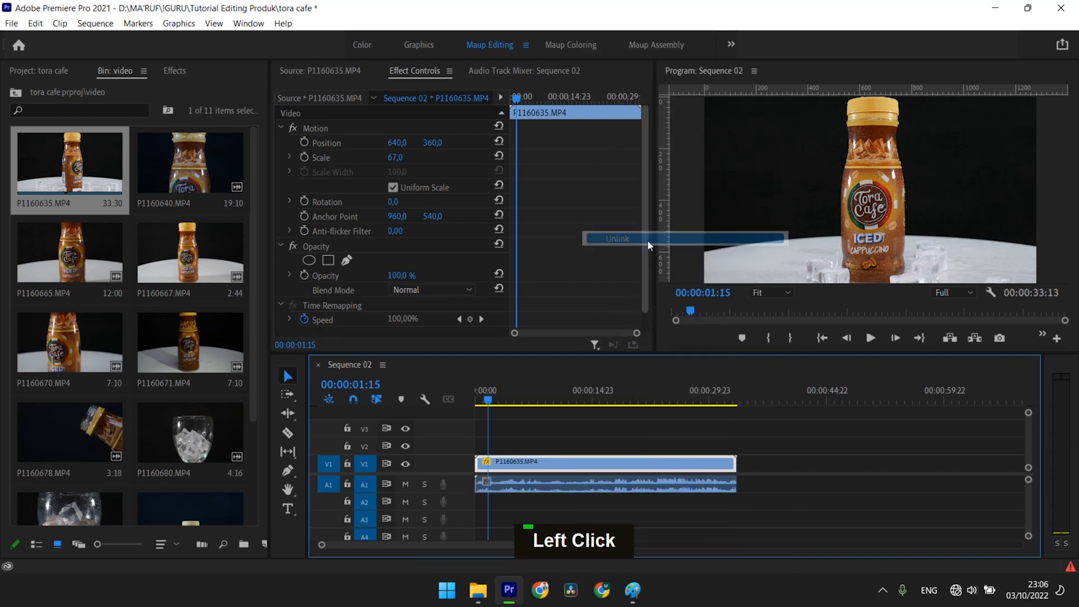
click(779, 493)
click(669, 490)
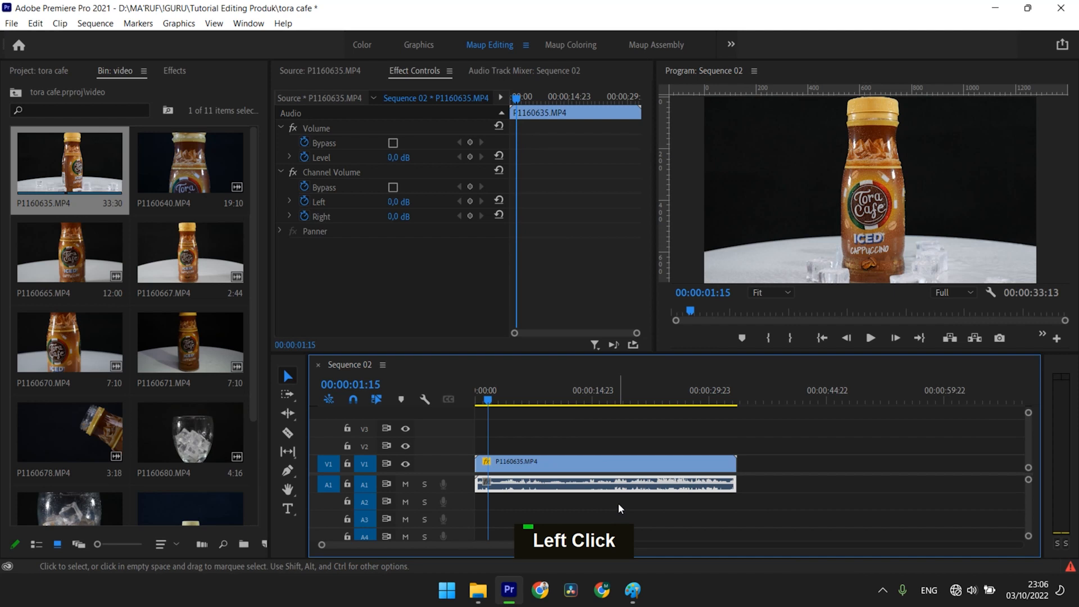
key(Delete)
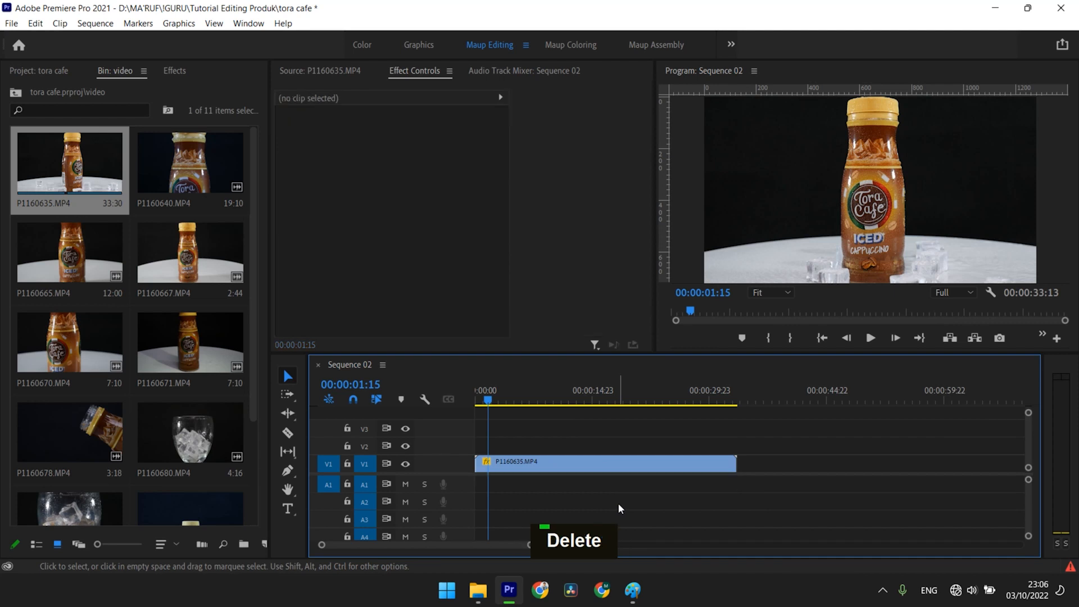
Preview P1160635.MP4 from the start and ripple-trim its beginning up to 00:00:06:09
click(579, 466)
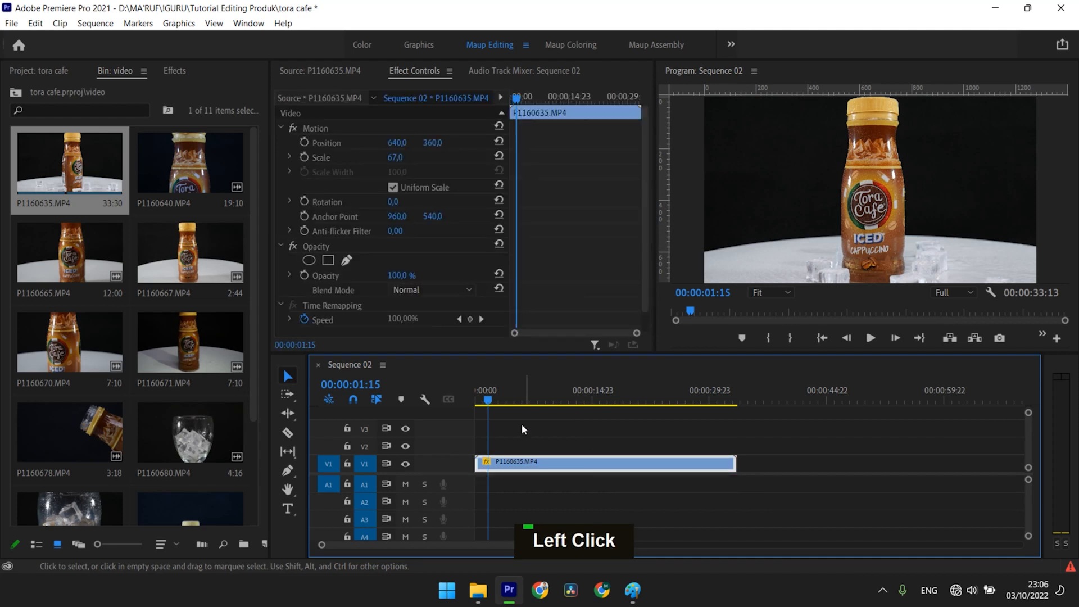
drag(486, 403, 463, 400)
key(space)
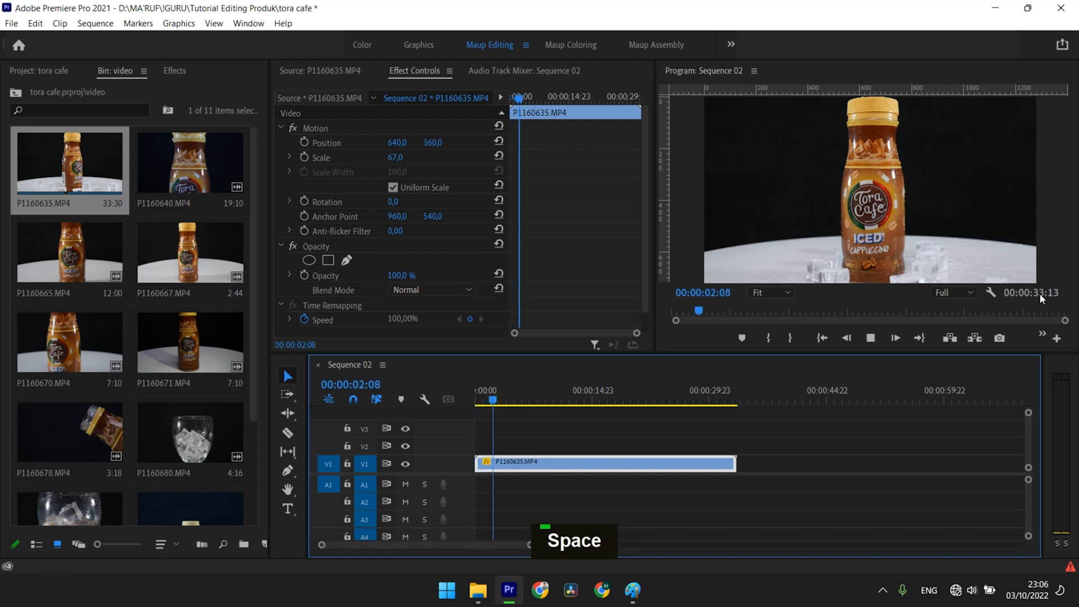
click(521, 403)
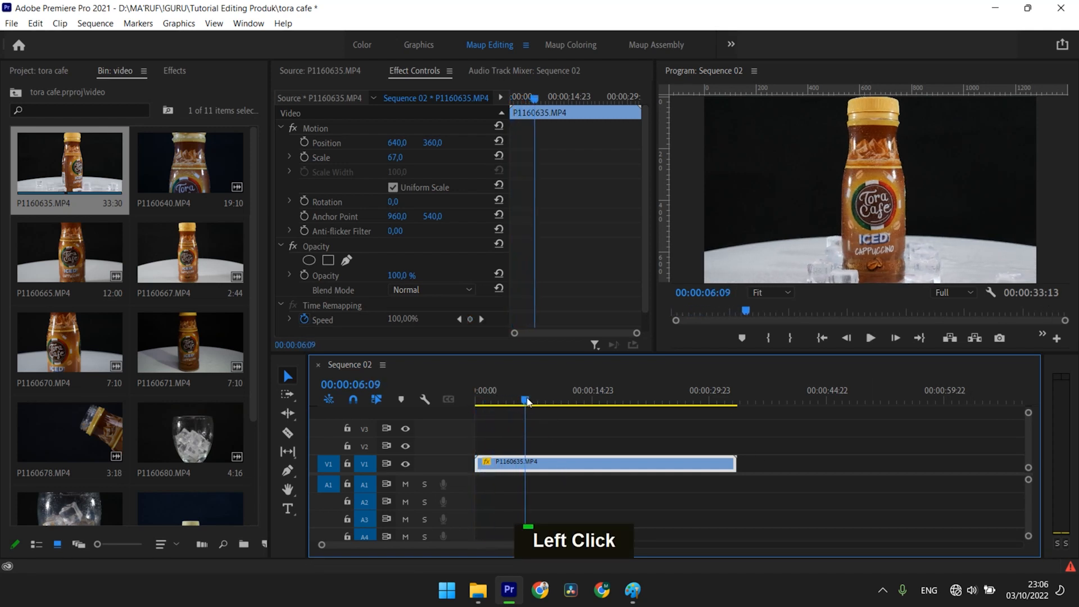
key(q)
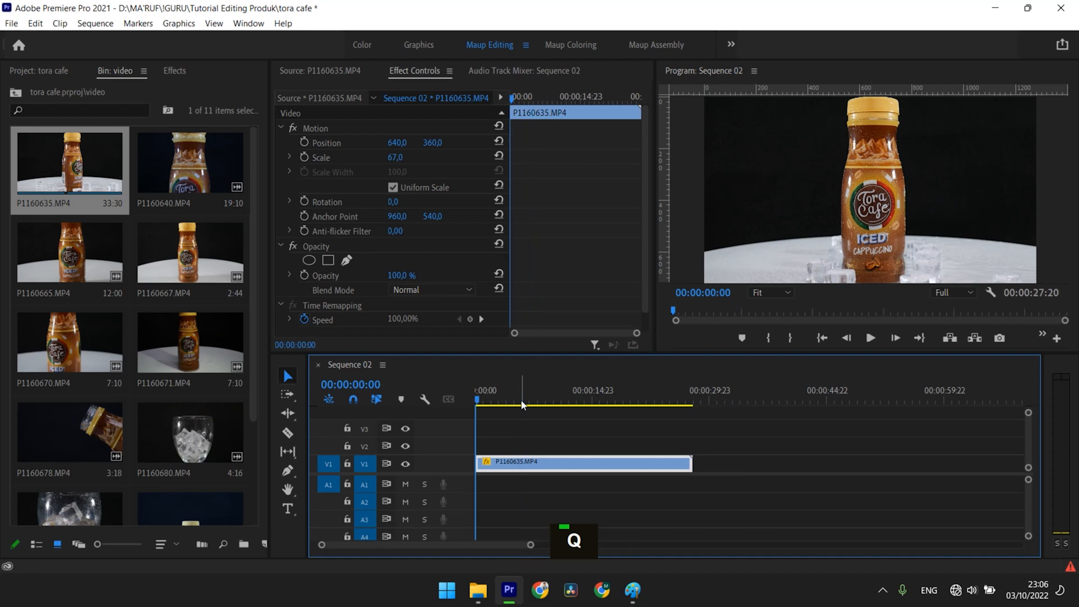
Scrub the trimmed P1160635.MP4 clip on track V1 and set its speed to 700%
click(486, 400)
drag(486, 400, 535, 426)
right_click(562, 461)
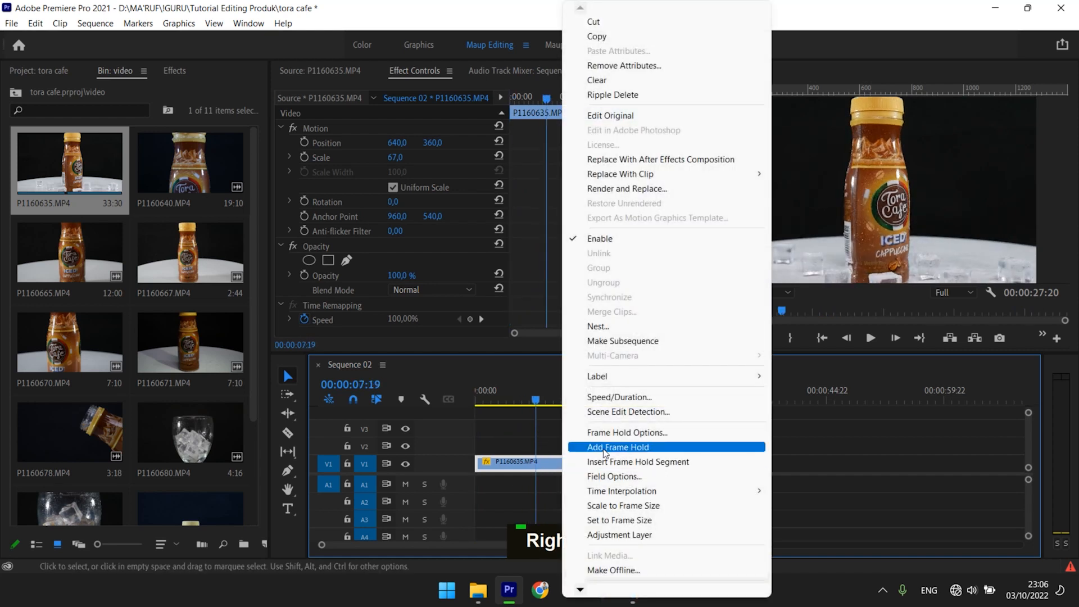
click(531, 465)
right_click(532, 467)
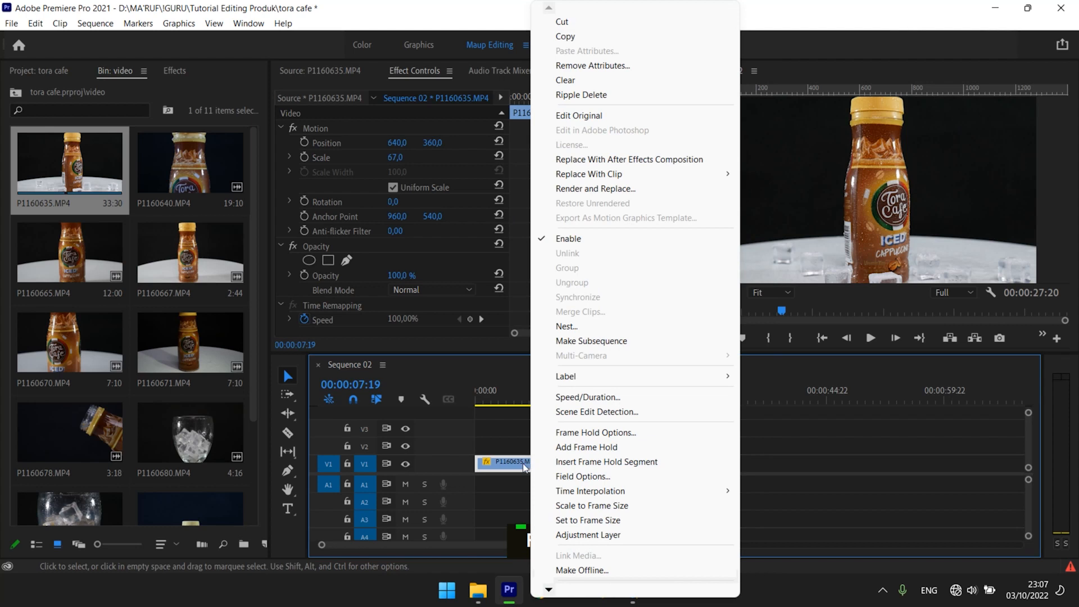
click(599, 399)
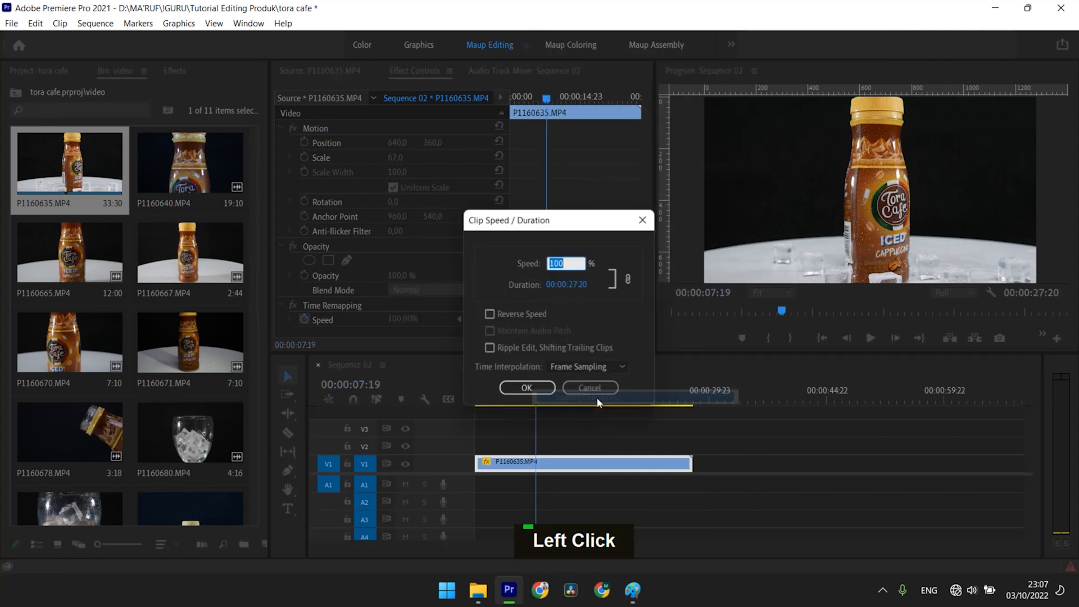
text(700)
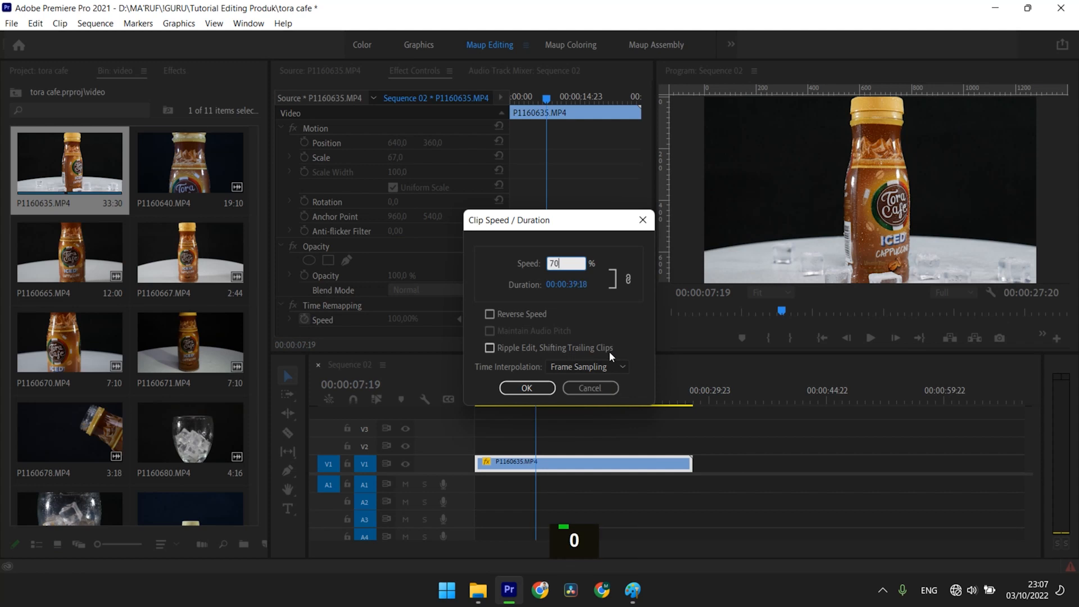
click(527, 387)
Play the sped-up clip from the start and scrub through it to 00:00:01:08 to check the bottle's rotation
drag(533, 401, 437, 423)
key(space)
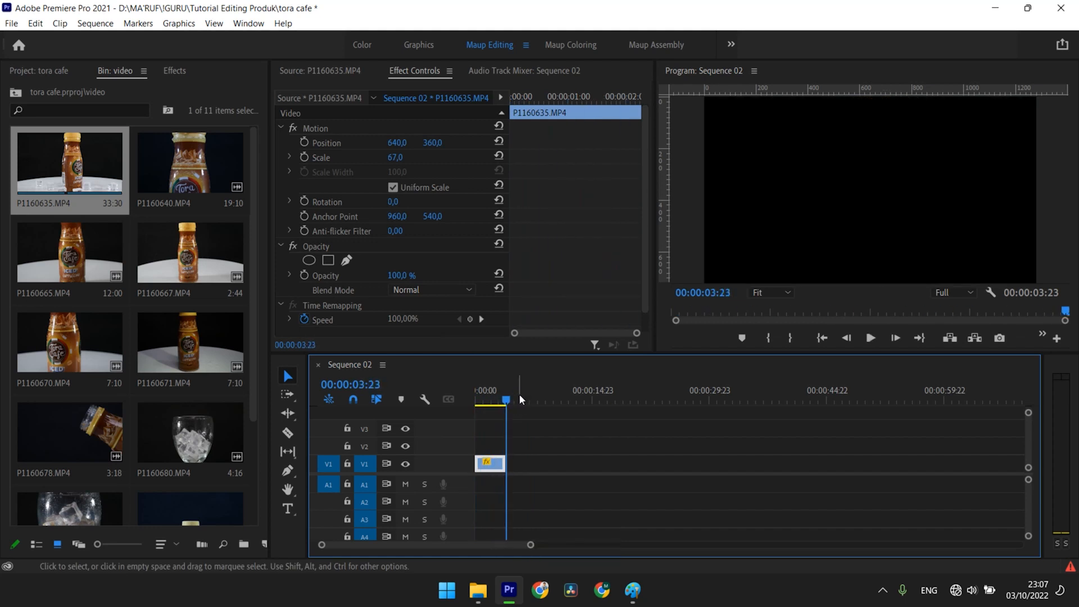
key(space)
drag(492, 396, 473, 413)
right_click(472, 413)
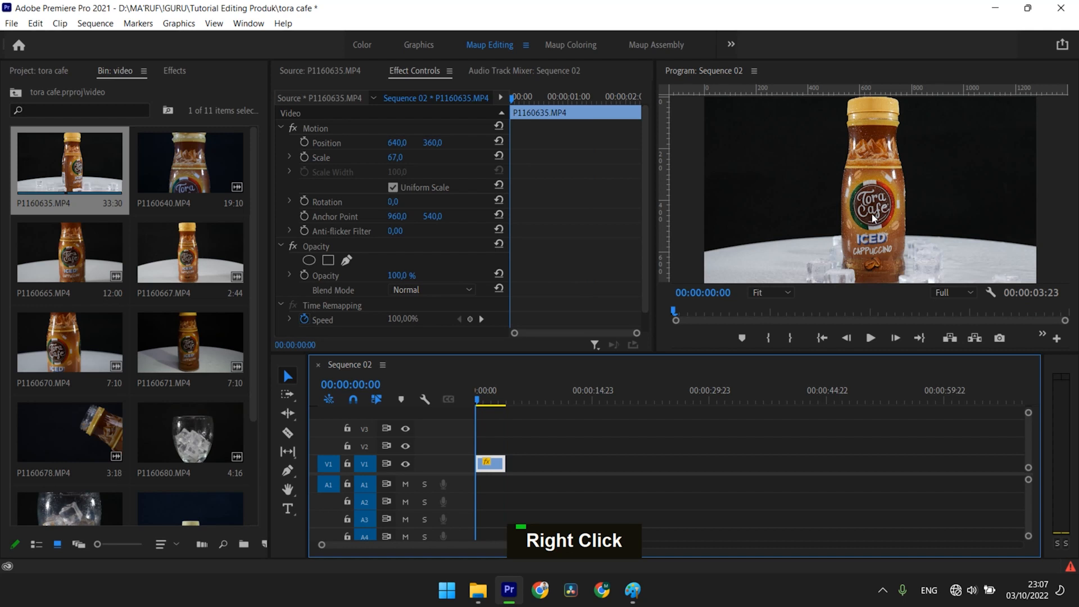
click(487, 400)
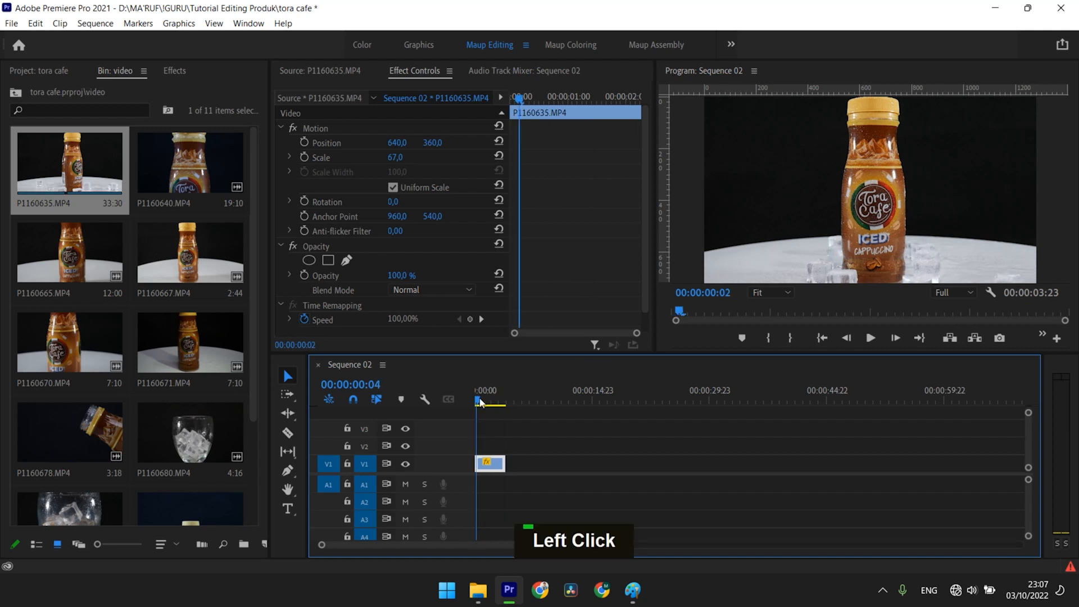
mouse_move(489, 402)
mouse_down()
mouse_move(503, 400)
mouse_move(488, 410)
mouse_up()
Reverse the playback of the P1160635.MP4 clip, keeping its speed at 700%
right_click(494, 468)
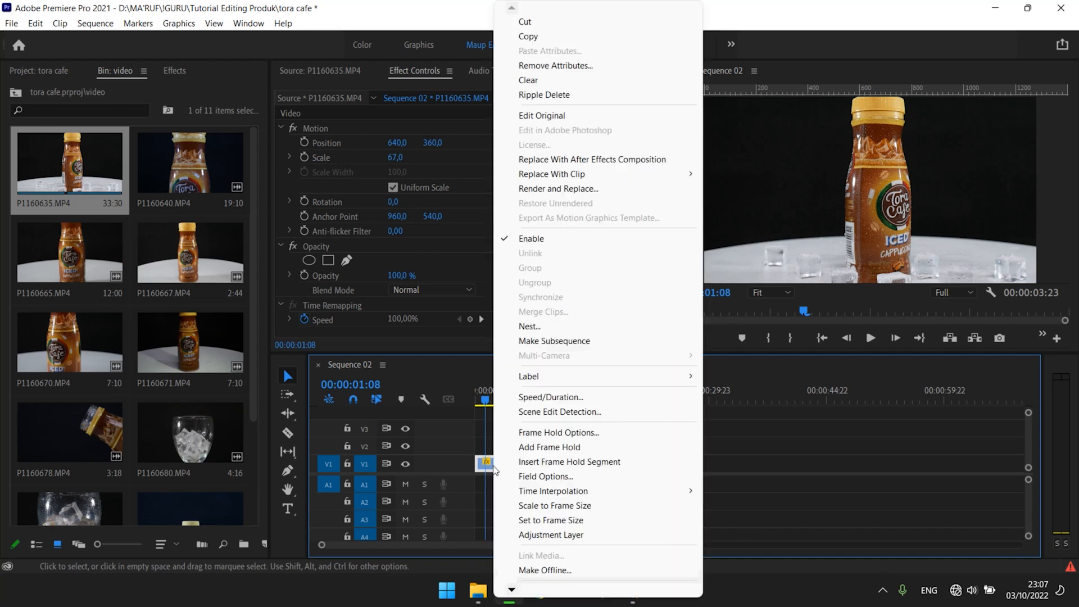
click(562, 399)
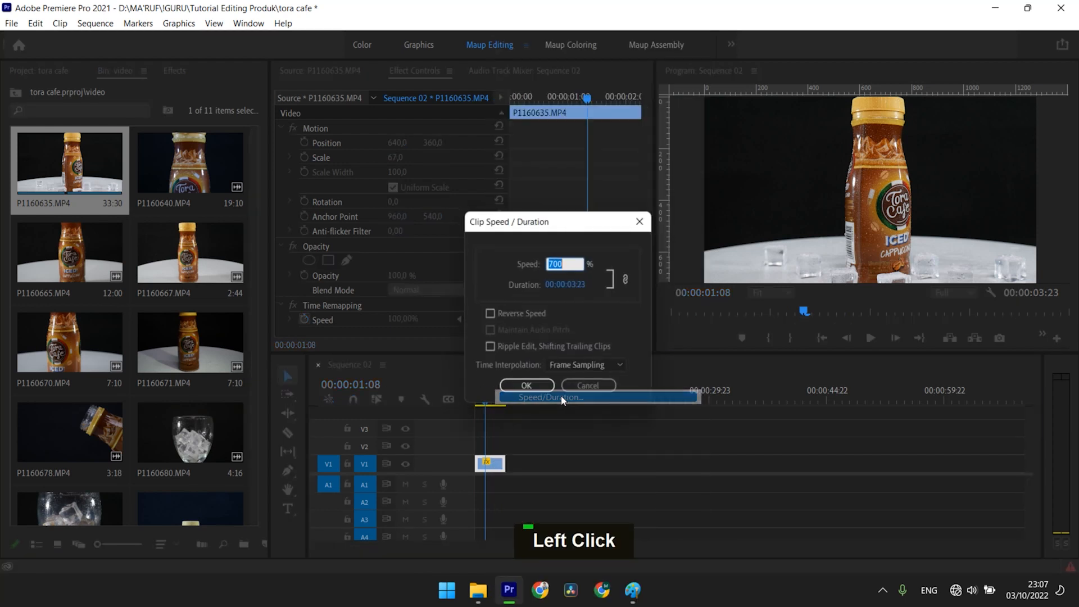
click(512, 312)
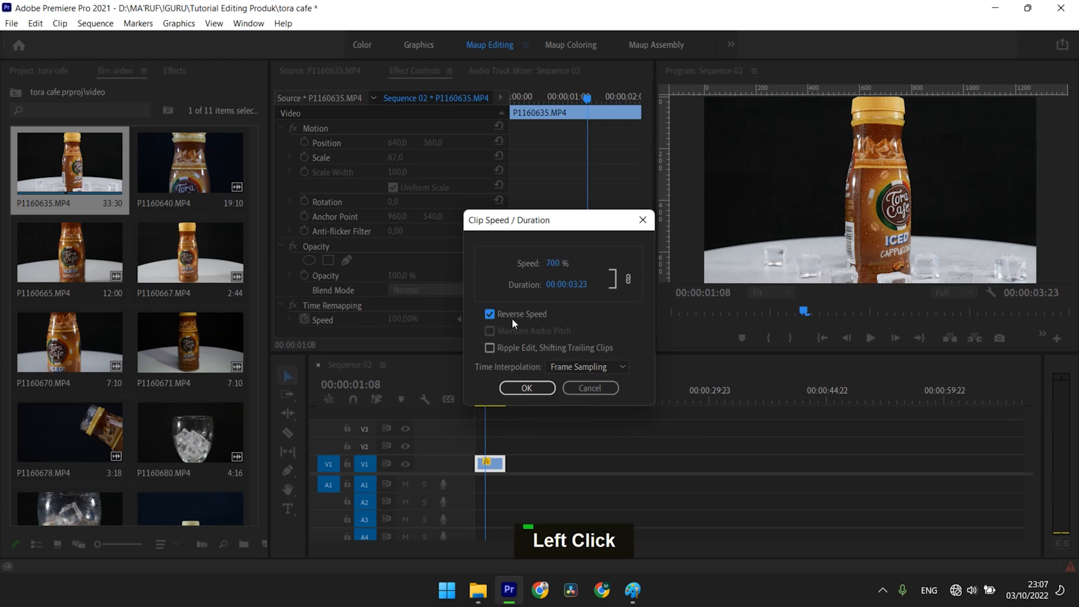
click(531, 388)
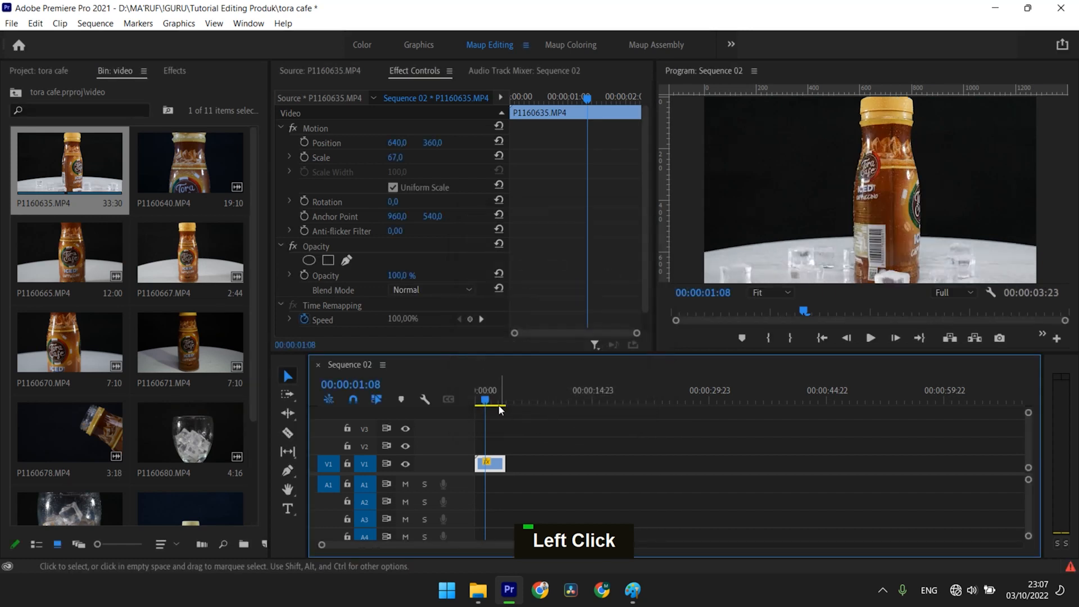
Ripple-trim about 14 frames off the start of the reversed clip to remove the hand, and play the result
click(464, 396)
key(space)
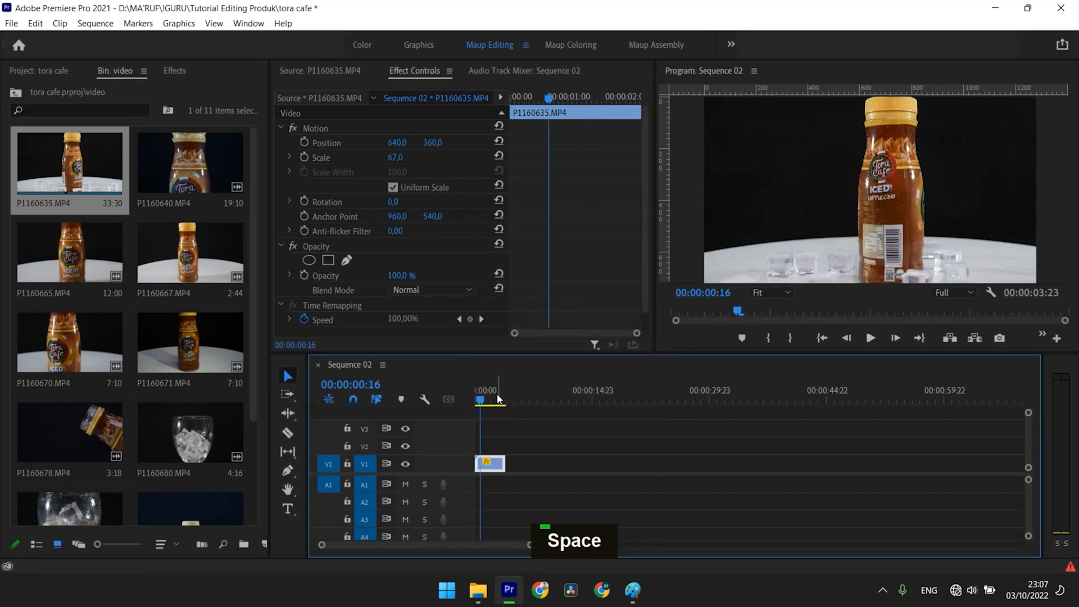
click(473, 399)
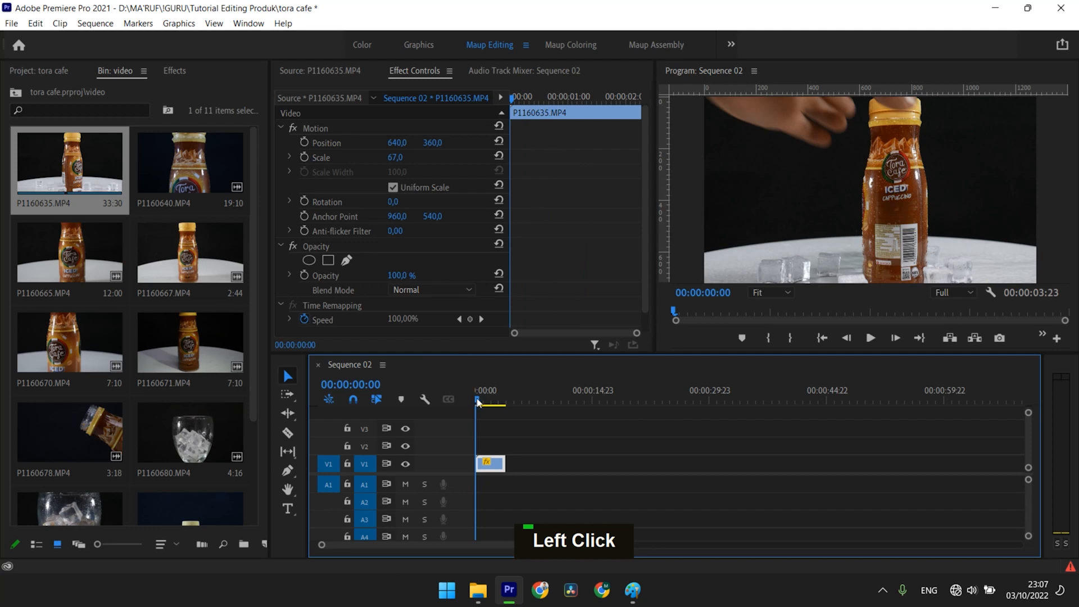
key(q)
key(space)
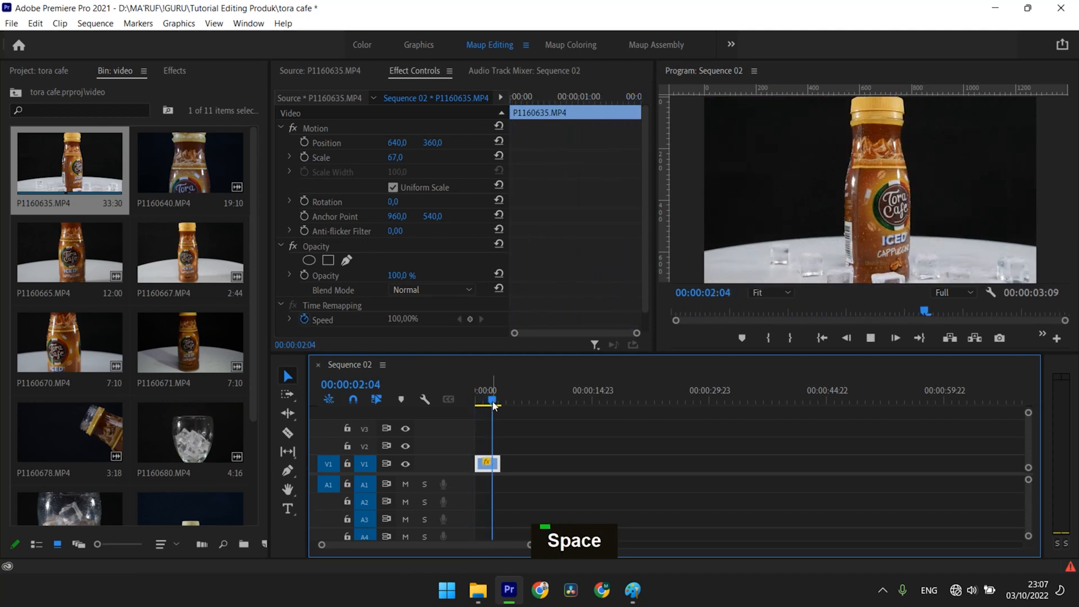
key(space)
Scrub through the reversed clip for the start of its motion animation and position the playhead at 00:00:01:21
drag(500, 401, 494, 407)
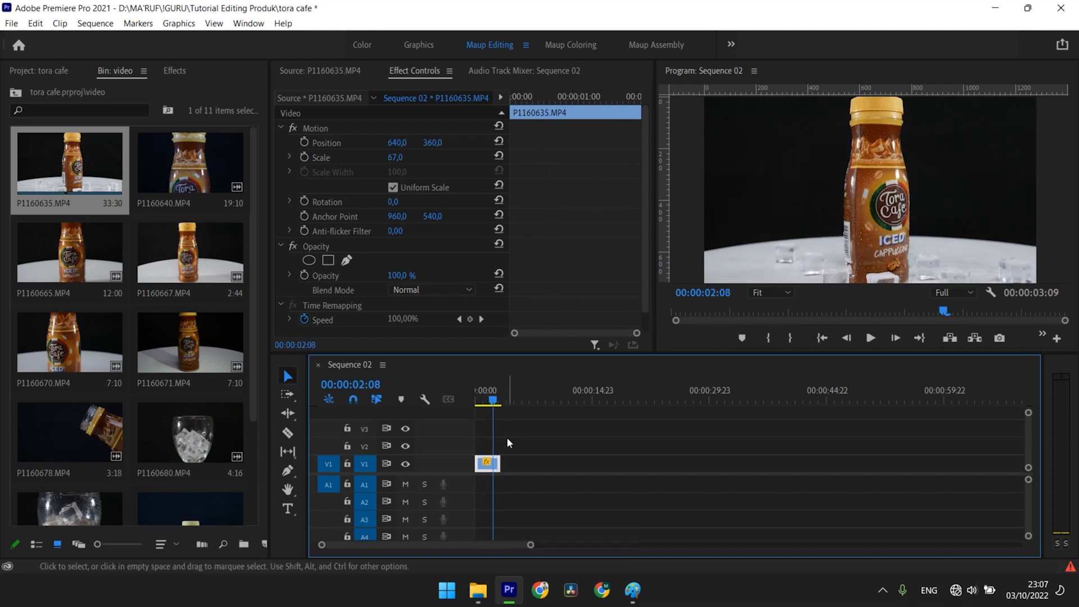
alt+scroll(507, 442, up, 2)
alt+scroll(508, 447, up, 3)
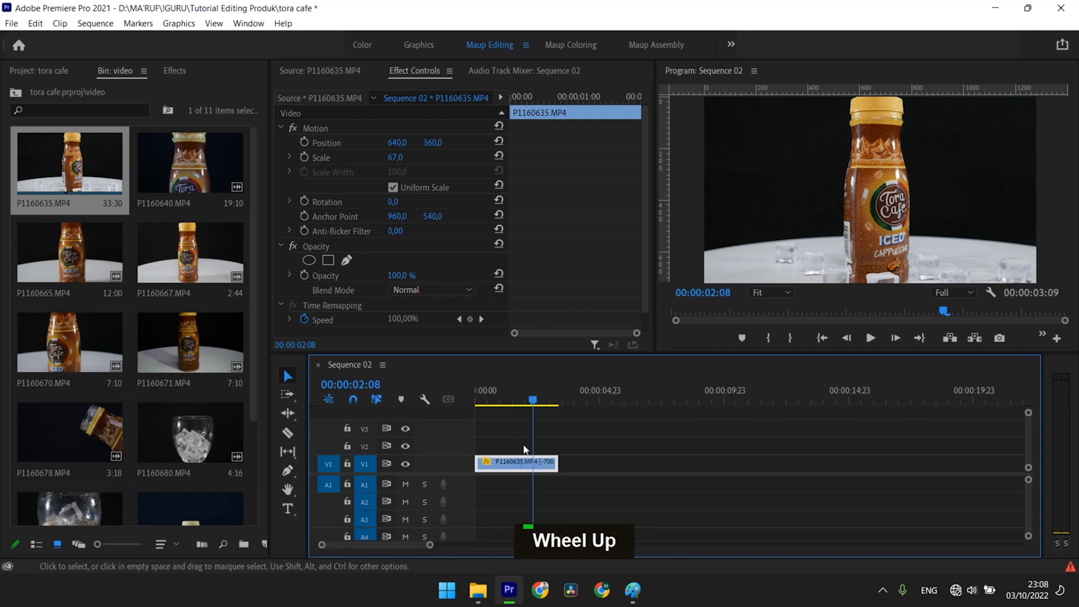
click(527, 402)
mouse_move(531, 409)
mouse_down()
mouse_move(485, 403)
mouse_move(544, 410)
mouse_up()
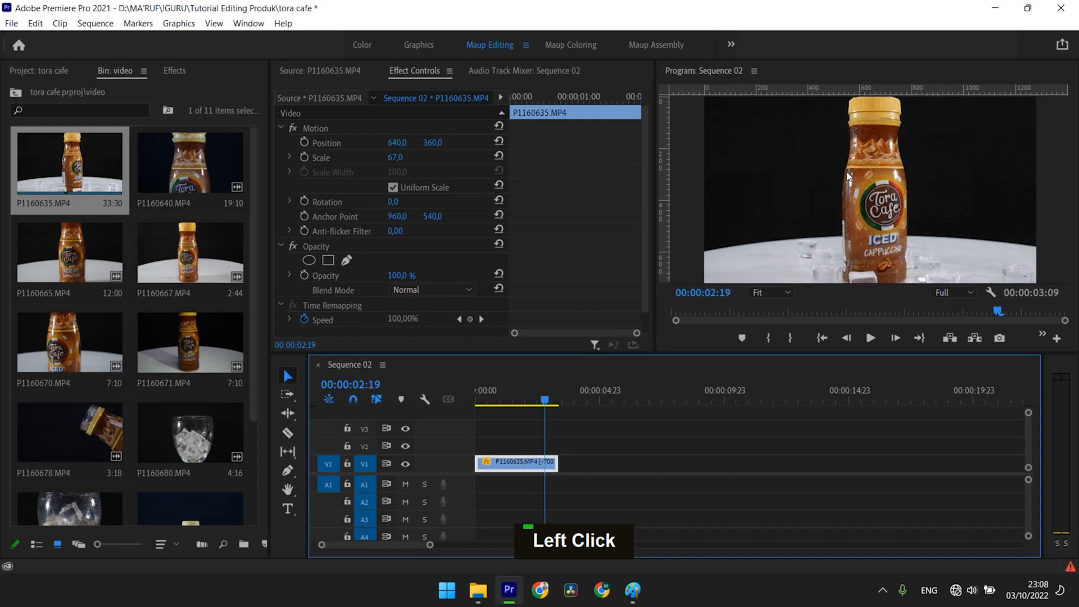
drag(547, 404, 507, 407)
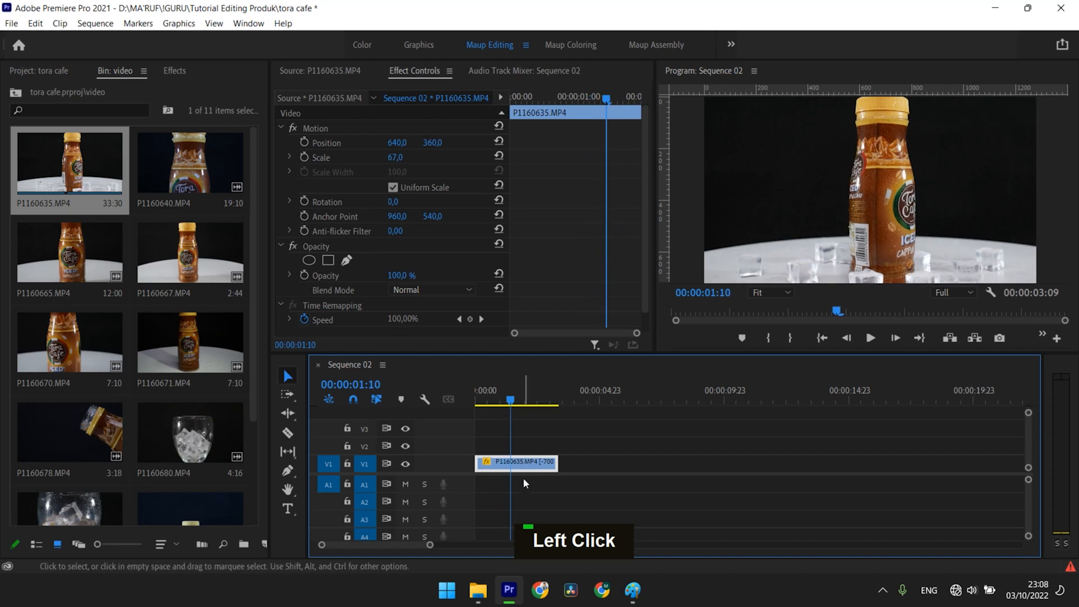
mouse_move(534, 404)
mouse_down()
mouse_move(554, 409)
mouse_move(523, 412)
mouse_up()
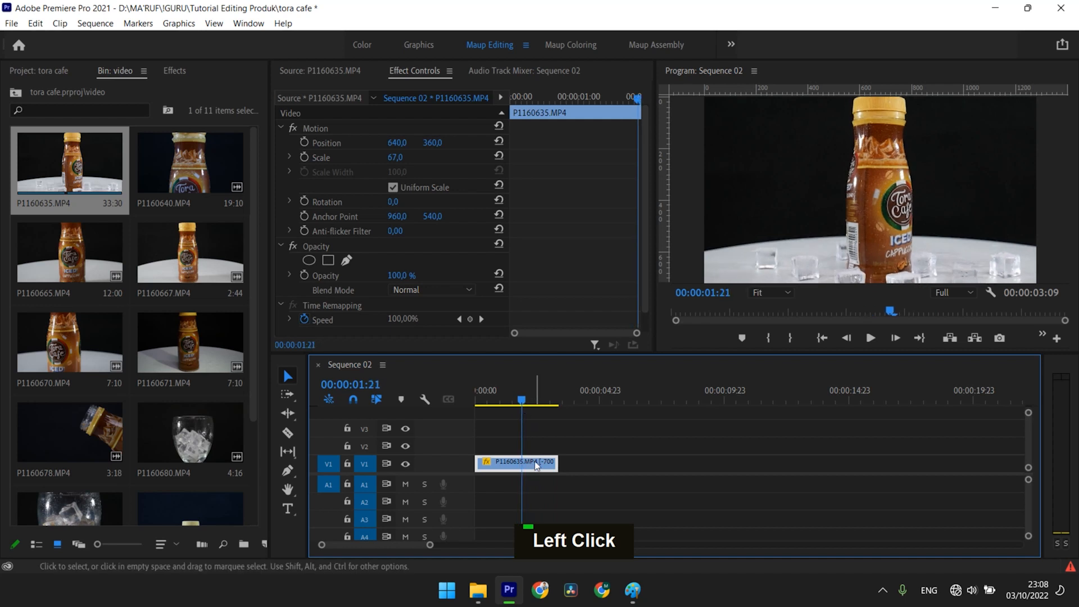
mouse_move(637, 333)
mouse_down()
mouse_move(609, 336)
mouse_move(618, 335)
mouse_up()
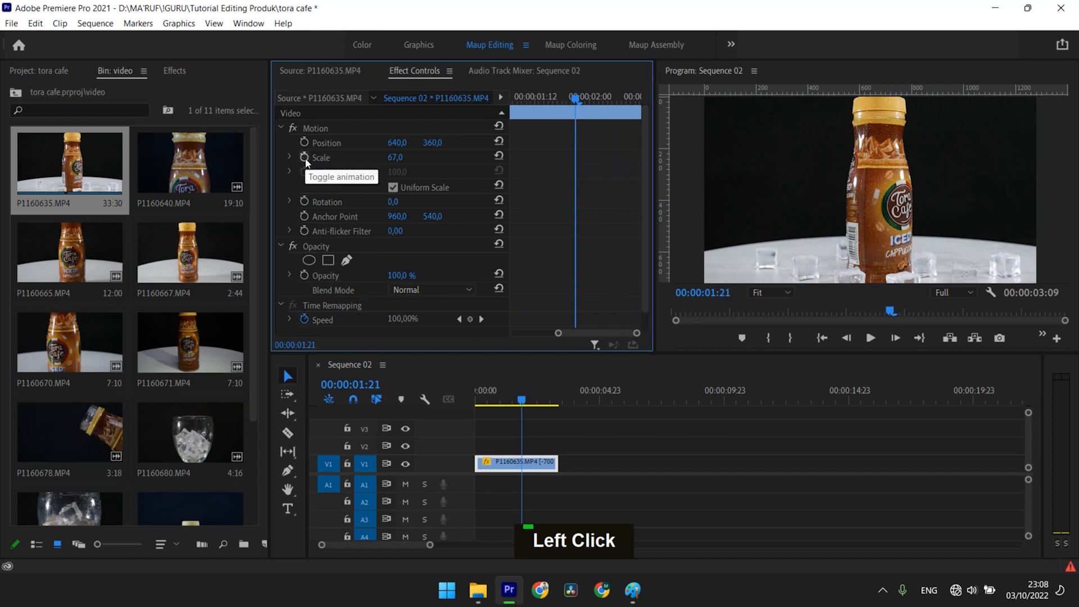
Try keyframing the clip's Scale and Position at 00:00:01:21, and undo both keyframes
click(304, 157)
click(304, 143)
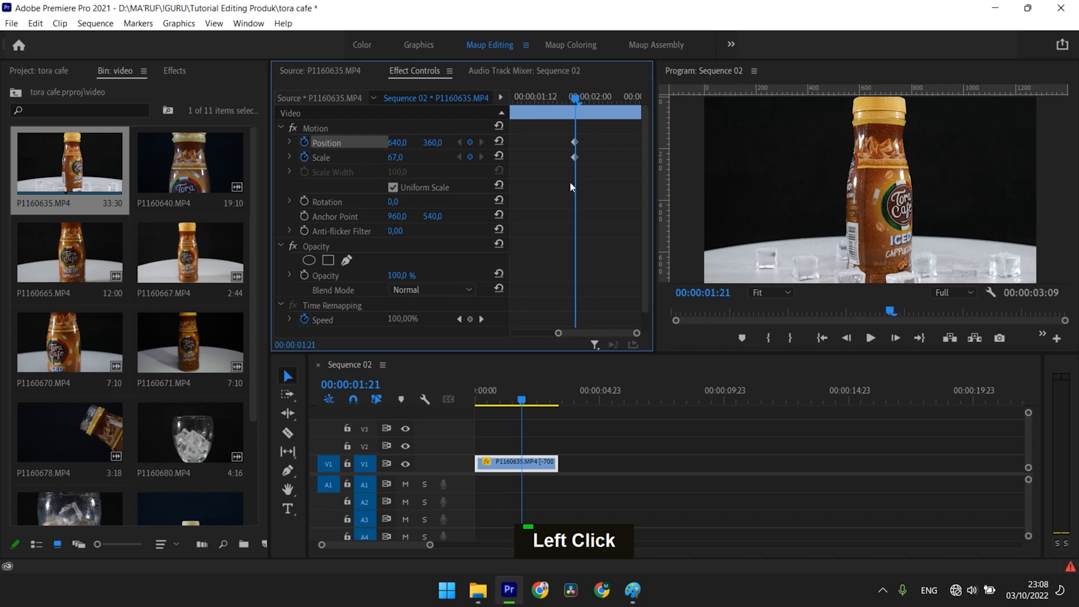
key(ctrl+z)
key(ctrl+z)
click(472, 159)
click(470, 143)
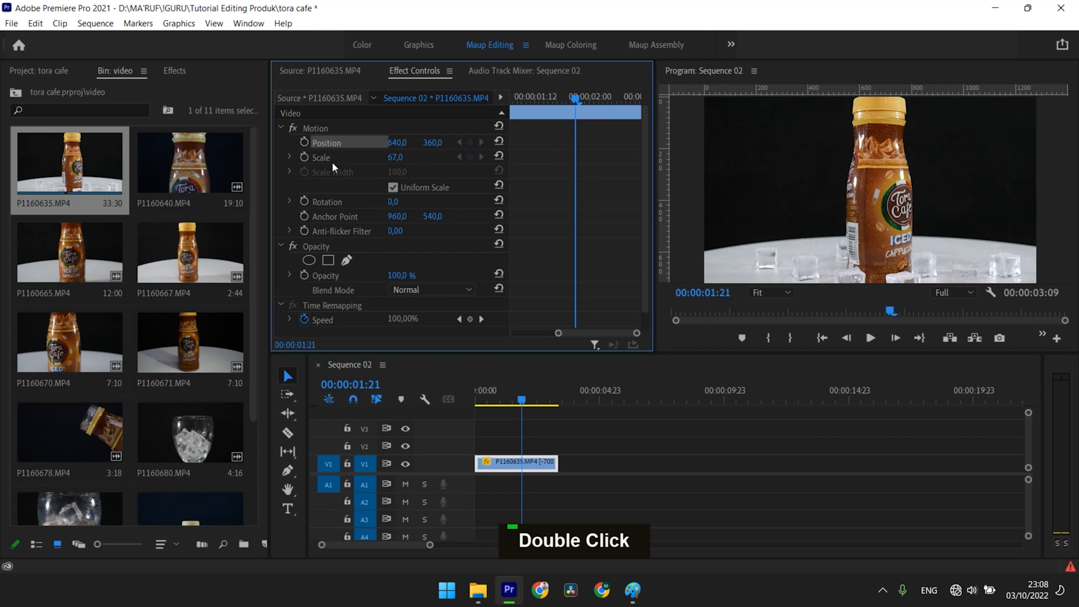
Add Scale and Position keyframes to the clip at 00:00:01:21, and set the Scale there to 100
click(304, 158)
click(304, 142)
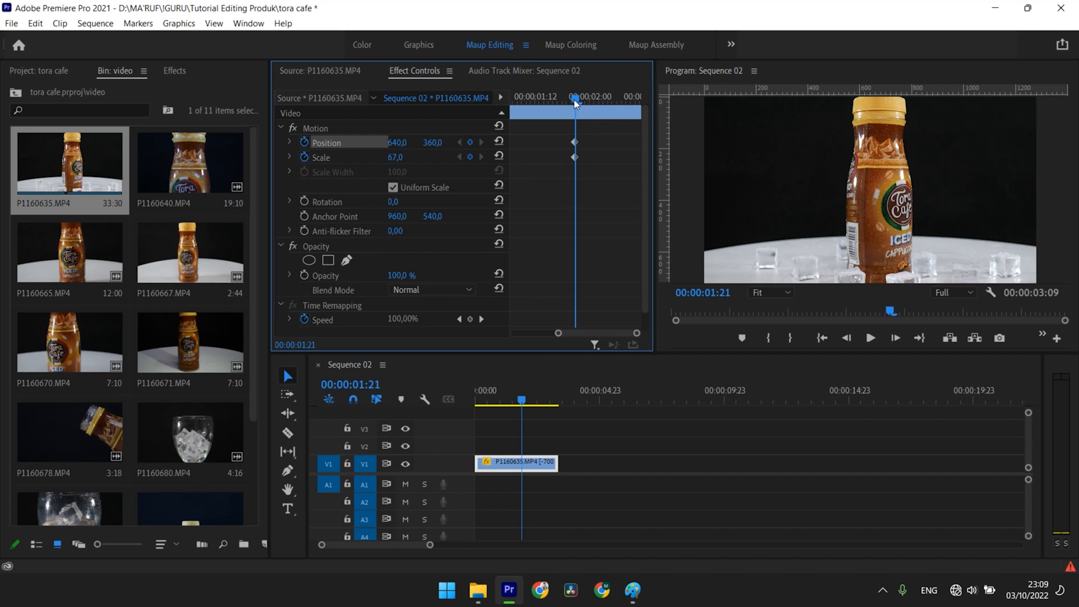
mouse_move(576, 100)
mouse_down()
mouse_move(620, 100)
mouse_move(585, 107)
mouse_up()
click(460, 156)
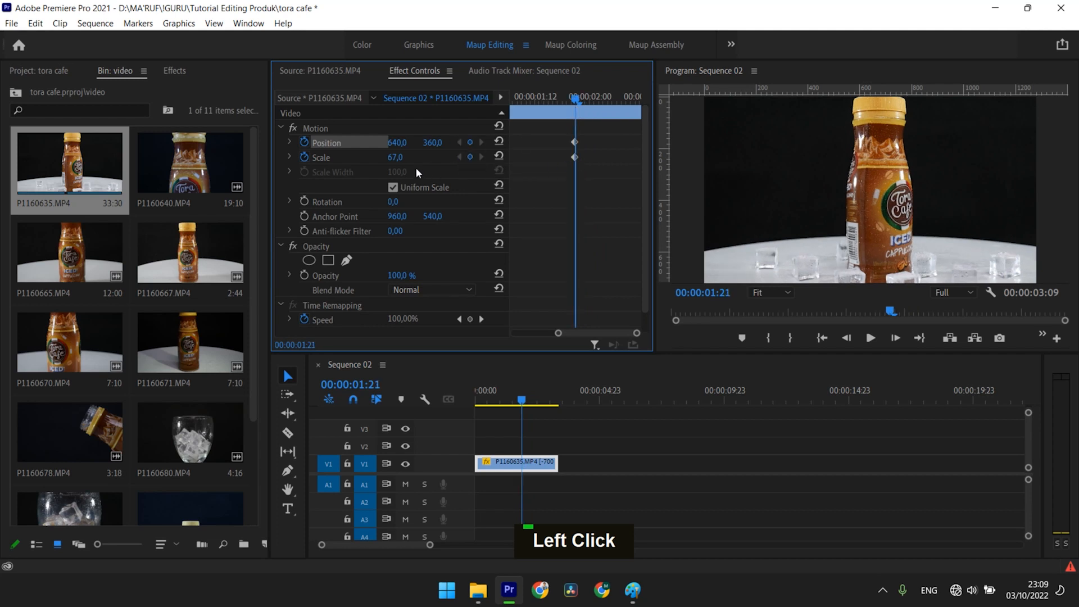
click(406, 155)
text(100)
key(Return)
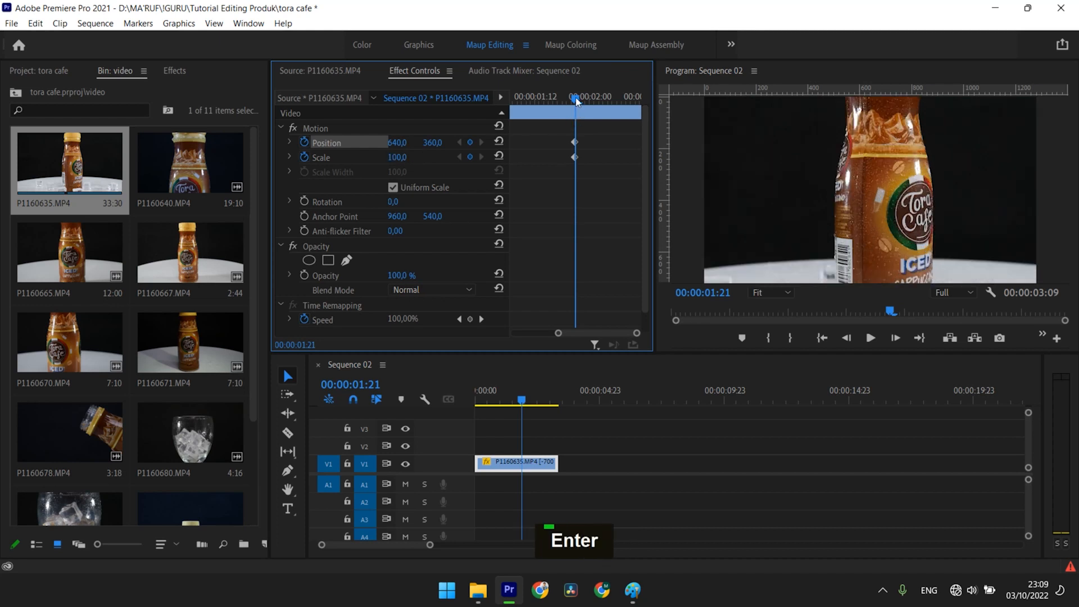
Add a Scale keyframe of 67 at 00:00:02:03, and play the zoom-out from 00:00:01:21
click(580, 98)
drag(581, 98, 603, 99)
click(405, 155)
text(67)
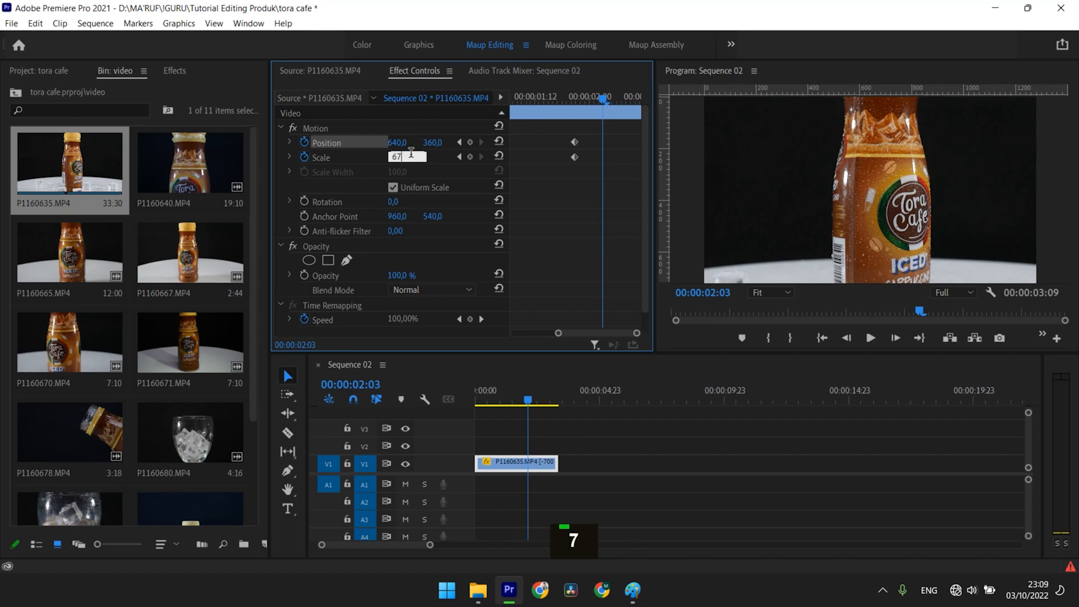
key(Return)
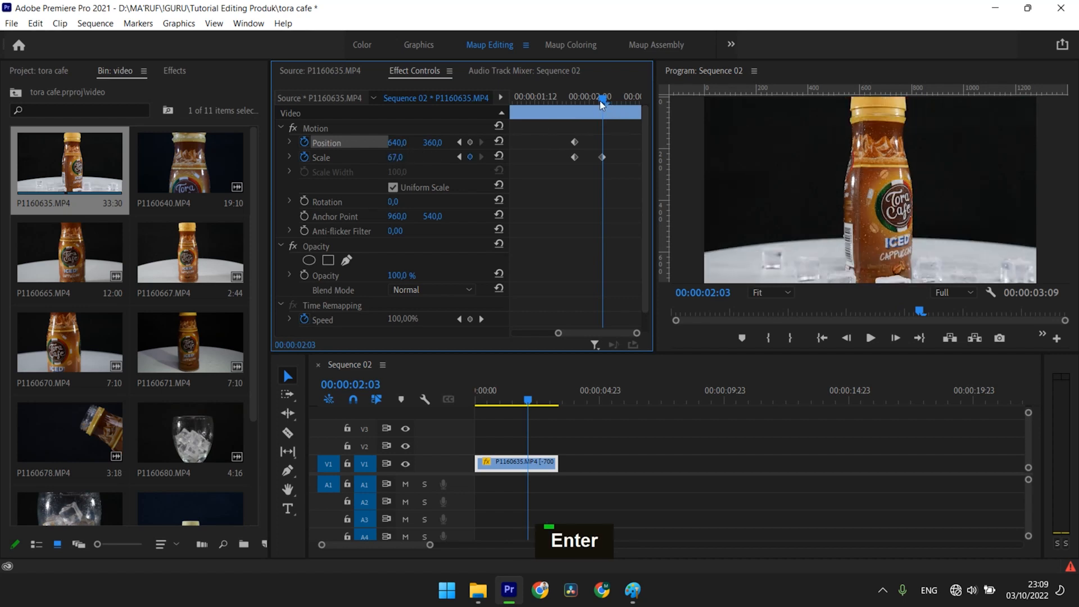
drag(599, 100, 574, 107)
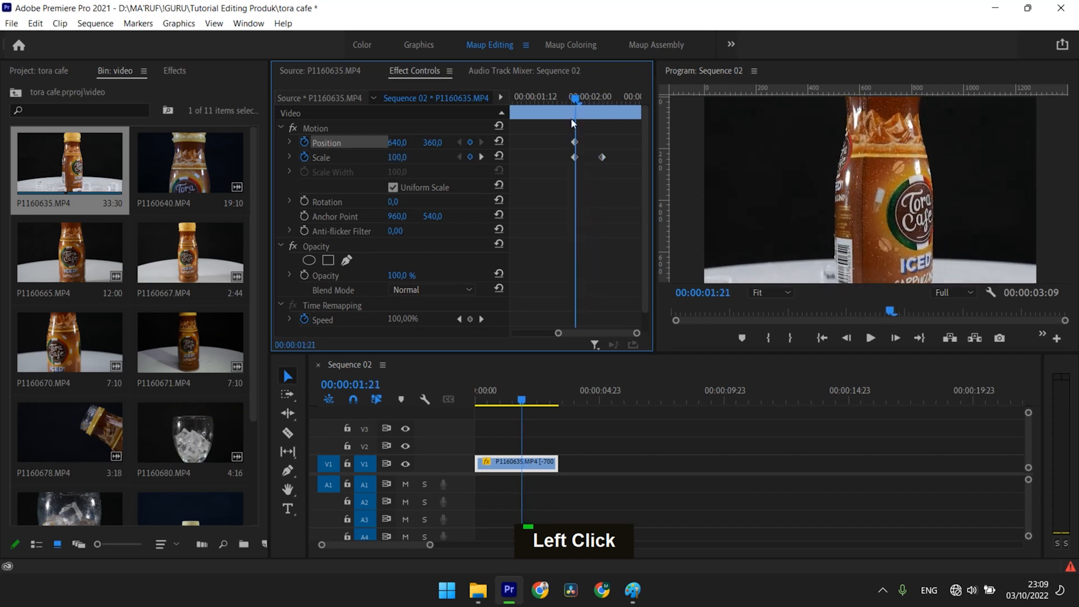
key(space)
click(571, 106)
key(space)
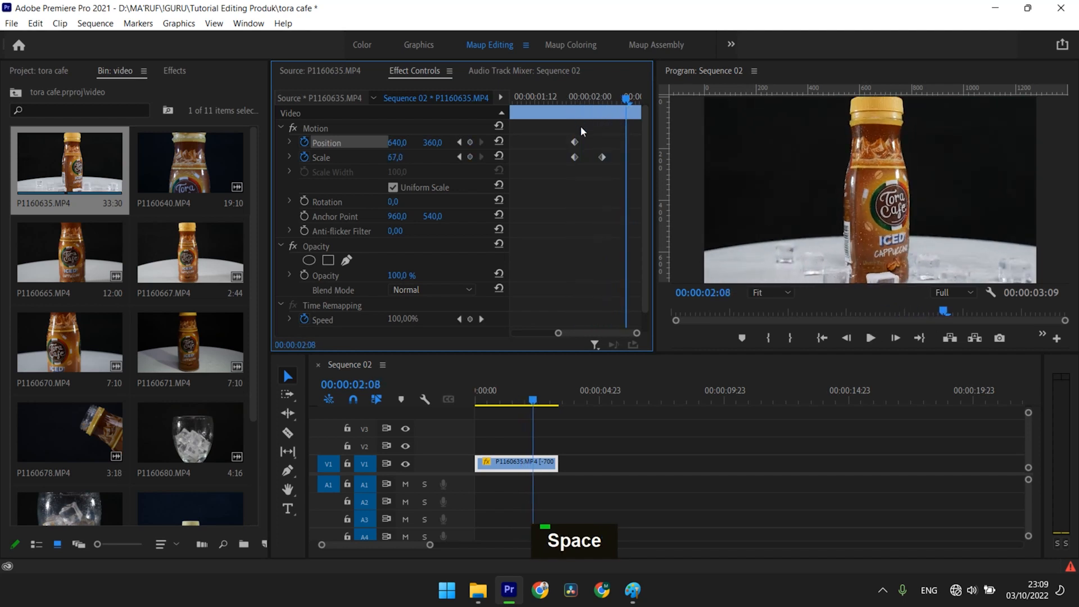
Move the ending Scale keyframe about three frames later to slow the zoom-out, and play it from 00:00:01:21
drag(602, 157, 614, 157)
drag(628, 102, 573, 106)
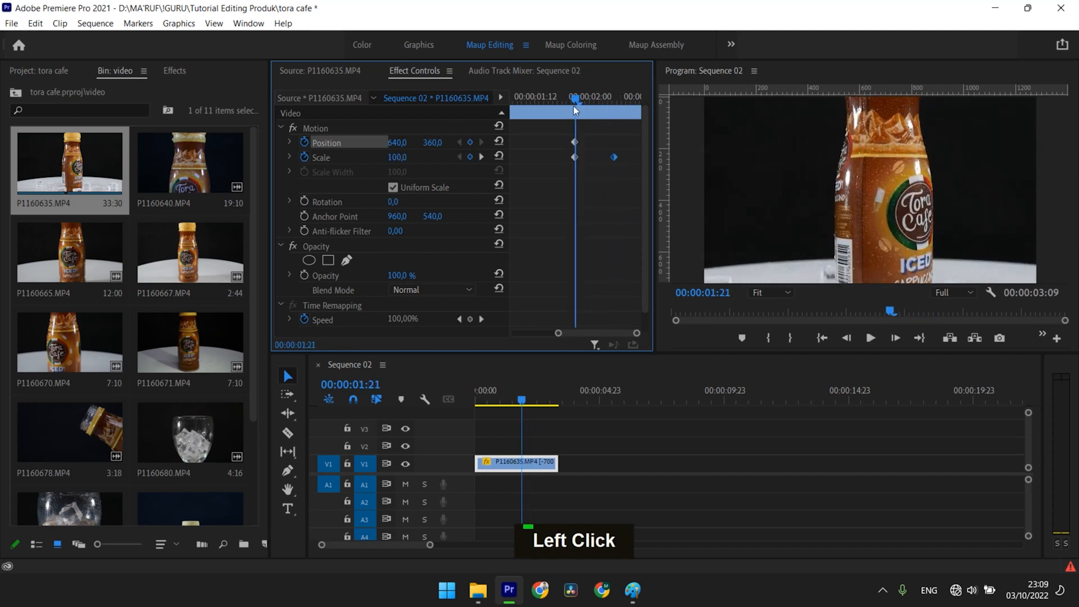
right_click(574, 157)
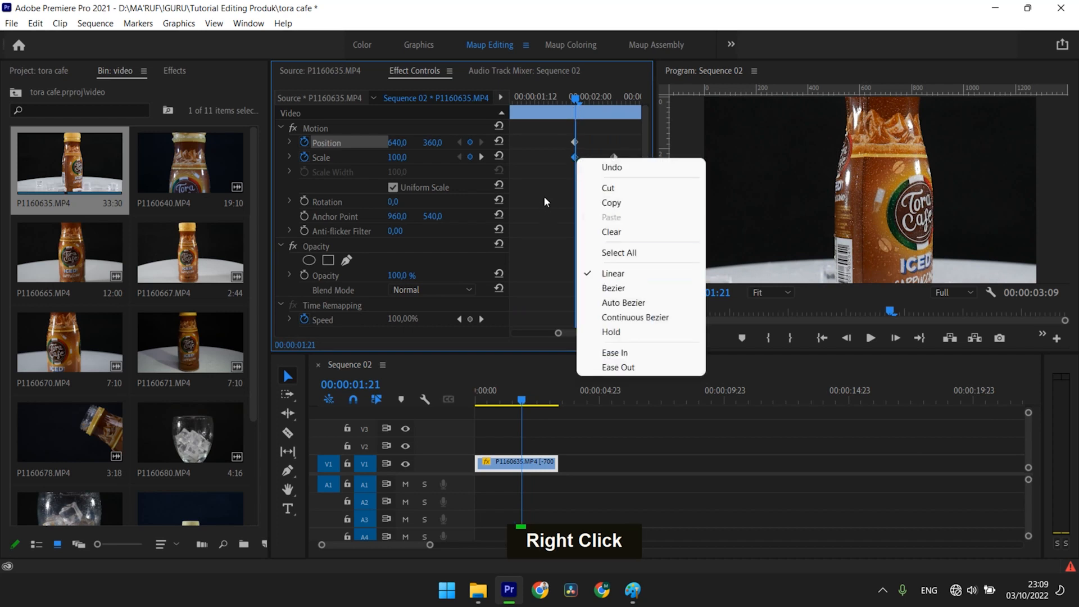
click(558, 161)
drag(574, 99, 575, 101)
right_click(574, 158)
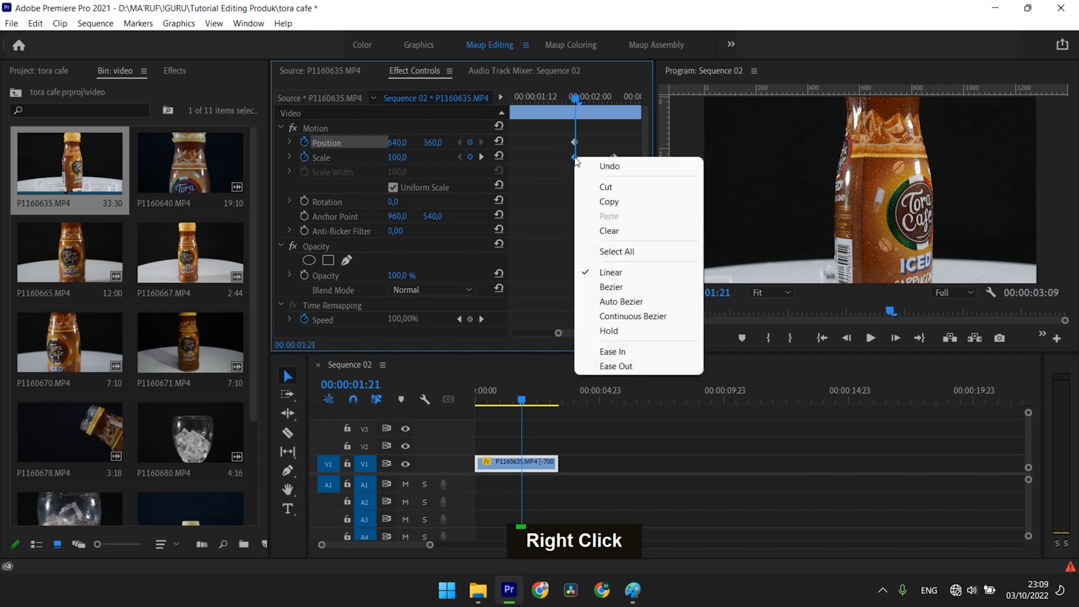
click(565, 159)
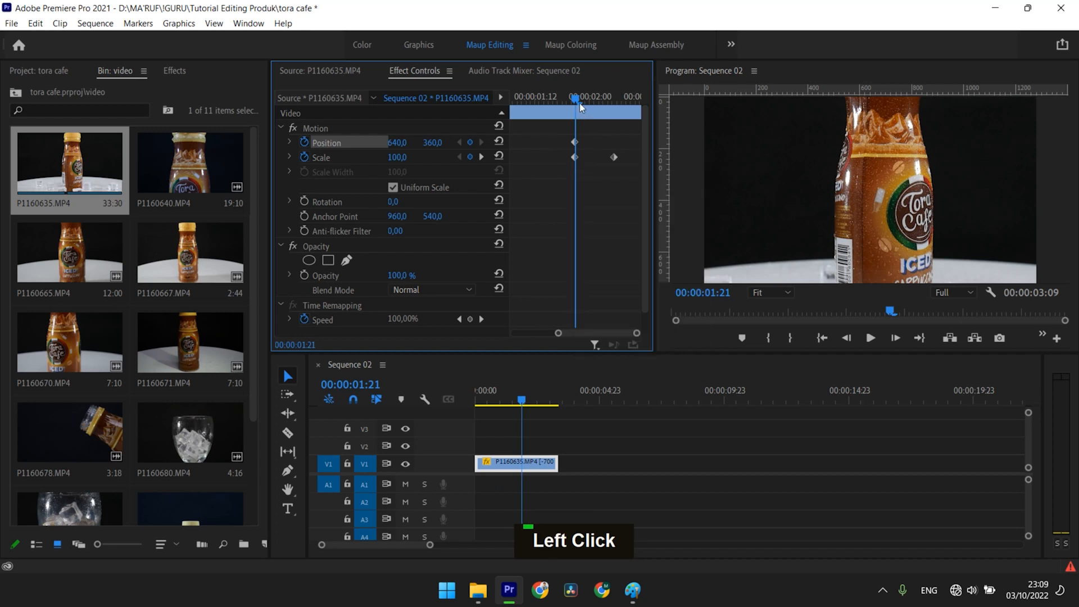
mouse_move(580, 102)
mouse_down()
mouse_move(616, 117)
mouse_move(575, 123)
mouse_move(582, 100)
mouse_move(615, 102)
mouse_move(577, 117)
mouse_up()
key(space)
key(space)
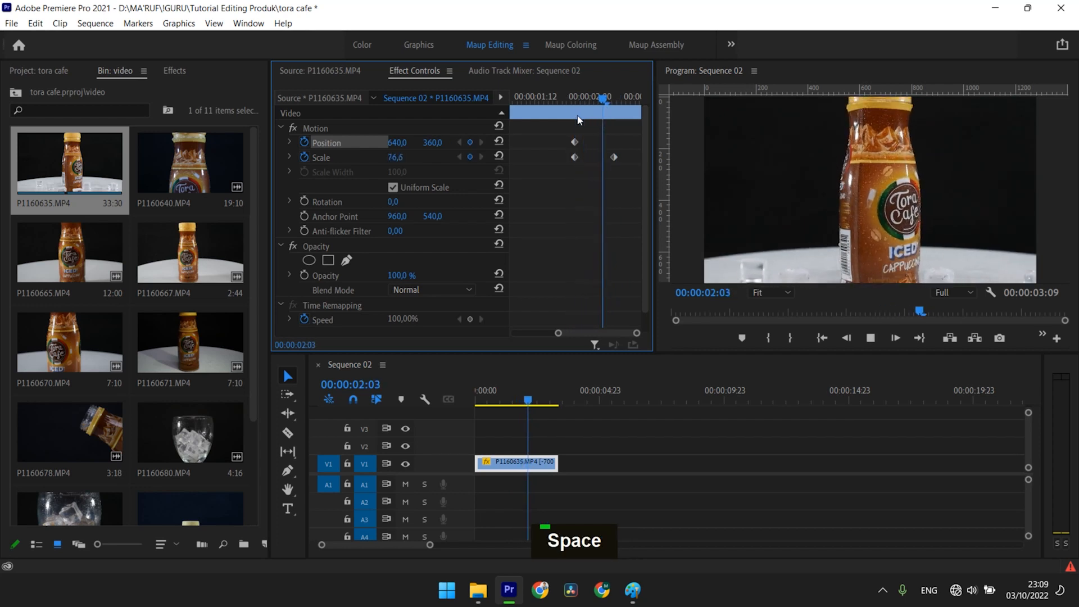
Move the starting Position and Scale keyframes together to 00:00:01:15
click(561, 108)
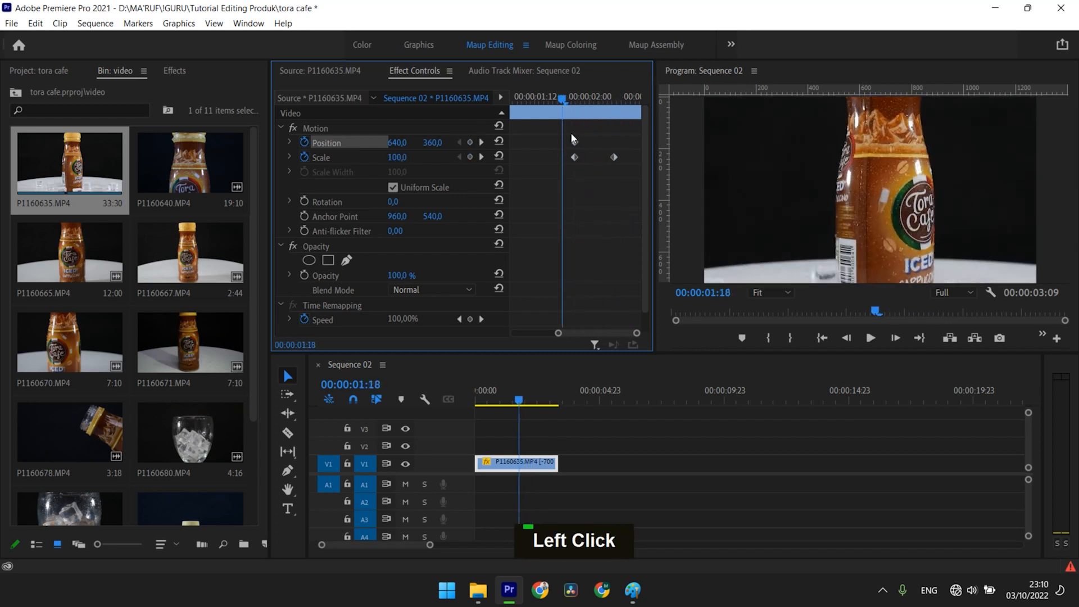
drag(570, 132, 549, 158)
click(551, 100)
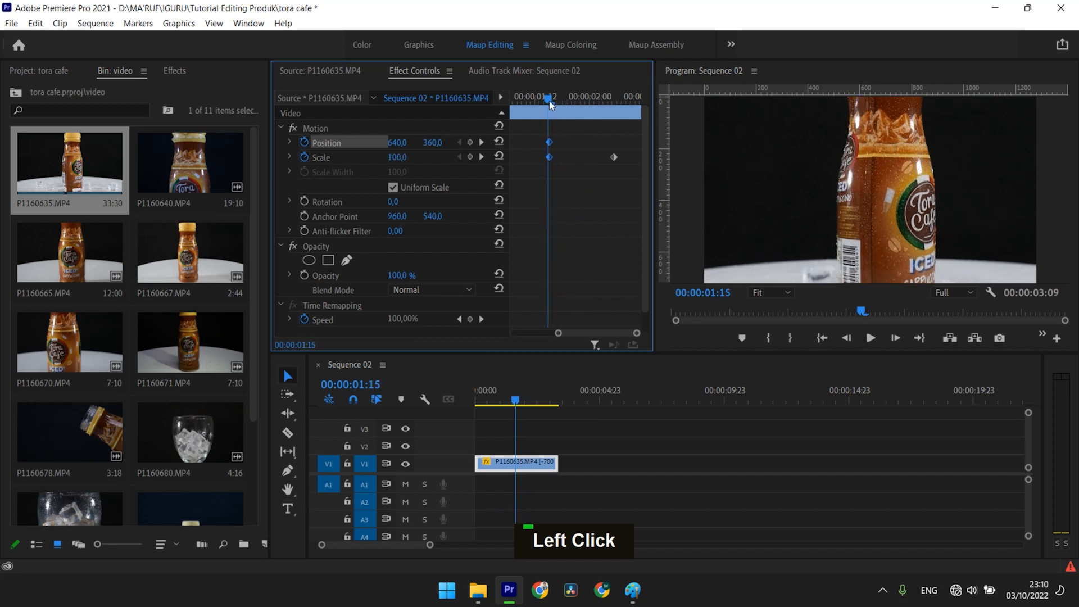
click(532, 101)
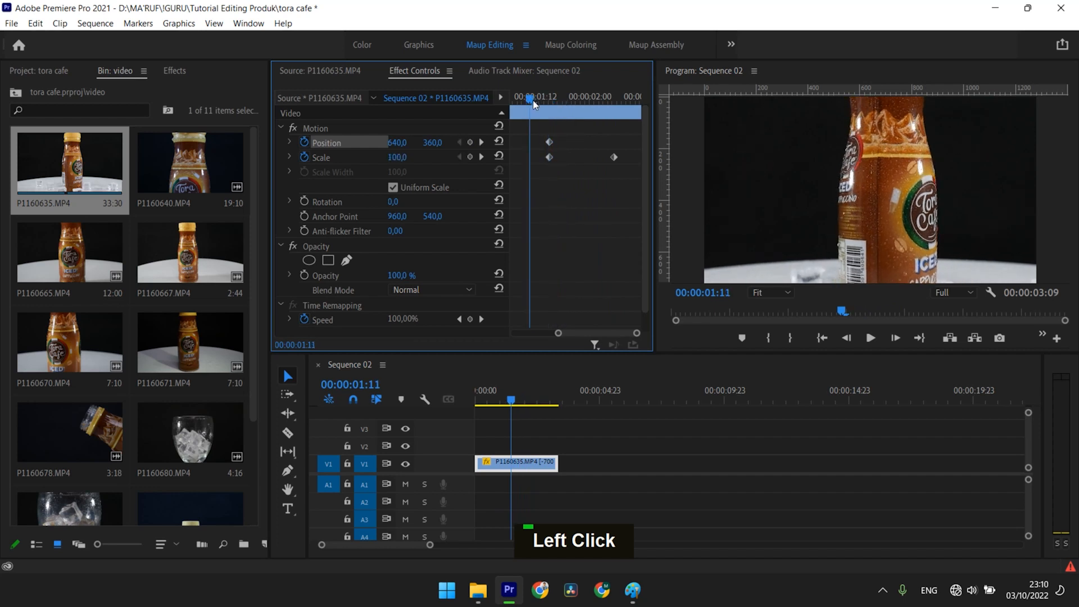
Apply Ease Out to the starting Scale keyframe and Ease In to the ending one, and preview the eased zoom-out
right_click(552, 156)
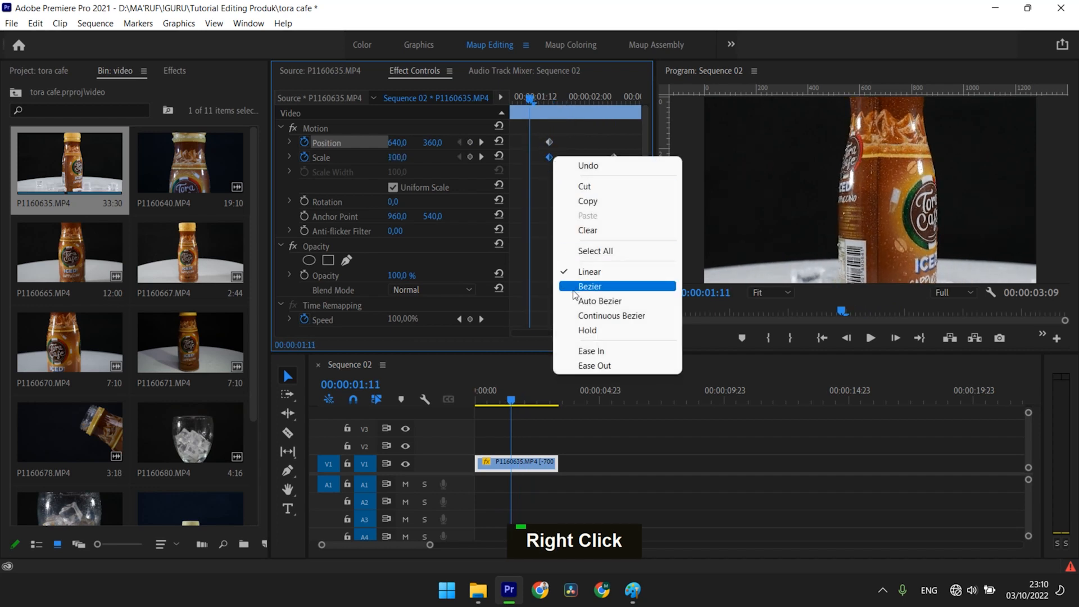
click(540, 172)
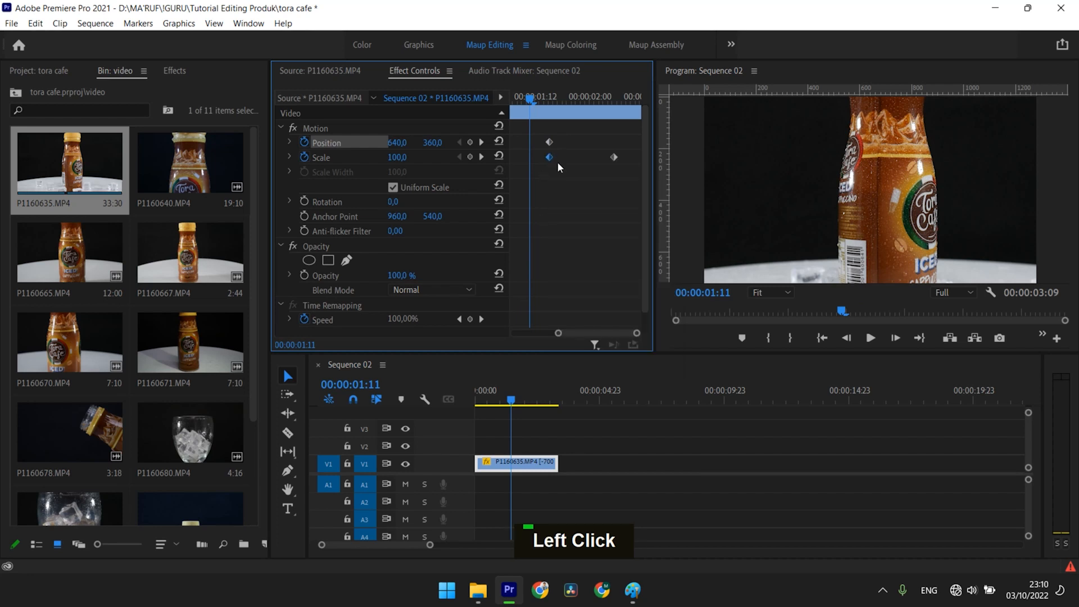
right_click(551, 158)
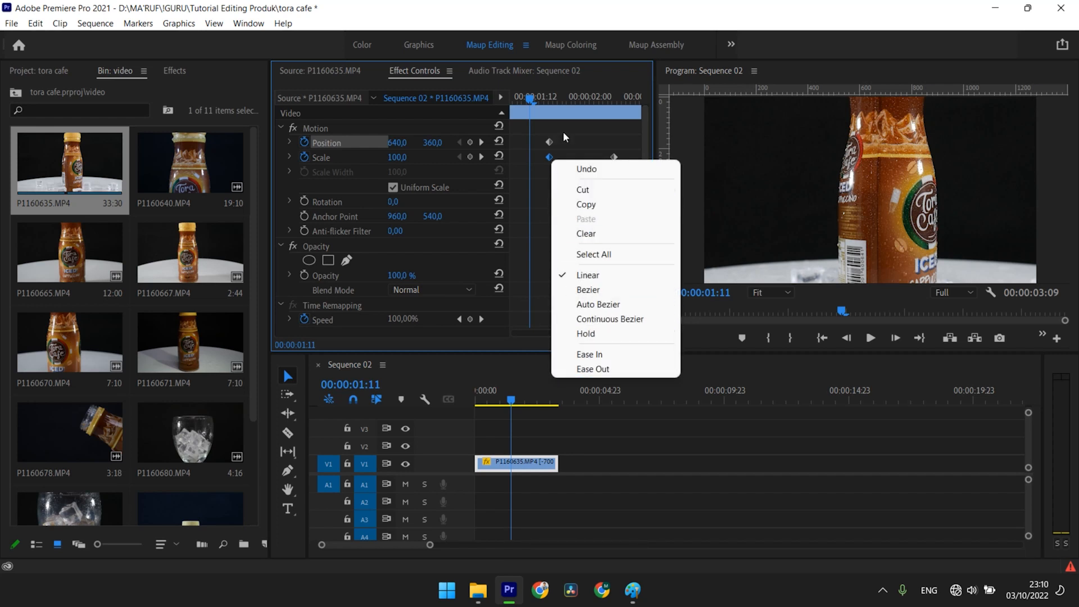
click(560, 154)
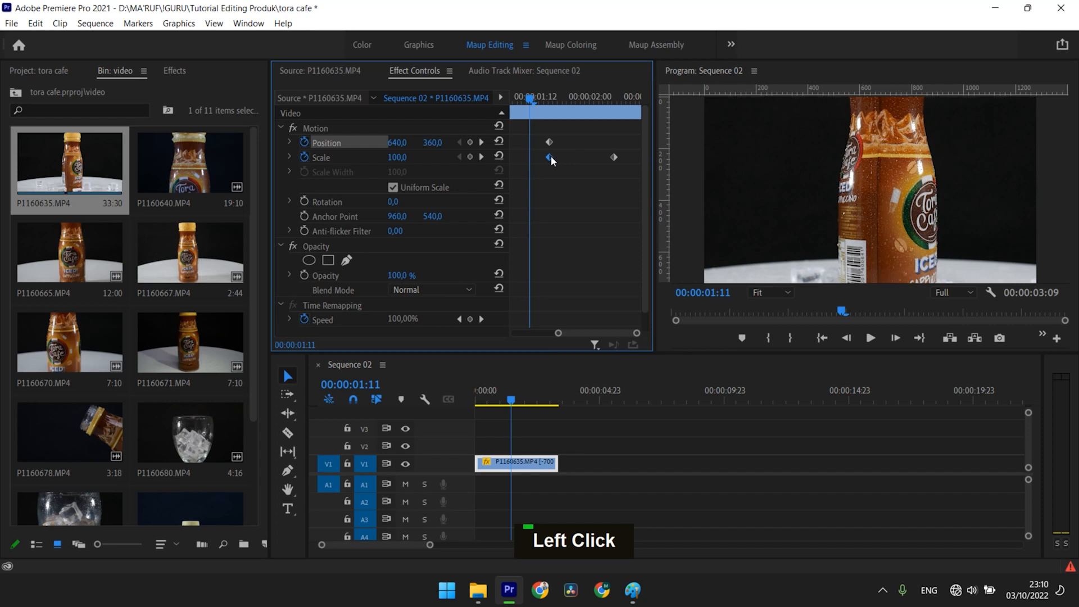
right_click(550, 159)
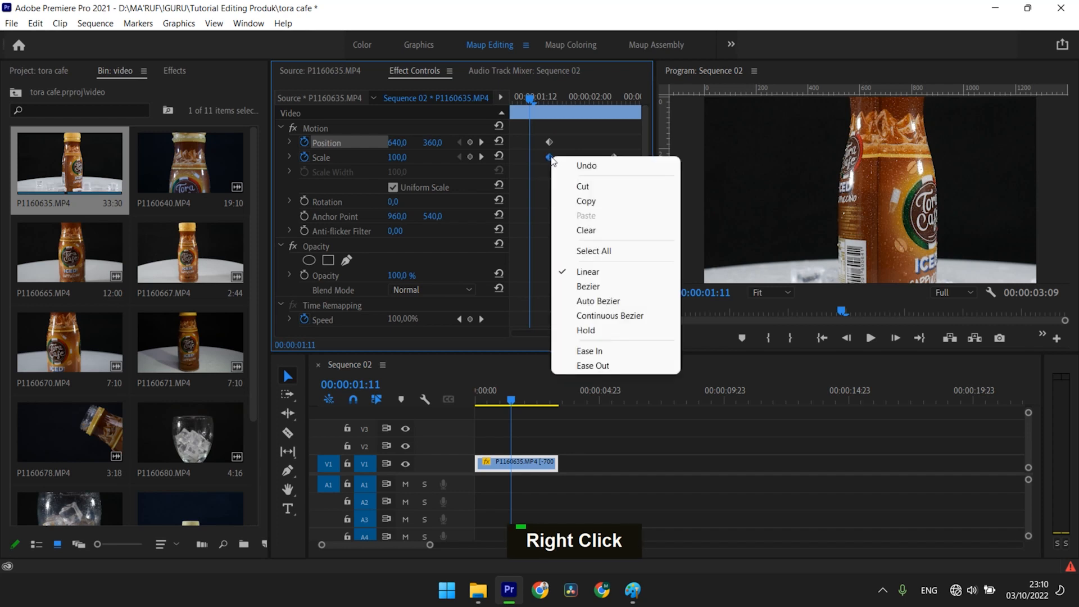
click(584, 367)
right_click(615, 159)
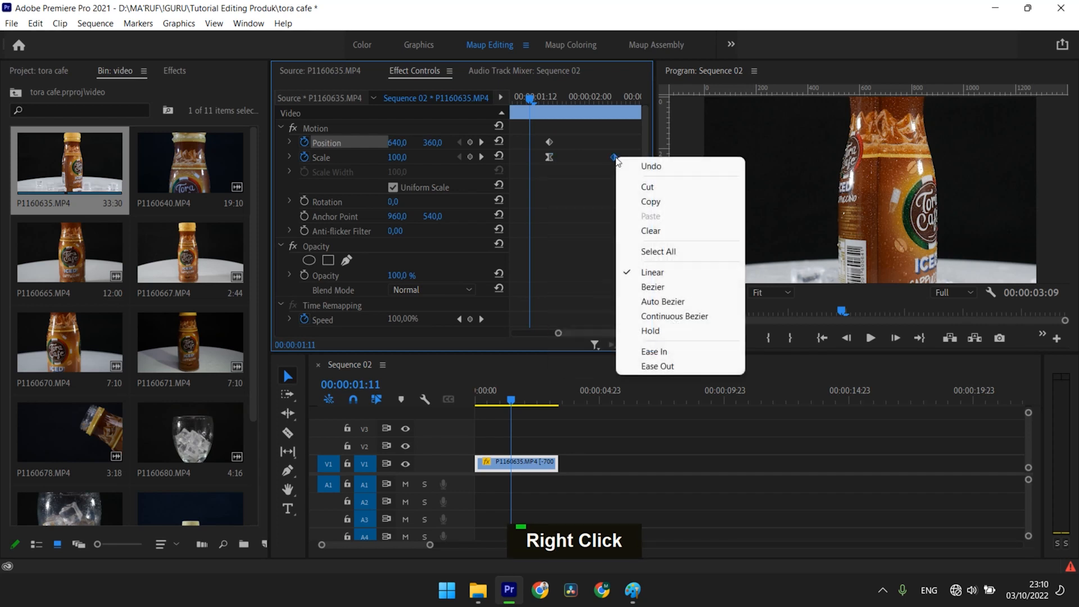
click(652, 351)
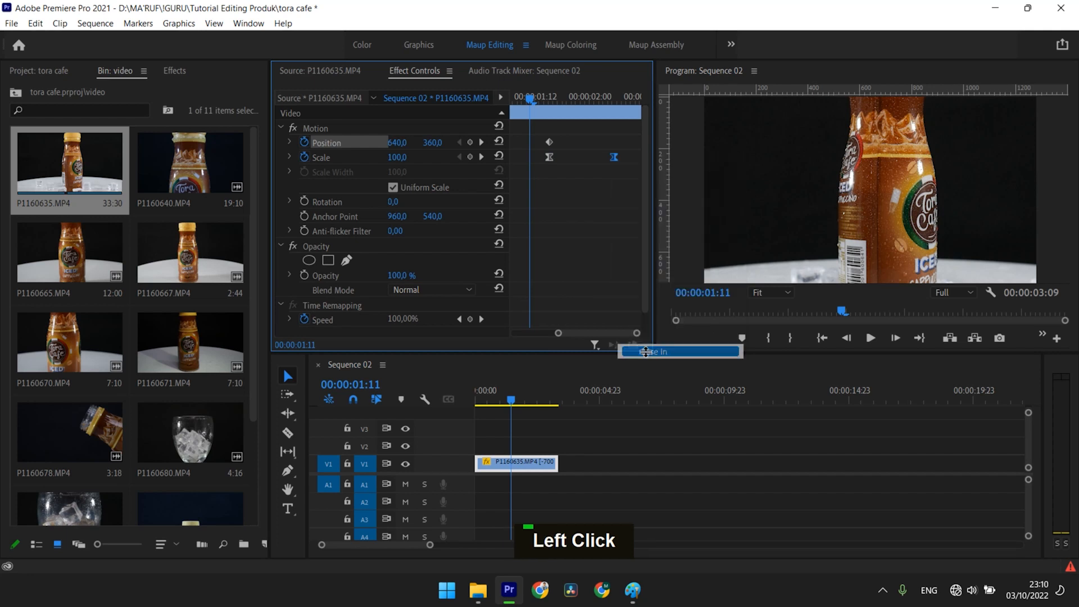
drag(531, 100, 547, 101)
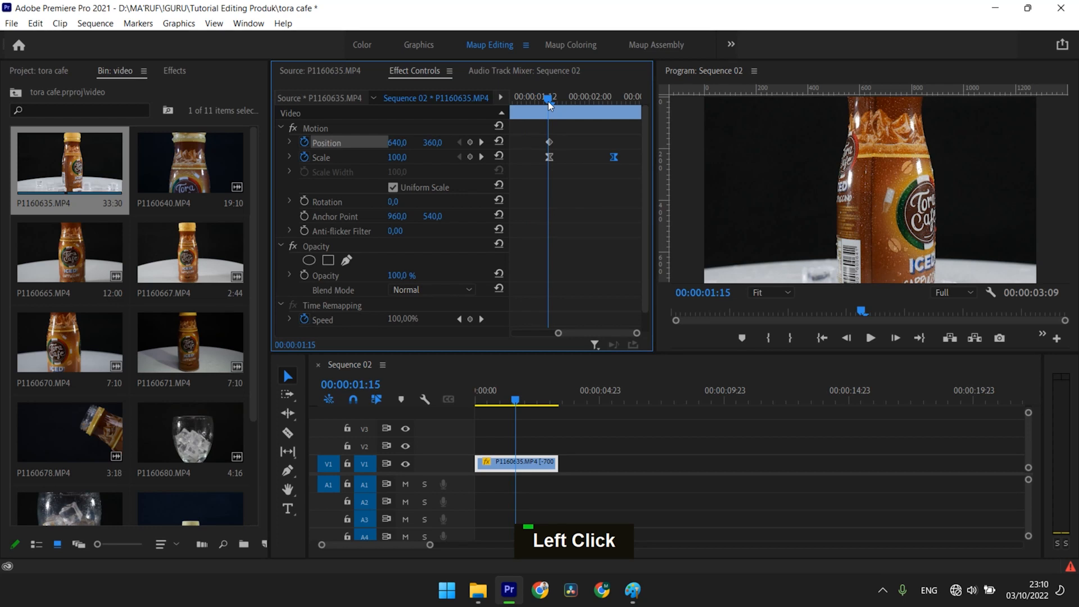
key(space)
click(602, 98)
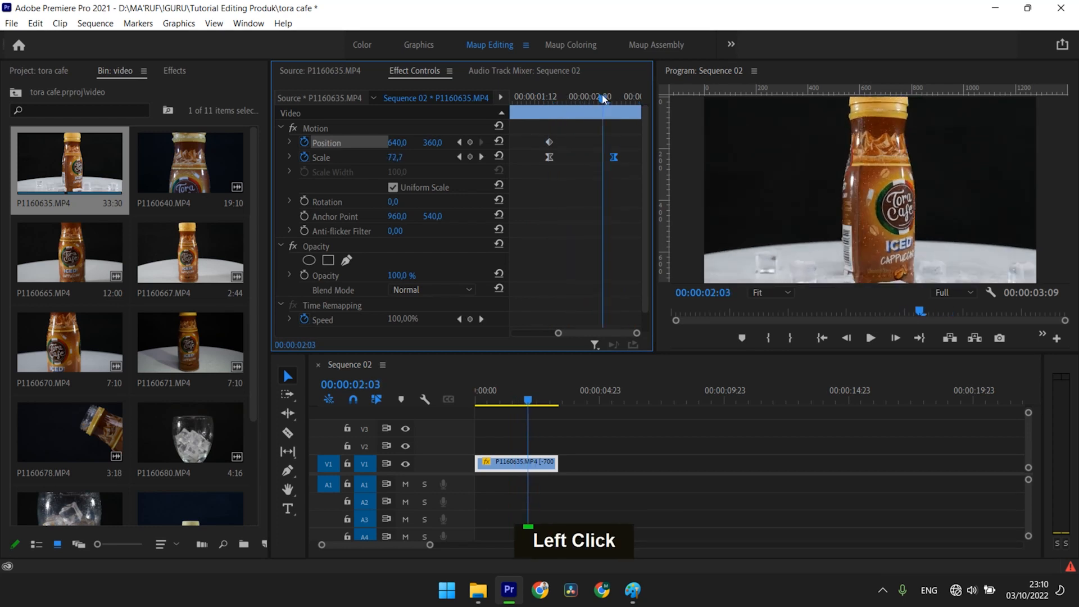
click(548, 100)
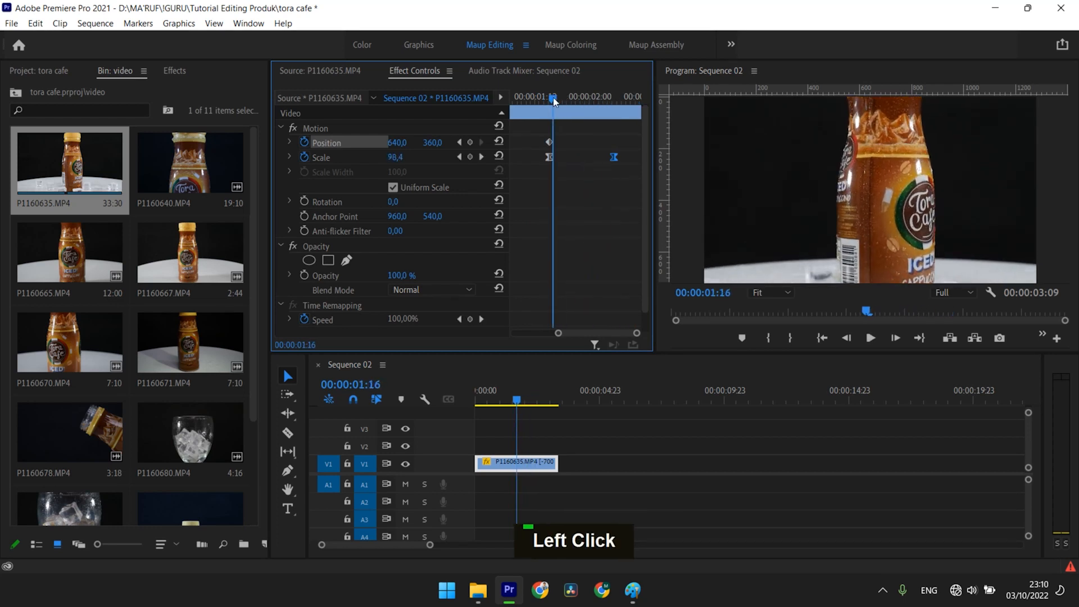
Expand the Scale graph and stretch the Bezier handles of both Scale keyframes to give the zoom-out a steeper velocity curve
click(289, 156)
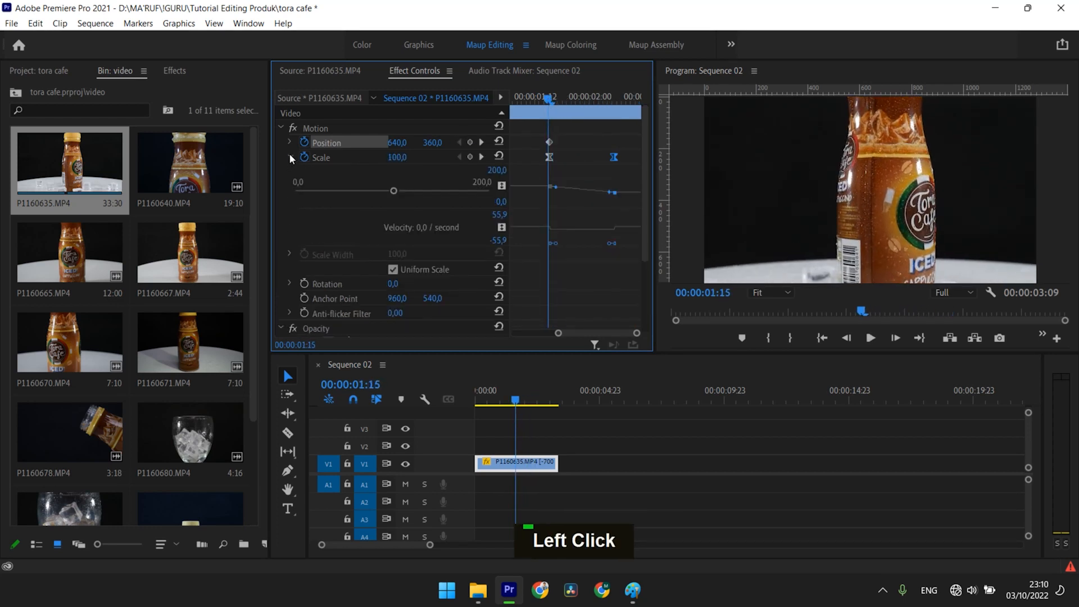
click(599, 215)
scroll(466, 232, up, 1)
alt+scroll(467, 232, up, 1)
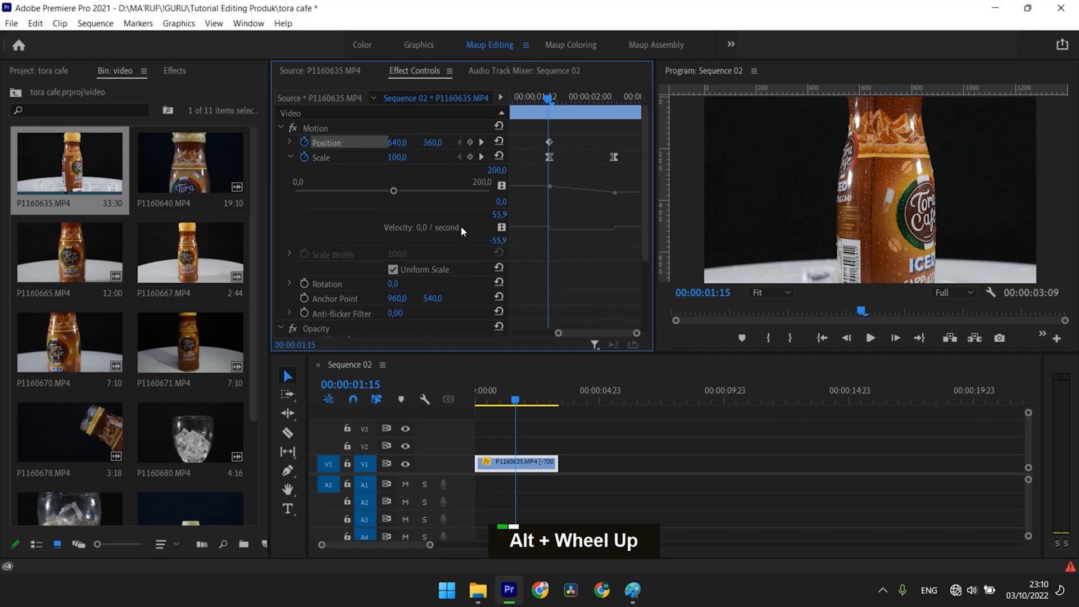
shift+scroll(523, 258, up, 1)
mouse_move(639, 335)
mouse_down()
mouse_move(607, 330)
mouse_move(619, 332)
mouse_up()
drag(605, 211, 635, 248)
drag(632, 207, 634, 222)
drag(602, 172, 589, 195)
click(542, 177)
drag(526, 175, 551, 198)
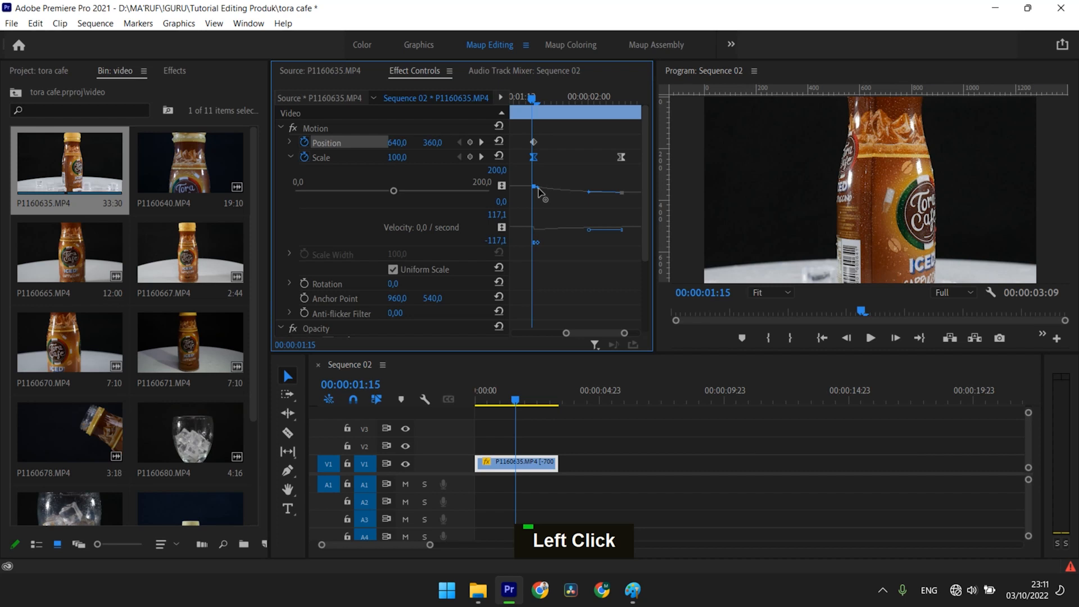
click(568, 180)
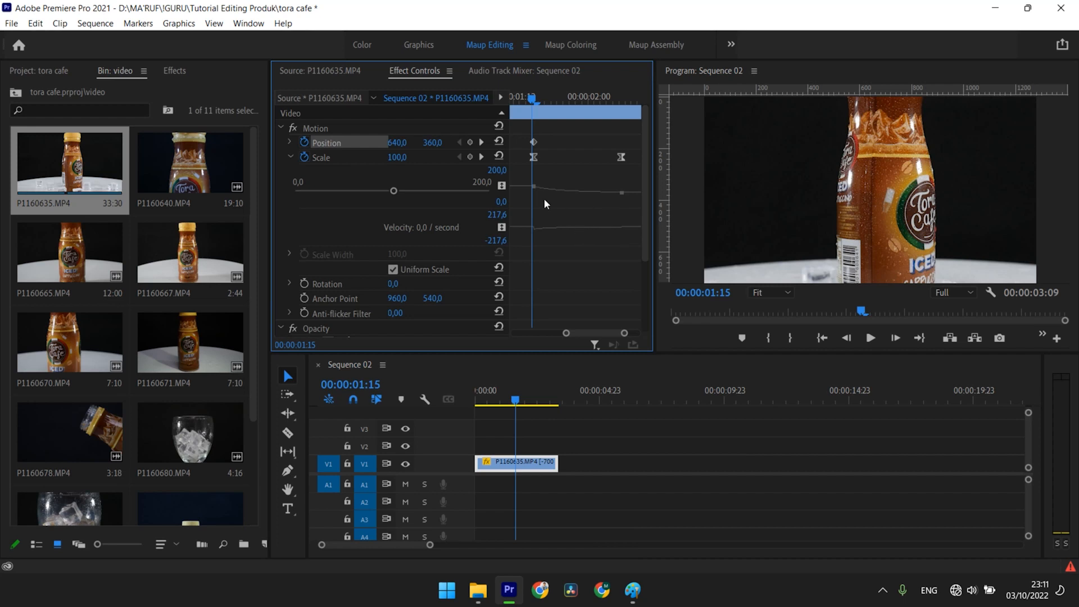
Replay the zoom-out several times from just before its first Scale keyframe to check the new easing
drag(539, 104, 511, 138)
key(space)
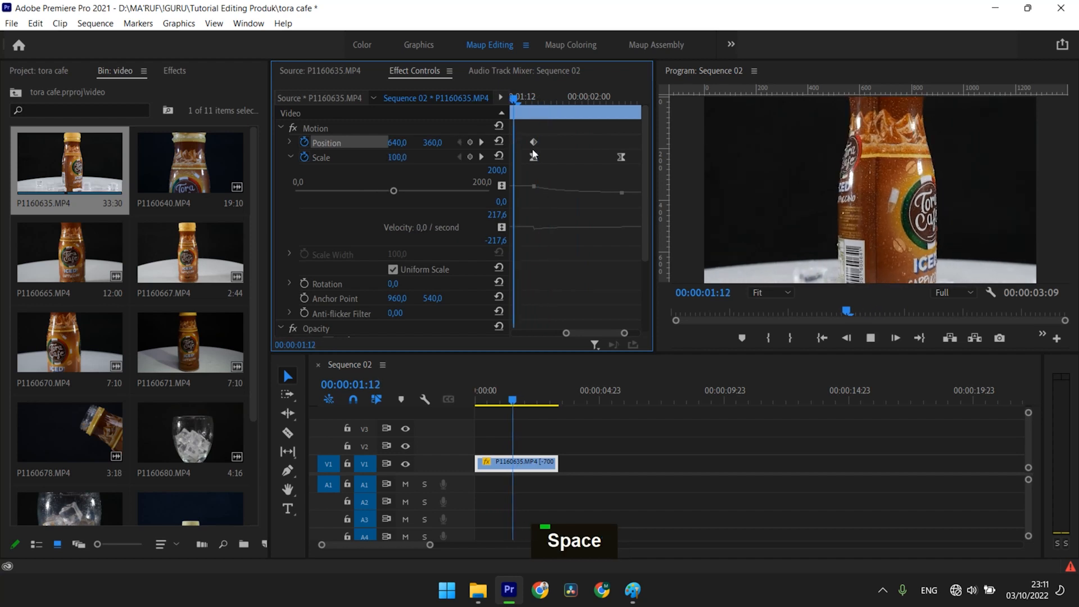
key(space)
click(526, 103)
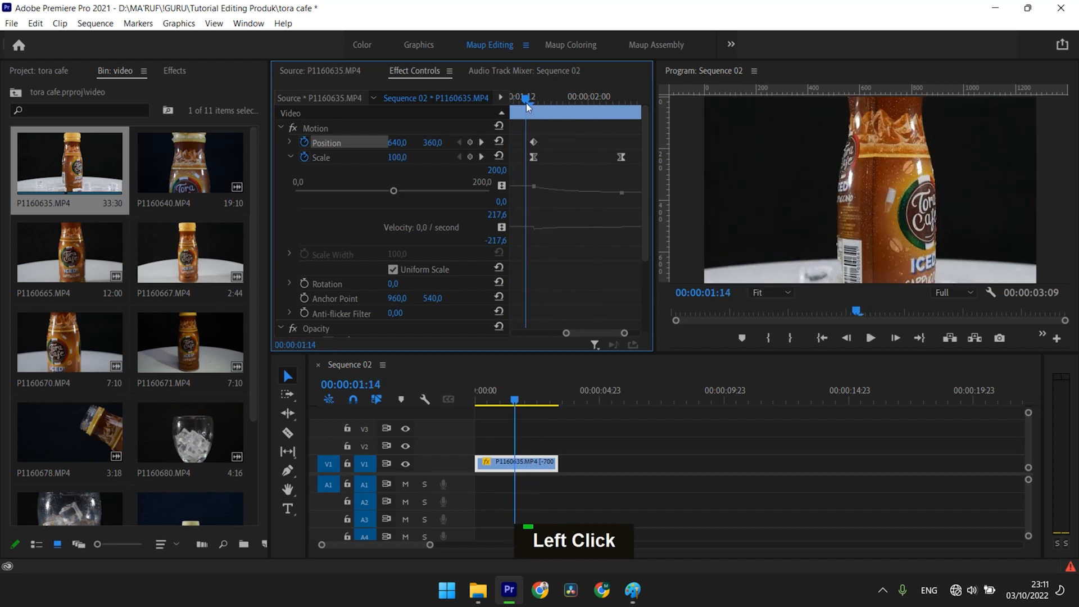
key(space)
key(space)
click(528, 100)
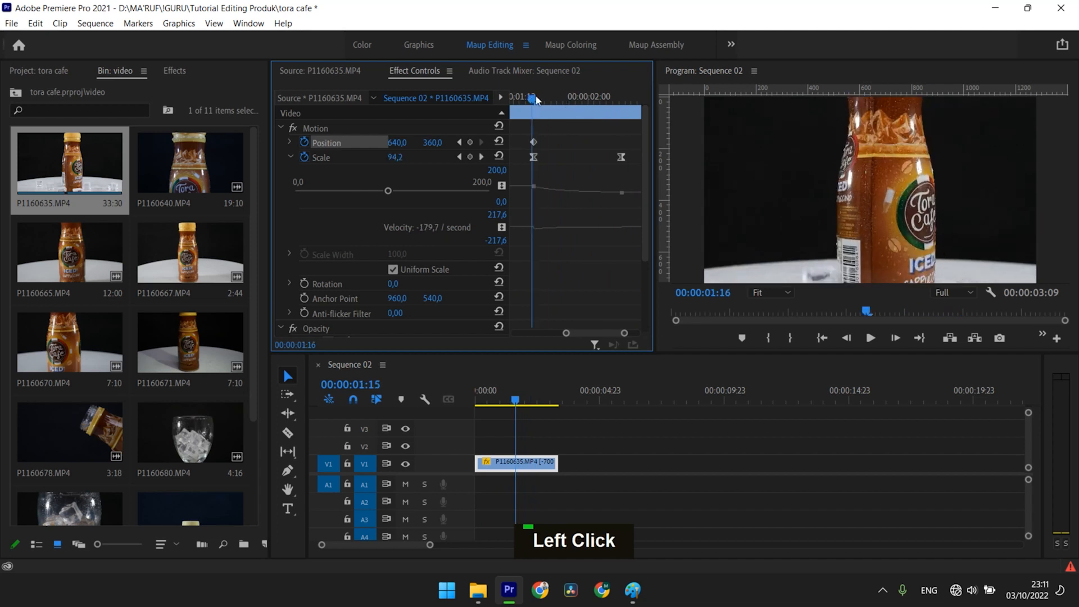
key(space)
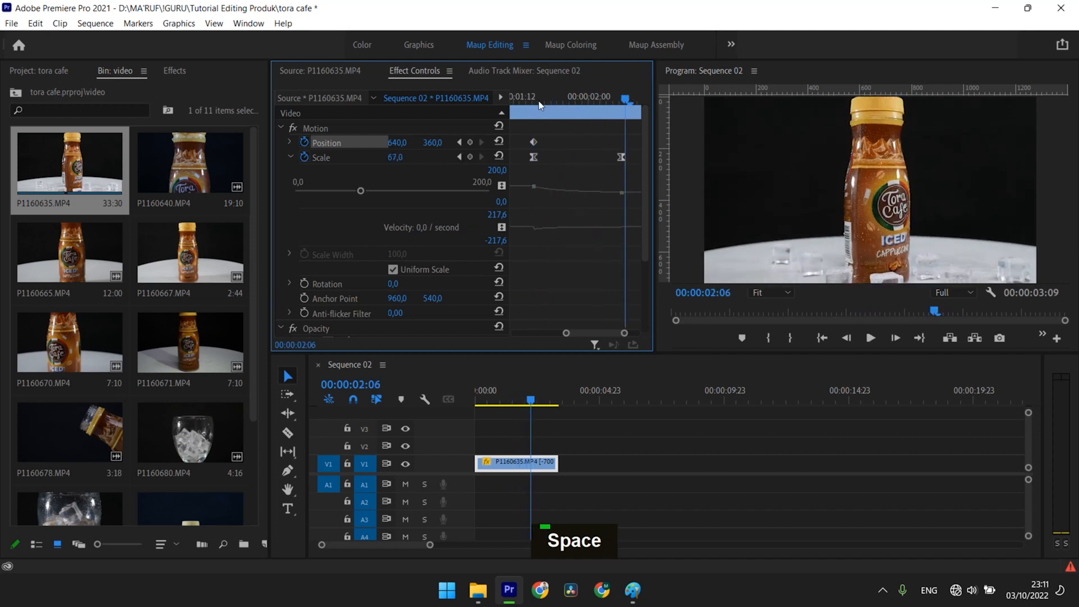
click(521, 101)
Maximize the program monitor and play the animated clip from 00:00:00:13
click(491, 401)
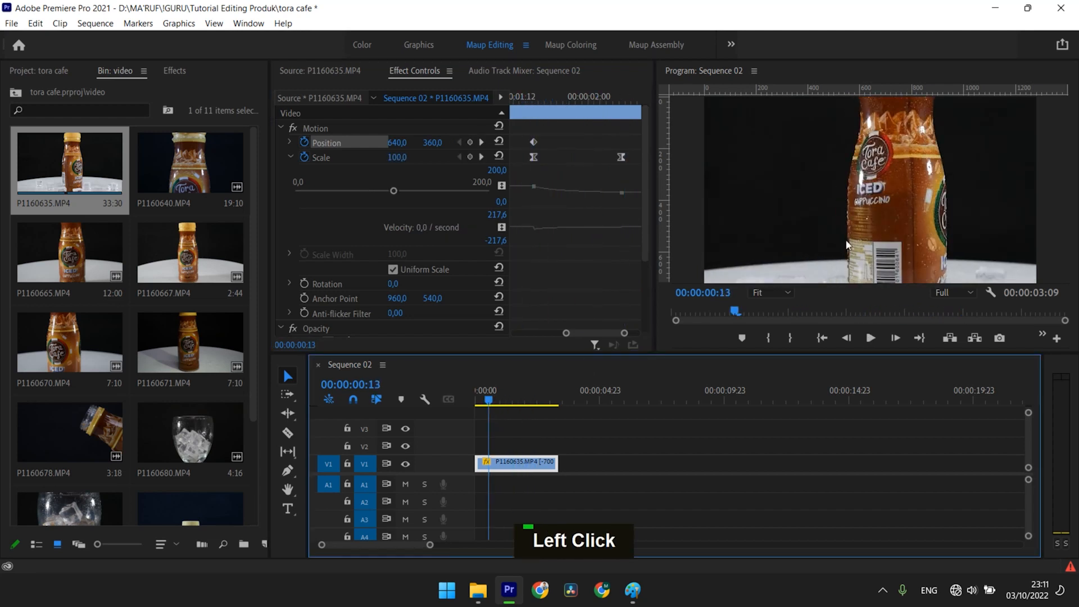
key(grave)
key(space)
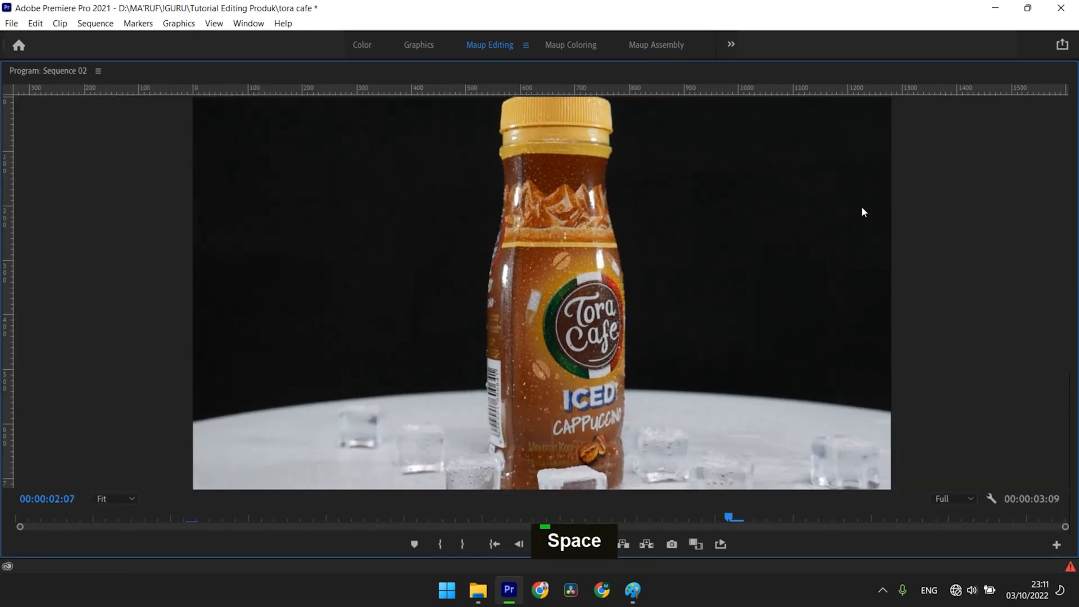
Replay the zoom-out in the maximized program monitor, restore the workspace layout, and scrub and play between the two Scale keyframes
click(352, 524)
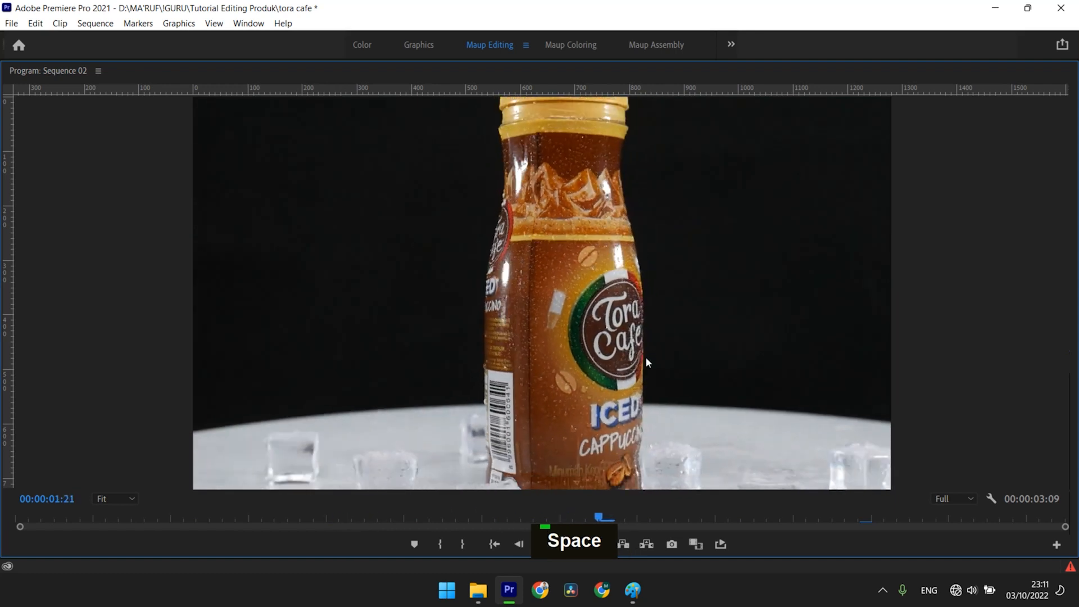
key(grave)
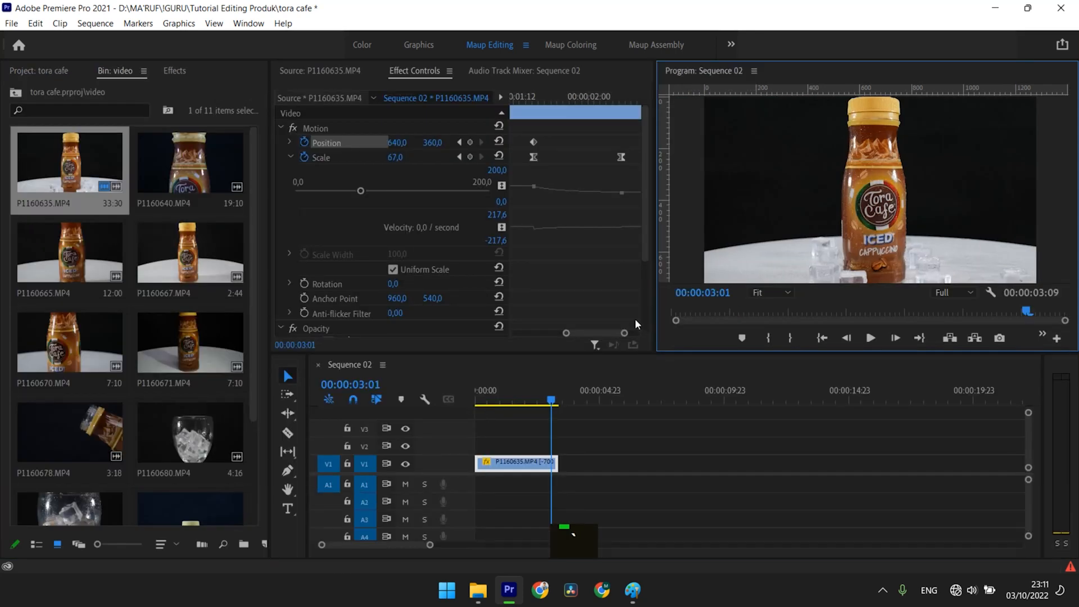
click(564, 127)
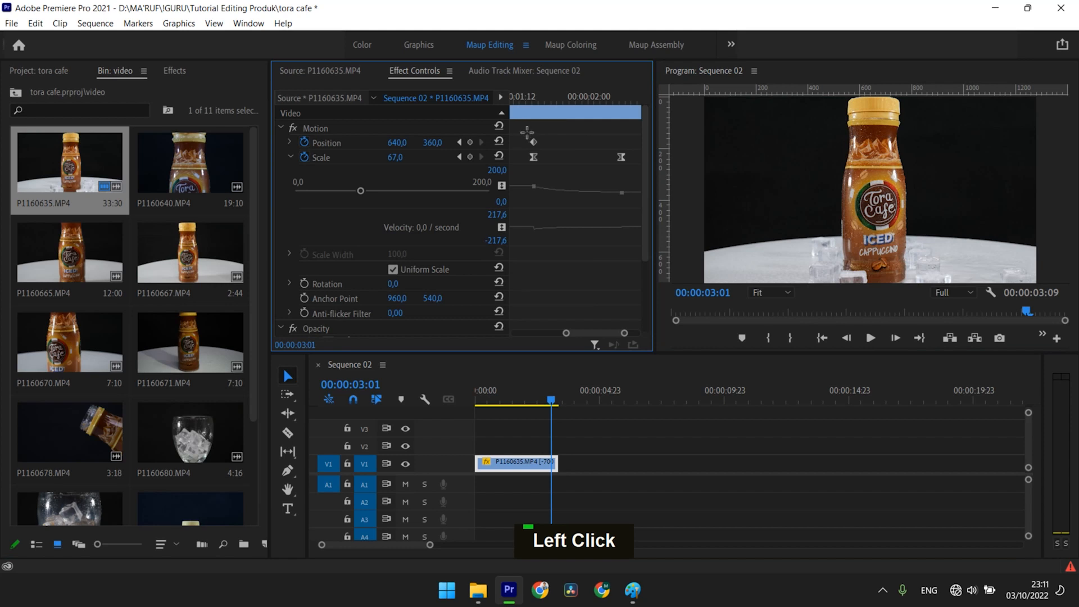
drag(531, 103, 619, 127)
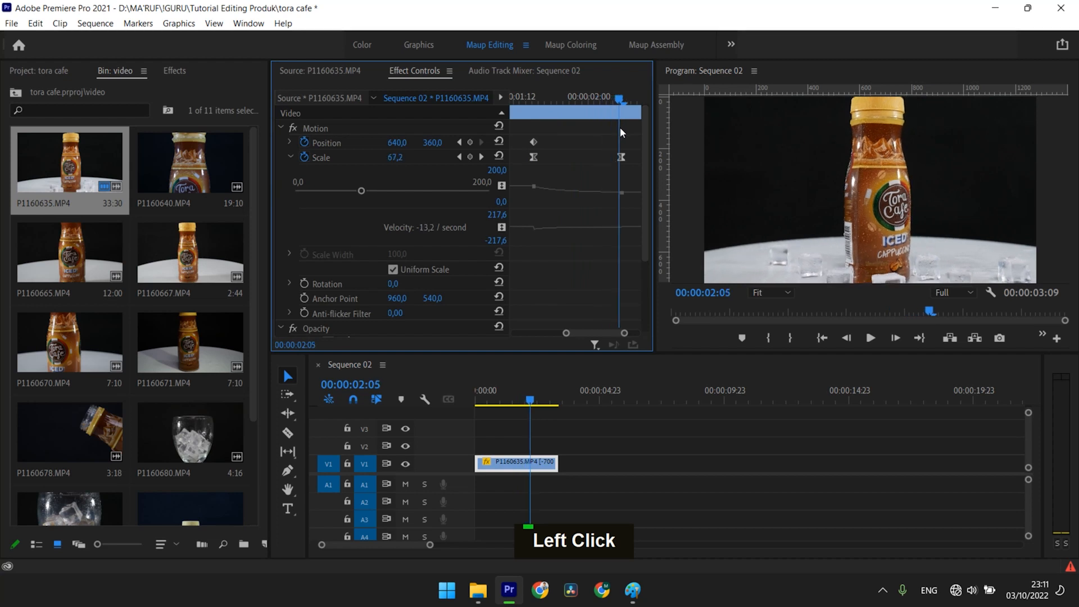
drag(628, 115, 528, 117)
key(space)
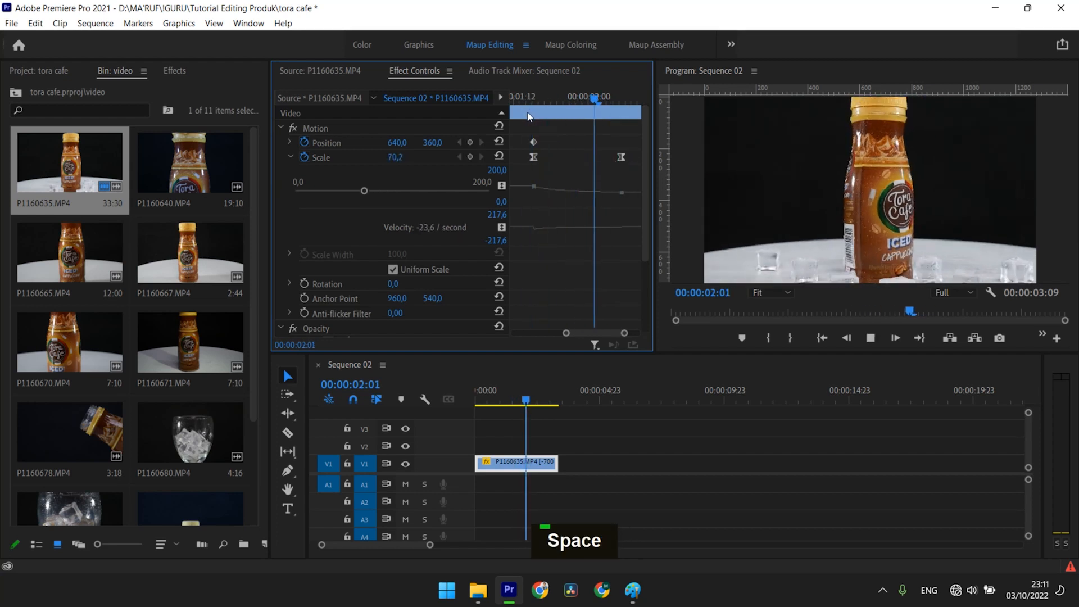
Scrub the sequence from the opening of the first clip to the end of its zoom-out
click(495, 401)
mouse_move(495, 401)
mouse_down()
mouse_move(550, 401)
mouse_move(482, 400)
mouse_up()
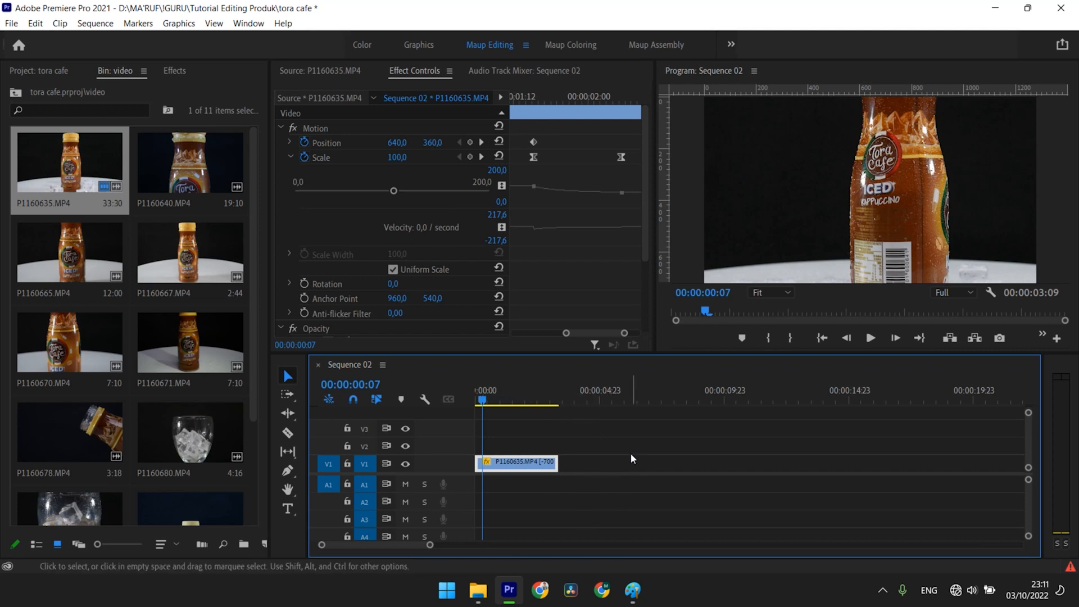
click(540, 396)
mouse_move(542, 397)
mouse_down()
mouse_move(508, 399)
mouse_move(545, 400)
mouse_move(531, 415)
mouse_up()
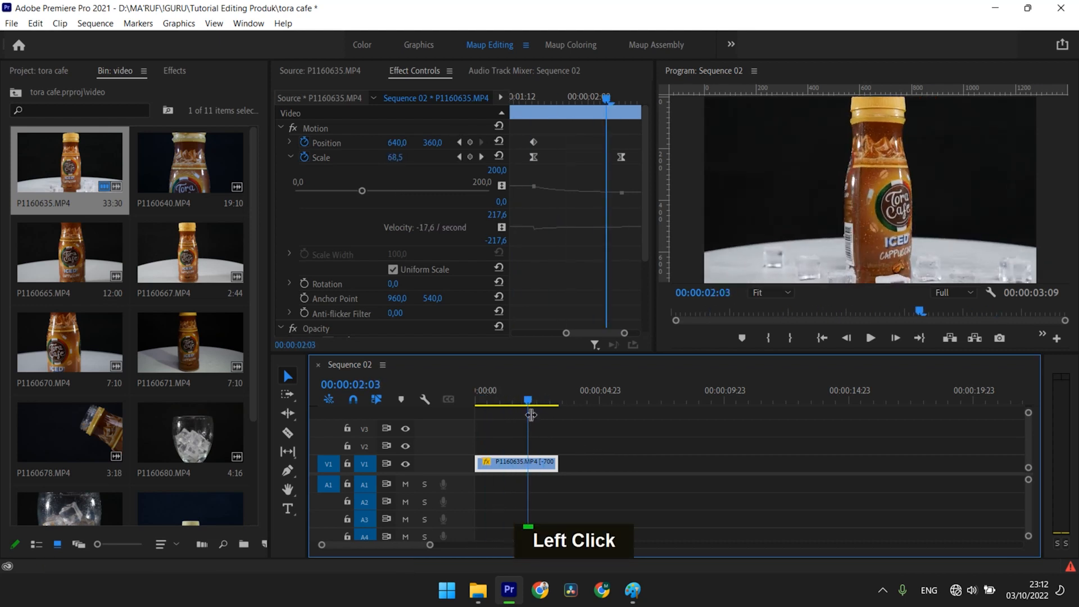
Preview P1160665.MP4 and add only its video to V1 directly after the first clip
double_click(73, 253)
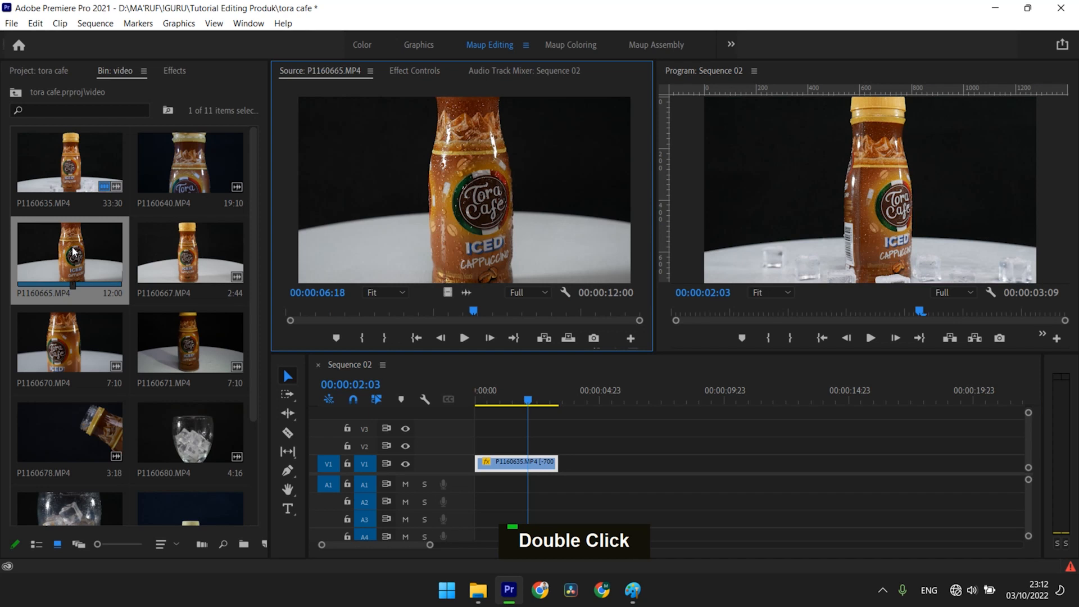
drag(450, 312, 295, 323)
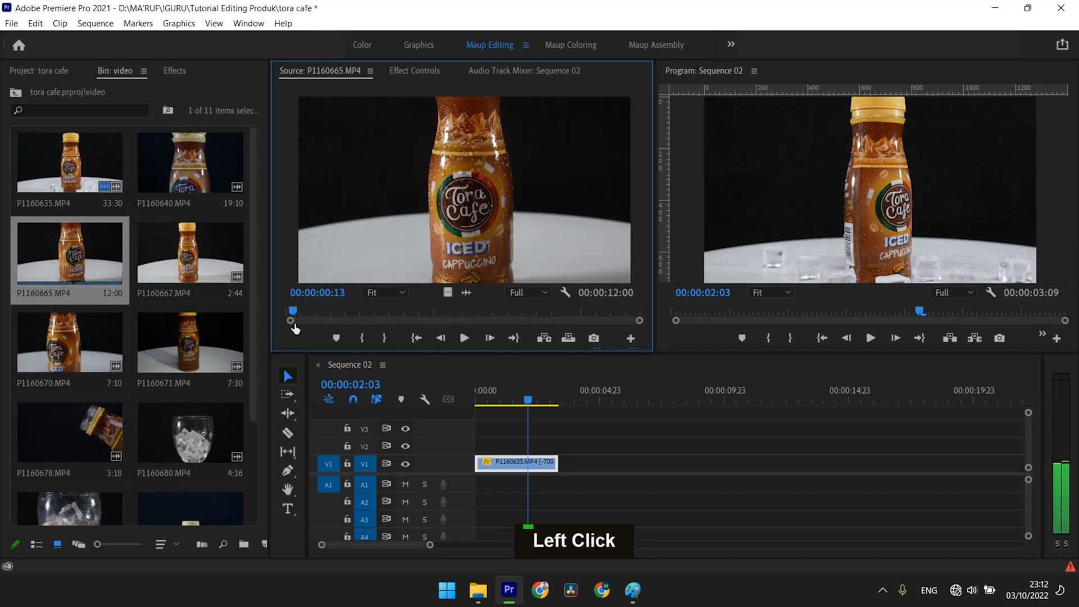
drag(447, 293, 557, 466)
drag(557, 397, 757, 421)
drag(814, 419, 625, 462)
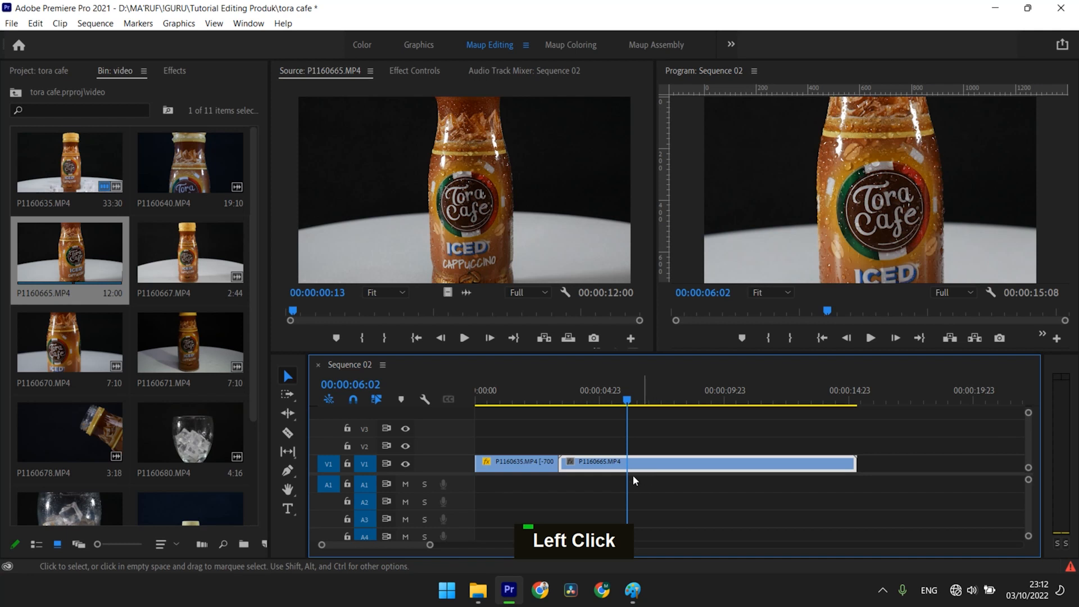
Set the P1160665.MP4 clip's speed to 300% and preview the faster bottle rotation
right_click(659, 476)
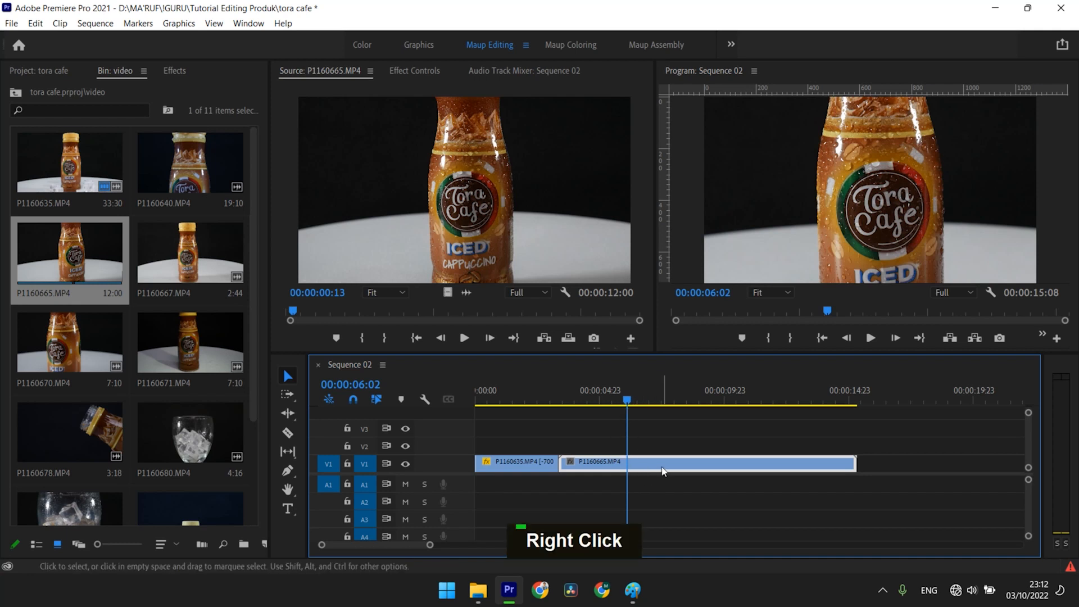
click(724, 396)
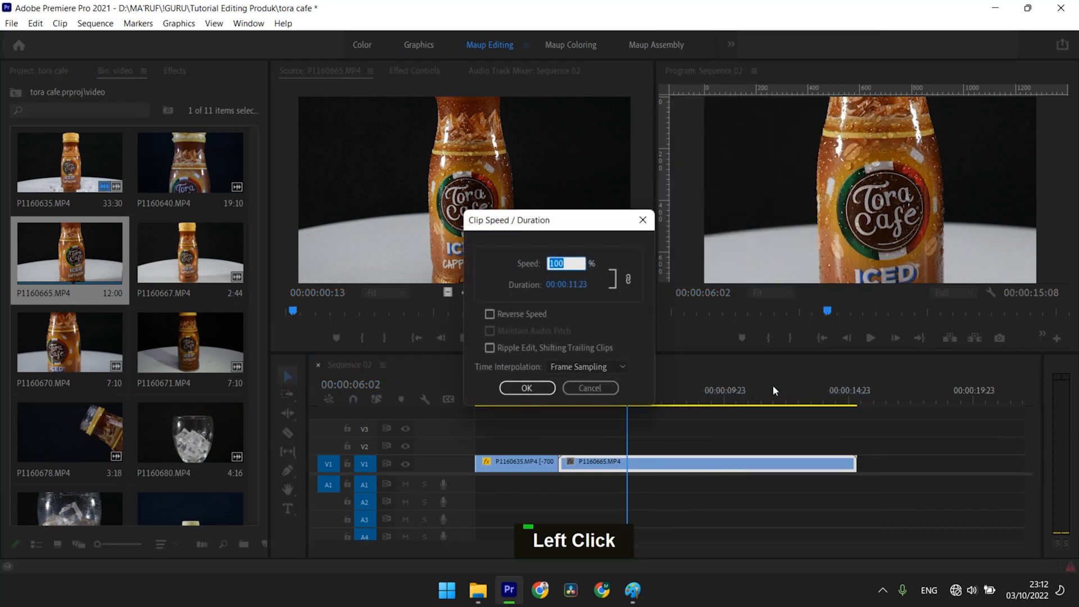
text(300)
key(Return)
click(558, 393)
key(space)
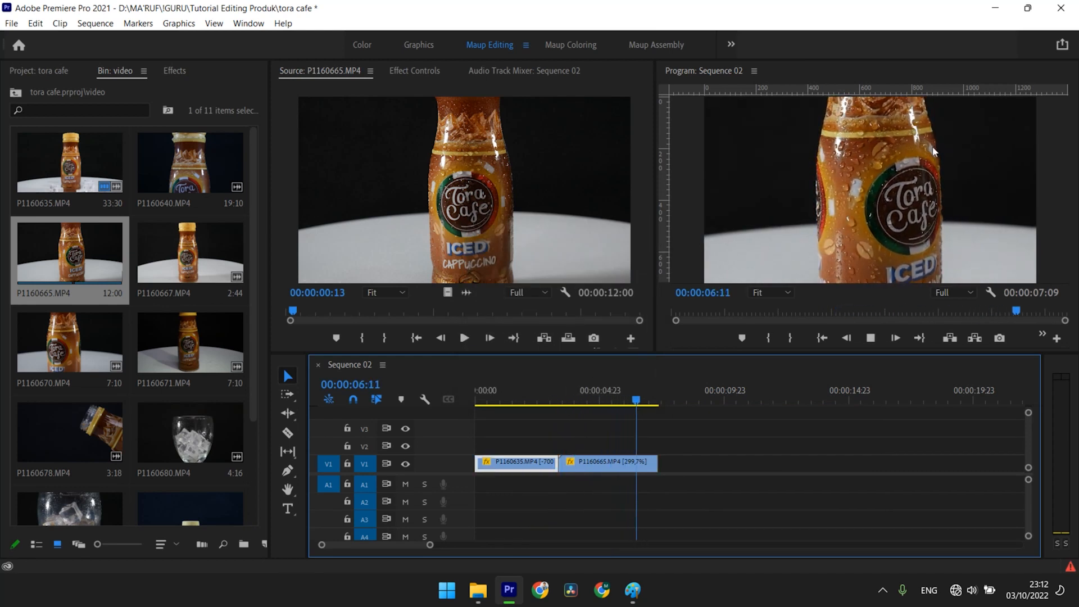
key(space)
mouse_move(590, 402)
mouse_down()
mouse_move(641, 409)
mouse_move(601, 404)
mouse_up()
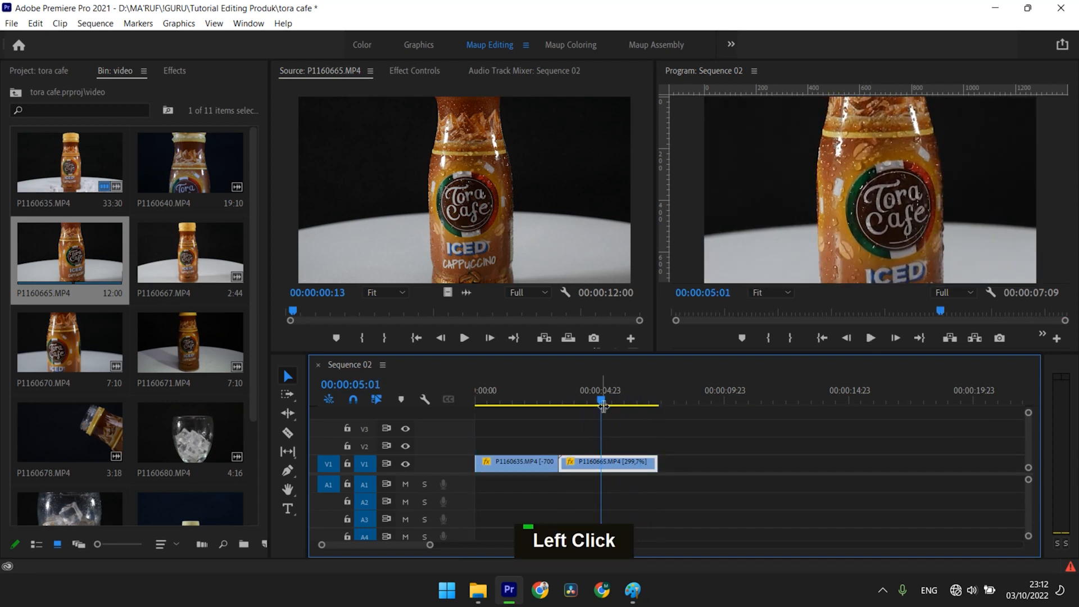
Nest the sped-up P1160665.MP4 clip as Nested Sequence 01
right_click(627, 468)
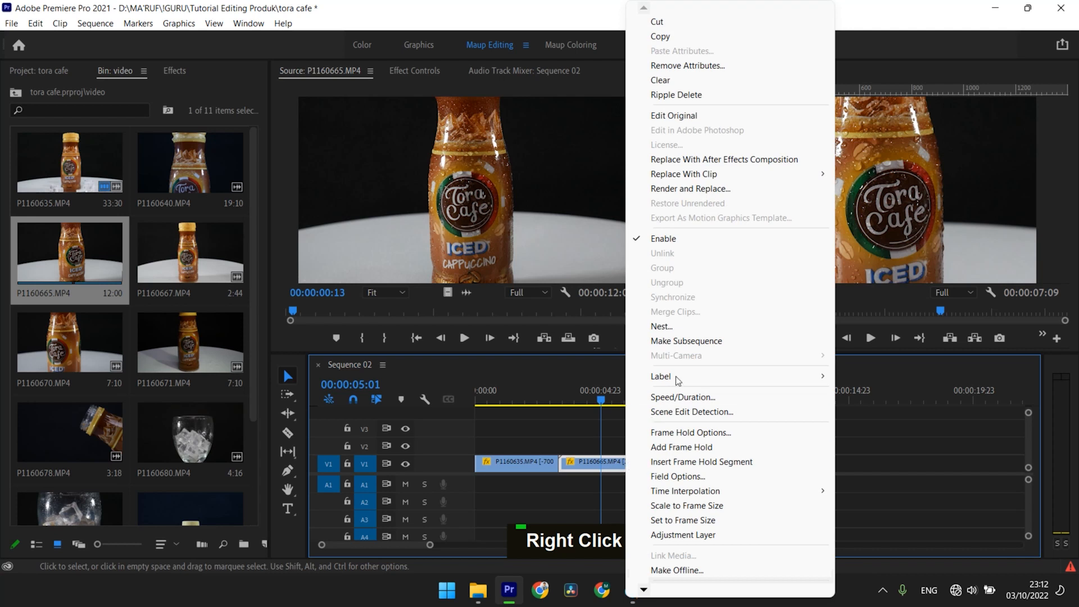
click(688, 327)
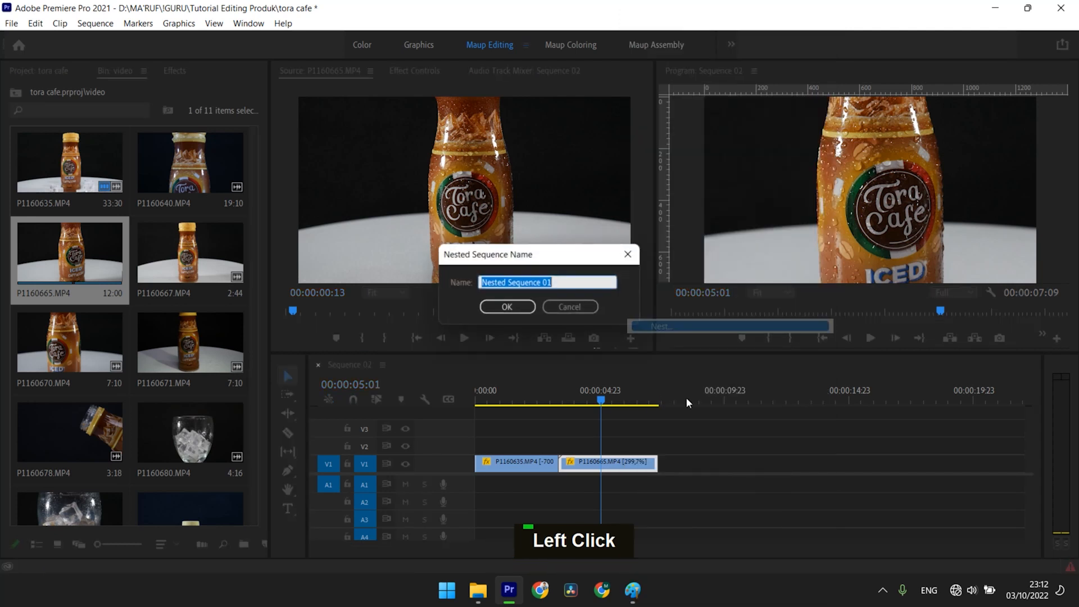
click(516, 308)
click(636, 466)
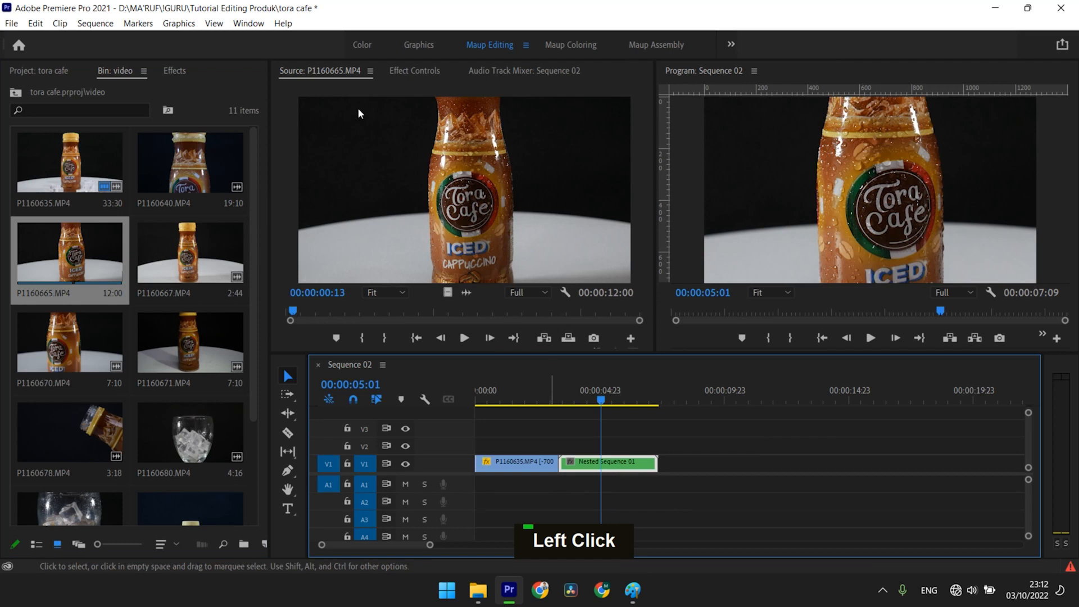
Search the effects for "stabil" and apply Warp Stabilizer to Nested Sequence 01
click(173, 70)
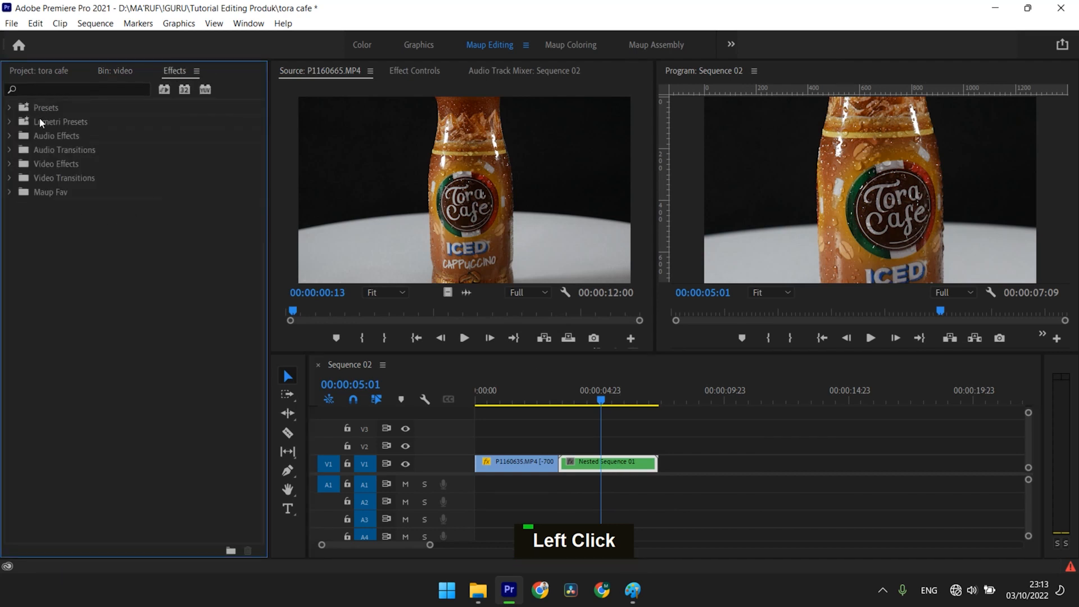
click(36, 90)
text(wa)
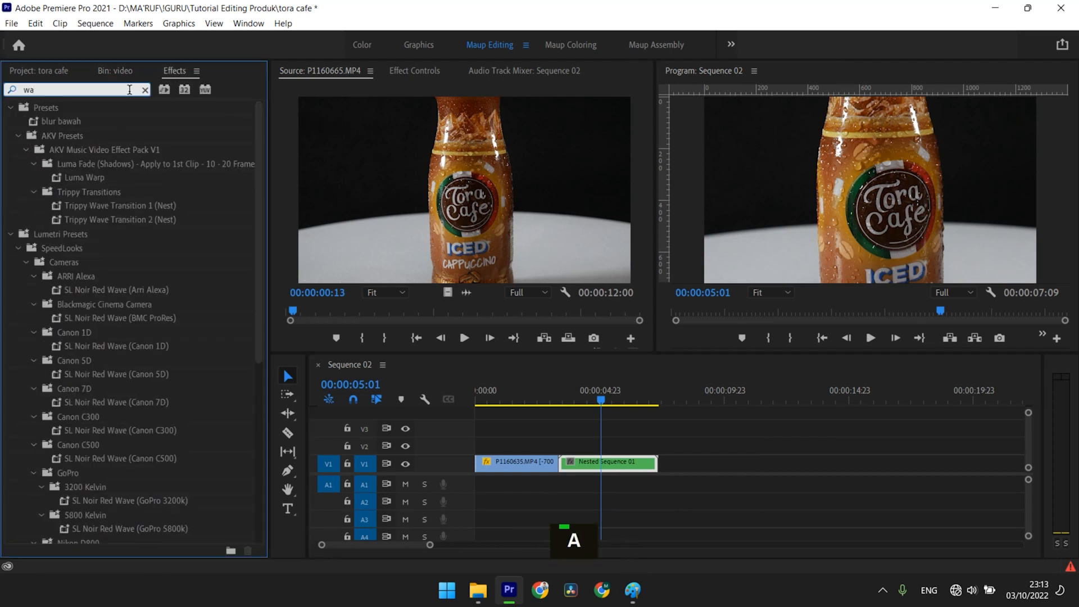
text(rp)
key(BackSpace)
key(BackSpace)
key(BackSpace)
key(BackSpace)
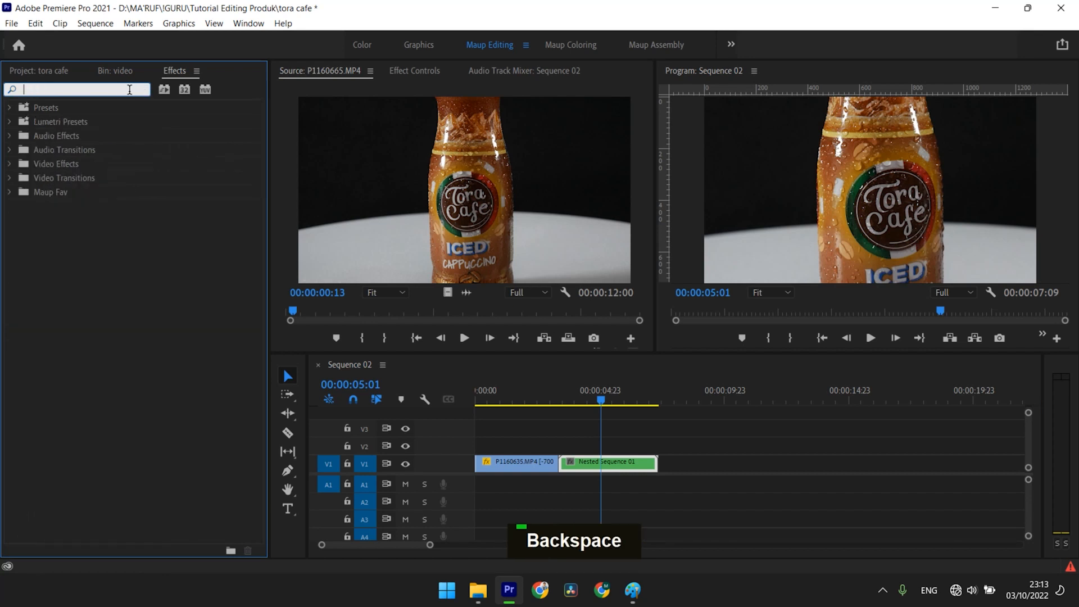
text(stabil)
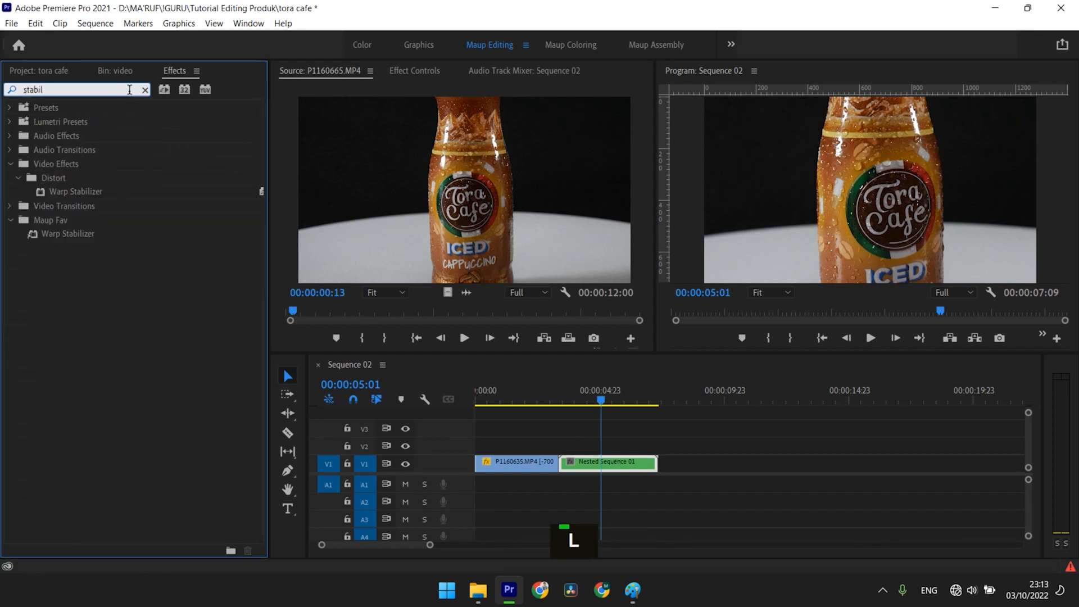
drag(79, 191, 596, 466)
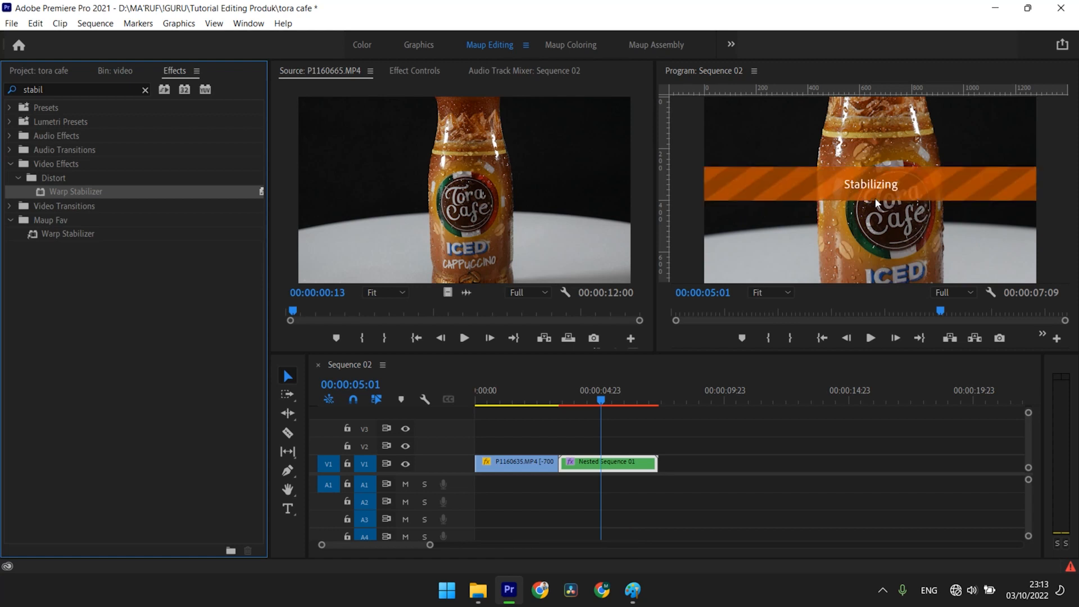
Play and scrub the stabilized nested sequence from its start to check the motion
drag(607, 395, 556, 413)
key(space)
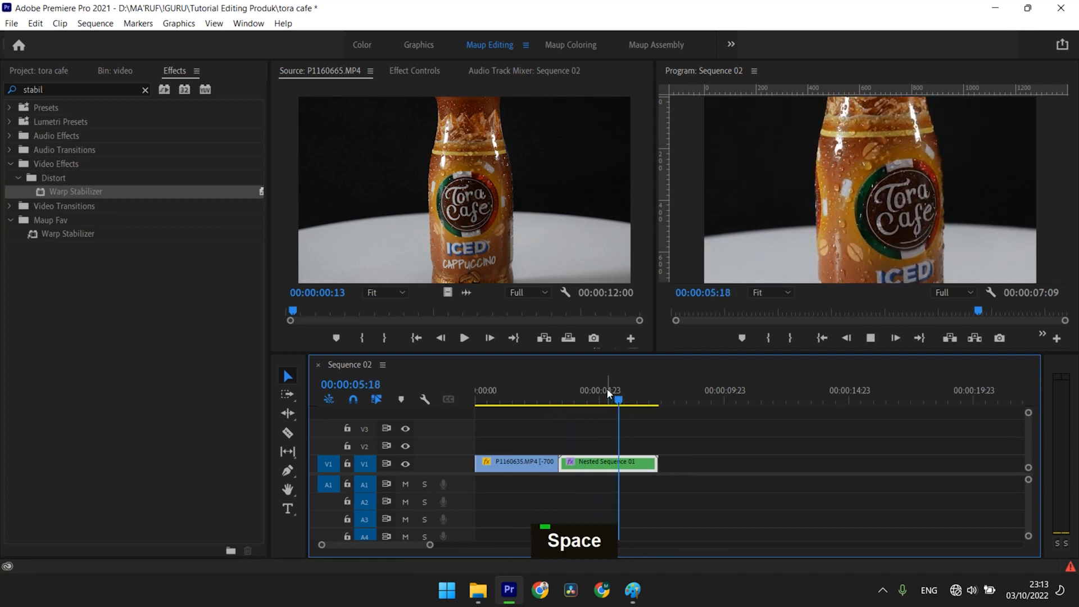
key(space)
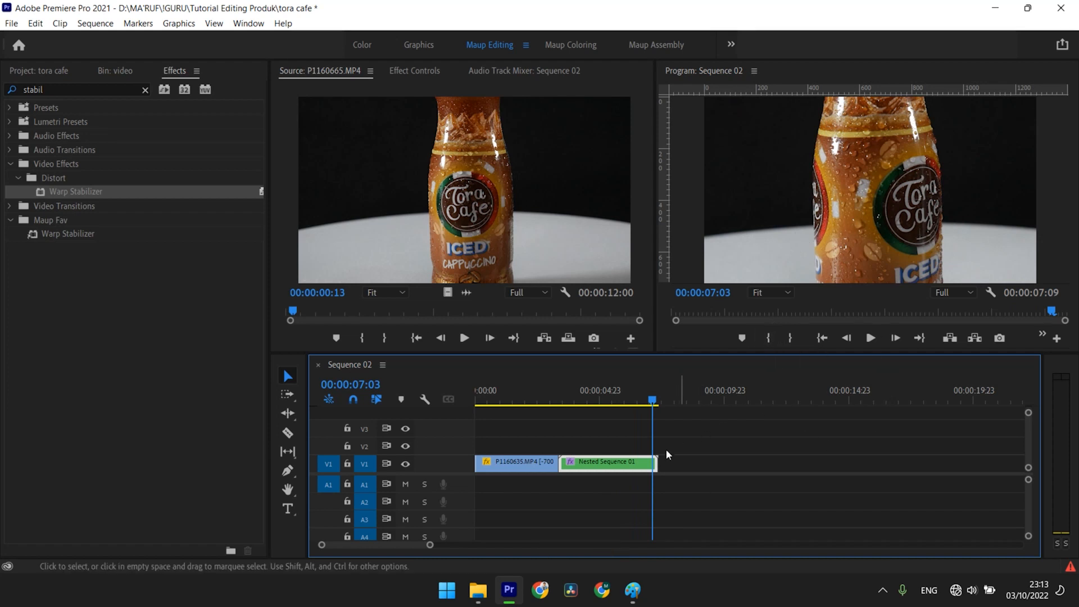
drag(645, 410, 613, 406)
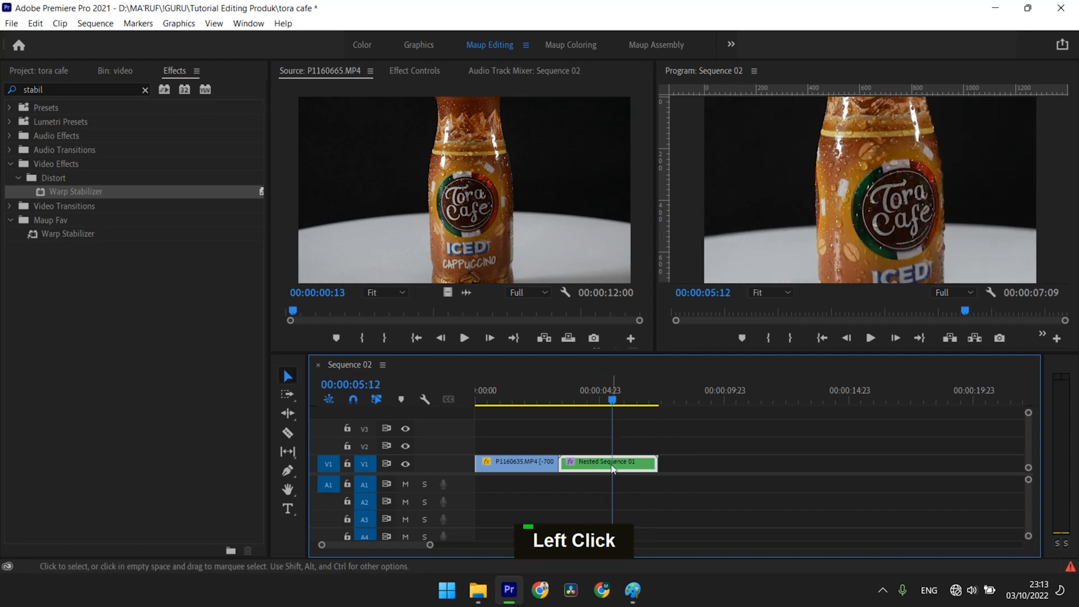
mouse_move(623, 405)
mouse_down()
mouse_move(645, 407)
mouse_move(592, 406)
mouse_move(618, 410)
mouse_up()
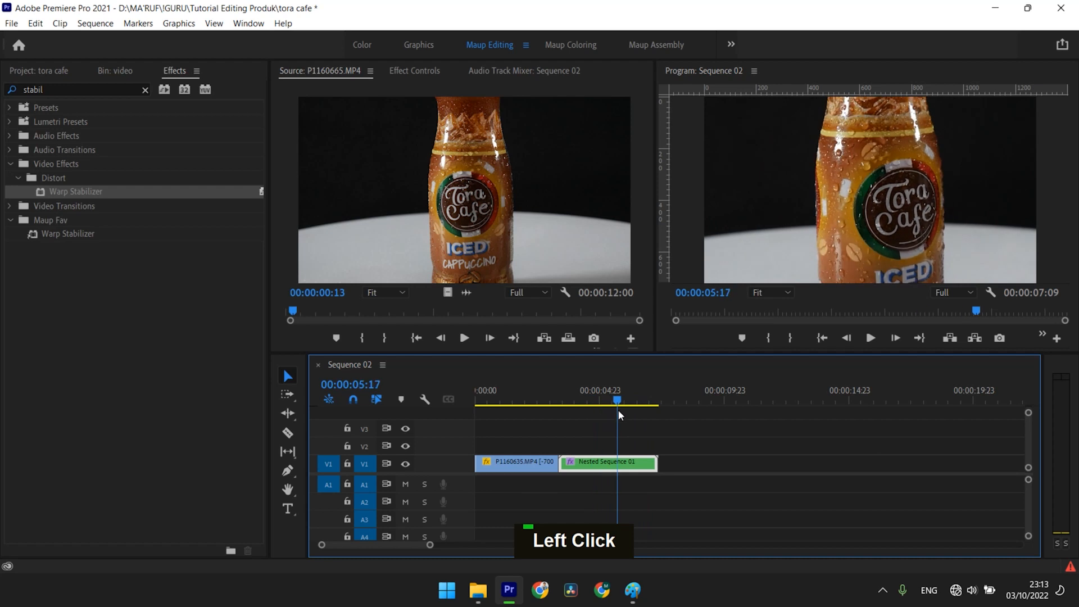
Duplicate Nested Sequence 01 onto V2 and set the copy's horizontal position to 1186
alt+click(611, 455)
drag(611, 455, 610, 445)
click(611, 445)
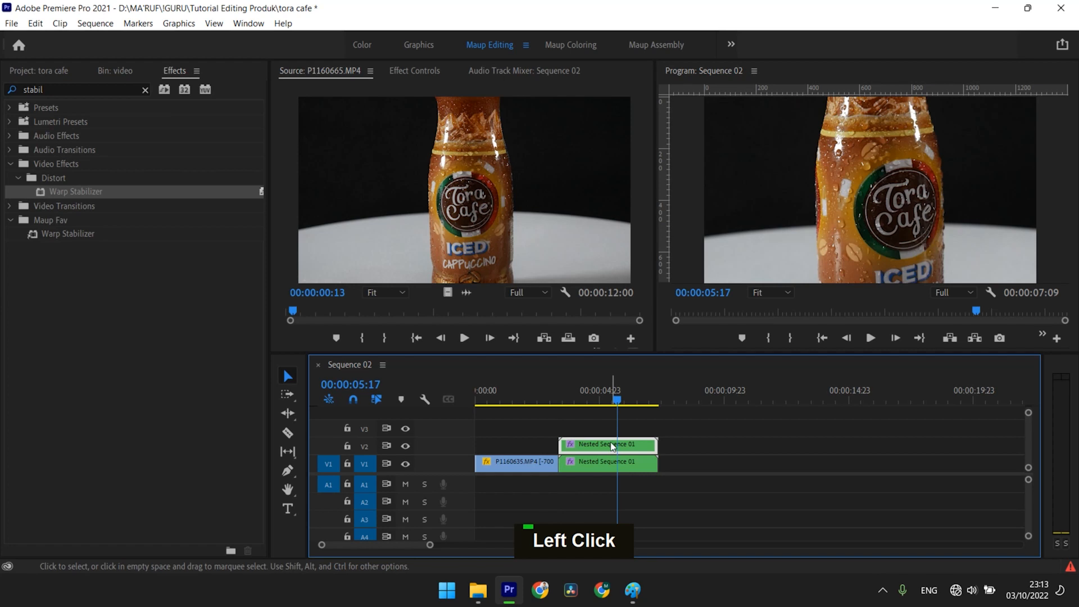
click(606, 463)
click(415, 72)
drag(393, 147, 700, 148)
Set the horizontal position of the nested sequence on V1 to 7 and compare the two bottles at 00:00:05:04
click(587, 467)
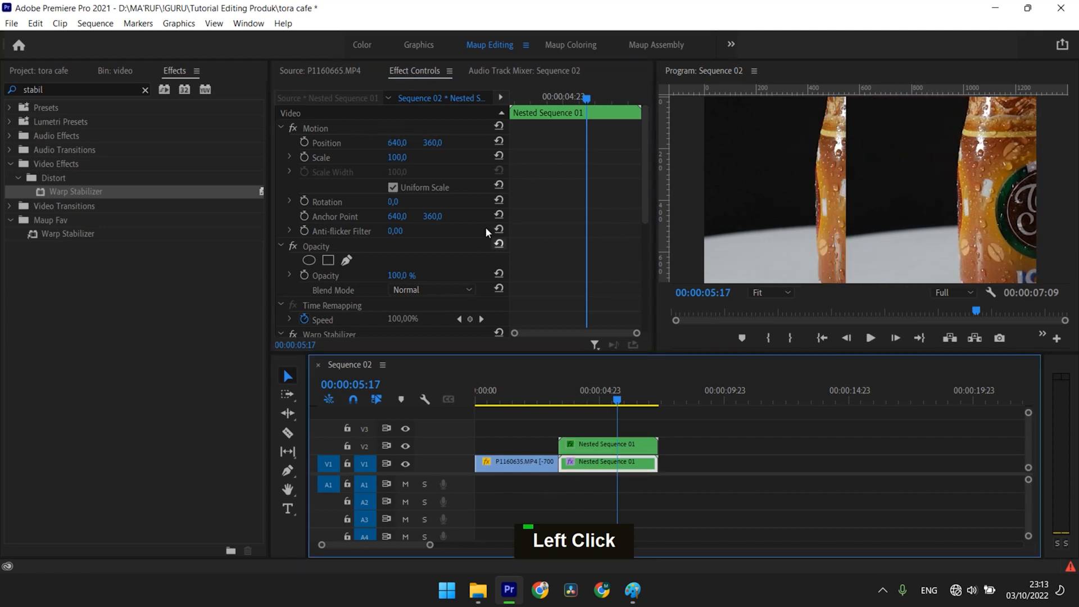
drag(405, 146, 88, 146)
drag(393, 145, 332, 145)
mouse_move(617, 401)
mouse_down()
mouse_move(554, 402)
mouse_move(606, 401)
mouse_up()
drag(398, 143, 421, 143)
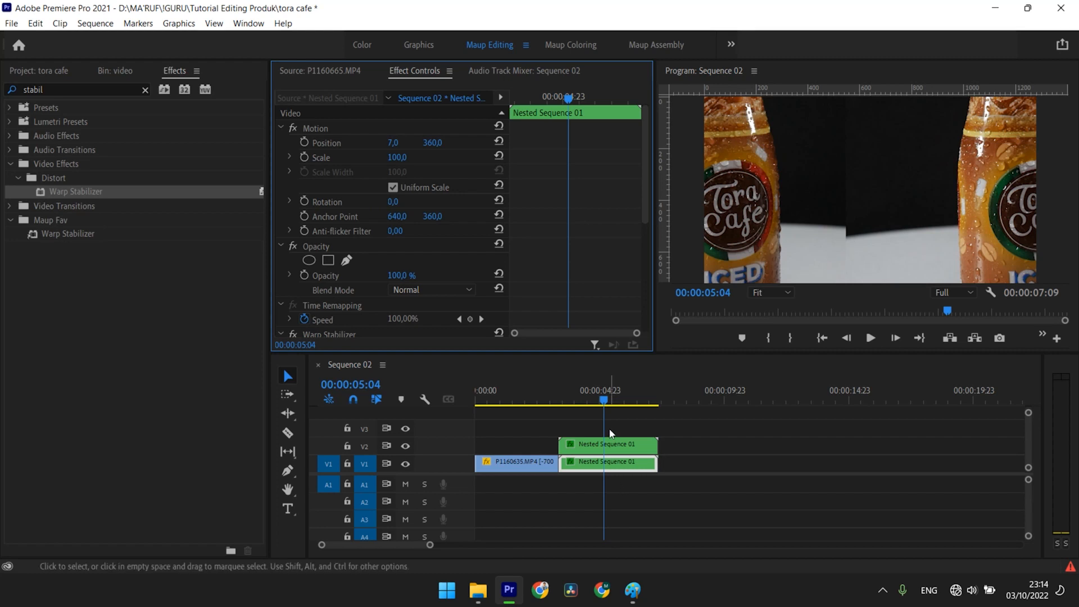
Delete the duplicate nested sequence from V2 and reset the V1 nested sequence's position
click(600, 450)
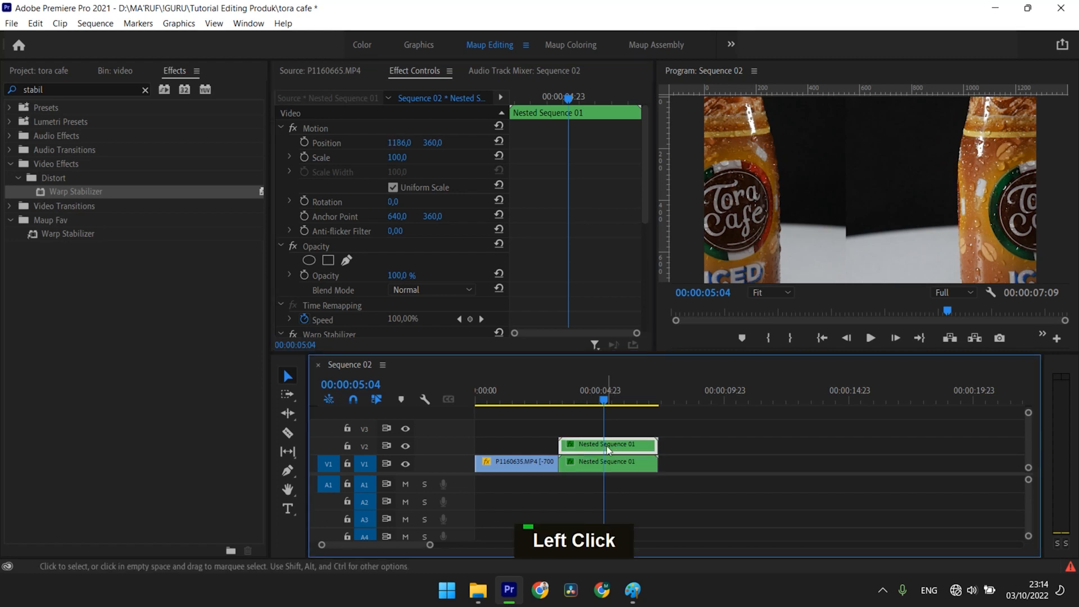
key(Delete)
click(607, 462)
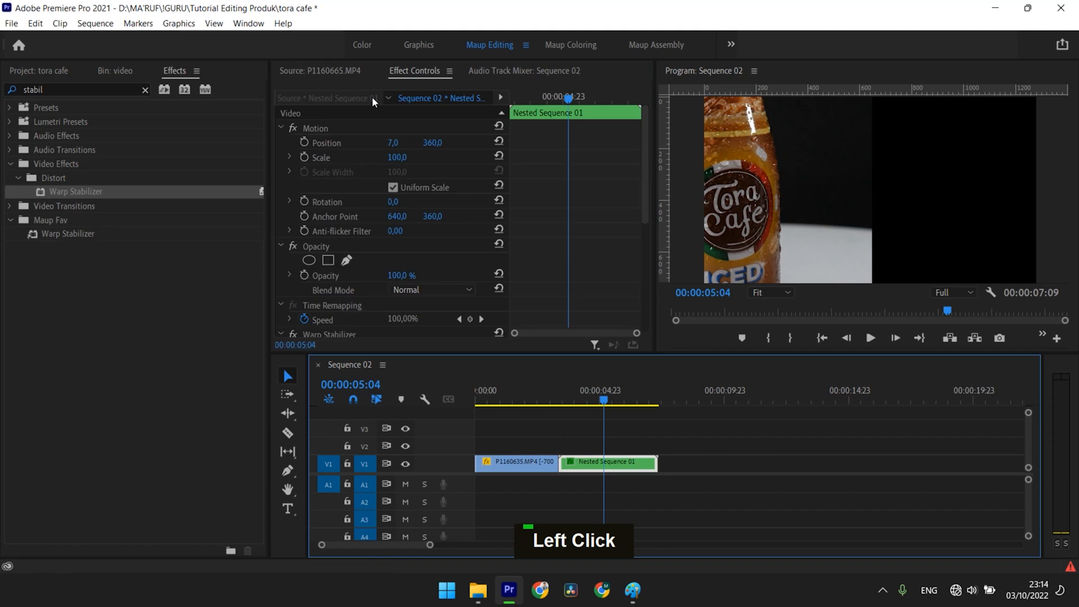
click(499, 141)
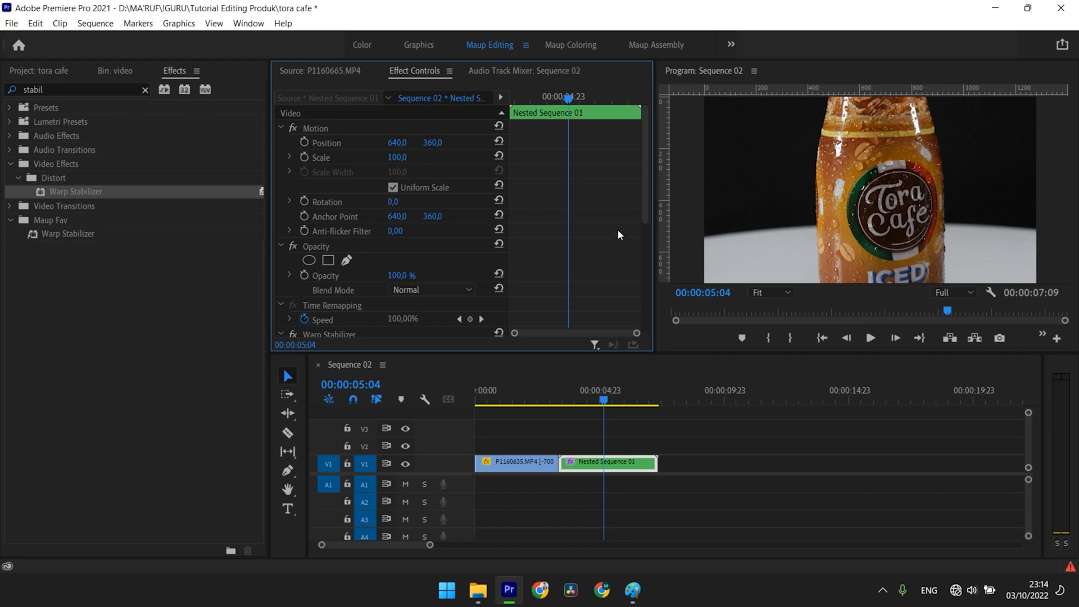
scroll(620, 231, down, 1)
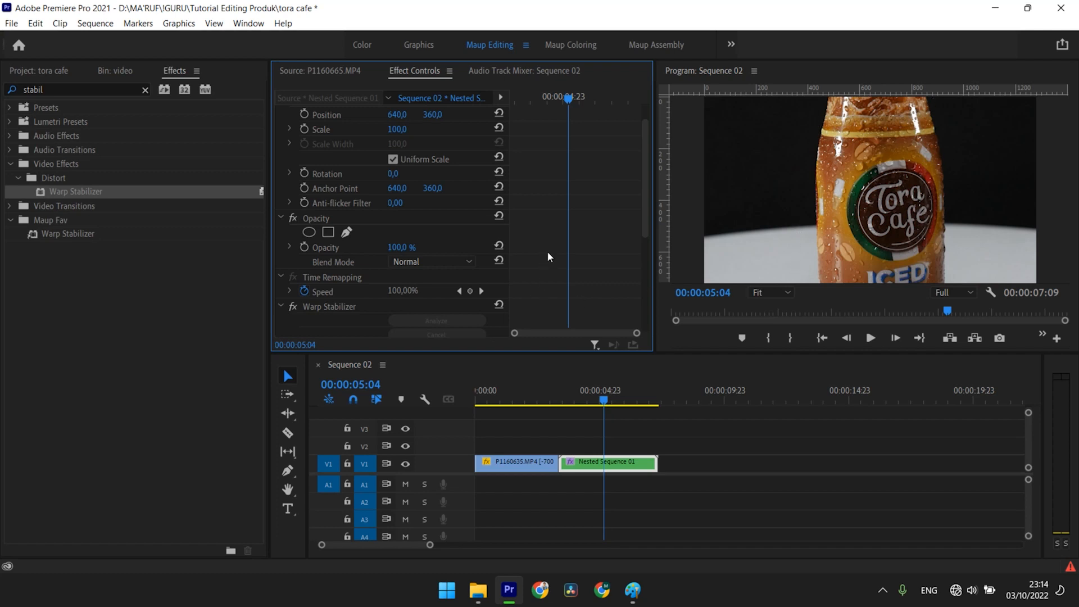
click(569, 408)
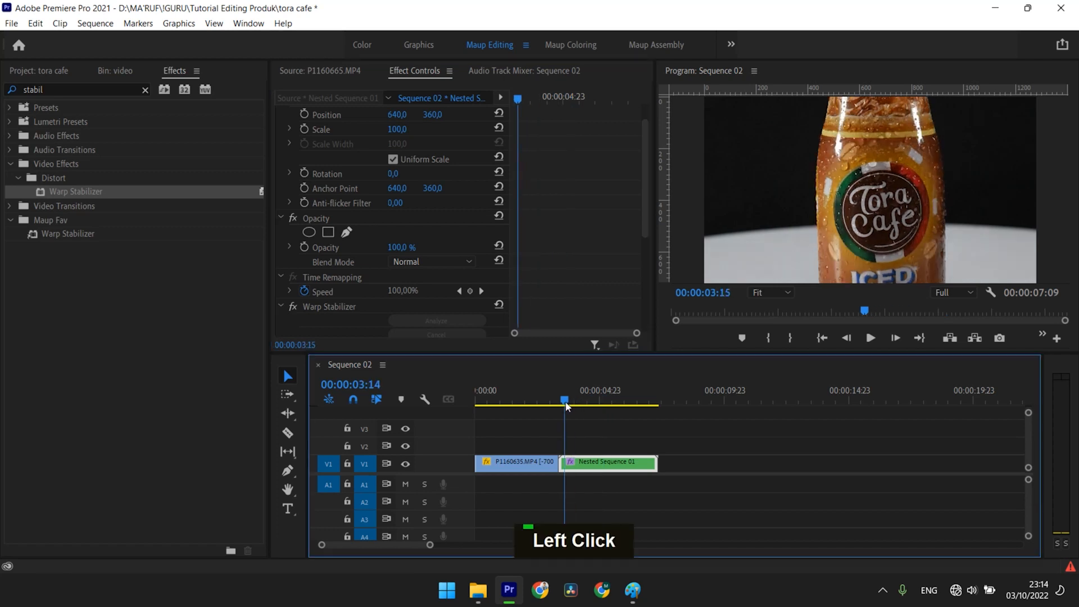
mouse_move(570, 409)
mouse_down()
mouse_move(633, 414)
mouse_move(567, 426)
mouse_up()
click(347, 260)
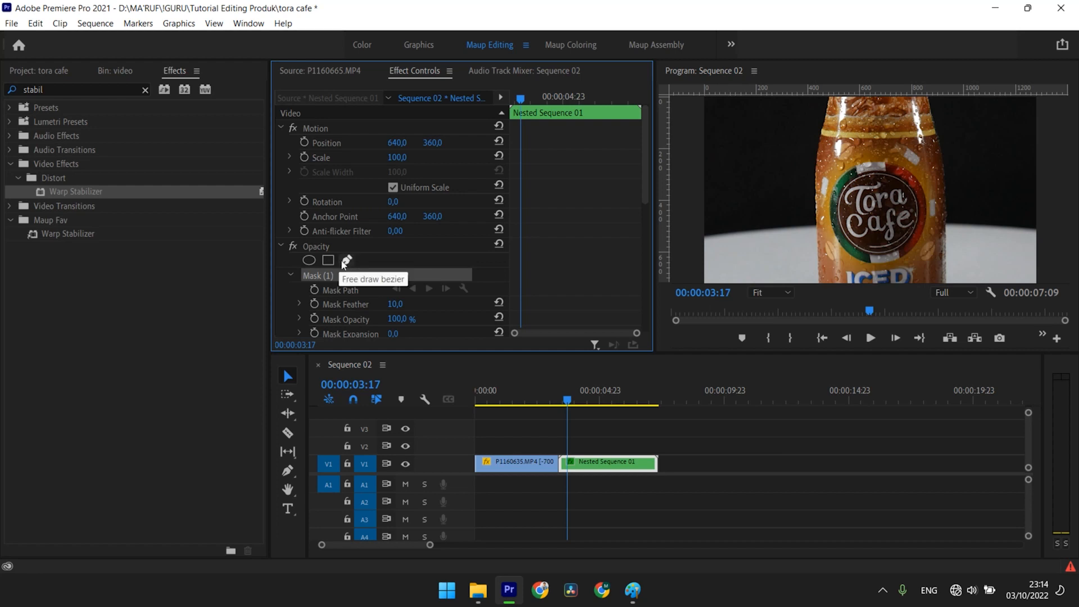
click(345, 261)
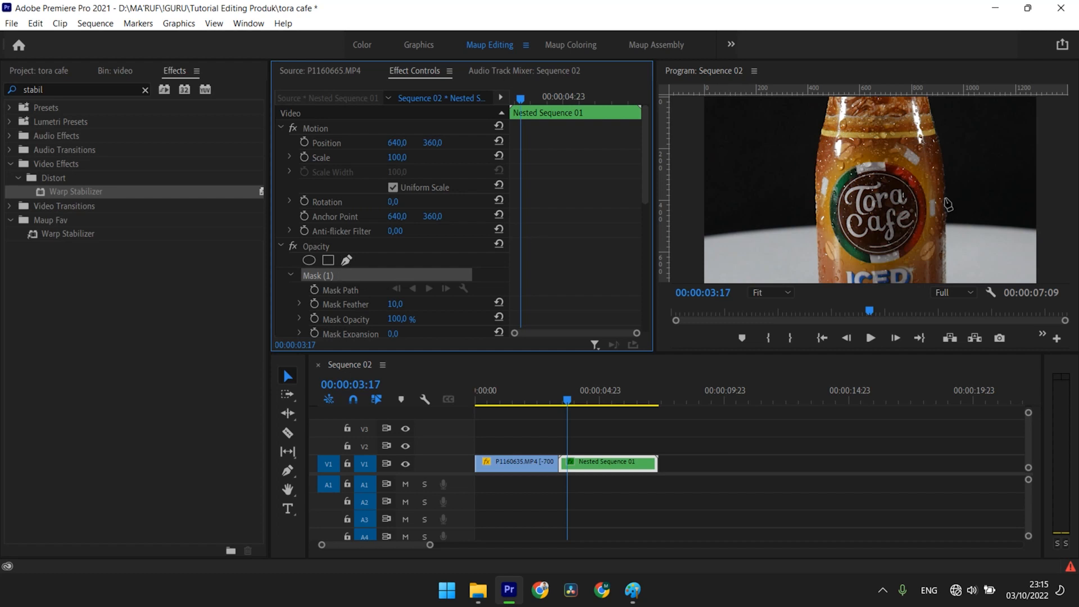
click(945, 199)
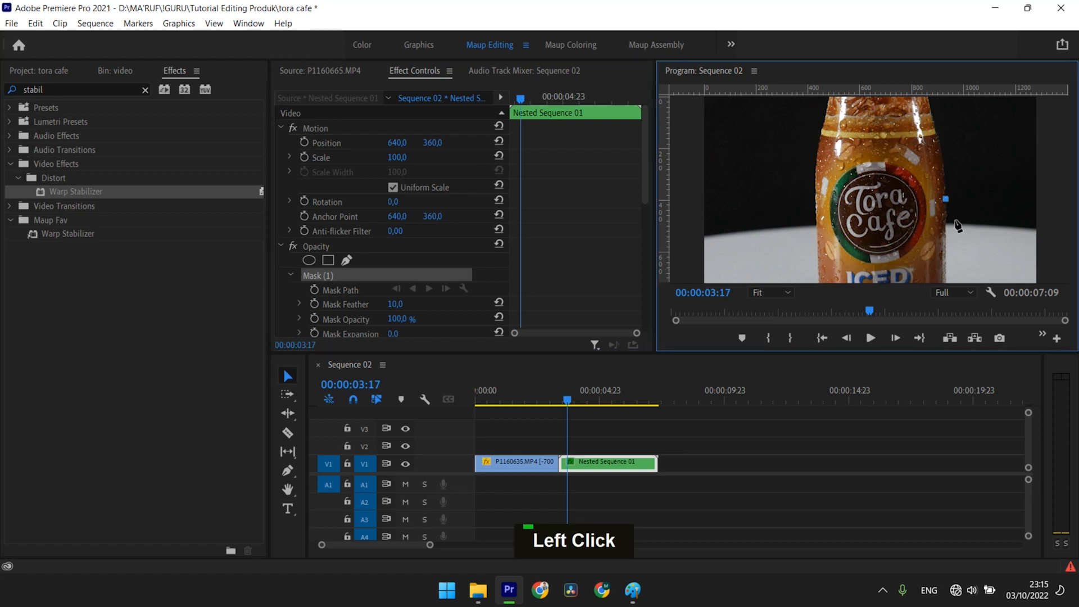
click(947, 253)
click(946, 277)
click(787, 293)
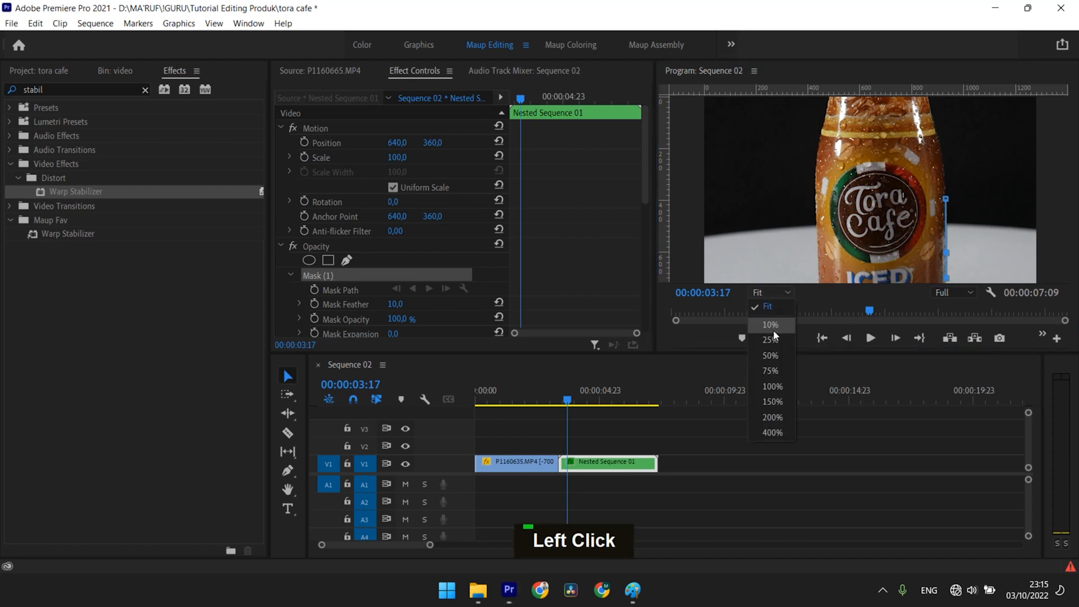
click(773, 339)
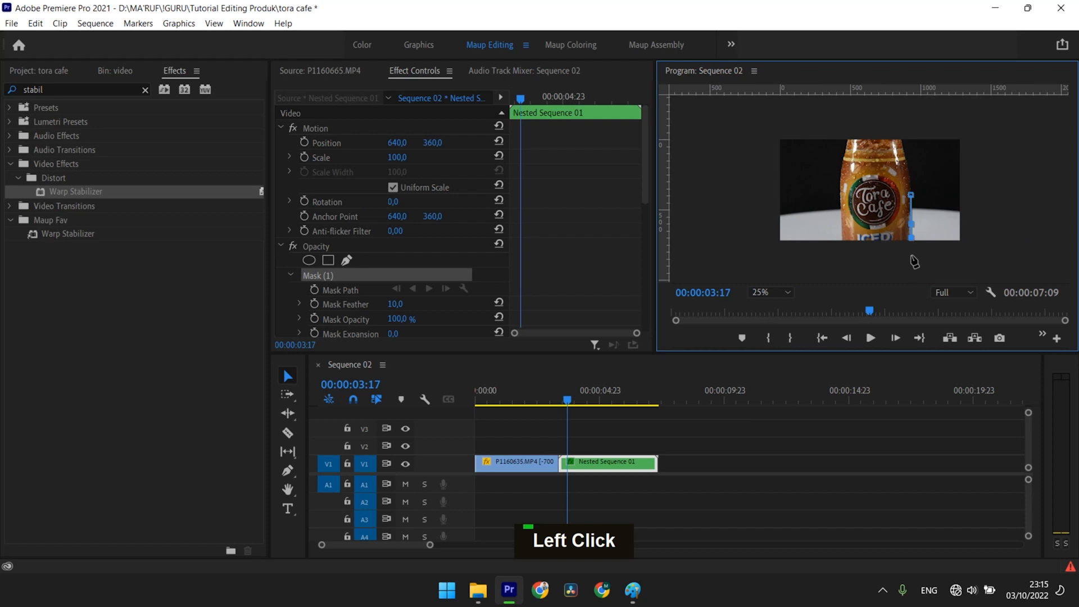
key(ctrl+z)
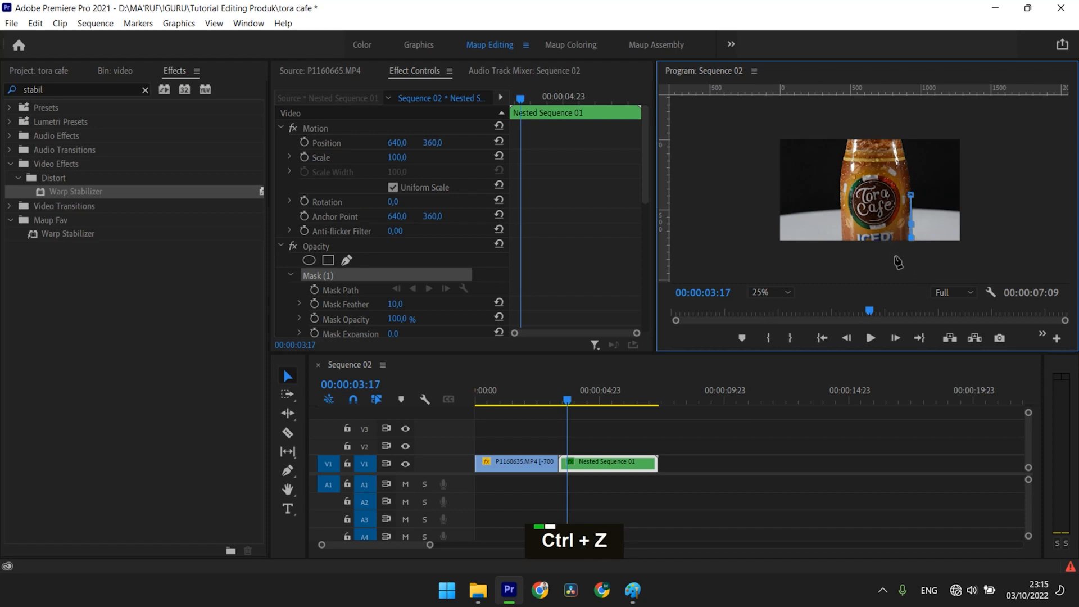
click(912, 260)
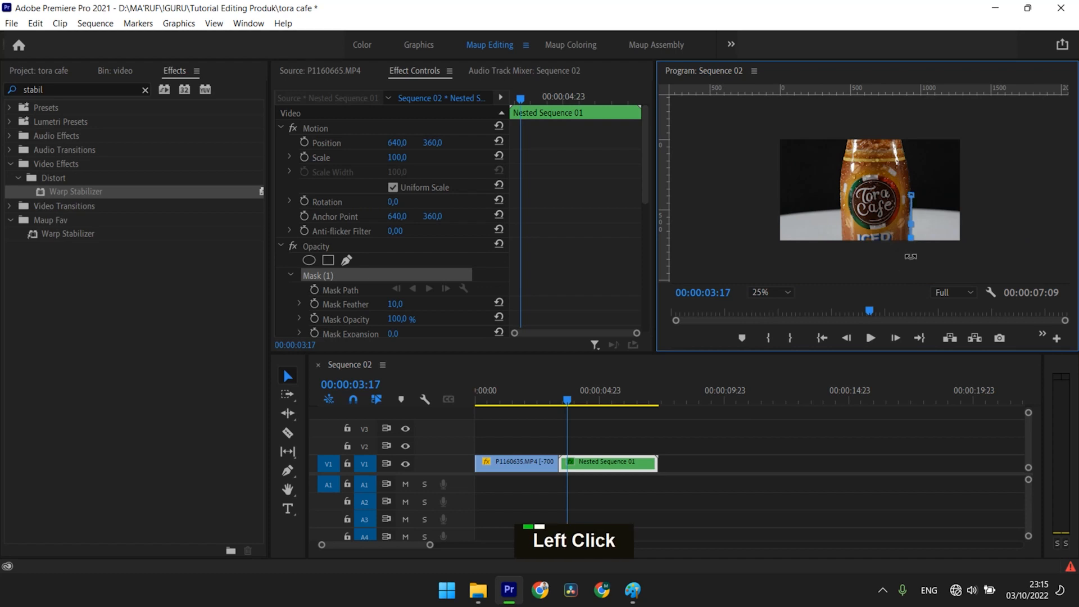
key(ctrl+z)
click(910, 265)
key(ctrl+z)
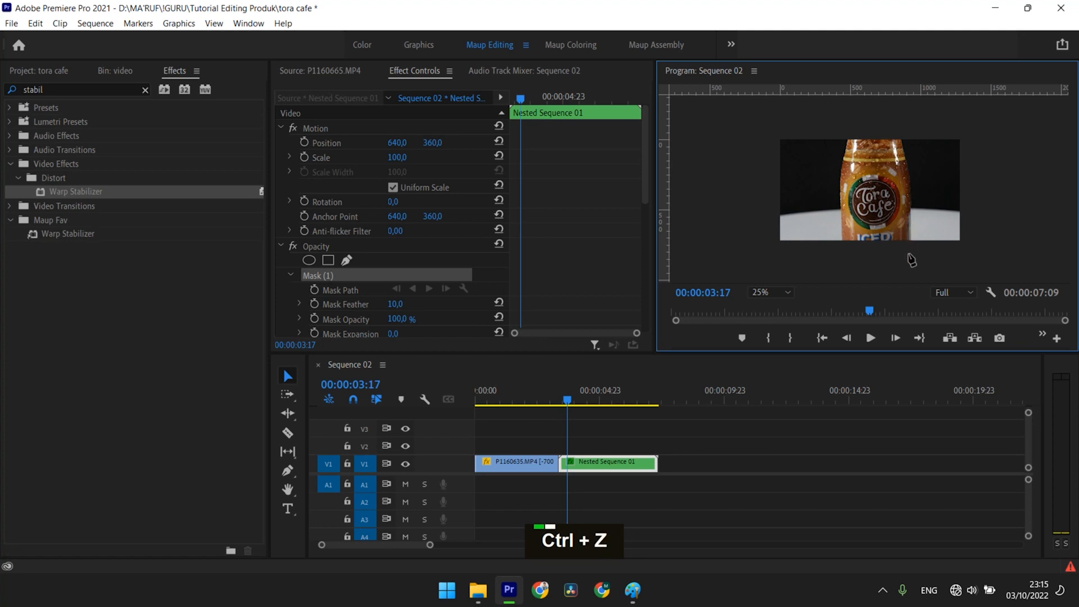
Open Nested Sequence 01 and set the vertical position of P1160665.MP4 to 218
key(v)
double_click(611, 470)
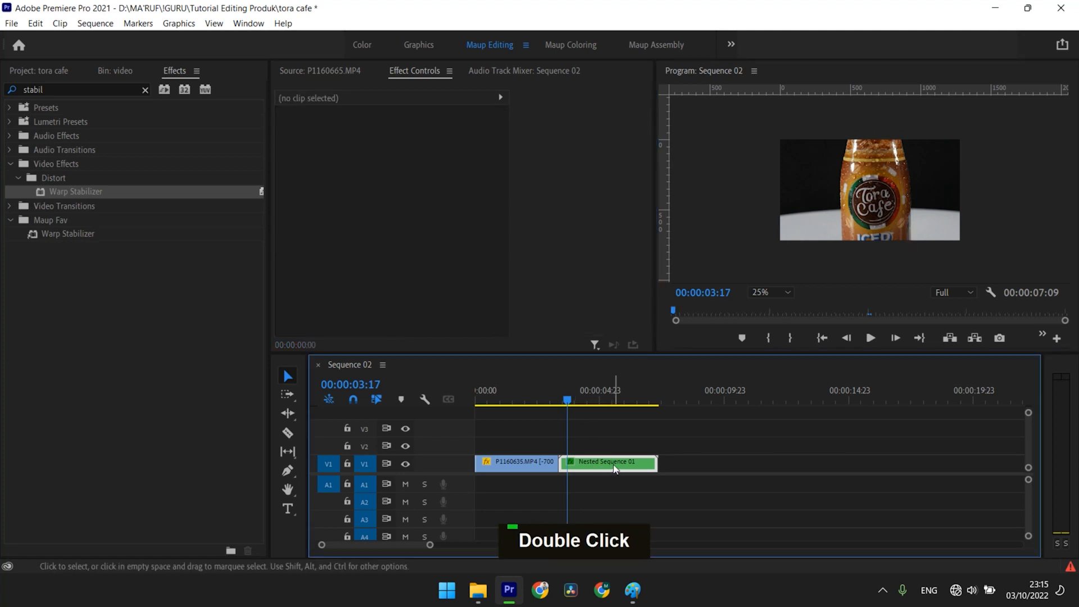
click(438, 143)
drag(432, 143, 348, 143)
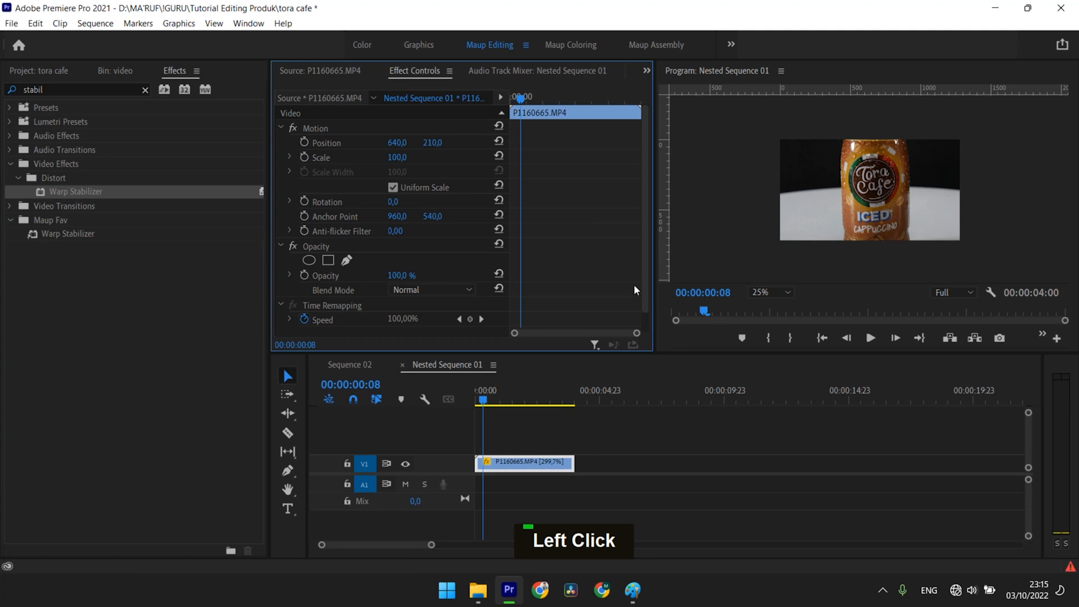
drag(433, 143, 455, 144)
drag(432, 142, 409, 143)
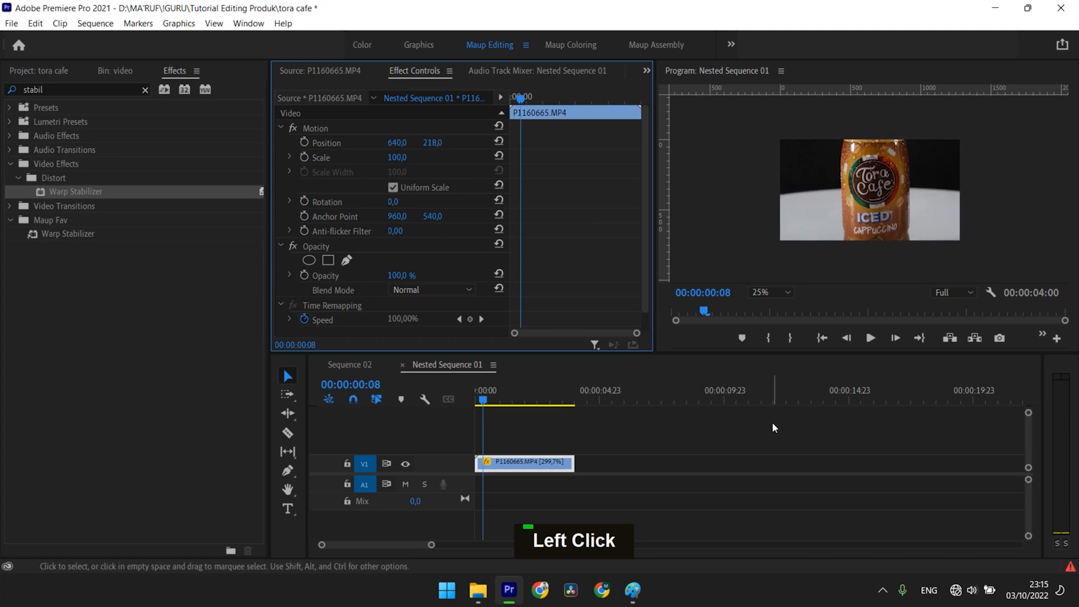
click(508, 459)
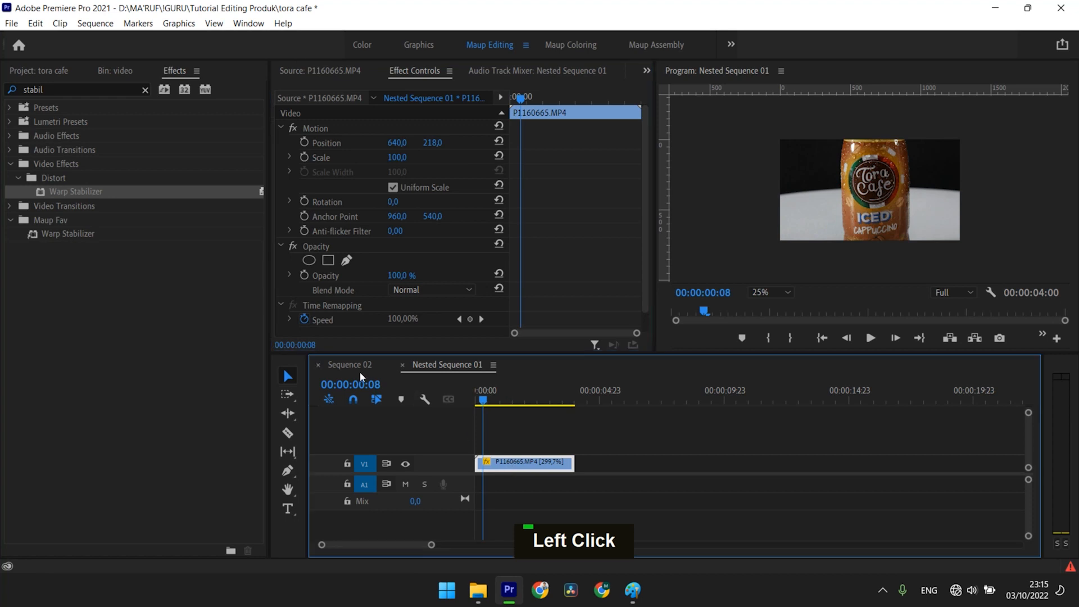
Return to Sequence 02 at 00:00:04:08 and start a free-draw opacity mask on the nested clip down the bottle's lower right edge
click(347, 364)
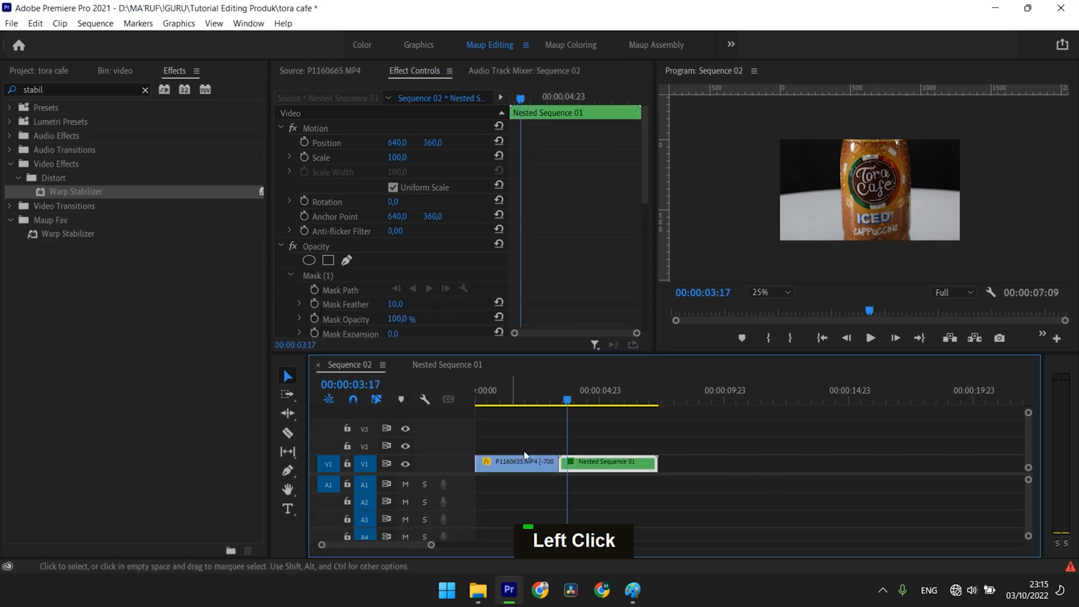
mouse_move(566, 401)
mouse_down()
mouse_move(619, 400)
mouse_move(582, 400)
mouse_up()
click(783, 291)
click(777, 305)
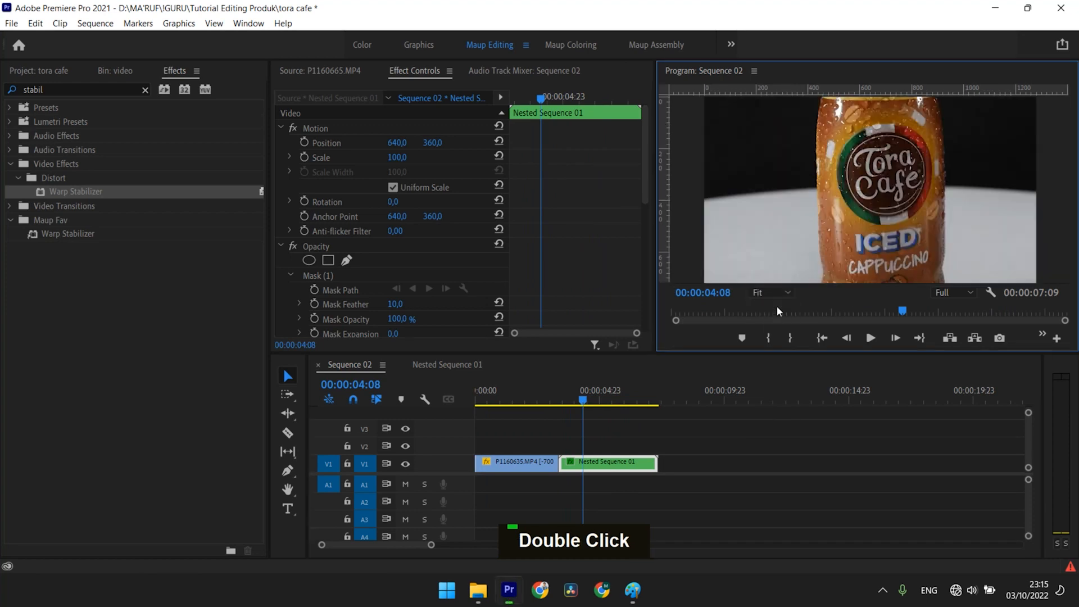
click(347, 261)
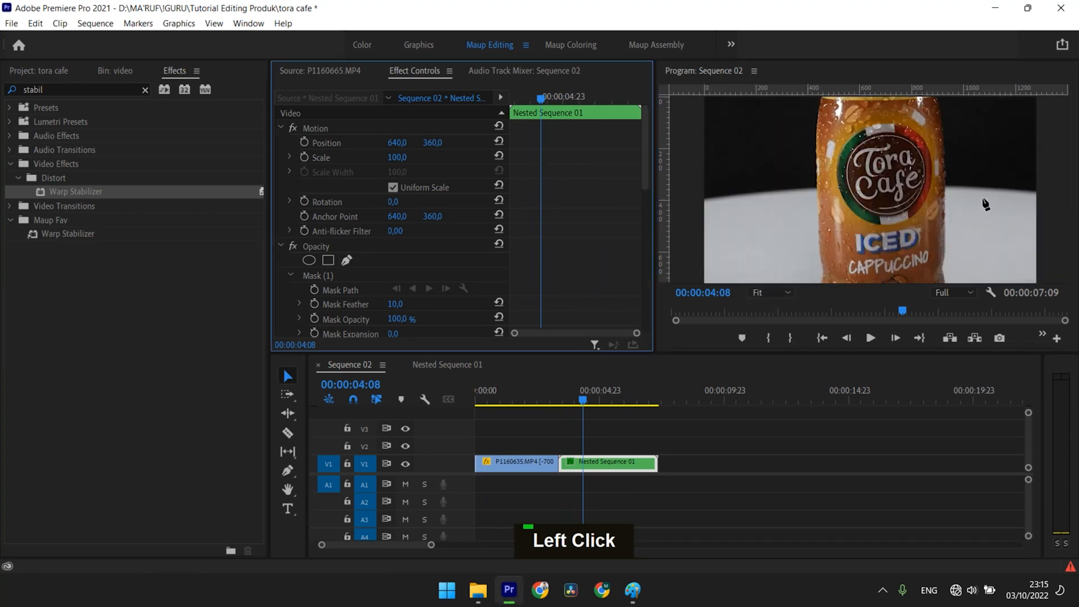
click(946, 194)
click(946, 247)
click(942, 268)
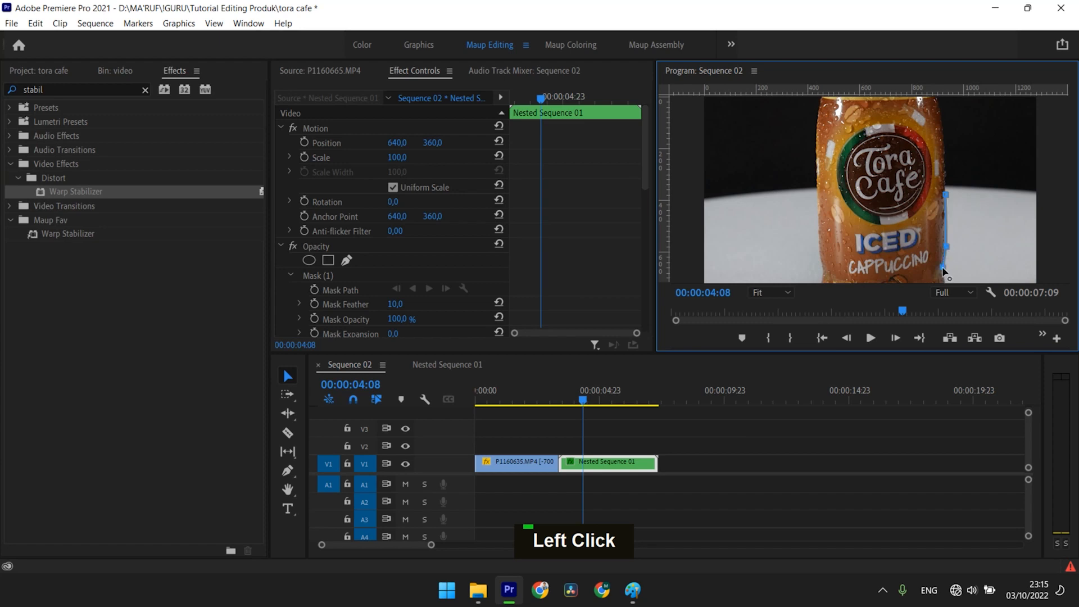
Continue the mask path below the frame, around the bottle's base, and back up to its lower left edge
click(770, 294)
click(770, 332)
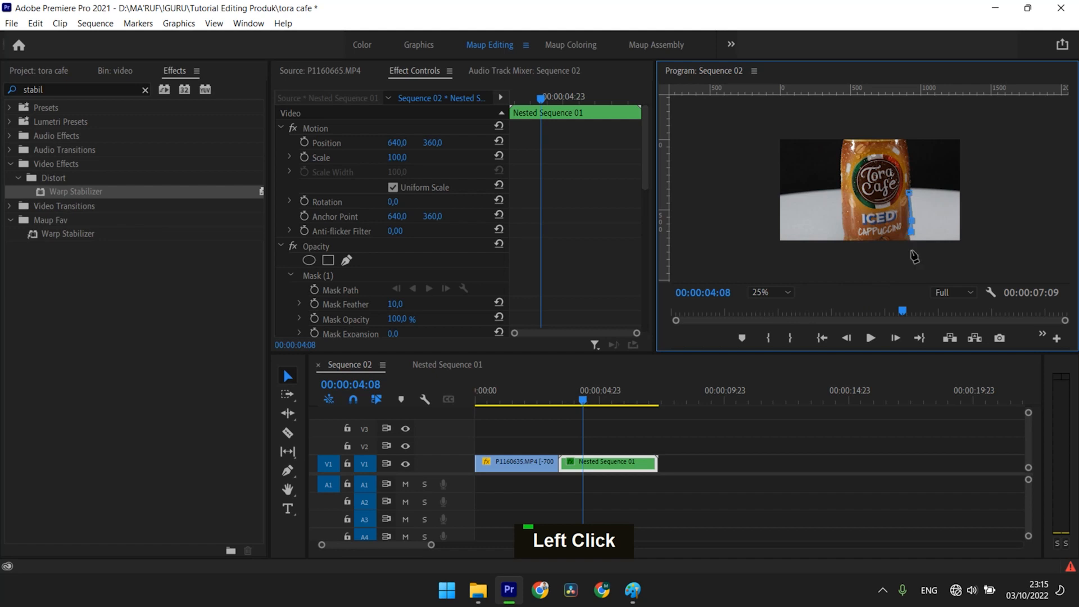
key(ctrl+z)
click(913, 256)
click(840, 253)
click(845, 234)
key(ctrl+z)
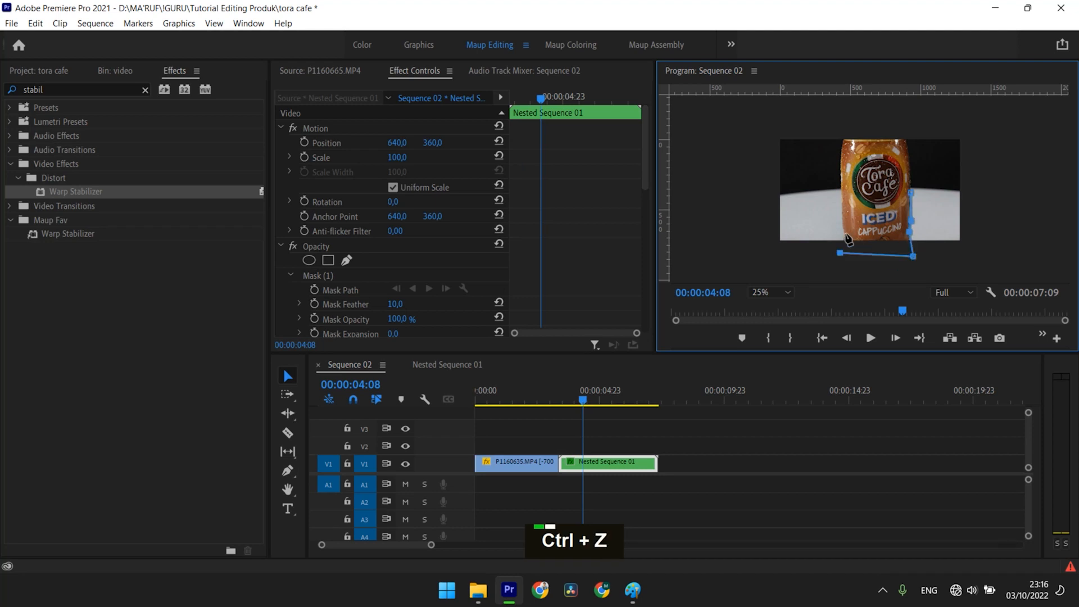
click(846, 232)
Trace the mask path up the bottle's left edge to the top of the frame
click(770, 292)
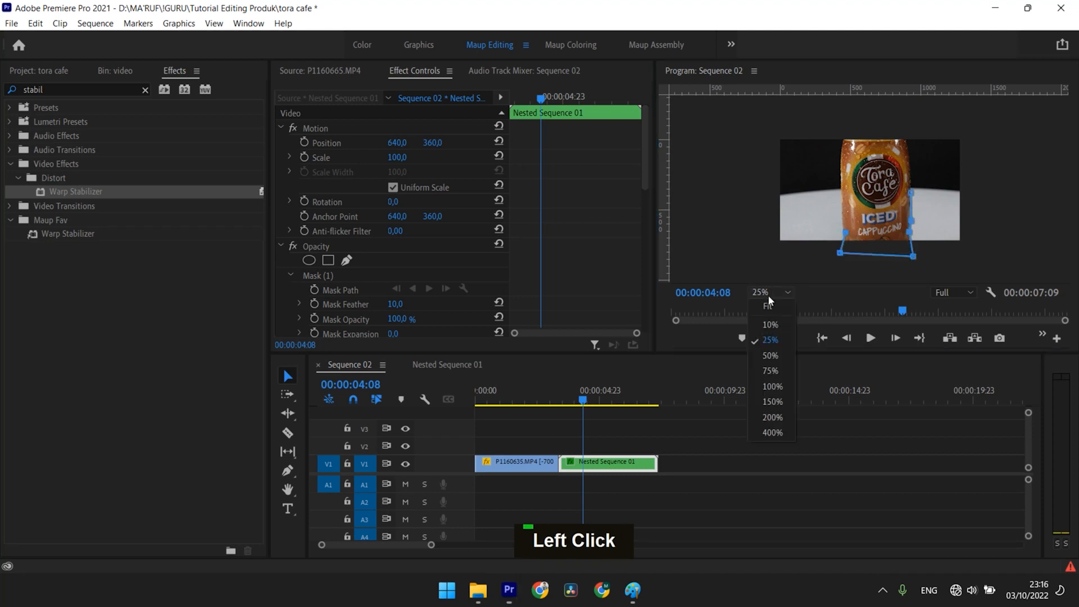
double_click(767, 312)
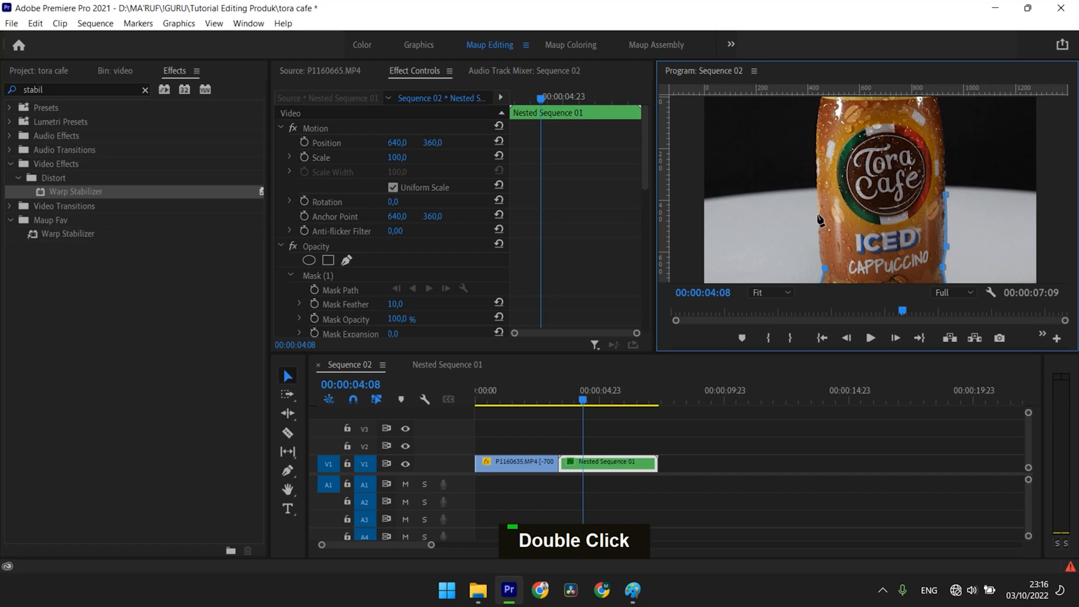
click(819, 245)
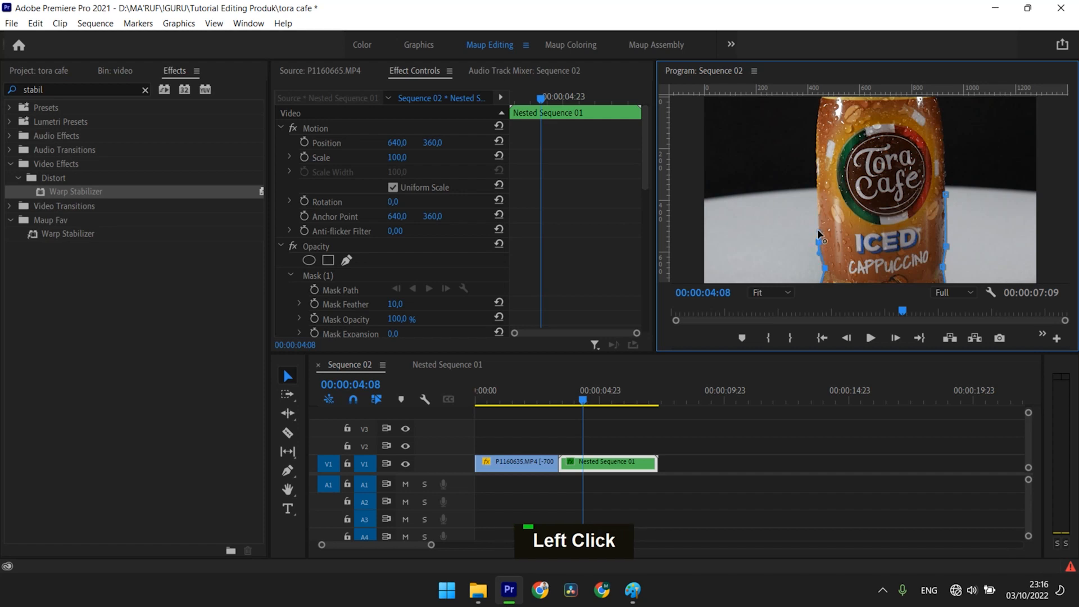
click(815, 136)
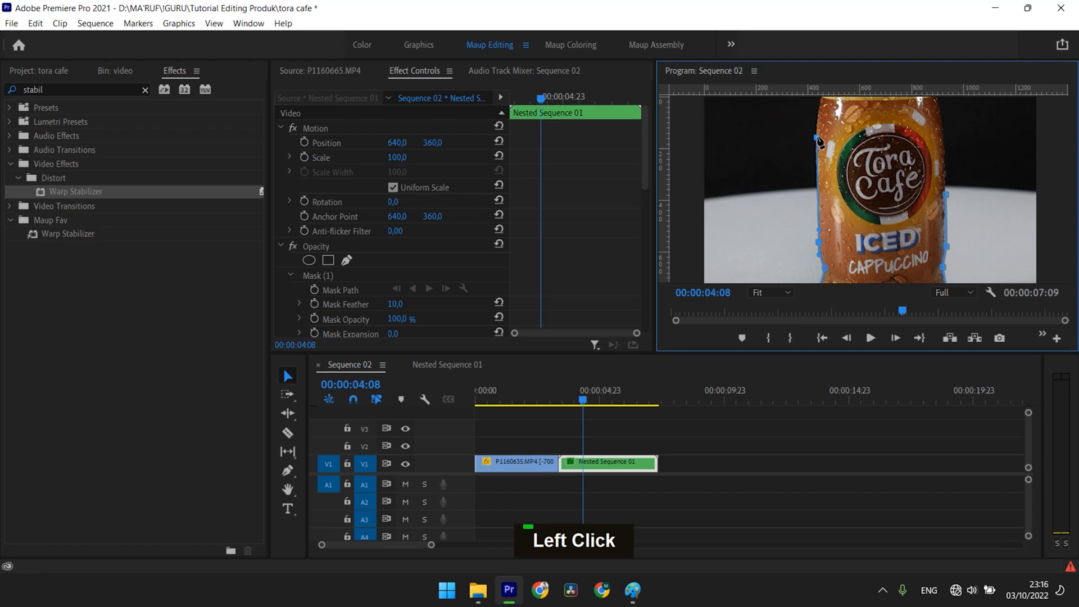
click(821, 101)
Carry the mask path above the frame over the bottle's top and across to its upper right edge
click(767, 292)
click(770, 336)
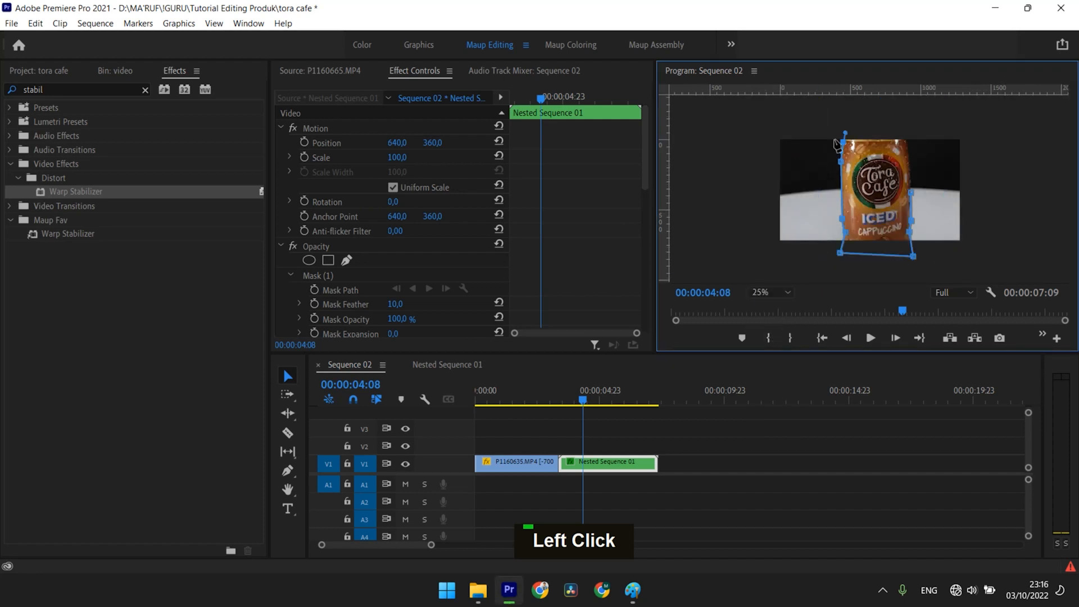
click(852, 124)
click(895, 122)
click(905, 130)
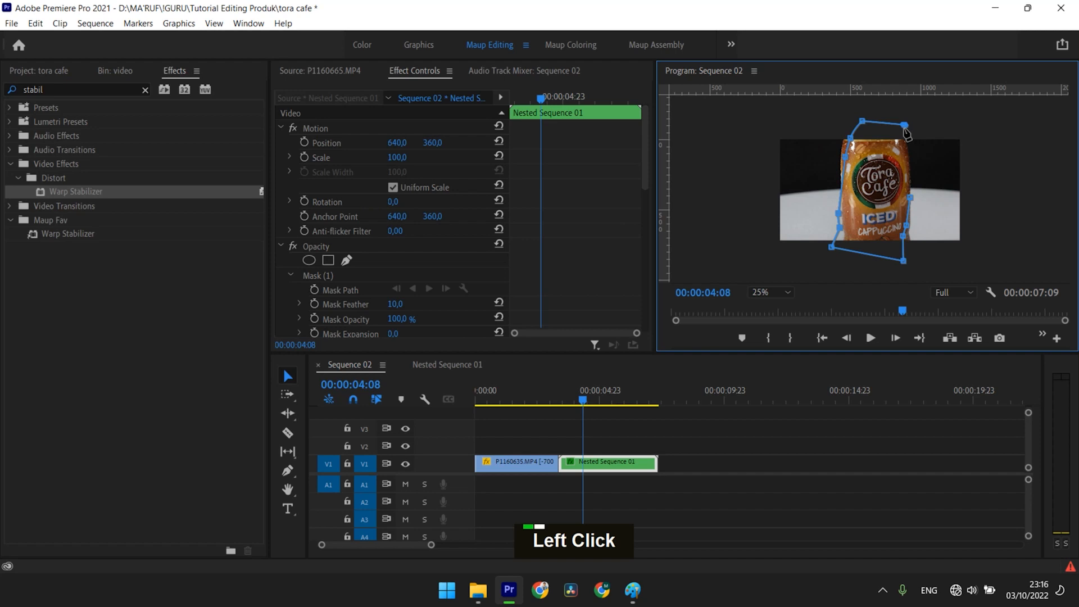
key(ctrl+z)
click(905, 133)
key(ctrl+z)
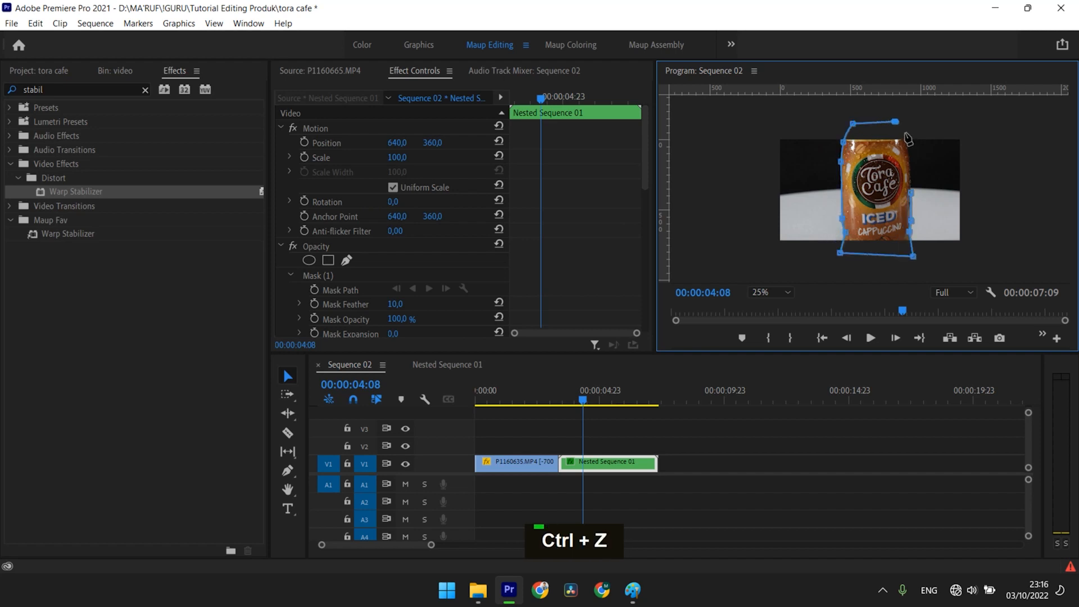
click(906, 137)
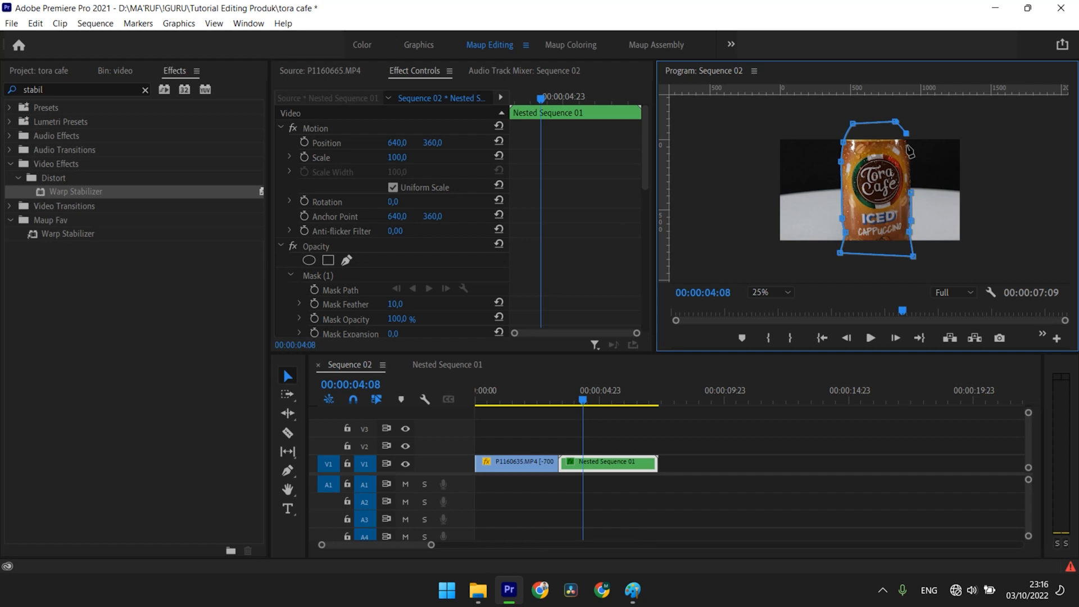
Trace the mask path down the bottle's right edge and close it at the starting point
click(909, 153)
click(765, 291)
click(765, 316)
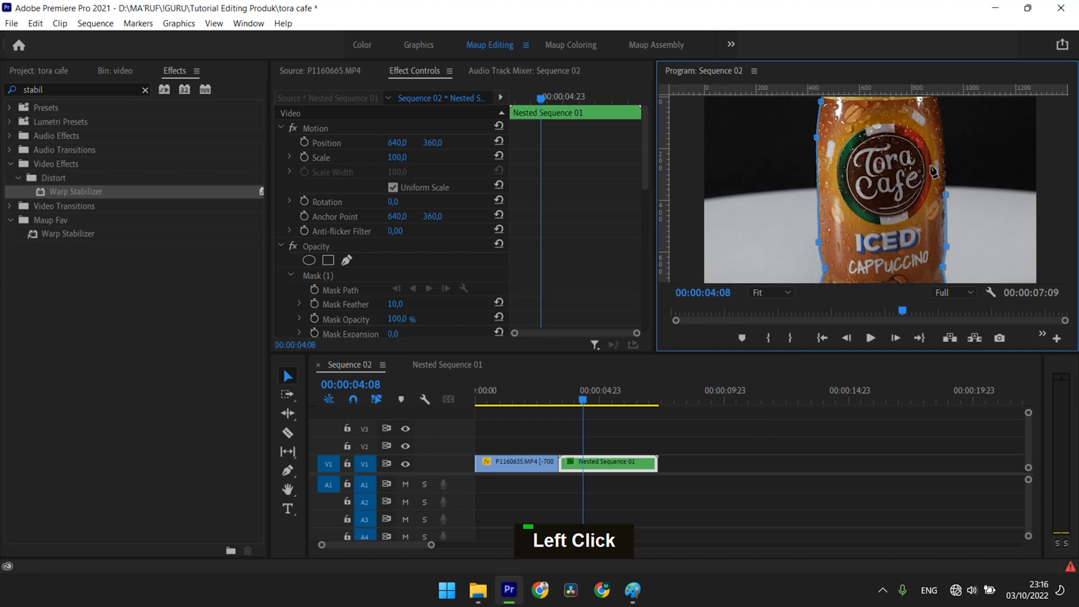
click(945, 139)
mouse_move(944, 138)
mouse_down()
mouse_move(945, 151)
mouse_move(943, 140)
mouse_up()
click(946, 196)
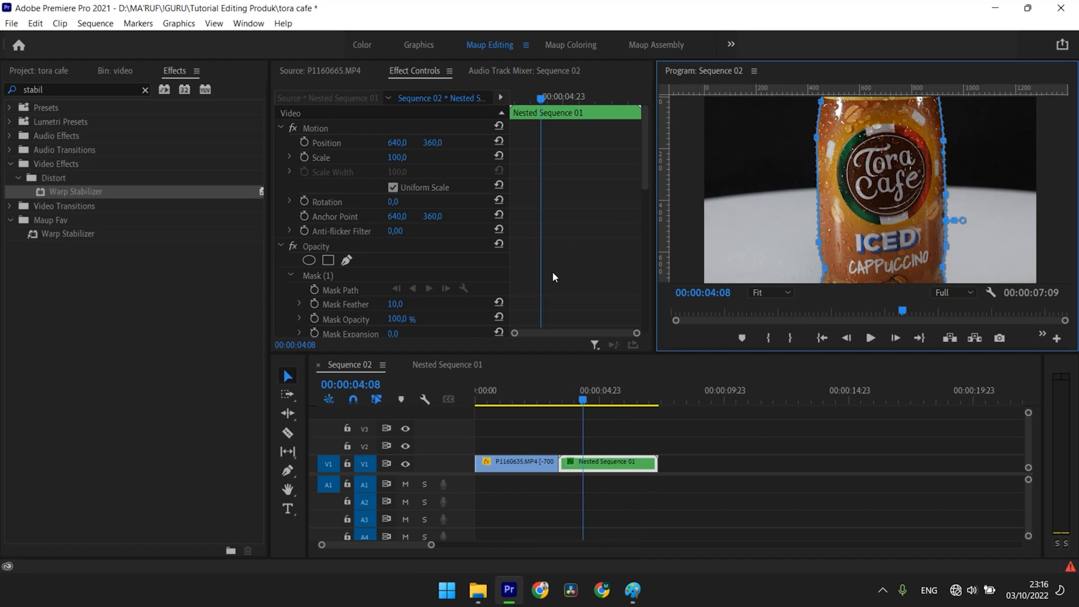
Delete the empty Mask (1) from the nested clip's Opacity effect, keeping the traced Mask (2)
scroll(552, 271, down, 3)
click(330, 205)
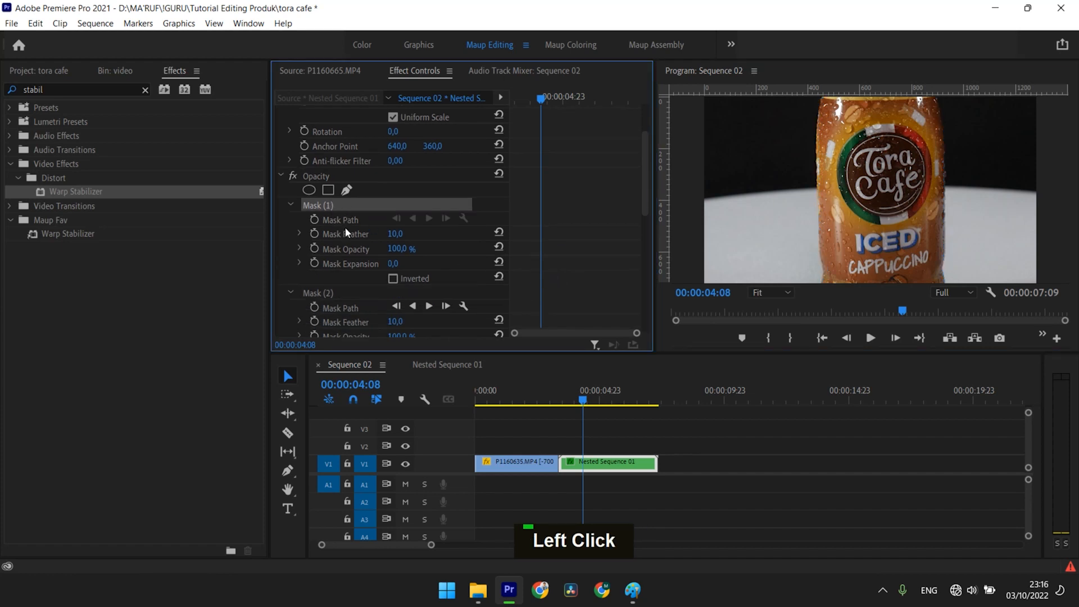
click(325, 294)
scroll(332, 183, down, 1)
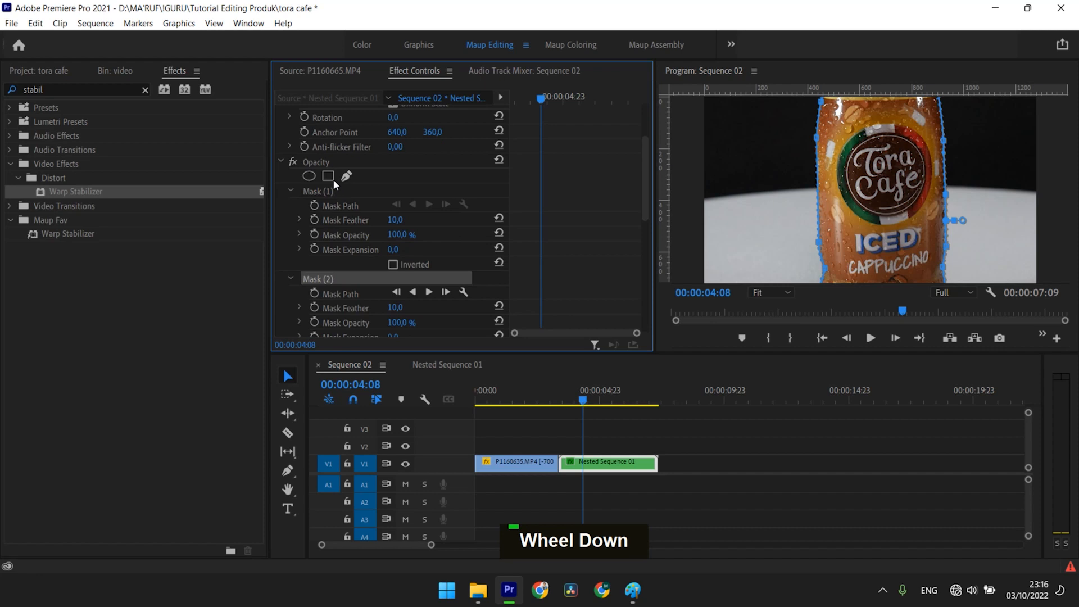
click(327, 191)
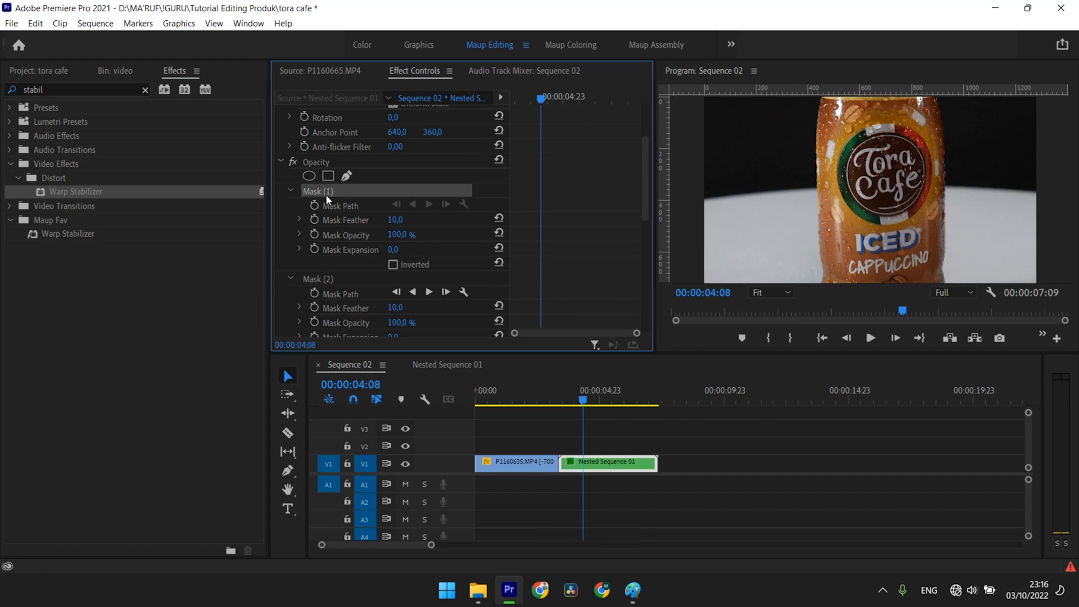
click(326, 194)
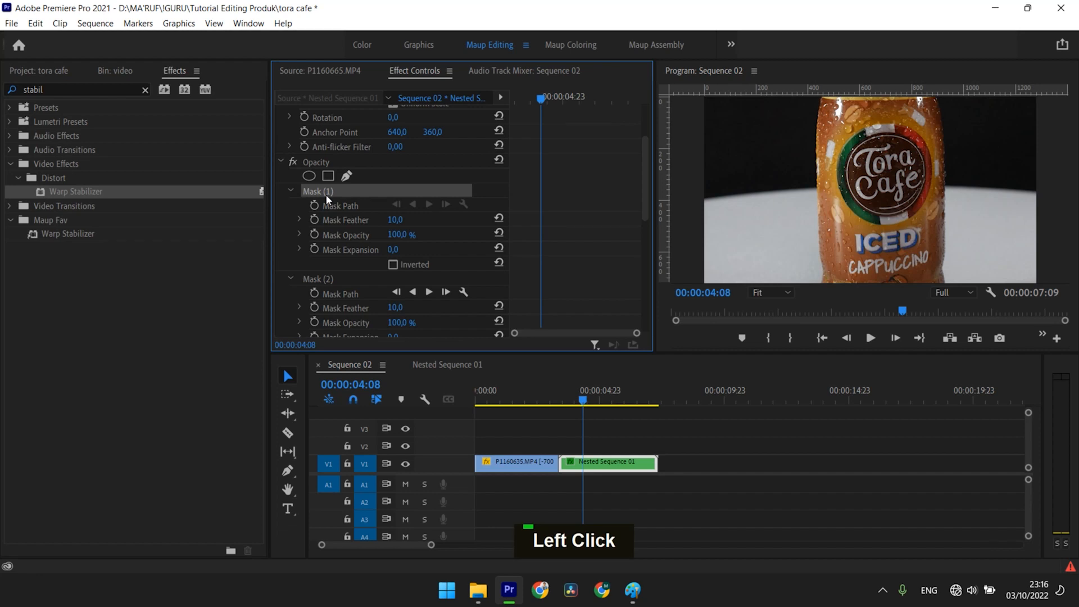
key(Delete)
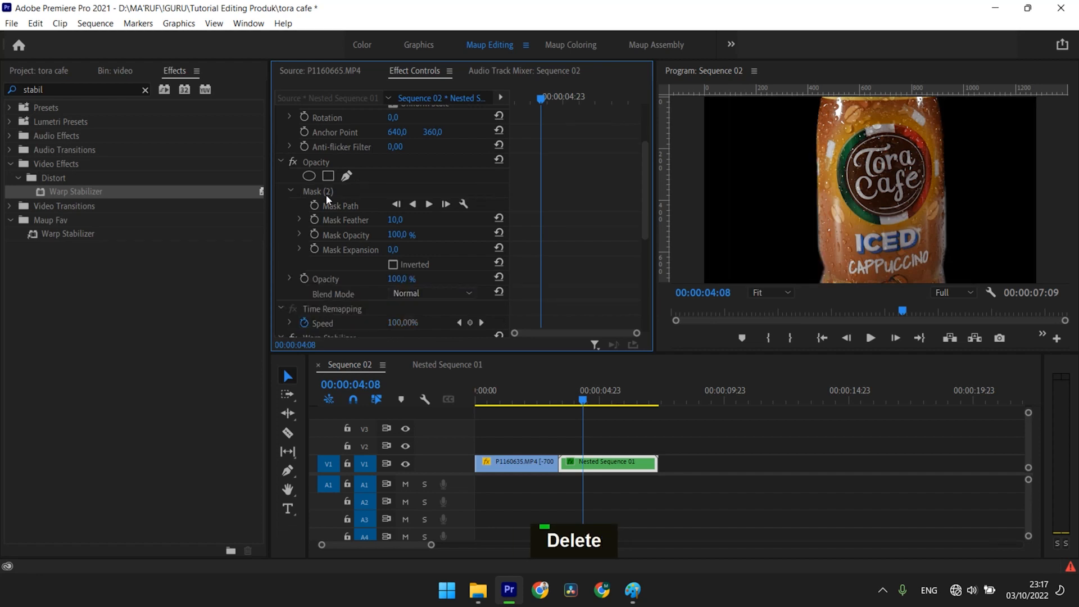
click(326, 192)
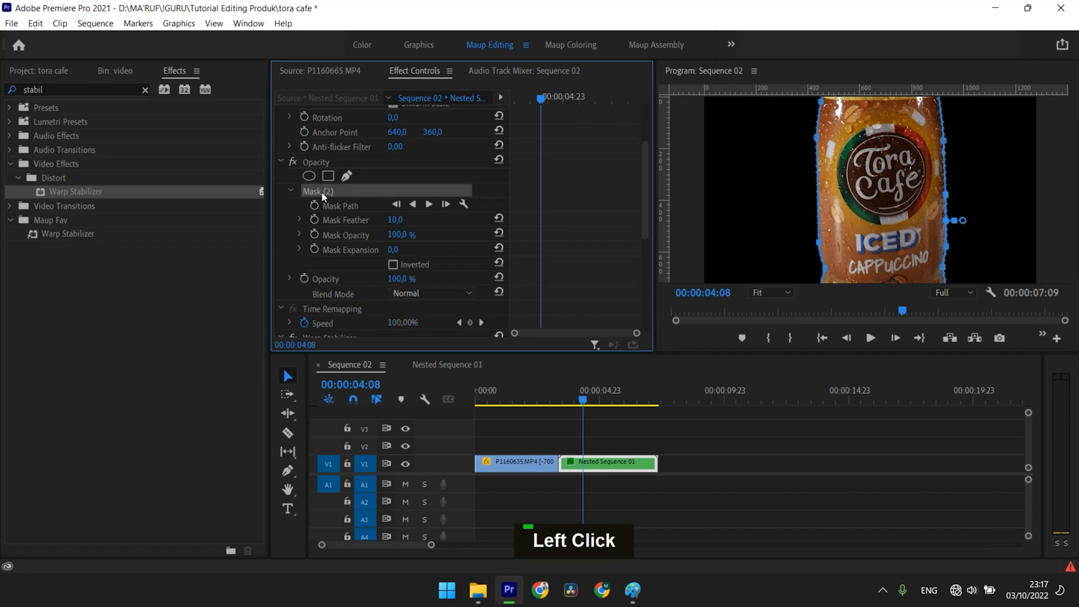
click(317, 162)
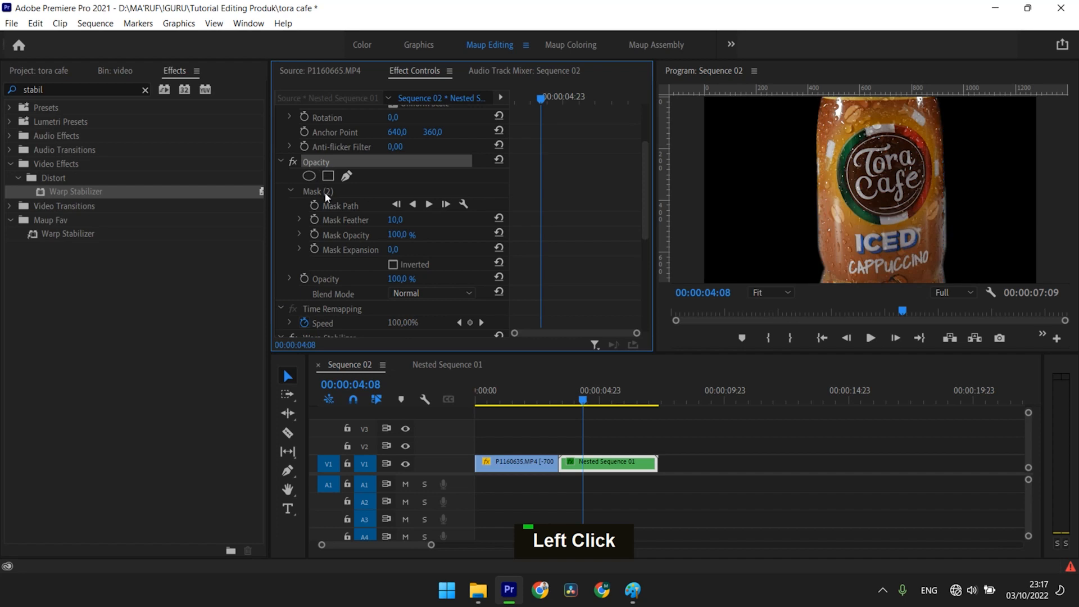
click(325, 193)
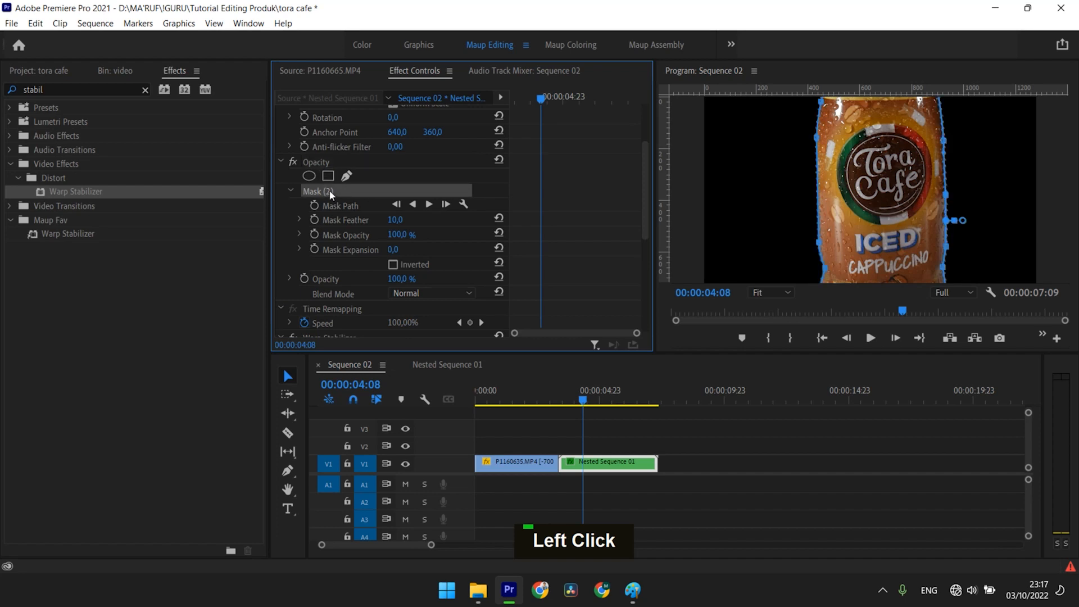
click(676, 451)
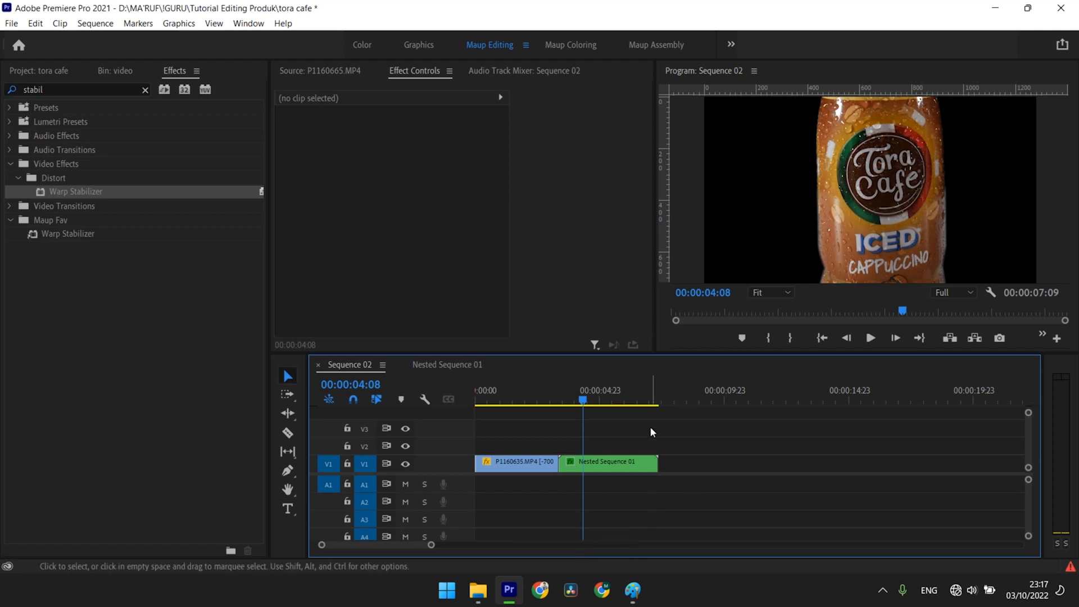
Put the playhead at 00:00:04:09 and raise Nested Sequence 01 from track V1 to V2
drag(731, 401, 749, 409)
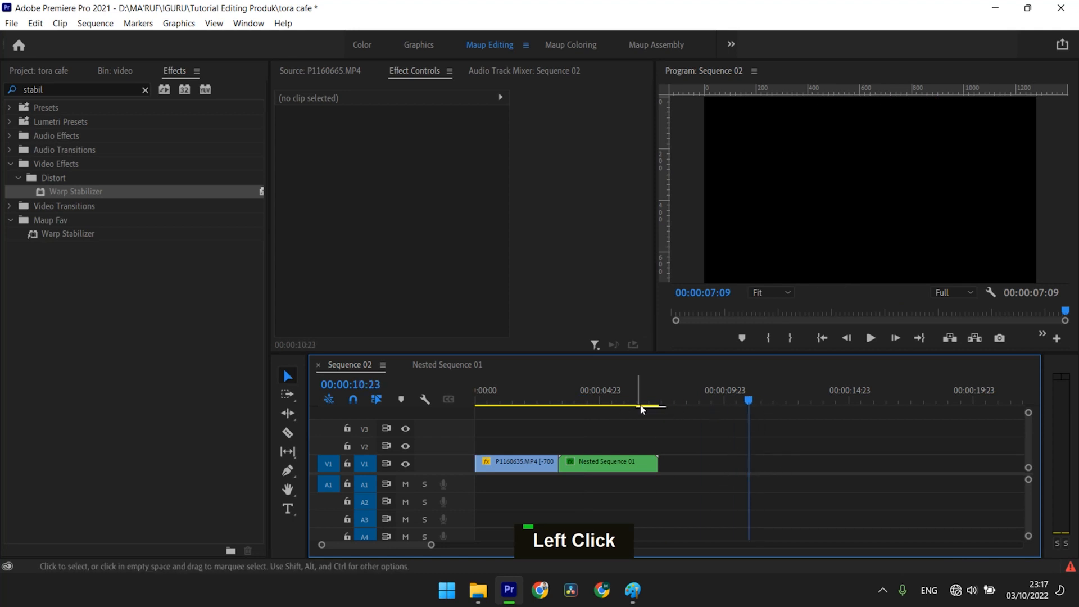
click(620, 400)
click(585, 400)
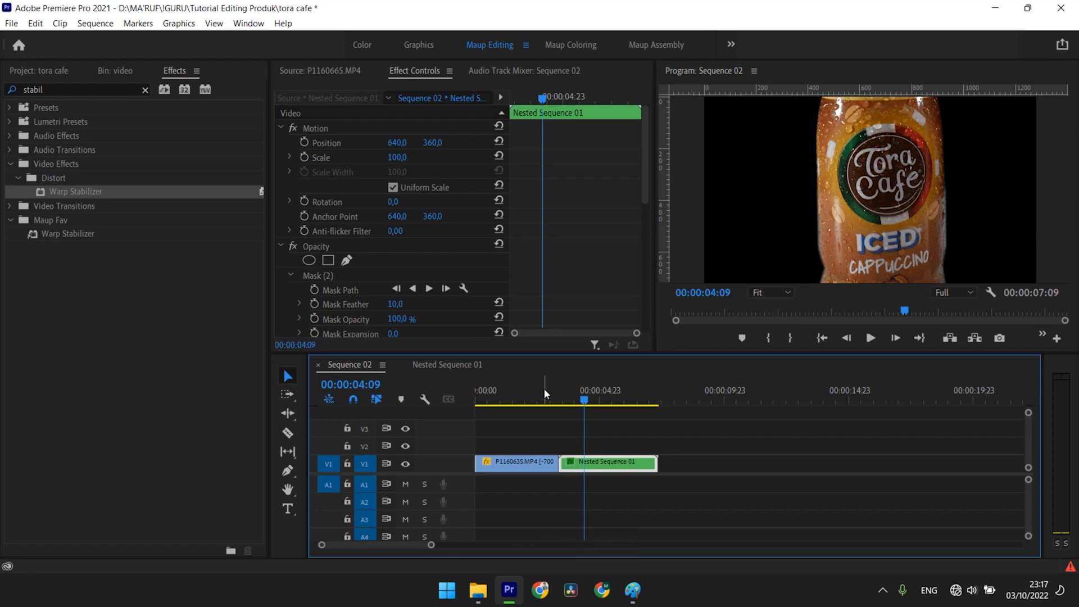
drag(621, 469, 621, 450)
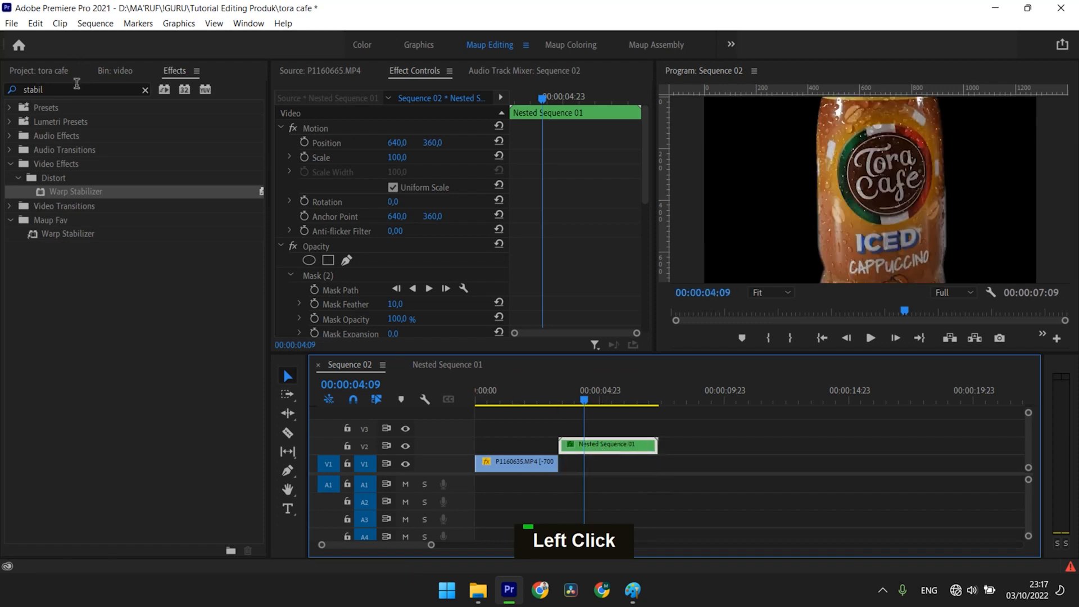
Try the ice glass clip P1160680.MP4 as a background on V1 beneath the nested bottle clip, and remove it
click(104, 76)
scroll(210, 313, down, 3)
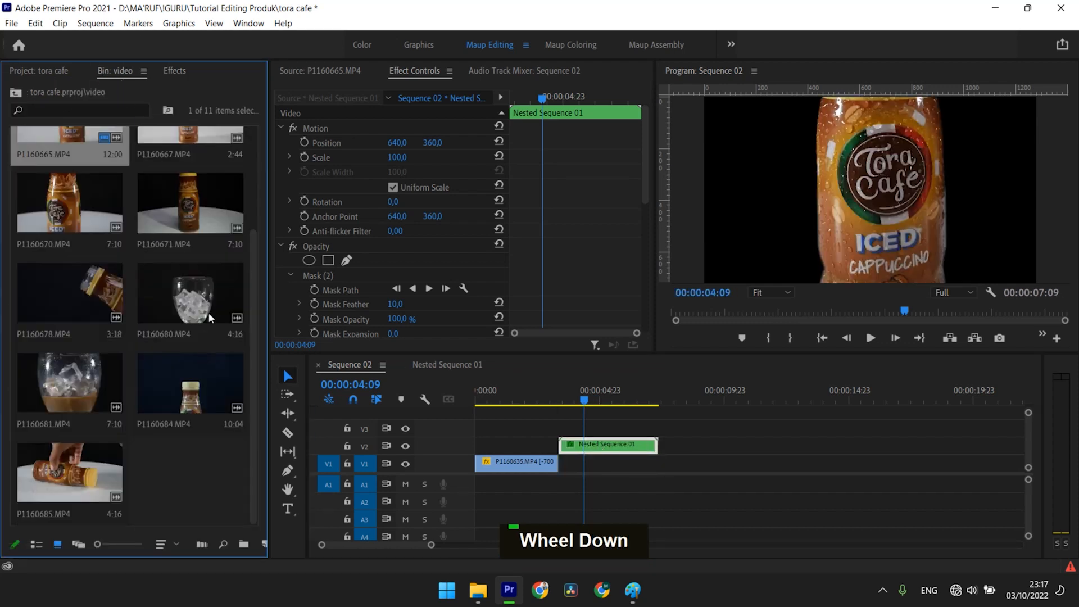
double_click(178, 295)
drag(179, 295, 567, 469)
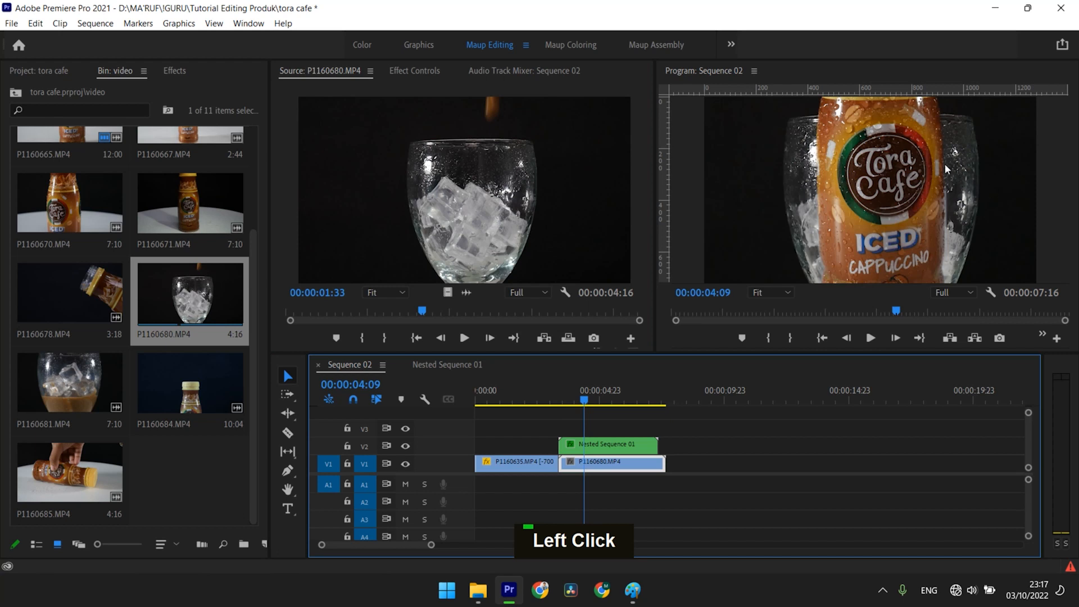
click(581, 467)
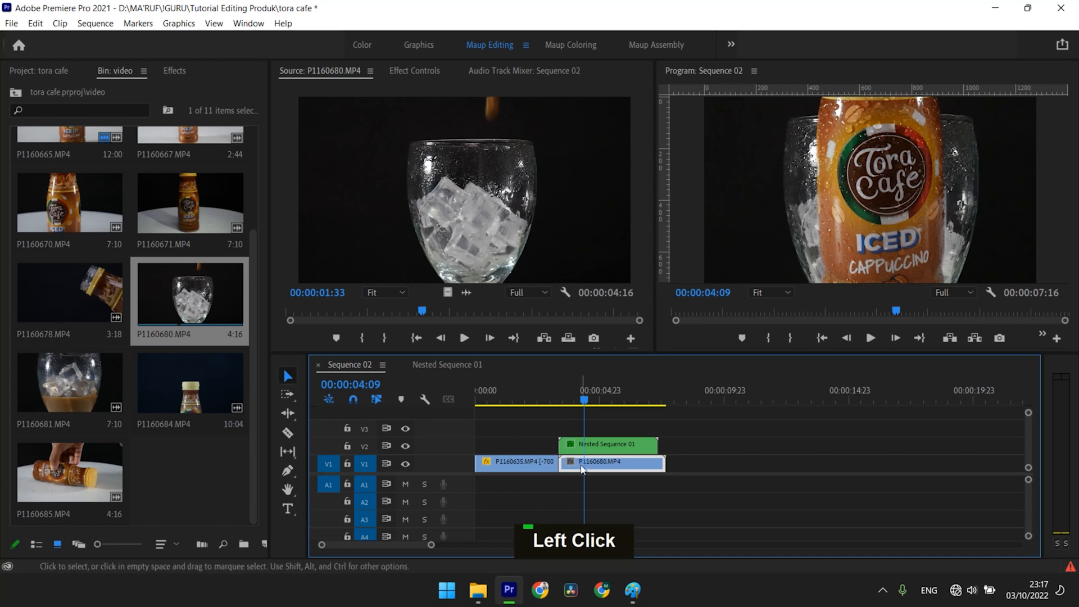
key(Delete)
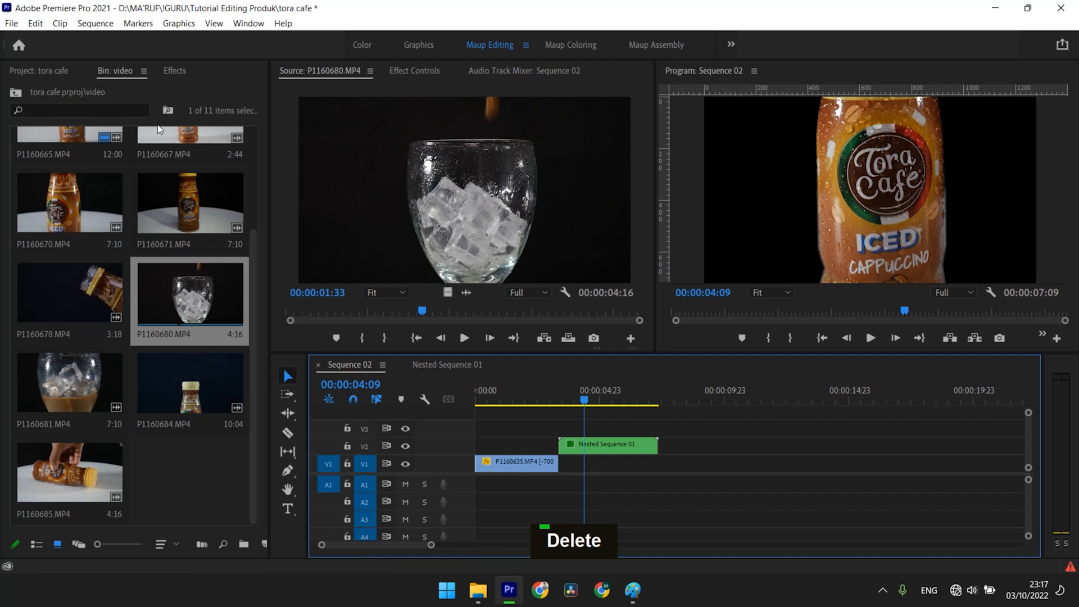
Create a new color matte at 1280 × 720, 23.976 fps, with square pixels
click(61, 71)
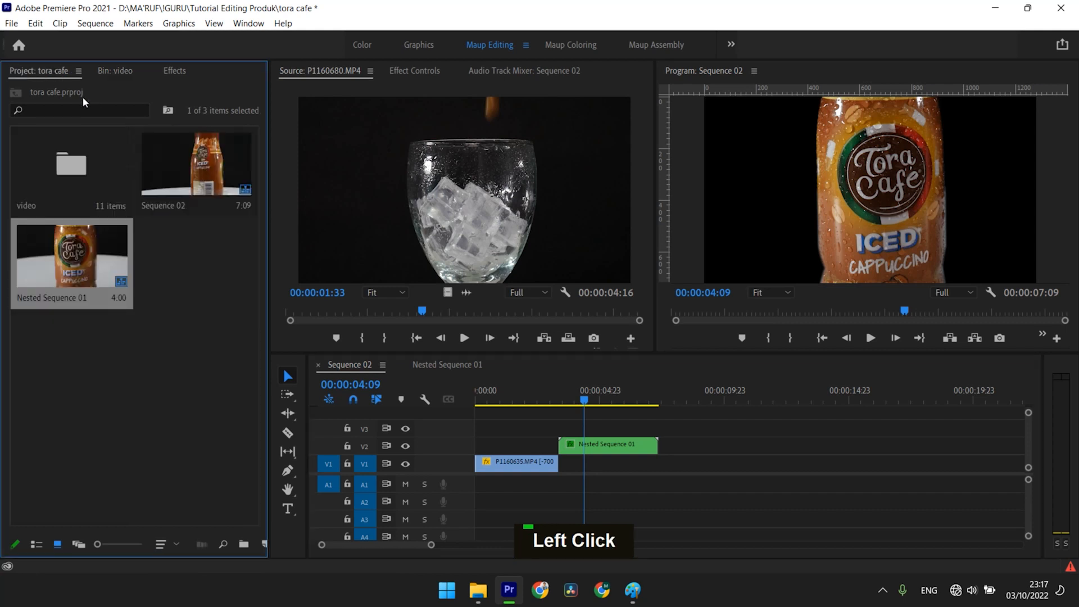
right_click(194, 251)
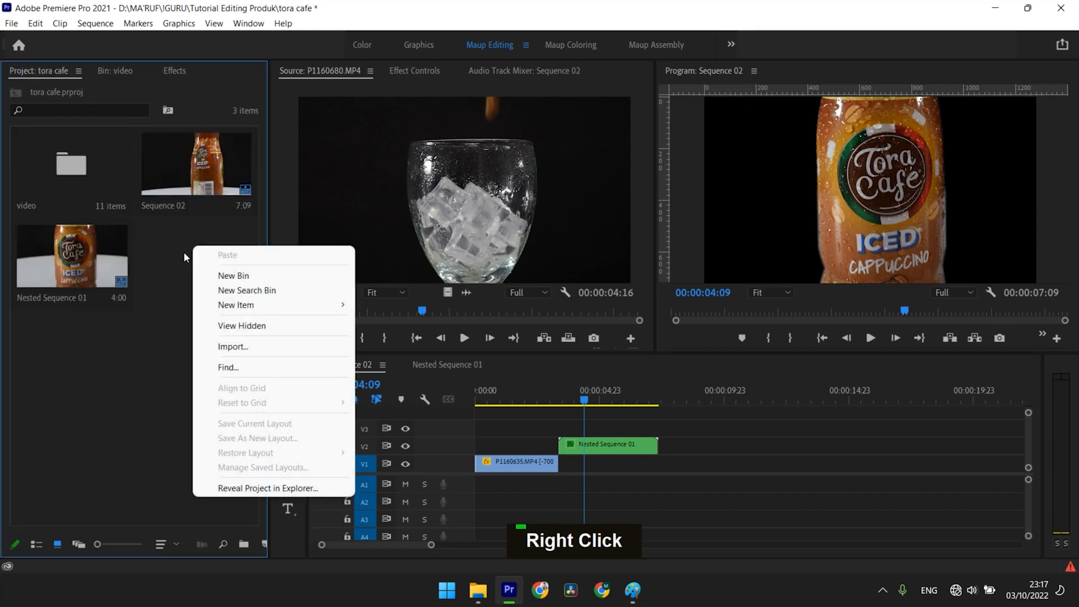
click(173, 253)
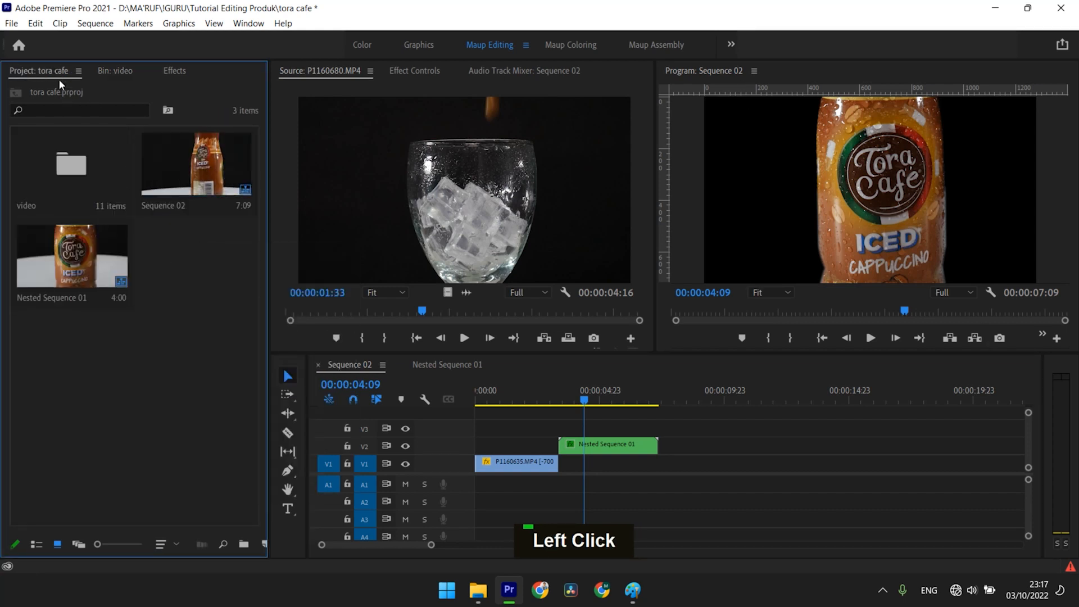
click(11, 24)
mouse_move(33, 39)
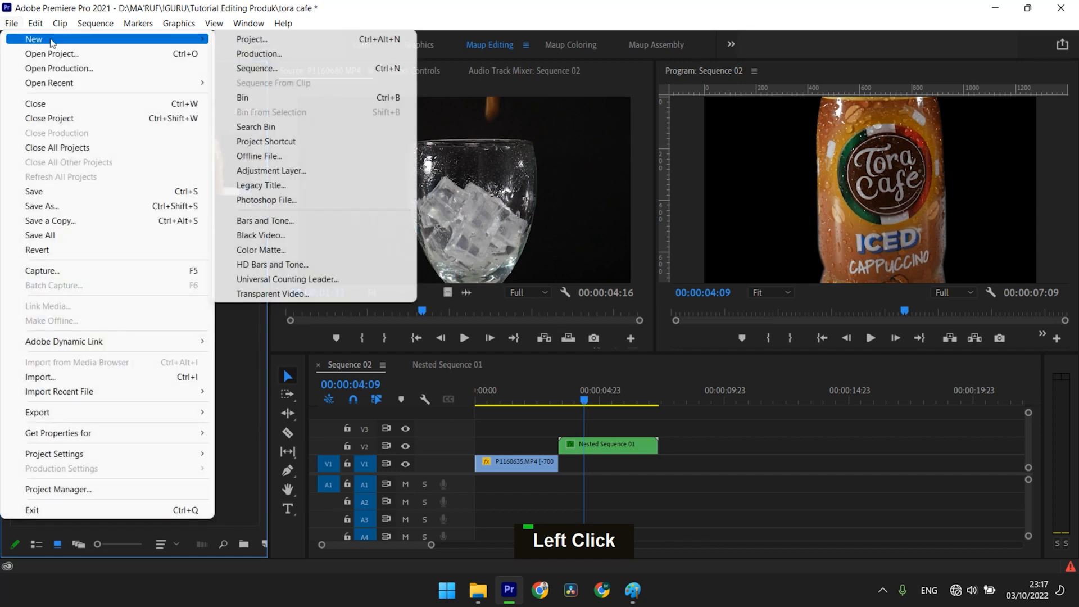
click(306, 250)
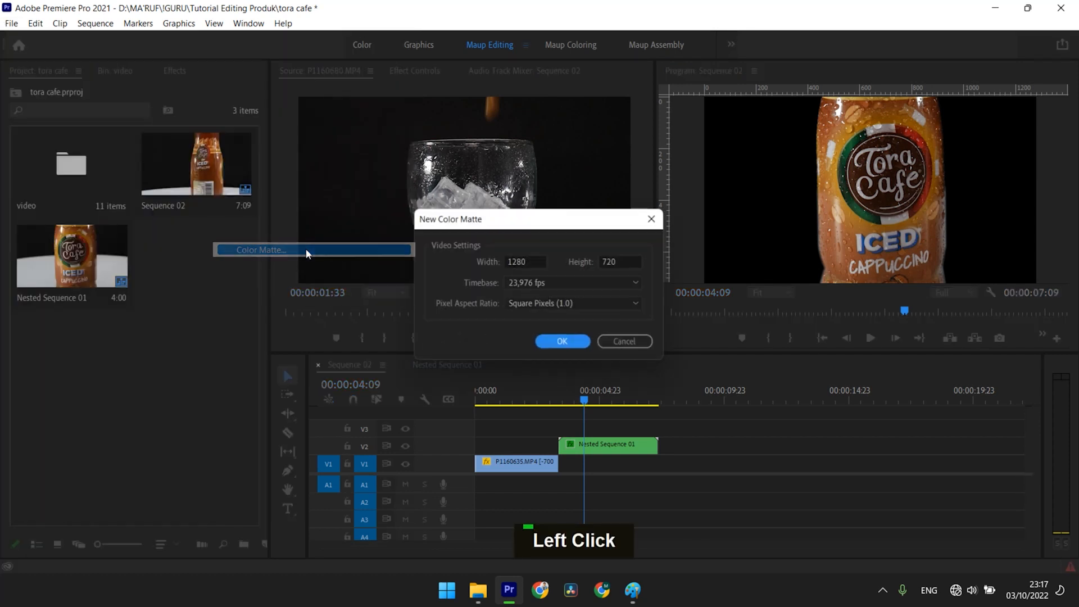
click(563, 343)
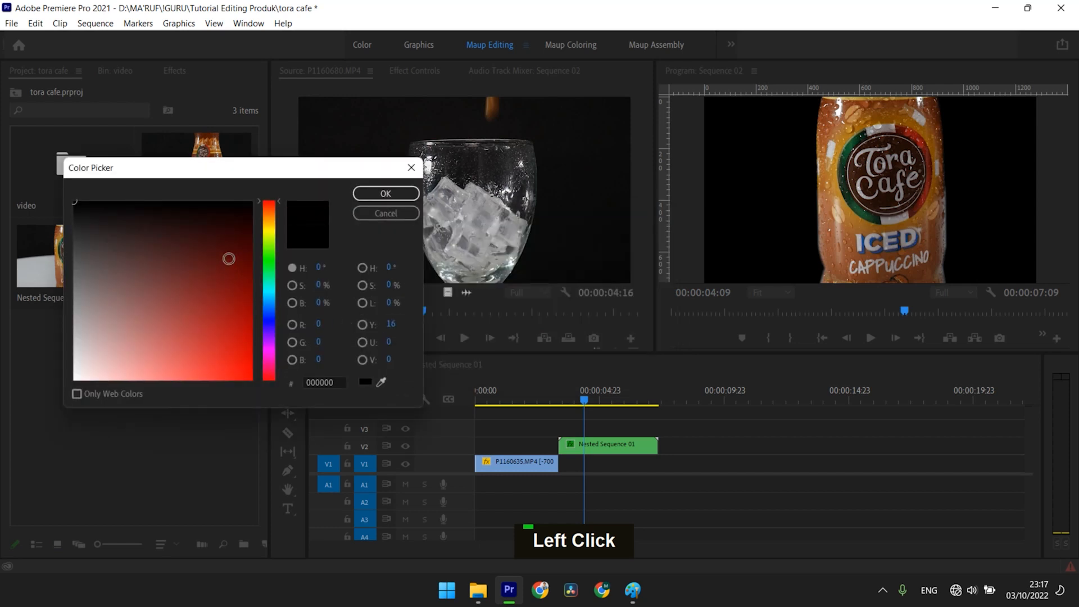
Give the new matte a pure white color (FFFFFF) and name it putih
drag(229, 259, 2, 408)
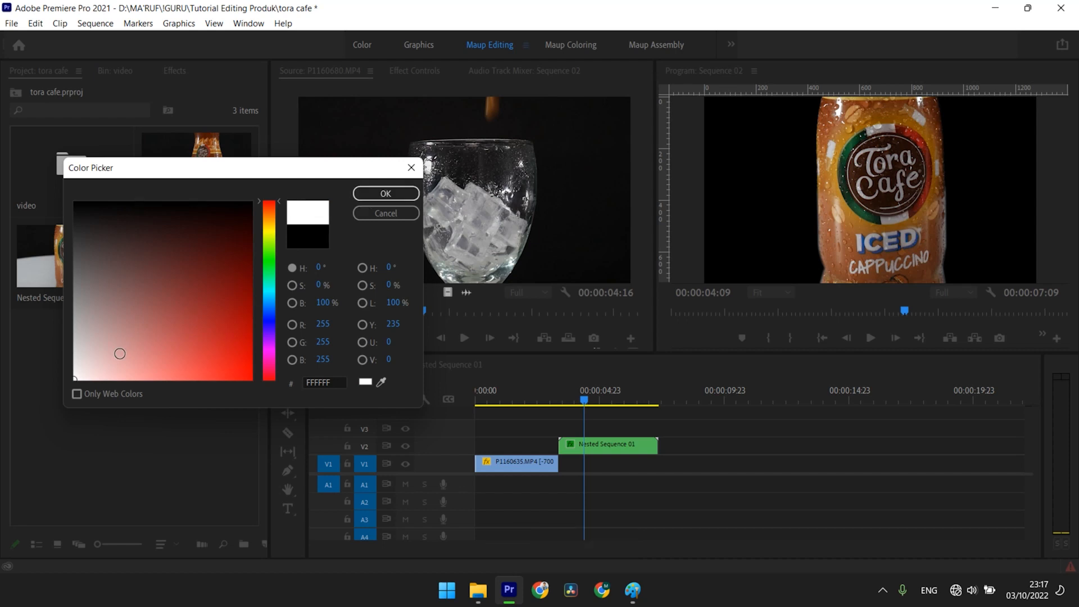
drag(124, 353, 3, 396)
click(387, 194)
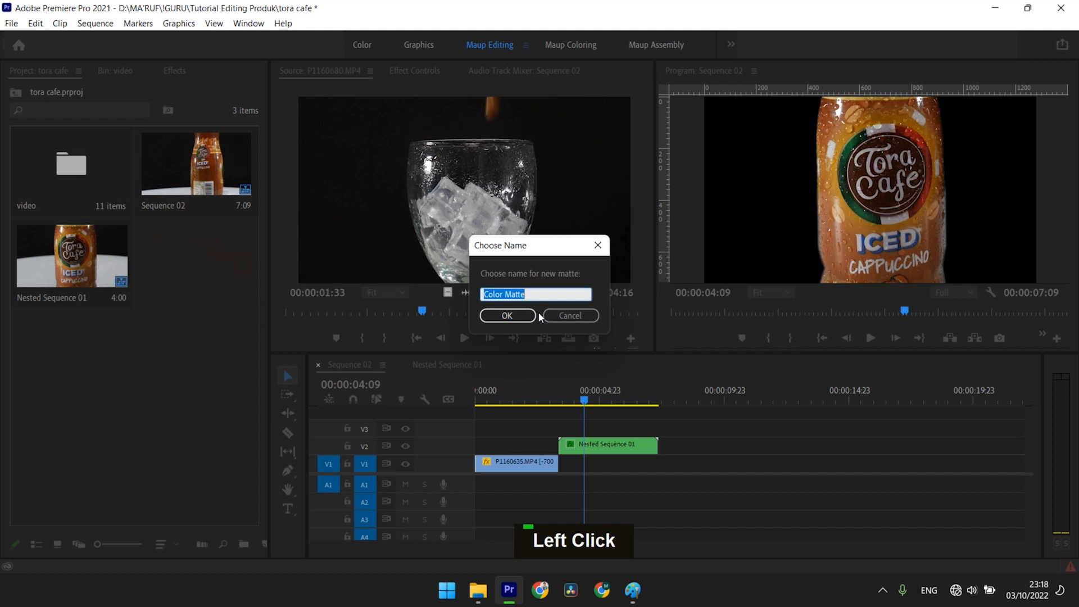
text(putih)
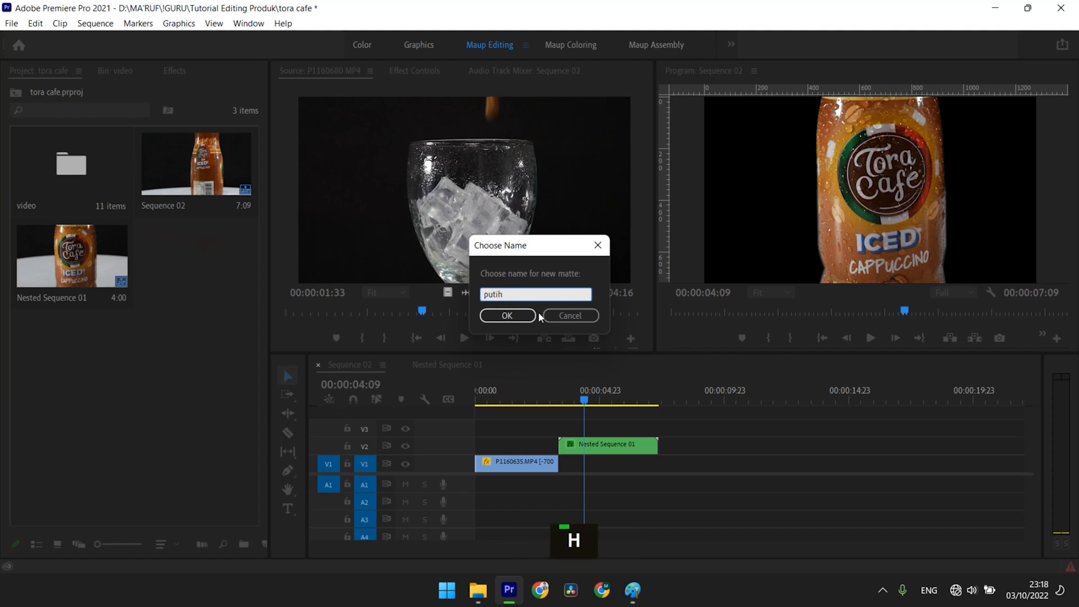
key(Return)
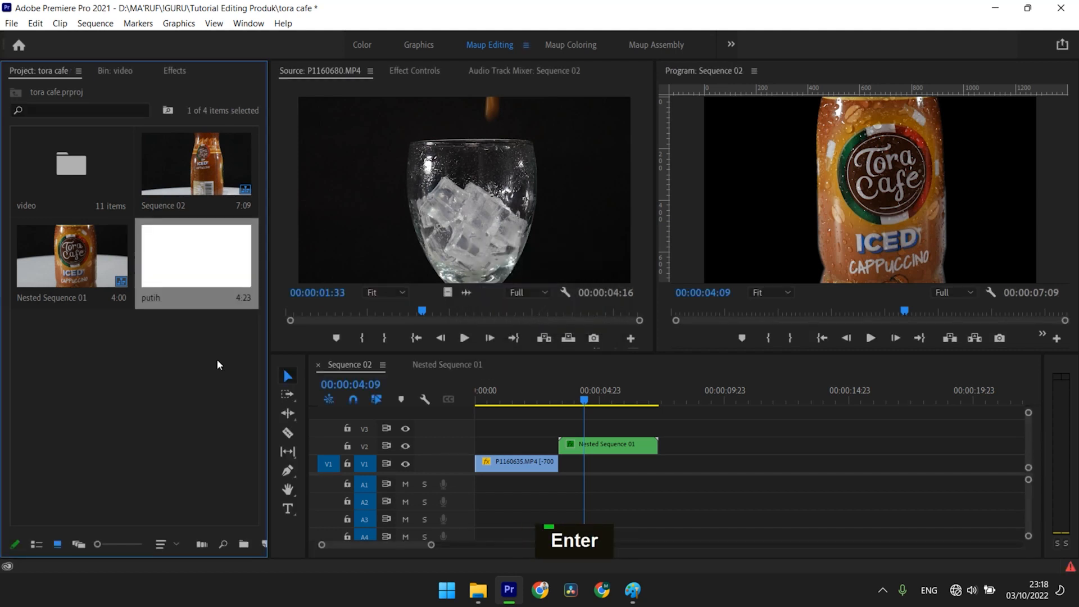
Place the putih matte on V1 beneath the nested bottle clip, directly after P1160635.MP4, and preview up to 00:00:05:10
drag(182, 261, 585, 463)
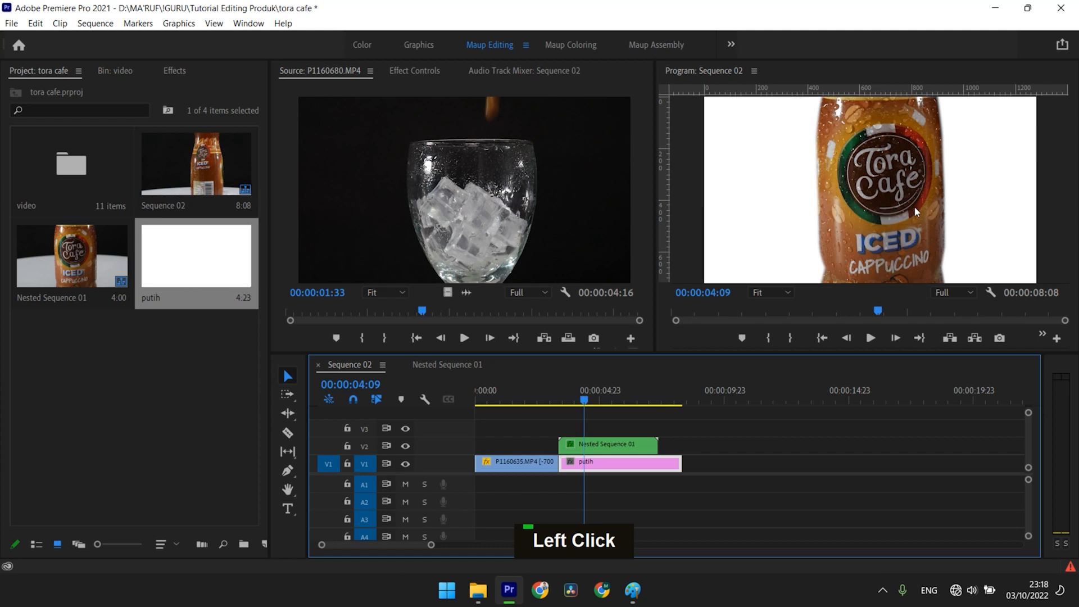
click(555, 403)
drag(555, 411, 610, 422)
Set the Mask Feather of Mask (2) on Nested Sequence 01 to 139
click(610, 444)
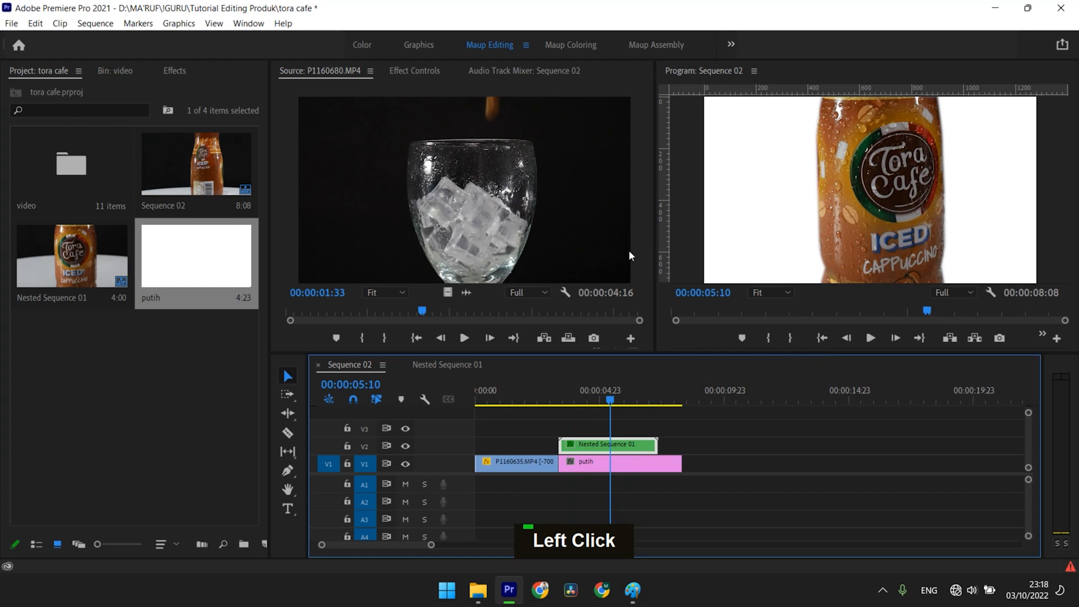
click(403, 72)
scroll(552, 221, down, 3)
scroll(552, 221, down, 2)
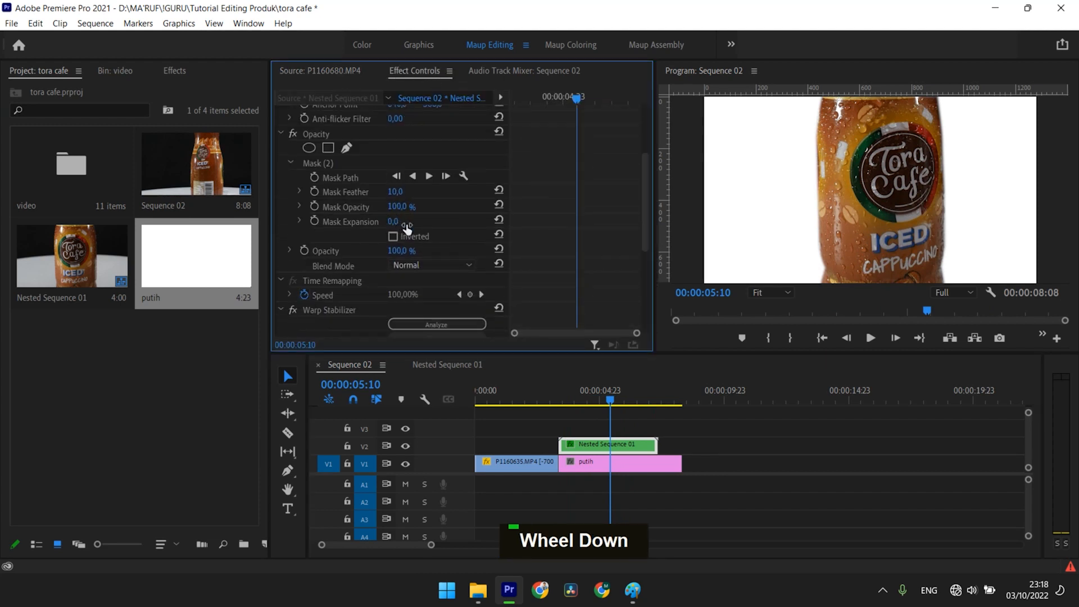
drag(397, 192, 469, 191)
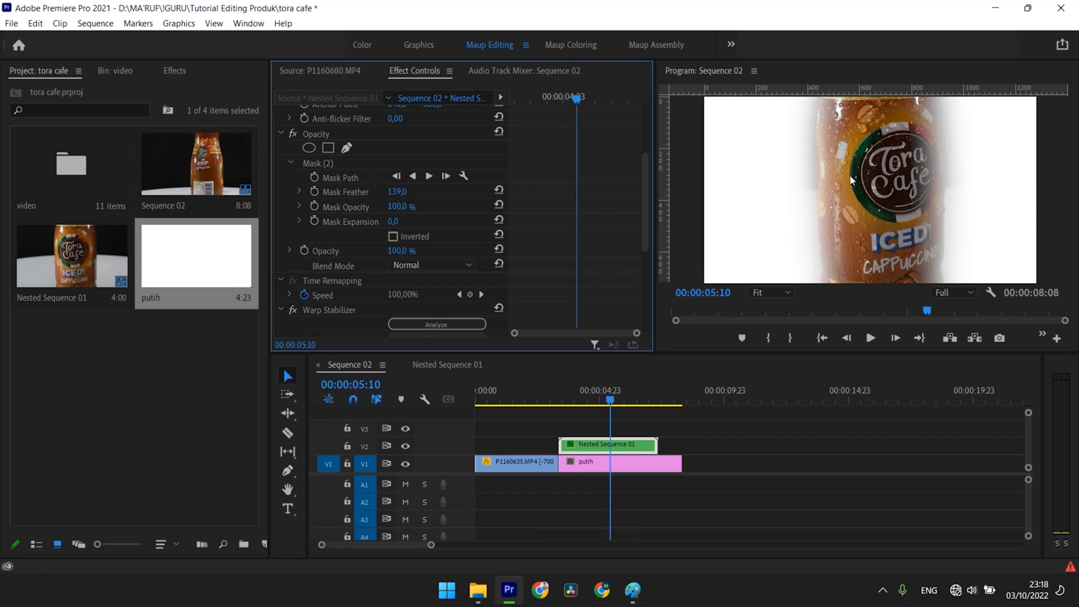
Show the Mask (2) outline on the bottle and reduce its Mask Feather to 3
click(327, 163)
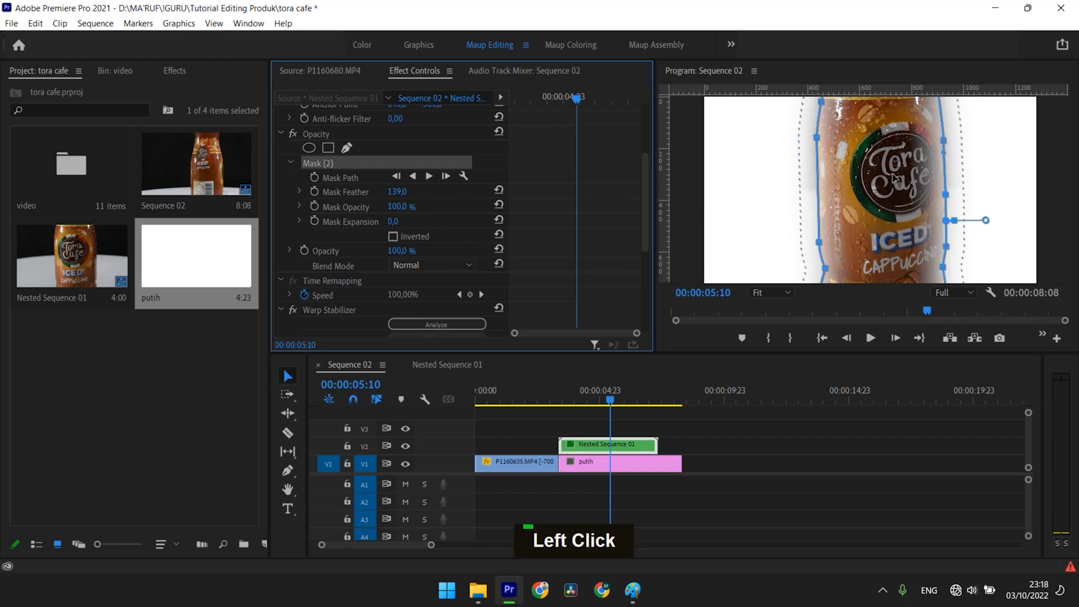
click(326, 173)
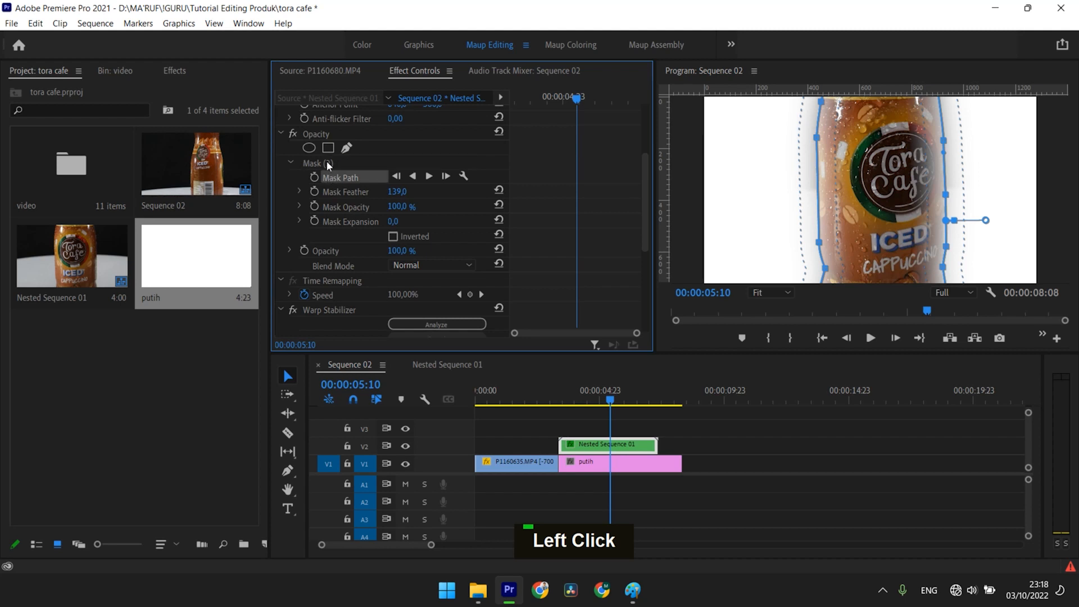
double_click(328, 162)
drag(400, 192, 354, 192)
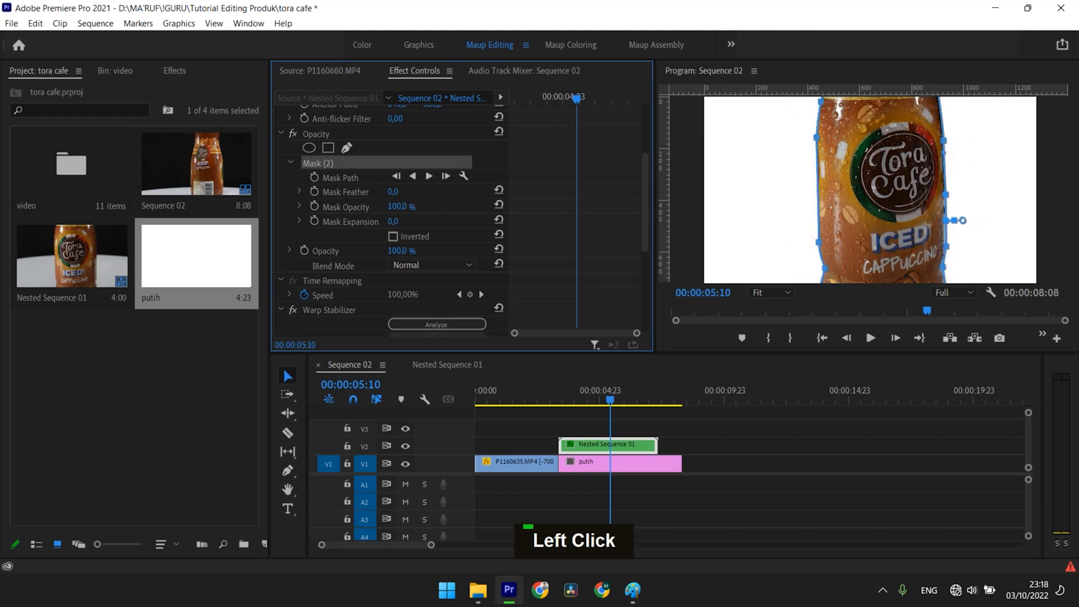
click(714, 454)
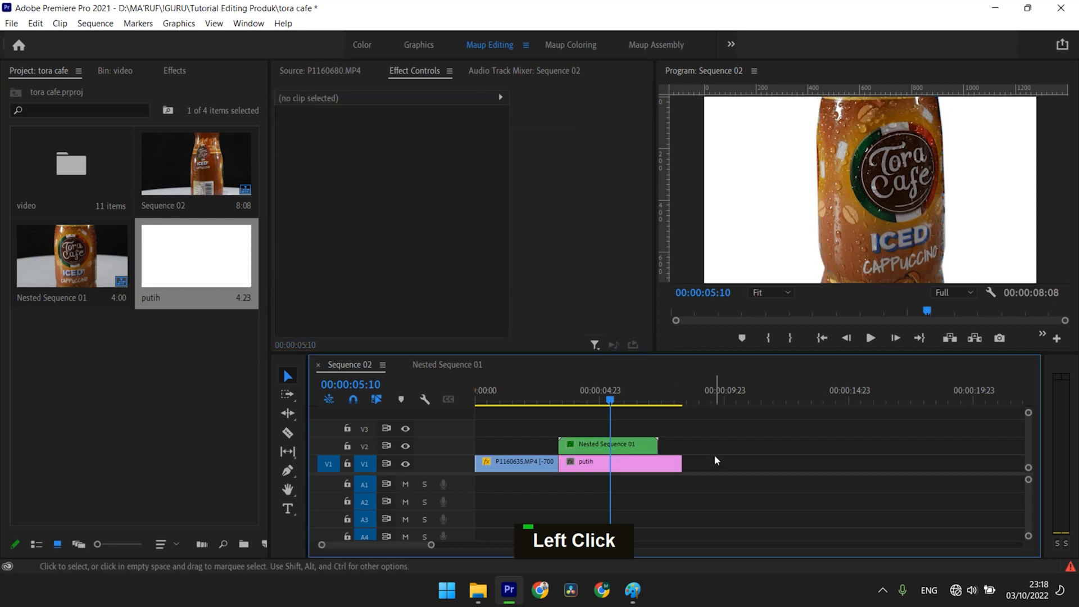
Set the Mask Feather of the nested bottle clip's Mask (2) to 13
click(610, 443)
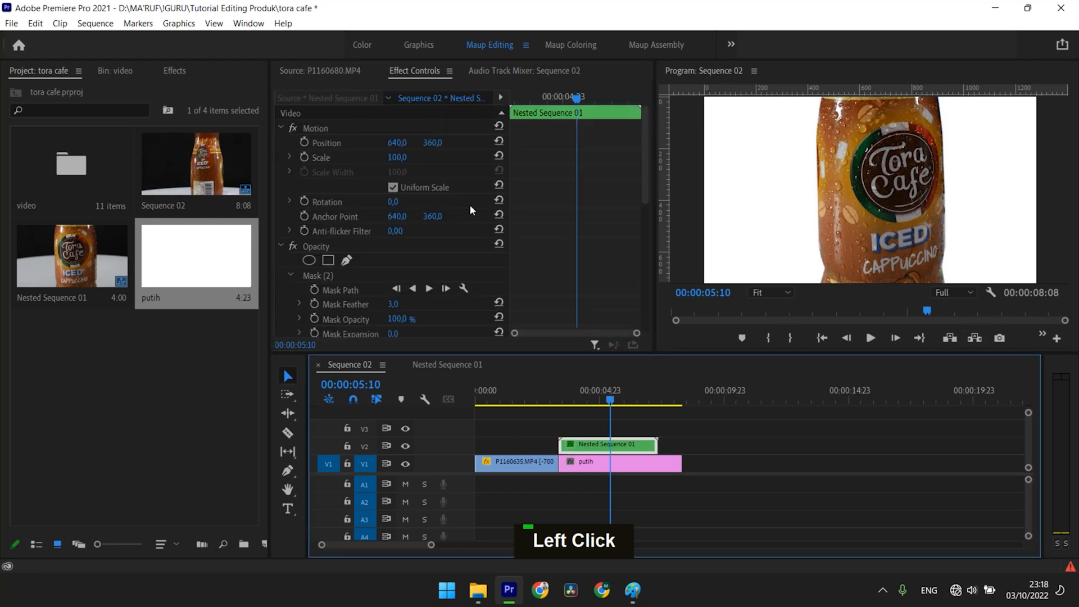
scroll(573, 250, down, 4)
scroll(393, 219, down, 4)
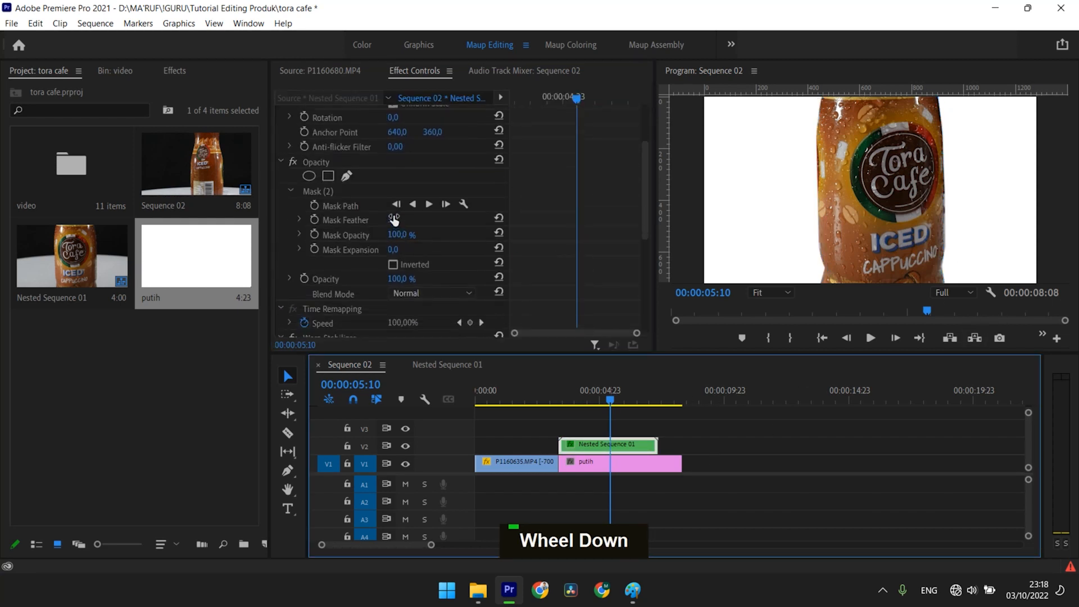
click(400, 220)
text(100)
key(Return)
drag(401, 220, 404, 221)
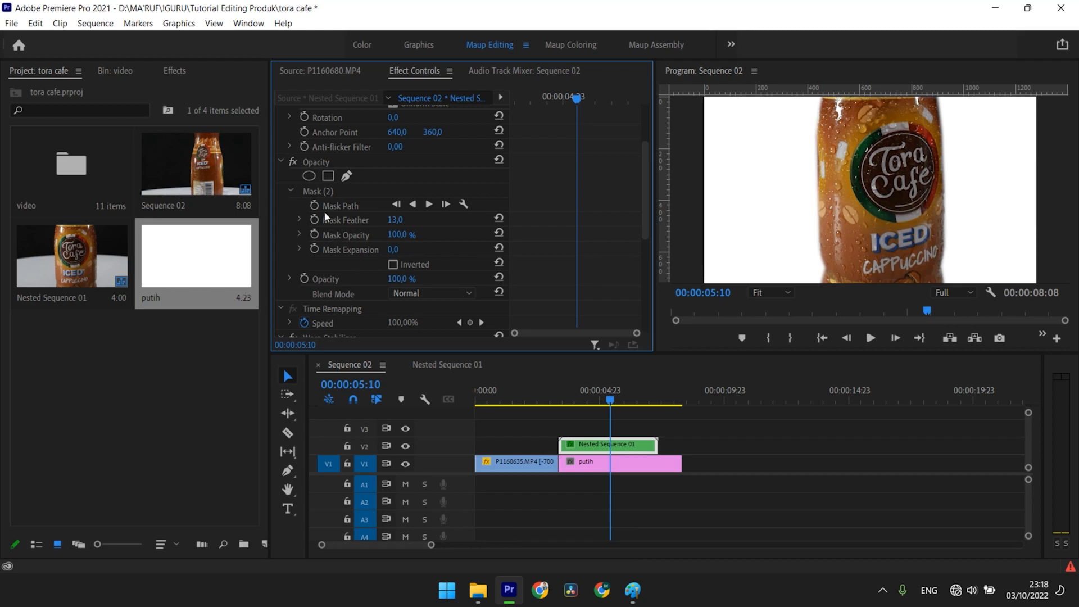
Try a Mask Expansion of -115 on Mask (2) and undo the change
click(320, 191)
drag(394, 249, 330, 249)
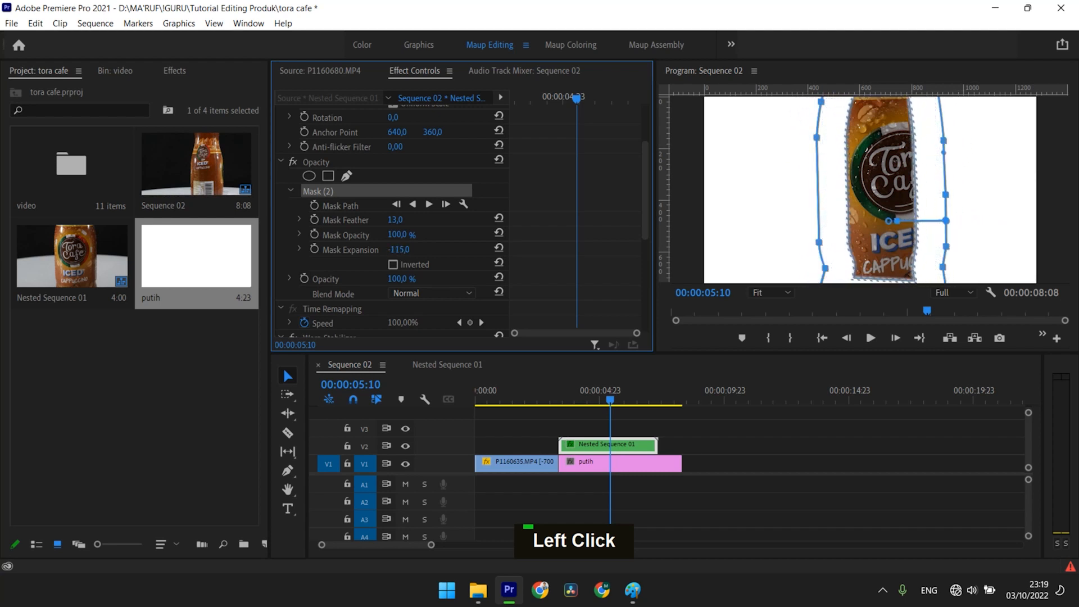
key(ctrl)
key(ctrl+z)
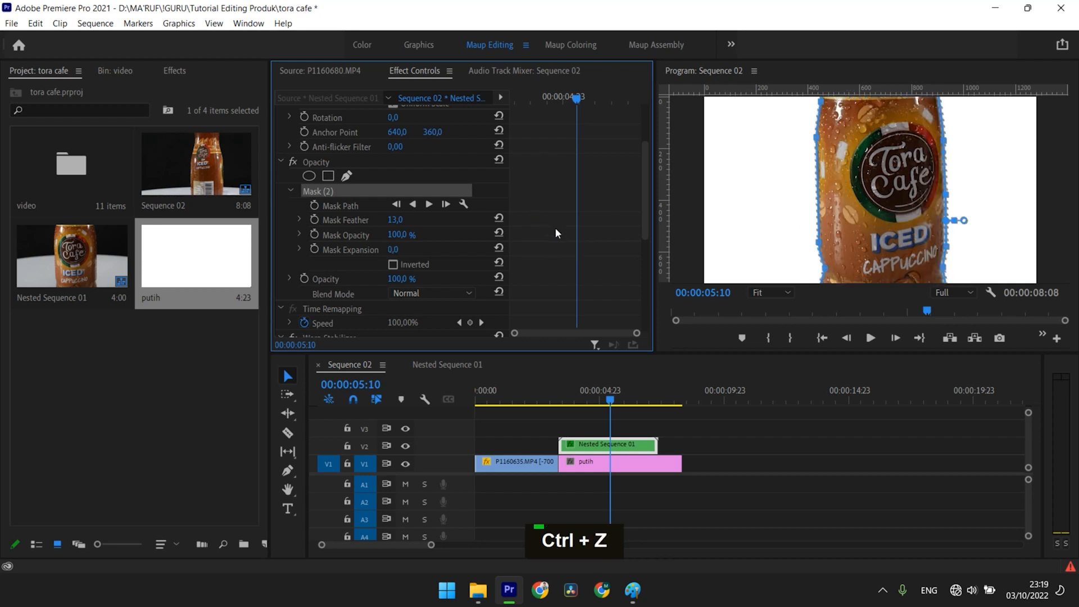
scroll(572, 234, down, 2)
scroll(572, 235, up, 2)
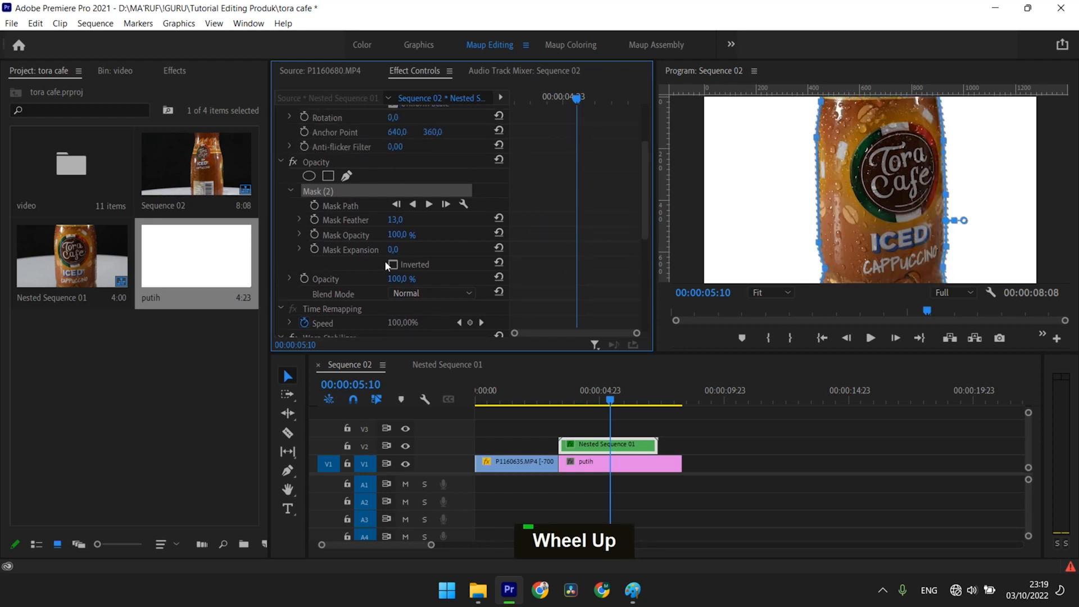
Try a Mask Expansion of -18 on Mask (2) of the nested bottle clip and undo the change
click(706, 434)
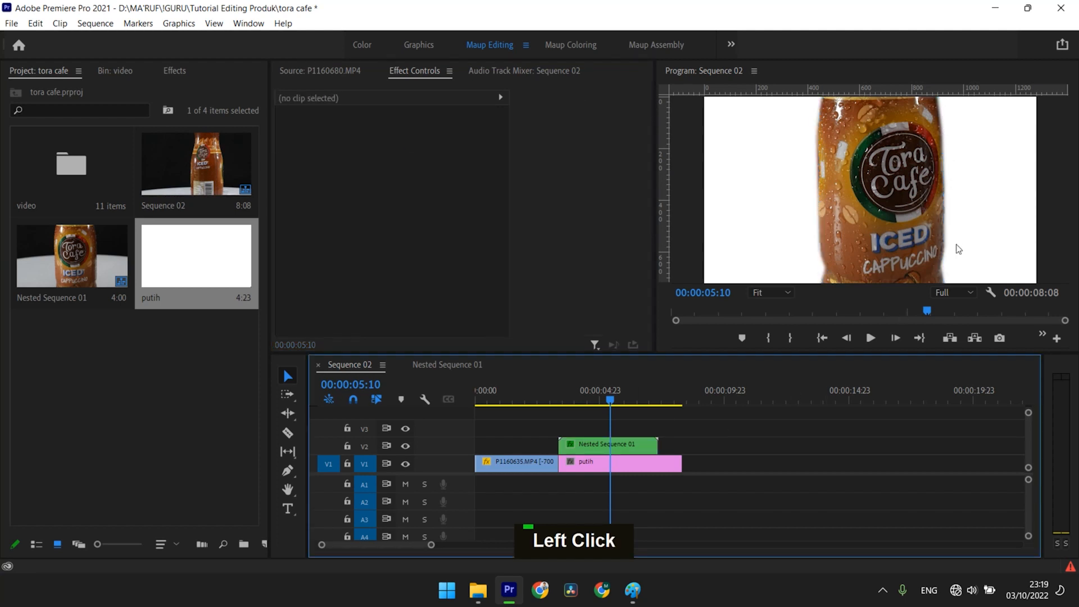
click(625, 449)
scroll(512, 303, down, 3)
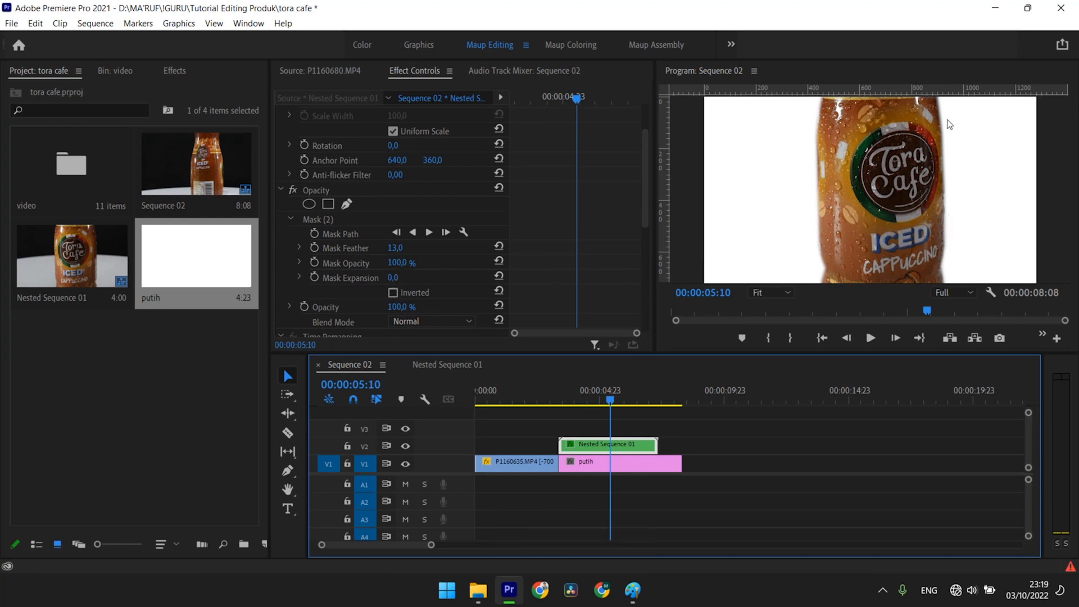
click(331, 220)
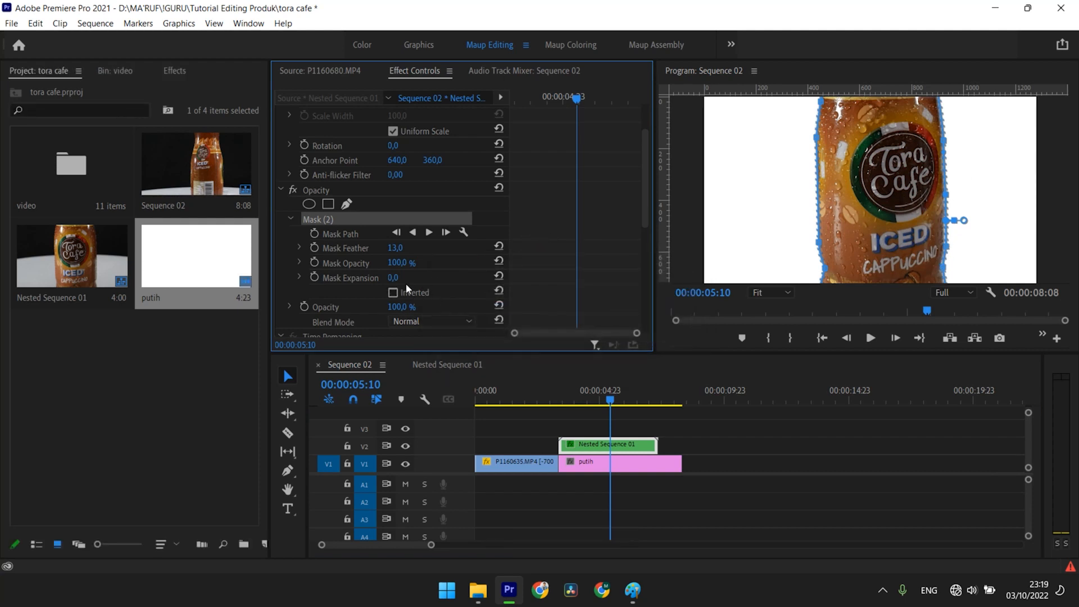
drag(396, 279, 386, 279)
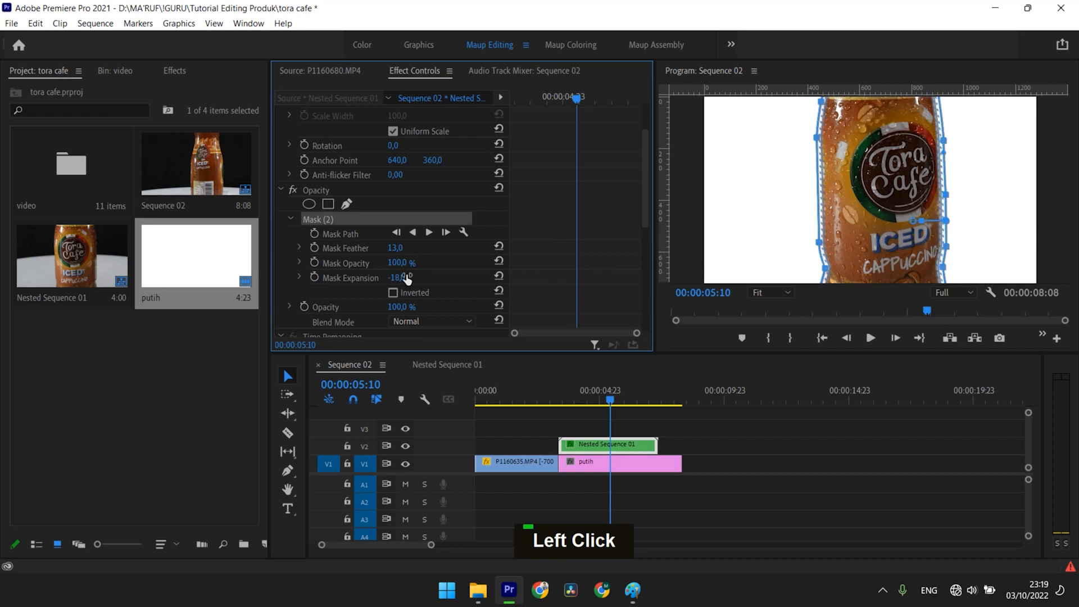
key(ctrl+z)
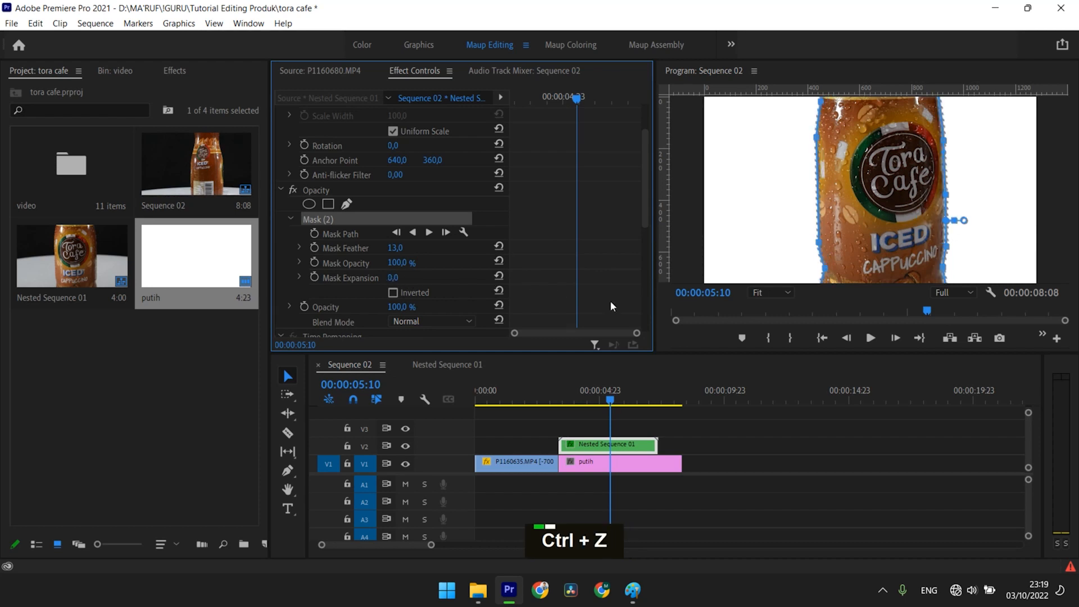
Delete the white putih matte clip from track V1 beneath the nested bottle clip
click(715, 447)
click(605, 469)
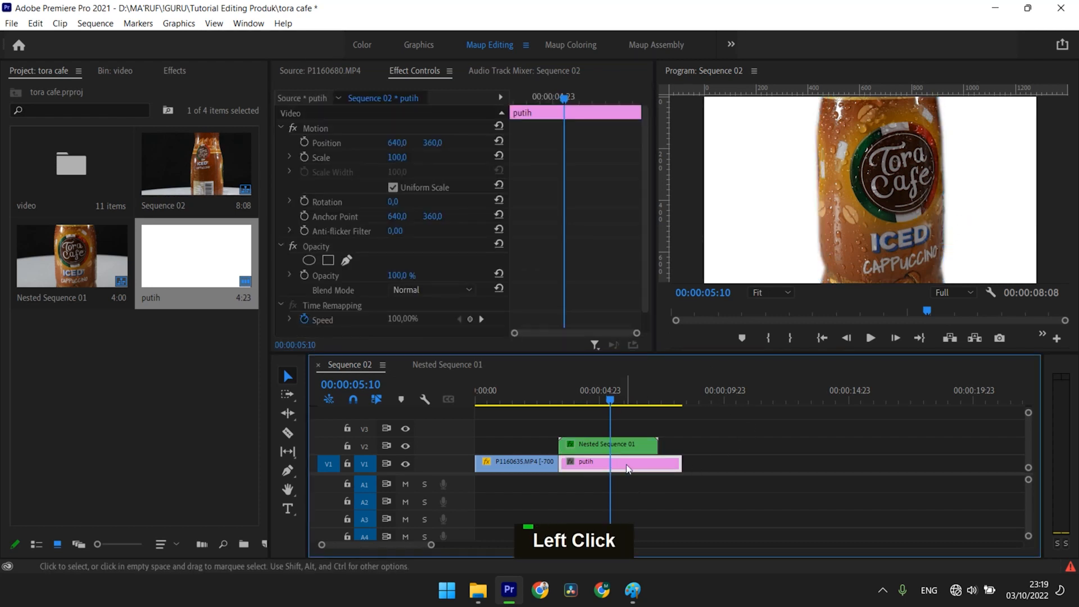
key(Delete)
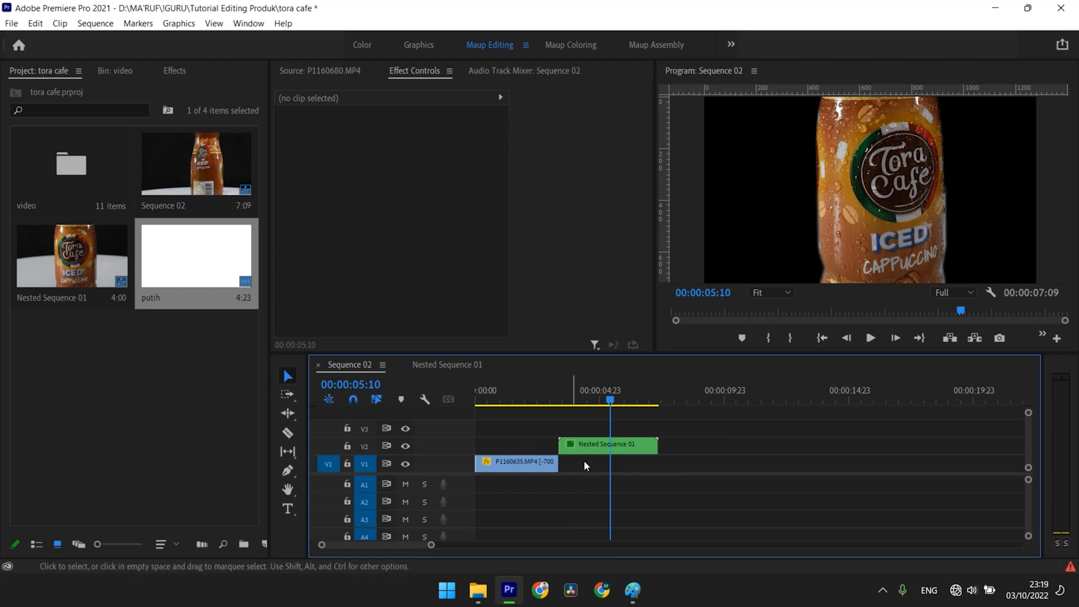
Nudge the lower point on the right edge of Mask (2) inward to fit the bottle at 00:00:05:10
click(623, 450)
click(329, 271)
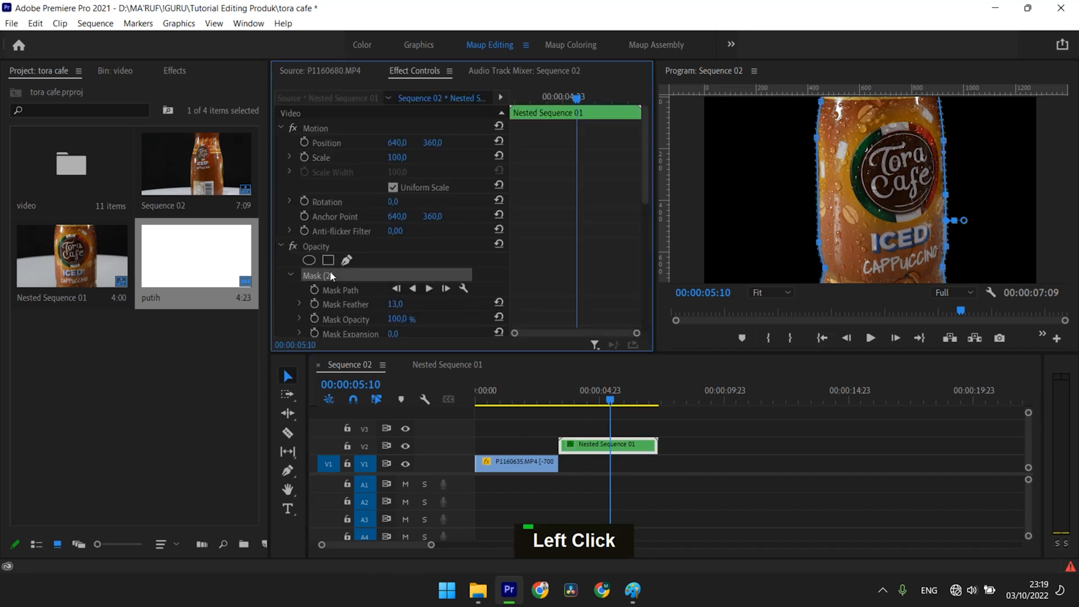
click(951, 252)
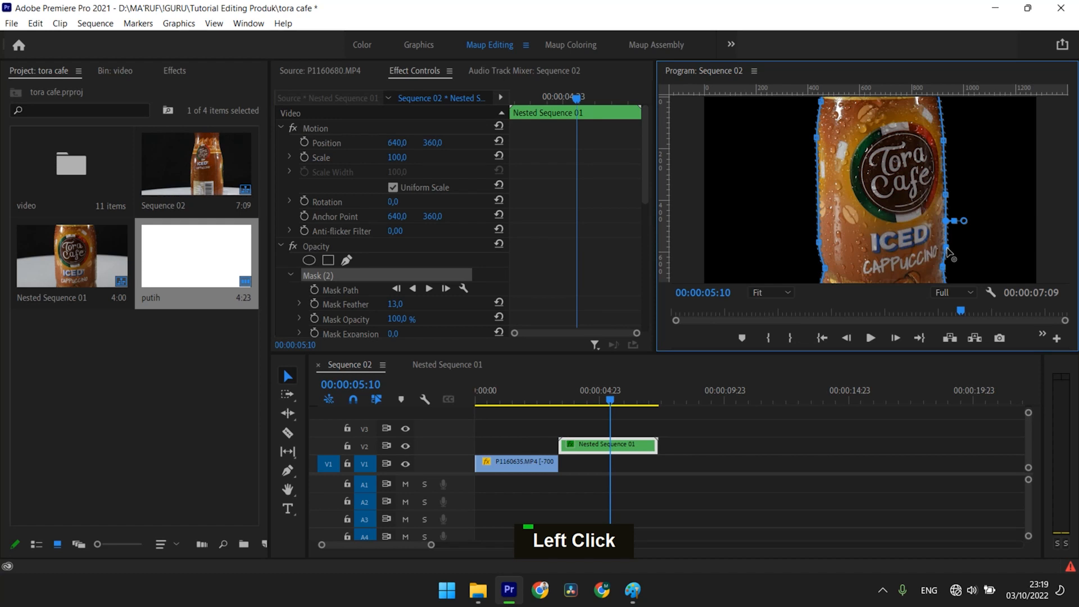
drag(947, 249, 946, 249)
click(699, 448)
At 00:00:06:12, refine the lower right edge of Mask (2) so it follows the bottle outline
drag(606, 406, 636, 401)
click(636, 447)
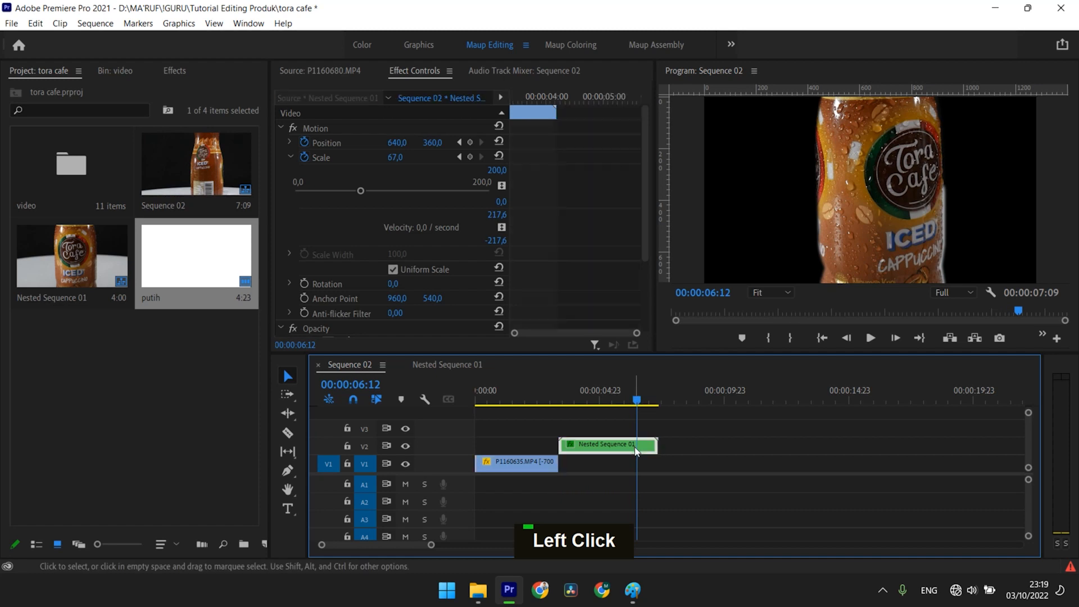
click(329, 276)
click(949, 248)
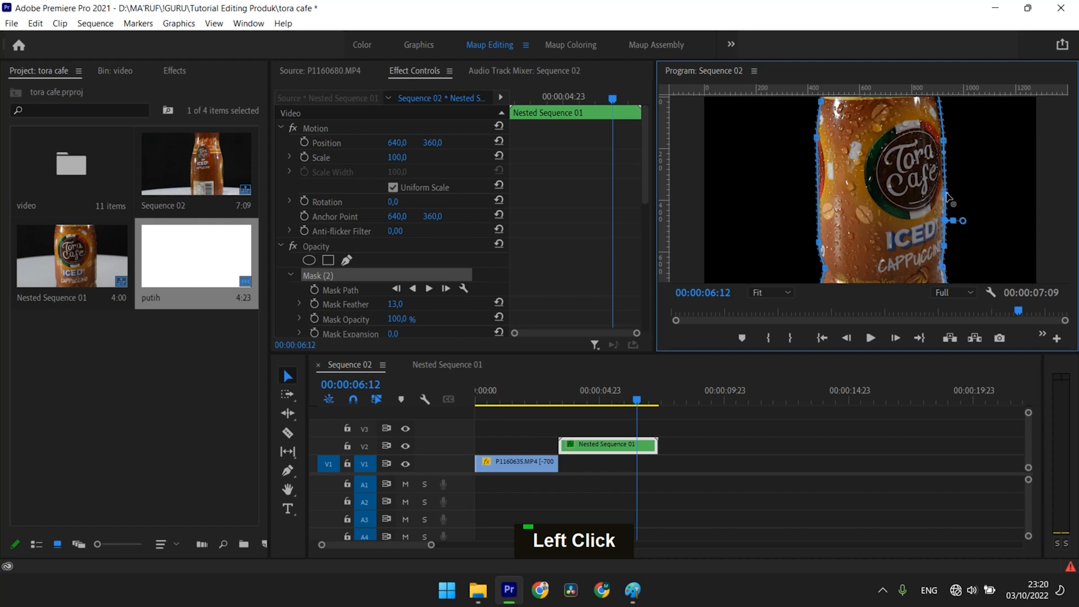
click(722, 427)
At 00:00:06:09, move the middle and lower points on the right edge of Mask (2) closer to the bottle
click(586, 402)
drag(587, 403, 636, 407)
click(629, 446)
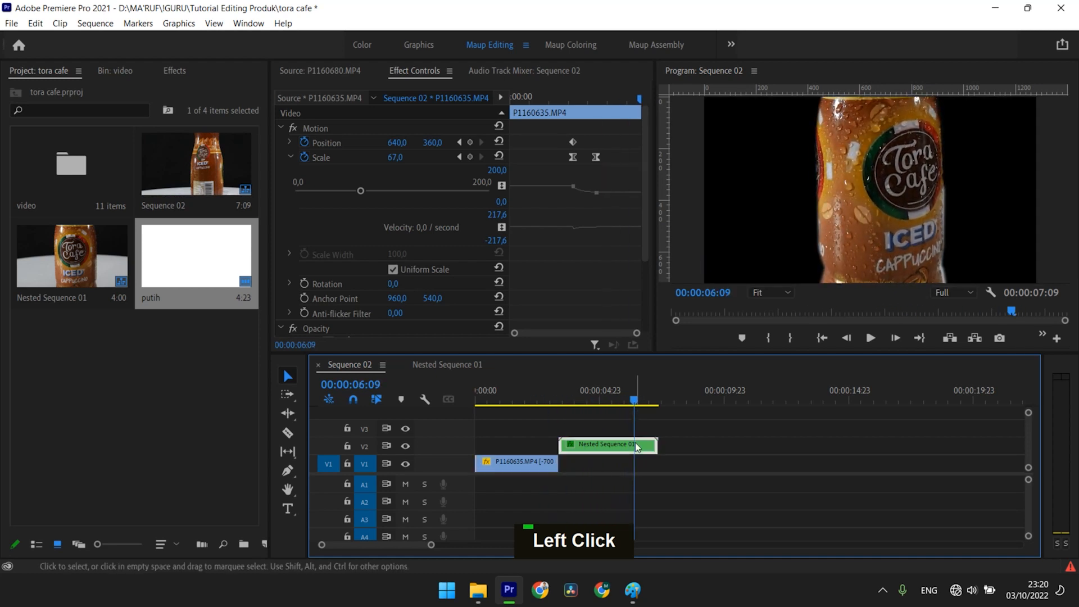
click(344, 272)
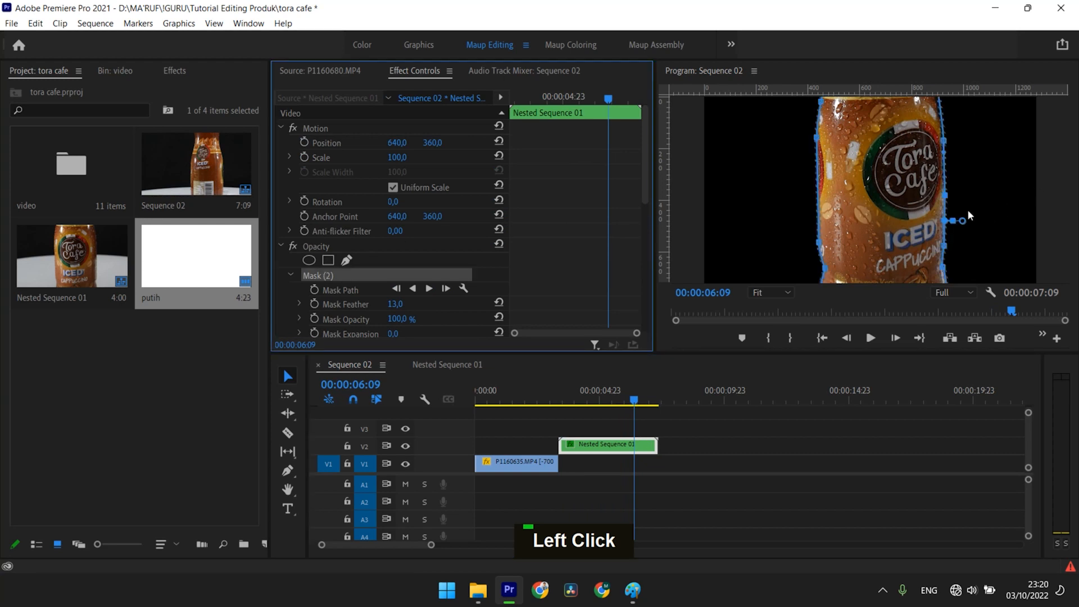
click(948, 198)
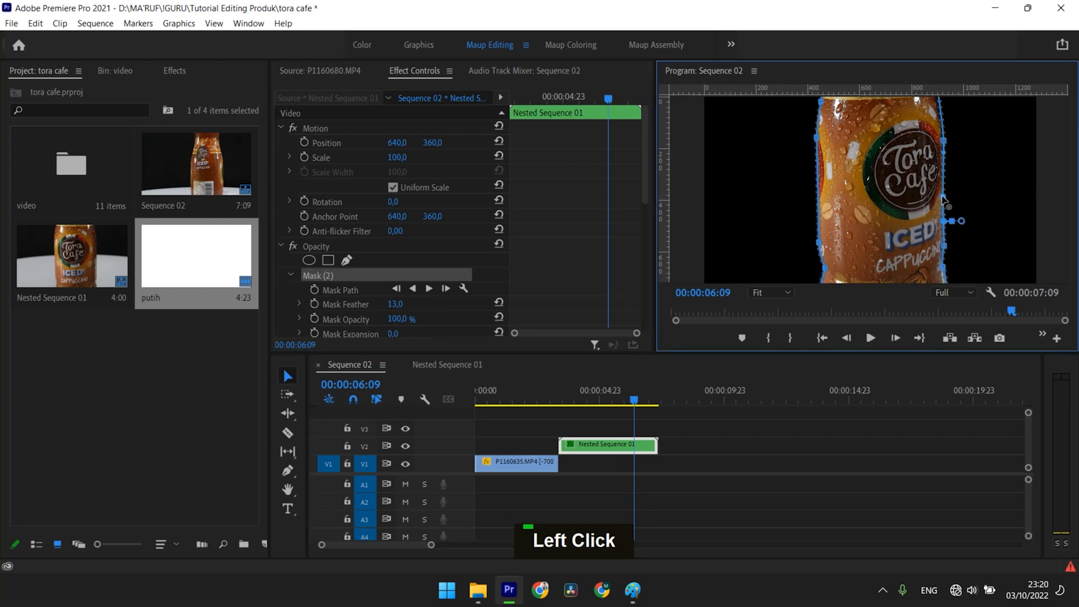
drag(942, 196, 941, 201)
drag(944, 245, 942, 244)
click(743, 434)
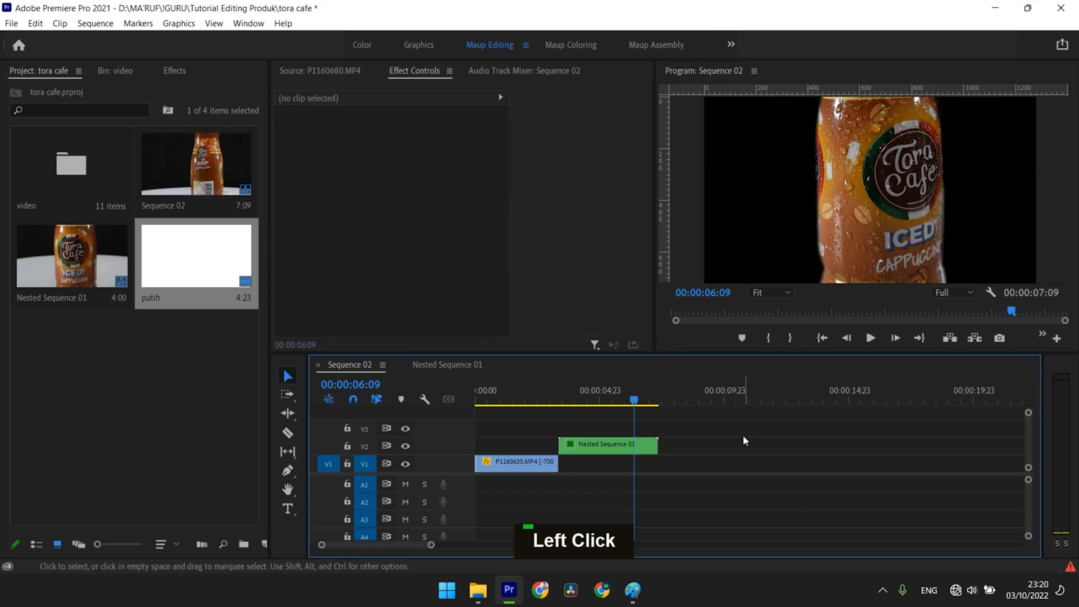
Adjust the lowest right-hand point of Mask (2), undoing the first attempt and repositioning it on the bottle's edge
double_click(579, 445)
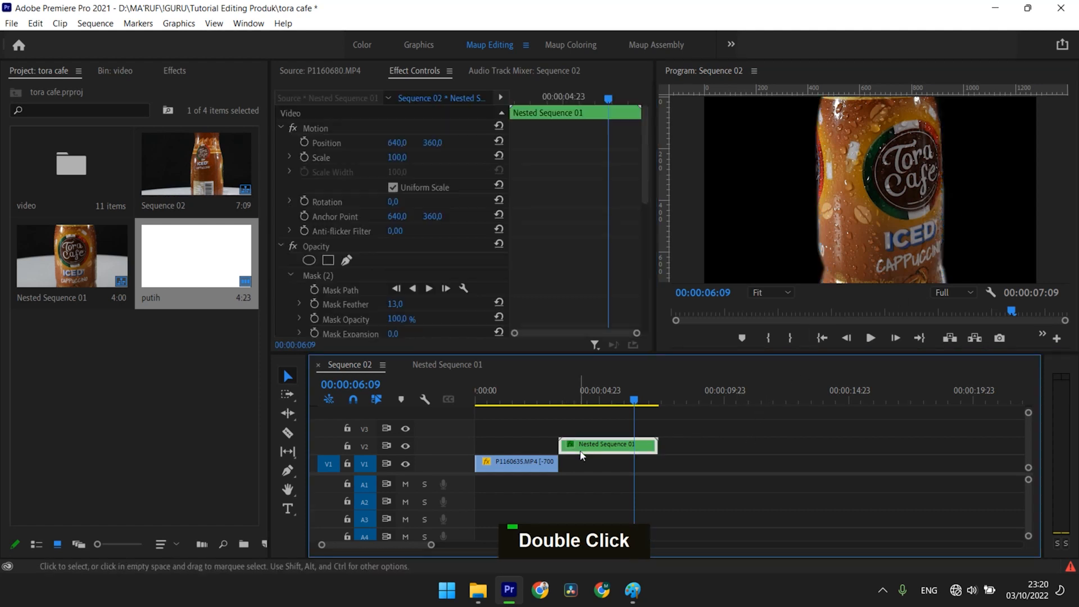
click(343, 273)
click(941, 268)
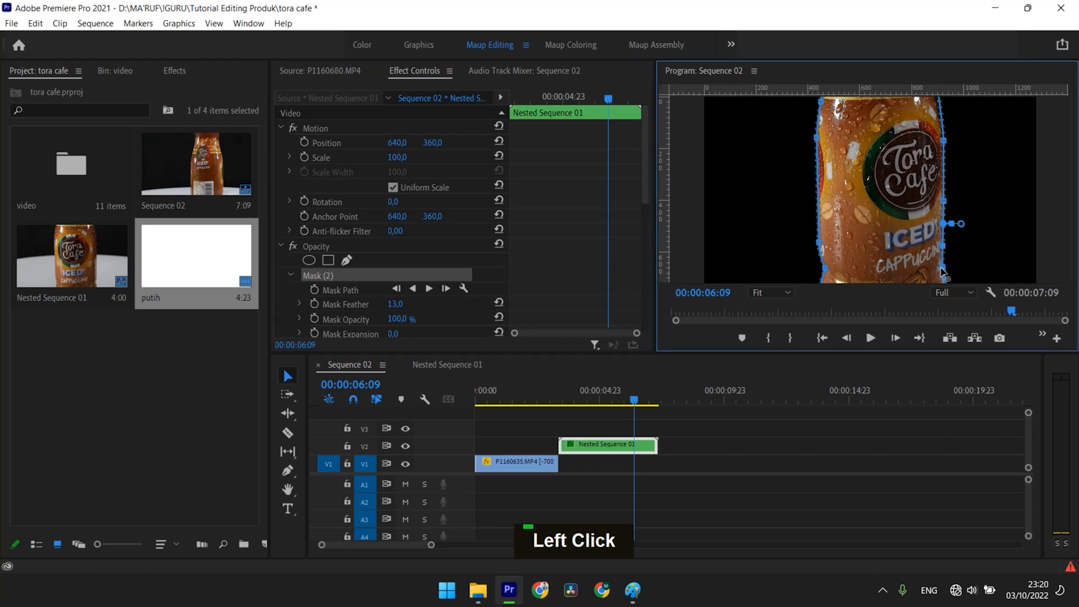
key(ctrl+z)
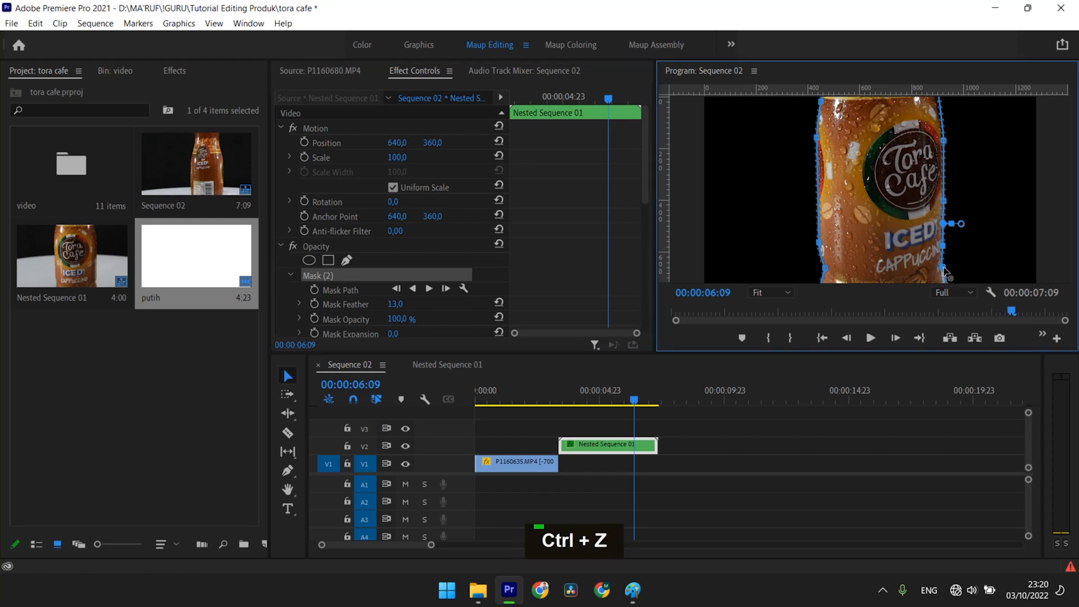
click(944, 275)
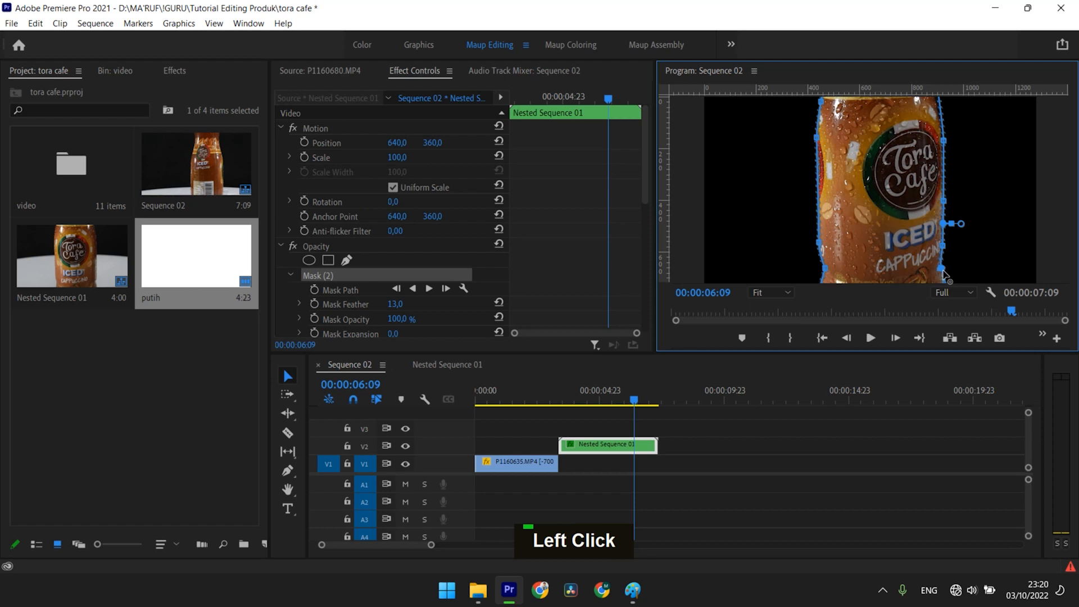
click(747, 464)
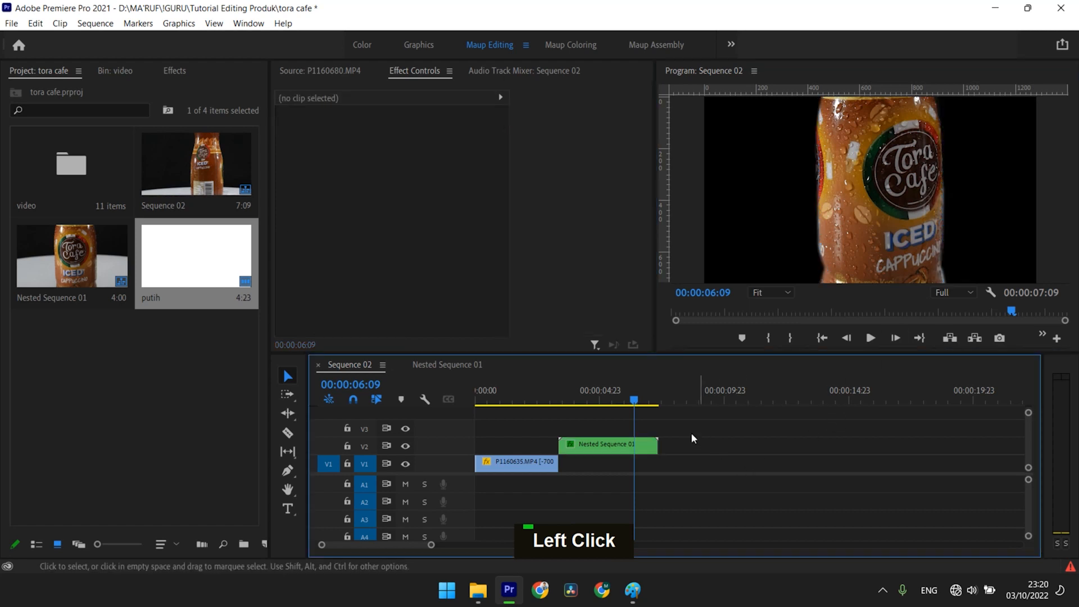
Cut Nested Sequence 01 at 00:00:06:23, delete the end piece and move the remaining clip down to track V1
drag(623, 410, 649, 420)
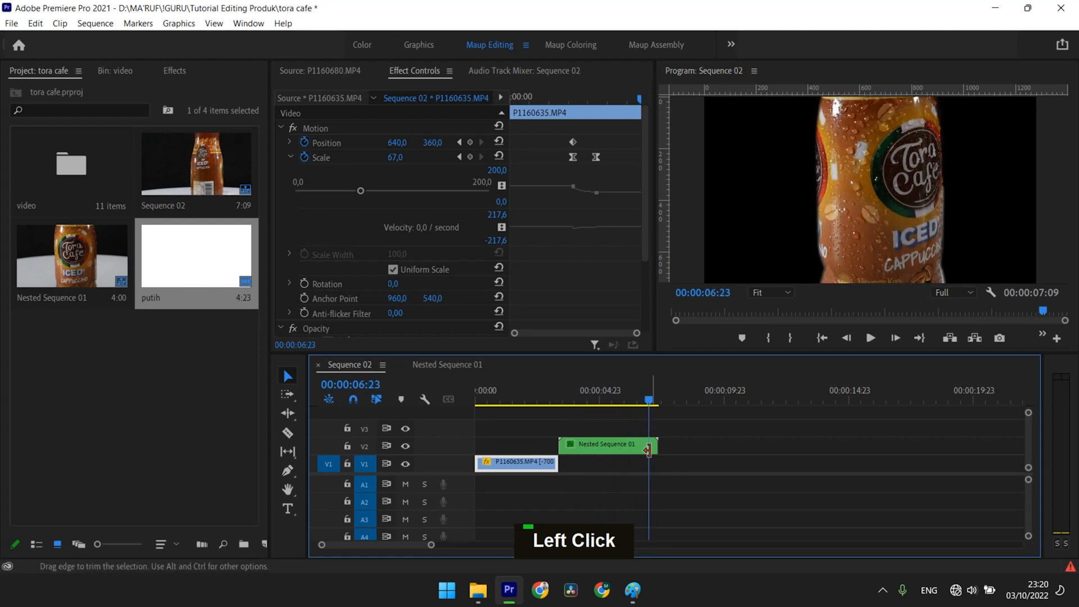
click(643, 455)
key(c)
click(652, 447)
key(v)
click(654, 447)
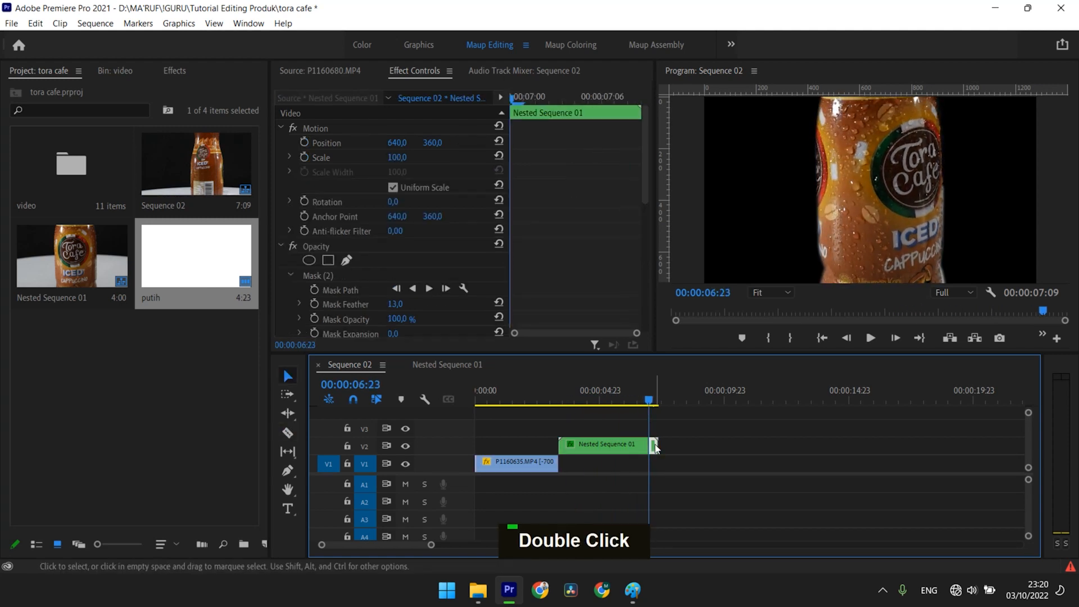
key(1)
drag(647, 400, 583, 461)
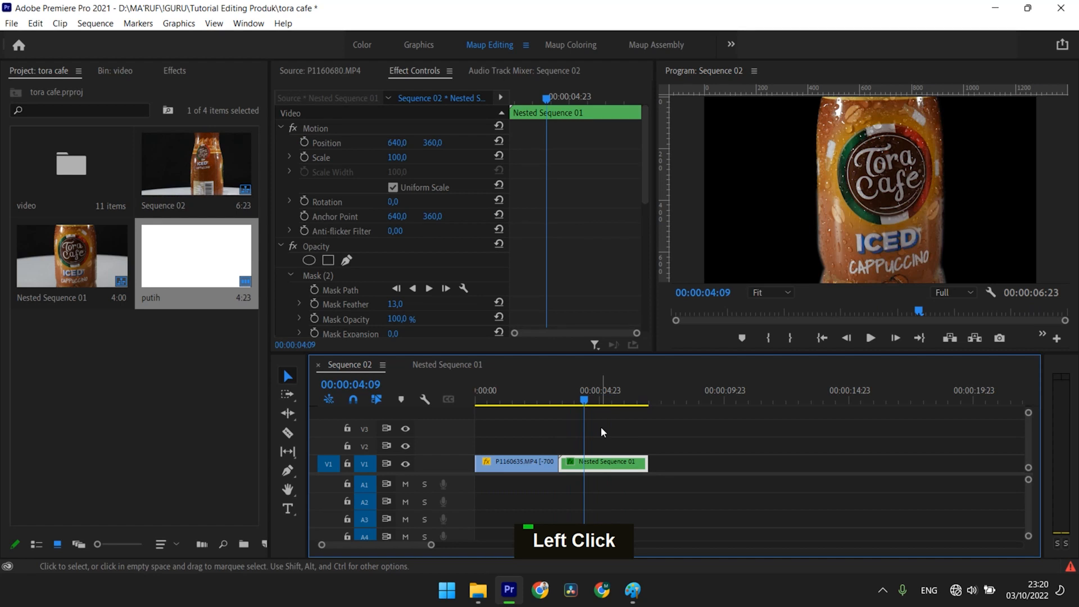
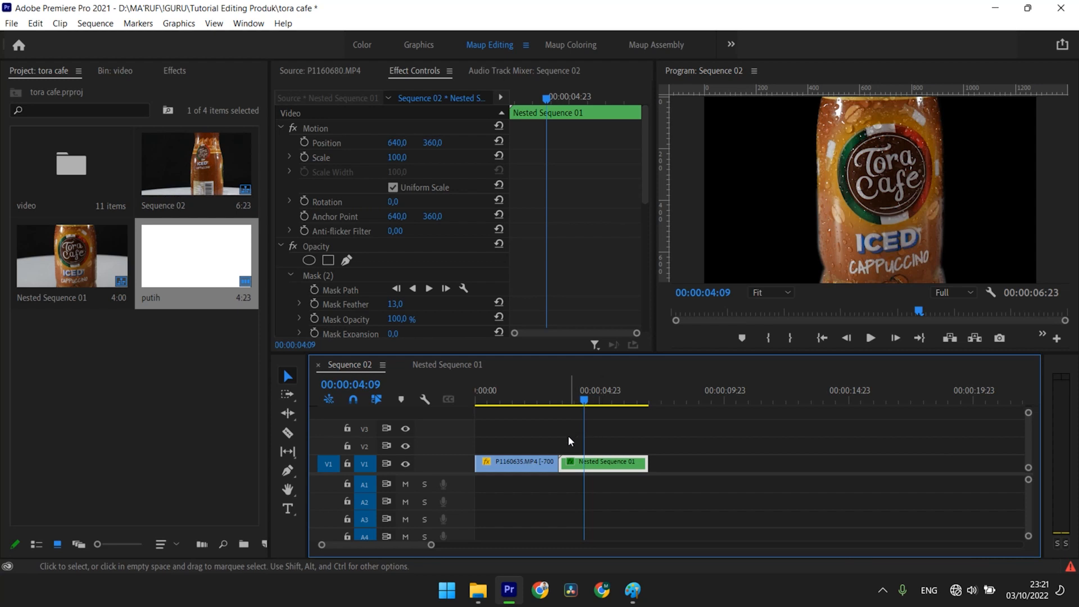
Copy the Nested Sequence 01 clip and paste the copy on track V1 at 00:00:10:05
right_click(597, 463)
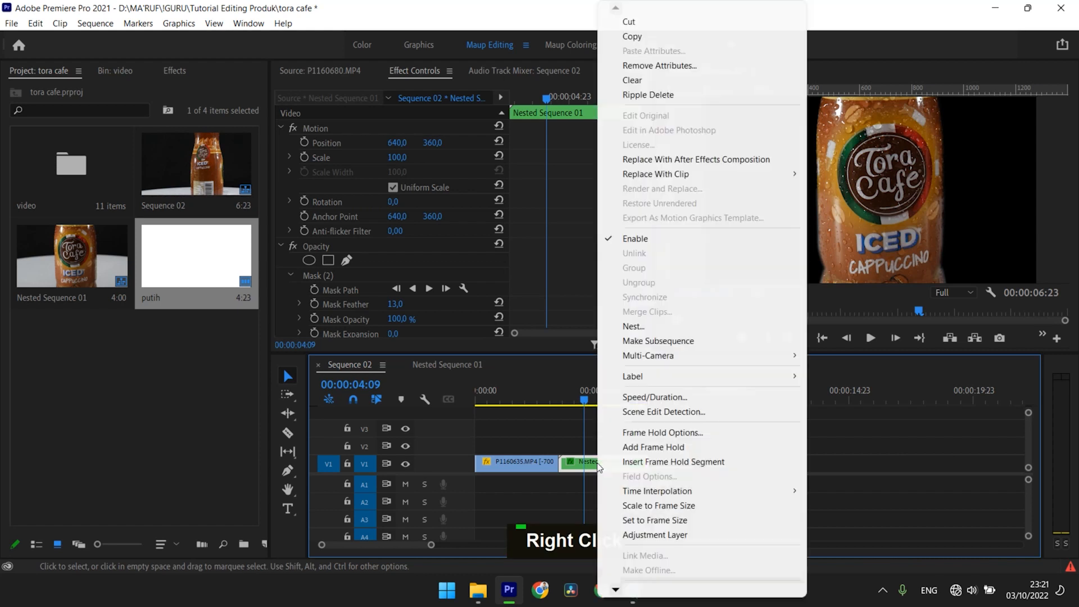
click(674, 36)
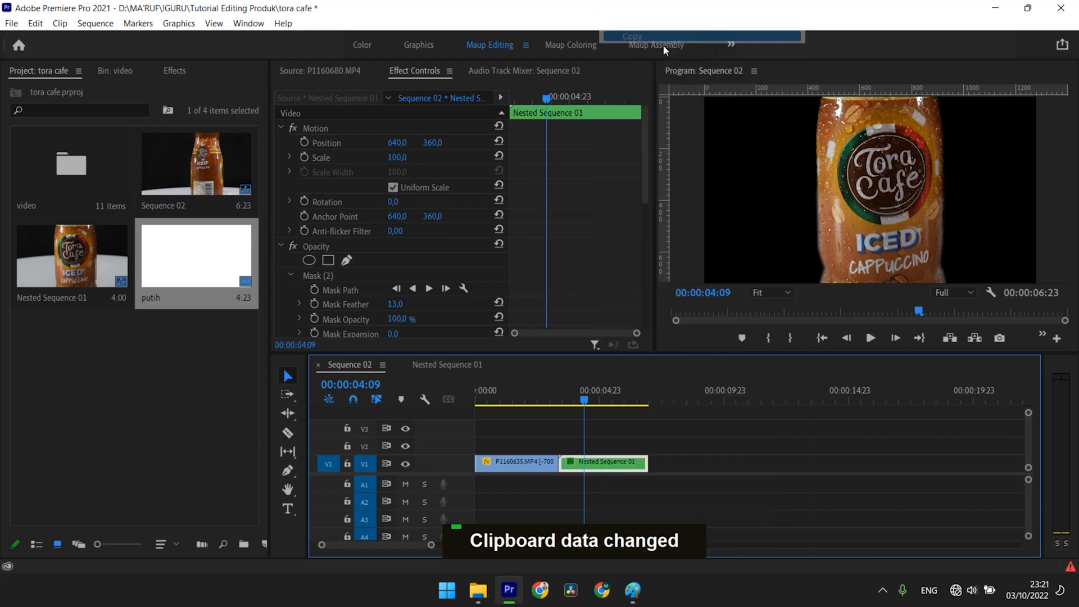
drag(588, 404, 731, 426)
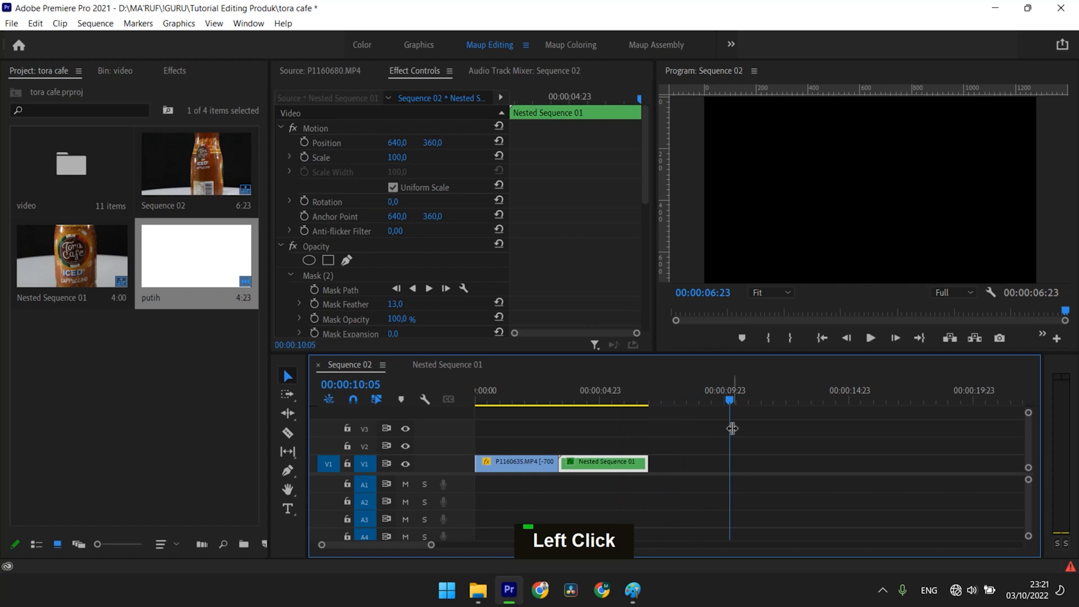
right_click(746, 457)
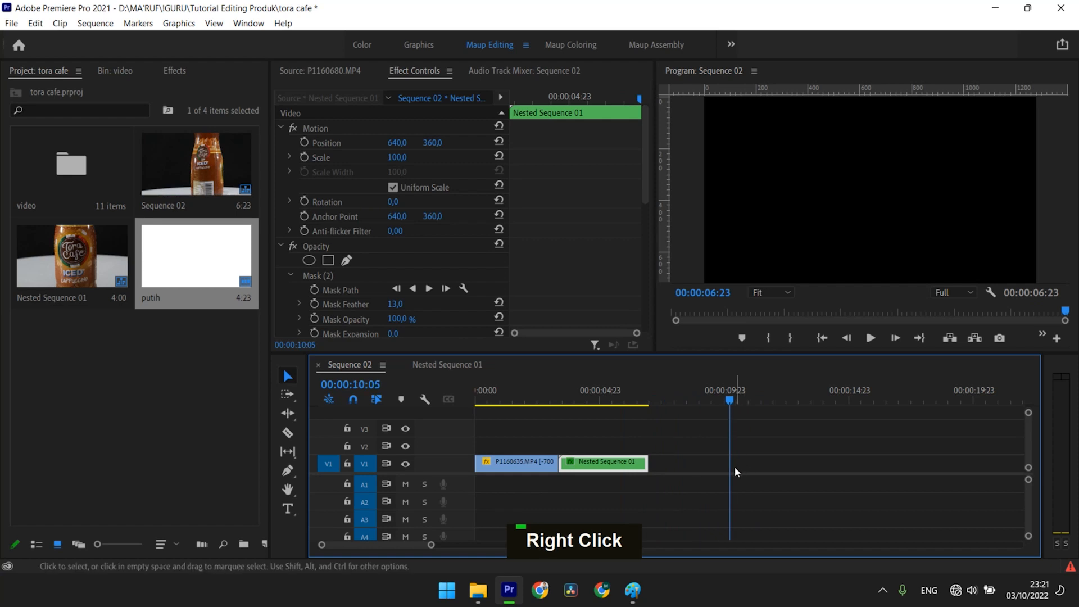
click(733, 466)
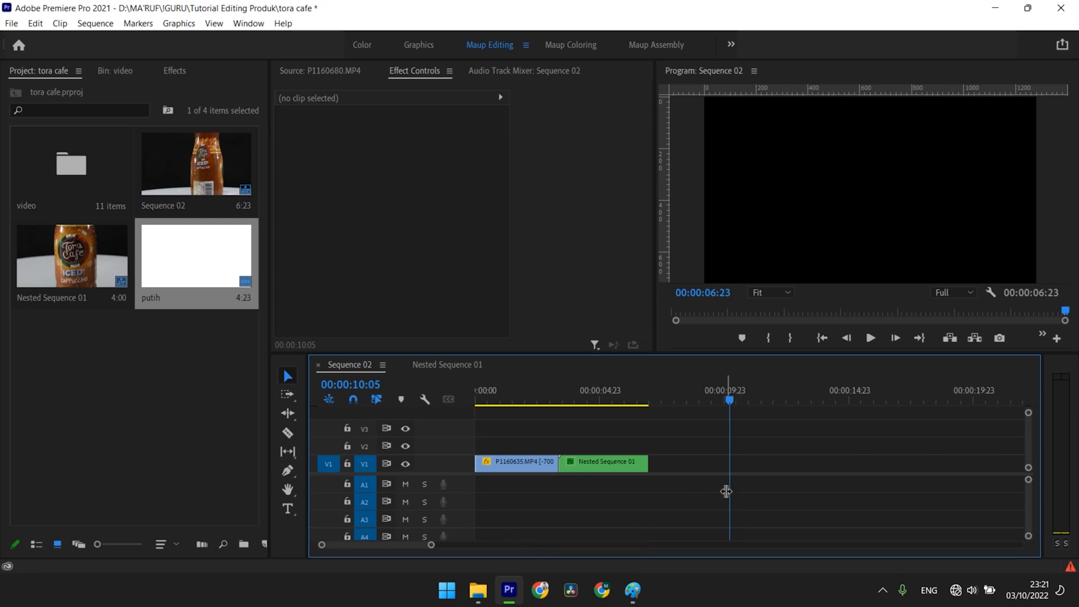
key(ctrl)
key(ctrl+v)
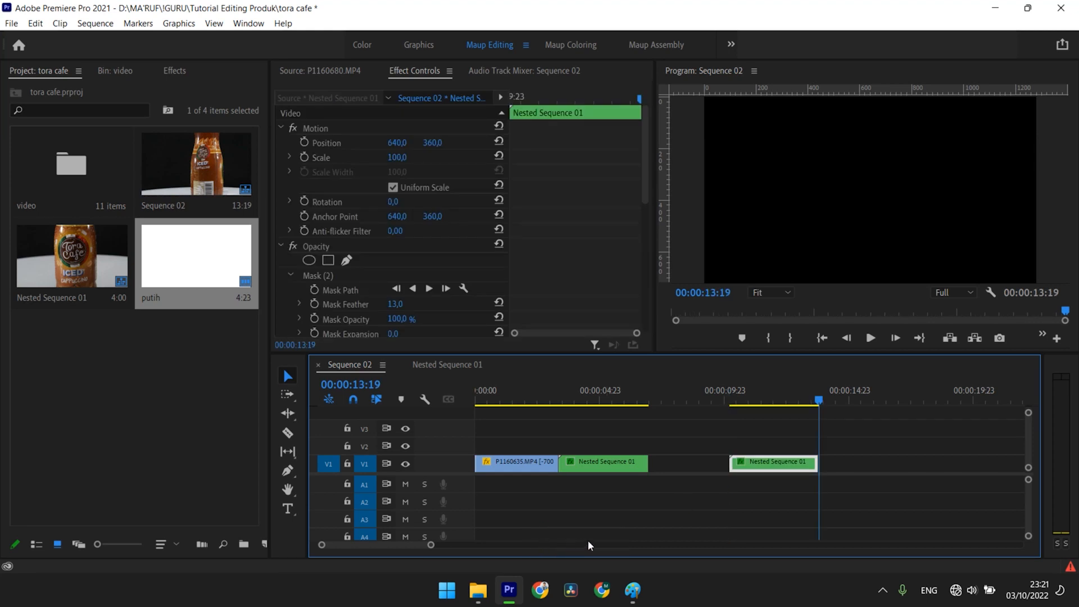
Duplicate the first Nested Sequence 01 clip from V1 onto track V2 directly above it
drag(757, 400, 738, 401)
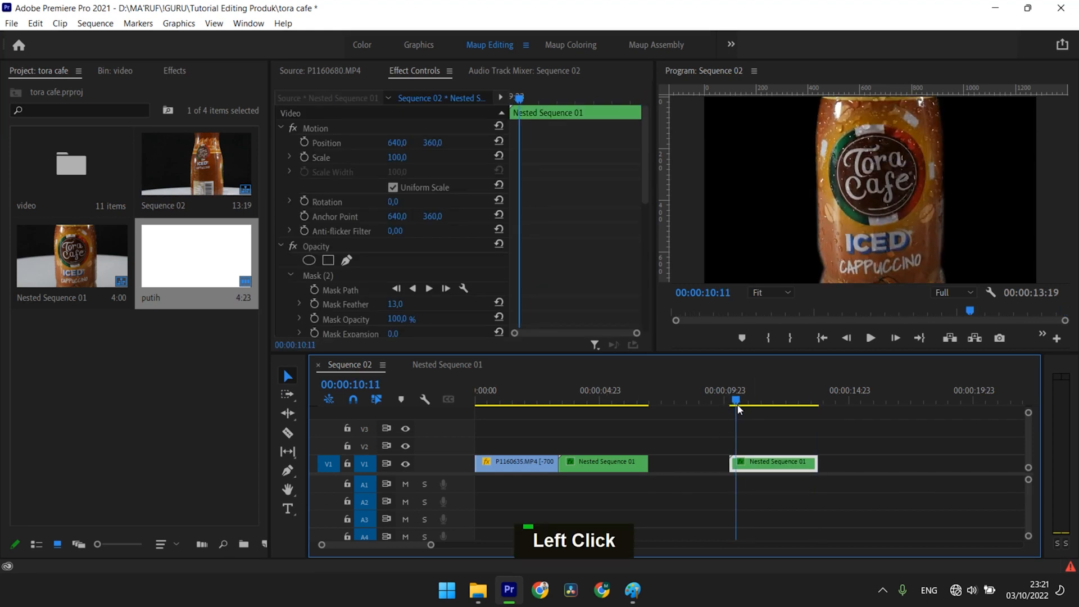
click(598, 427)
click(771, 435)
click(610, 442)
drag(610, 440, 755, 447)
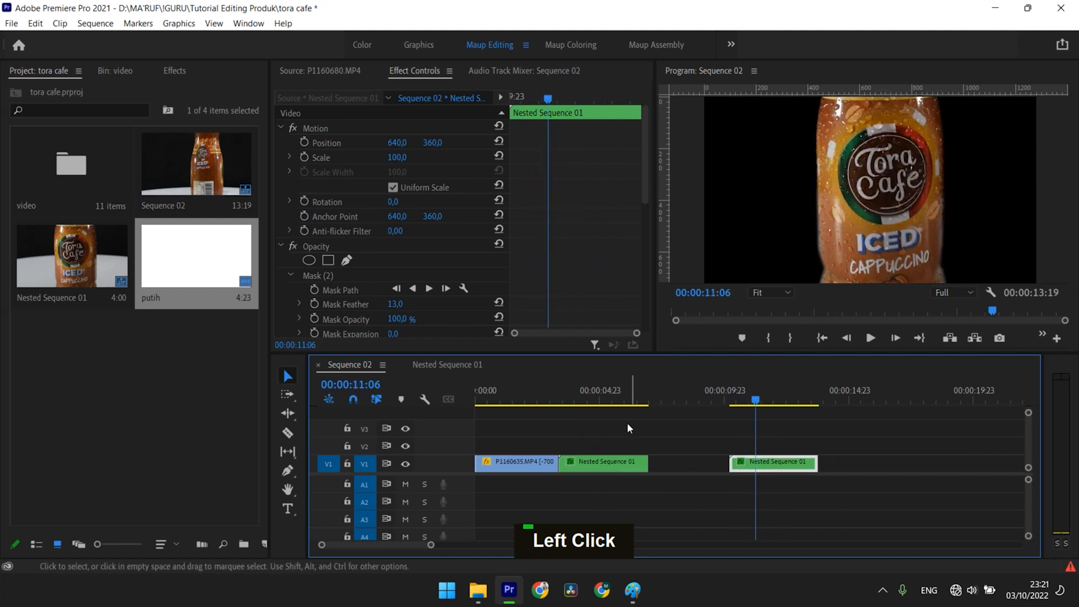
drag(625, 429, 614, 430)
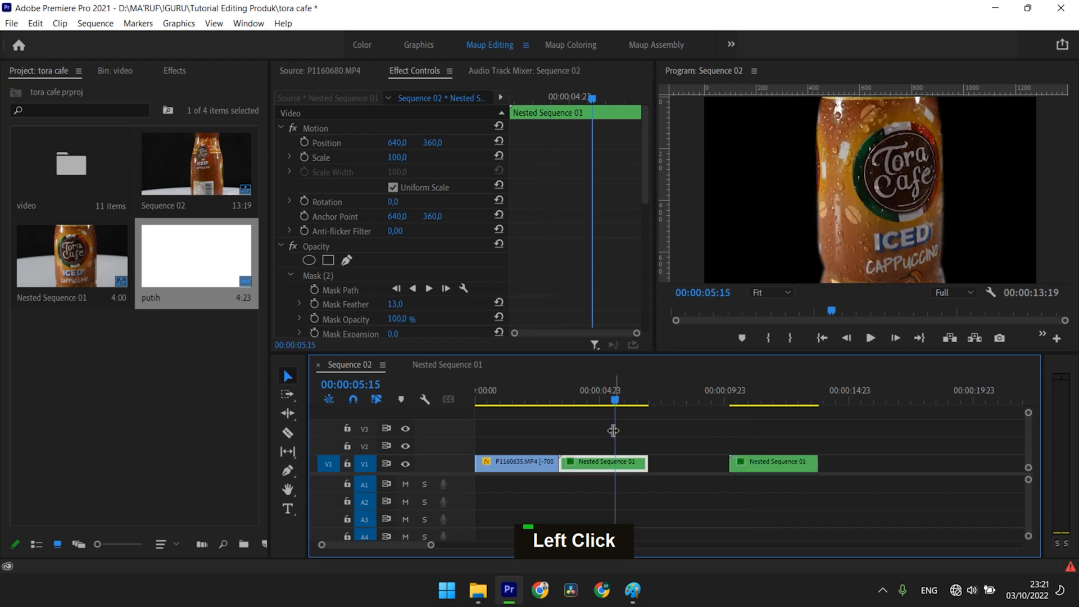
key(alt)
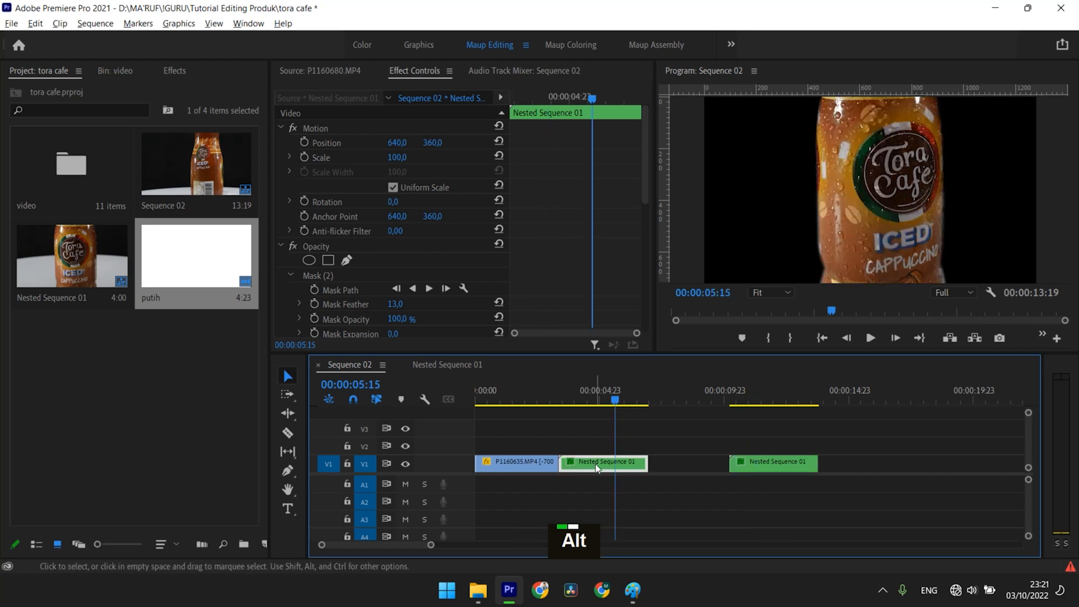
drag(597, 469, 612, 451)
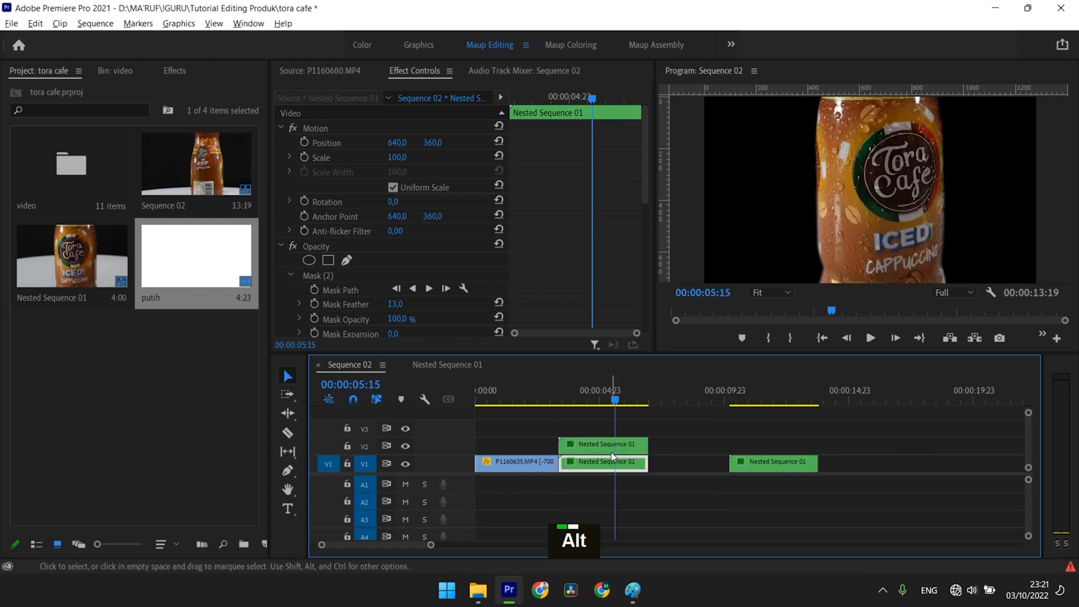
Delete the separate Nested Sequence 01 copy at 00:00:10:05 on track V1
click(607, 441)
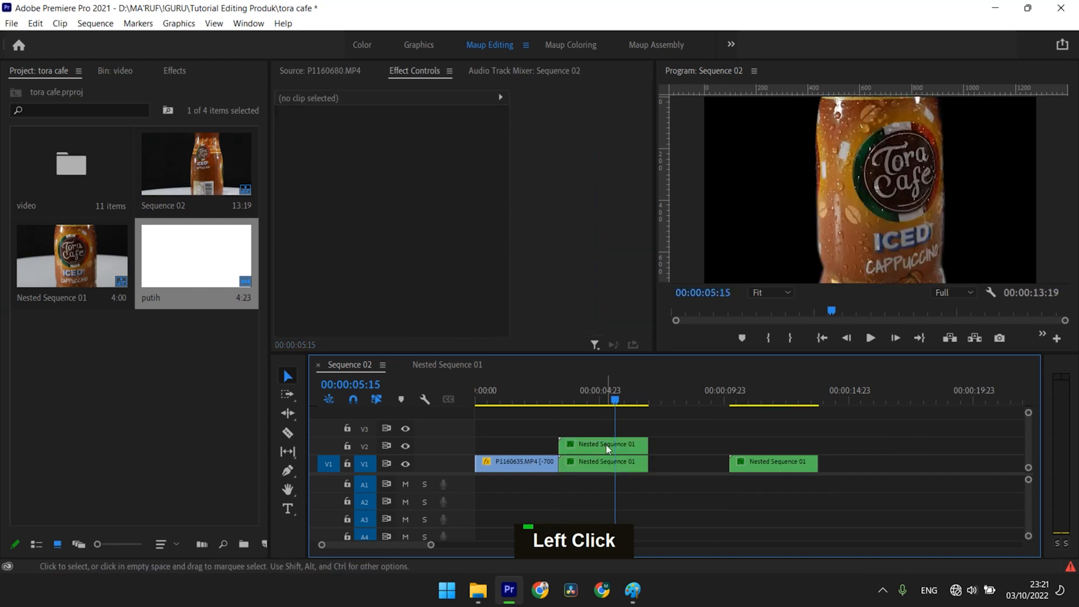
double_click(606, 441)
click(758, 462)
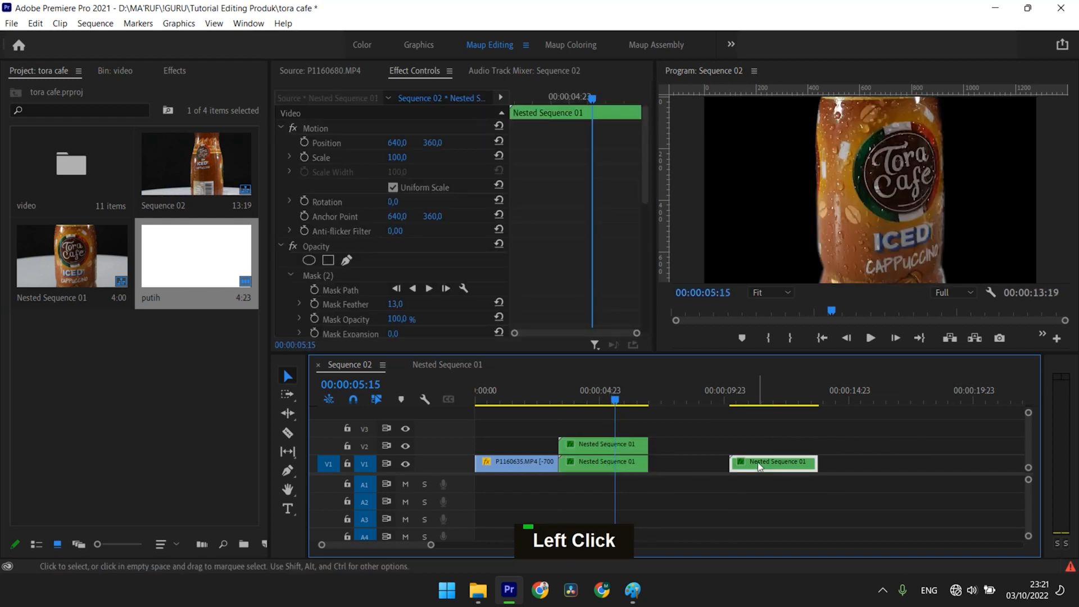
key(Delete)
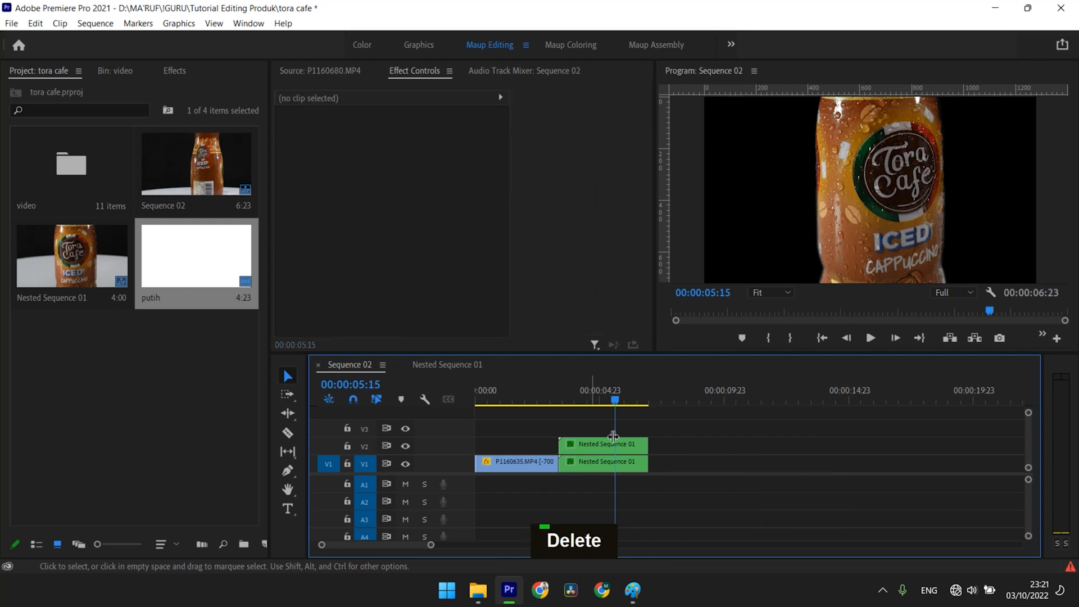
Set the horizontal position of the V1 Nested Sequence 01 clip to 5 and that of its V2 copy to 1232
click(613, 462)
drag(403, 143, 82, 142)
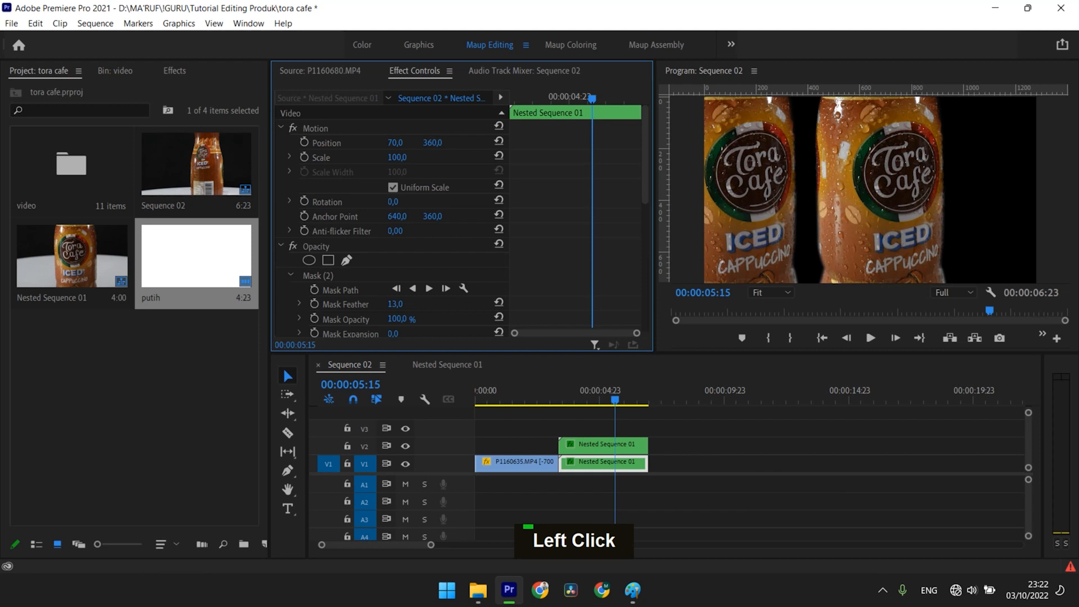
drag(400, 143, 364, 143)
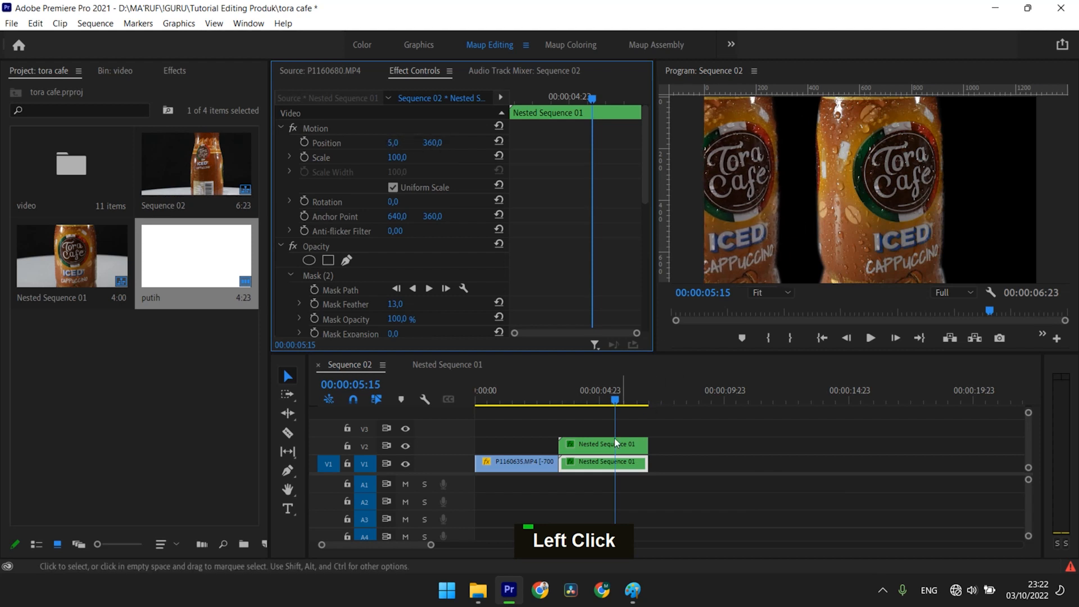
click(592, 441)
drag(400, 143, 732, 142)
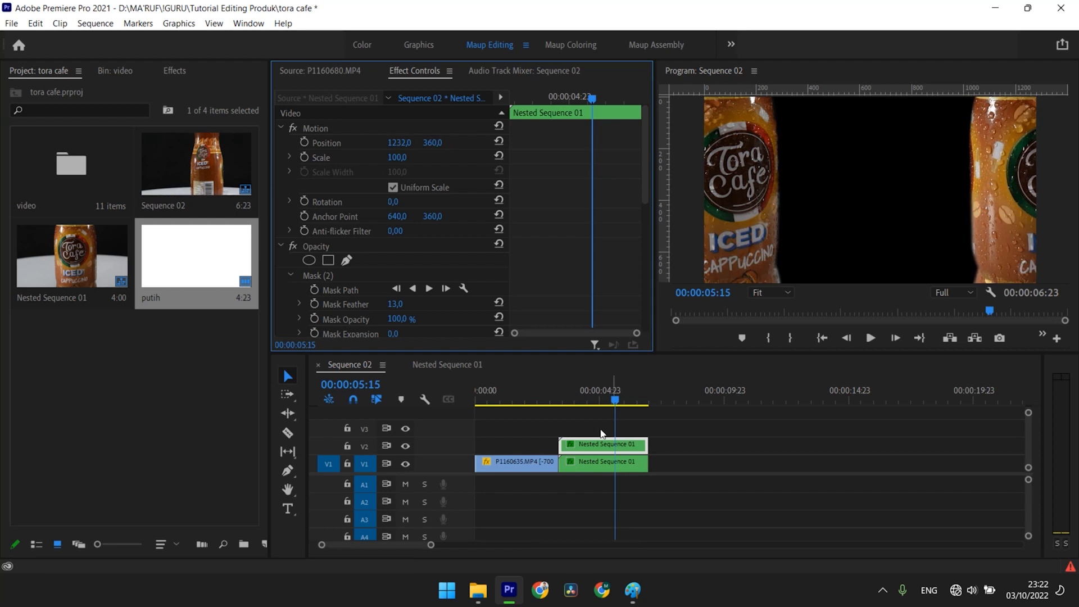
Scrub through the two bottles and inspect the V1 clip's Mask (2) outline at 25% preview zoom, then return to Fit
drag(597, 402, 630, 410)
mouse_move(650, 406)
mouse_down()
mouse_move(584, 405)
mouse_move(649, 407)
mouse_move(633, 406)
mouse_up()
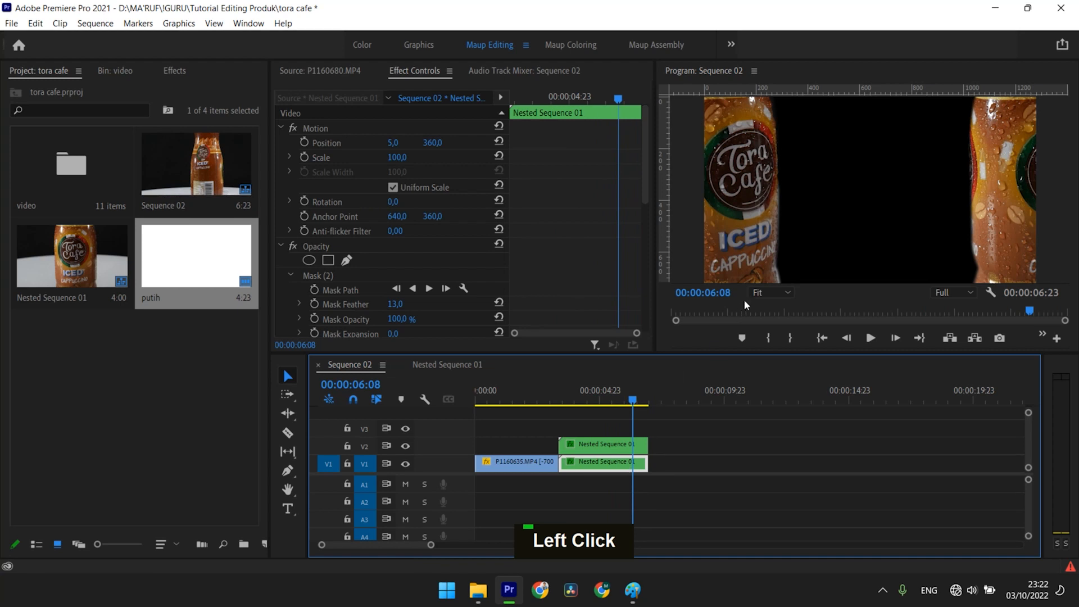
click(319, 275)
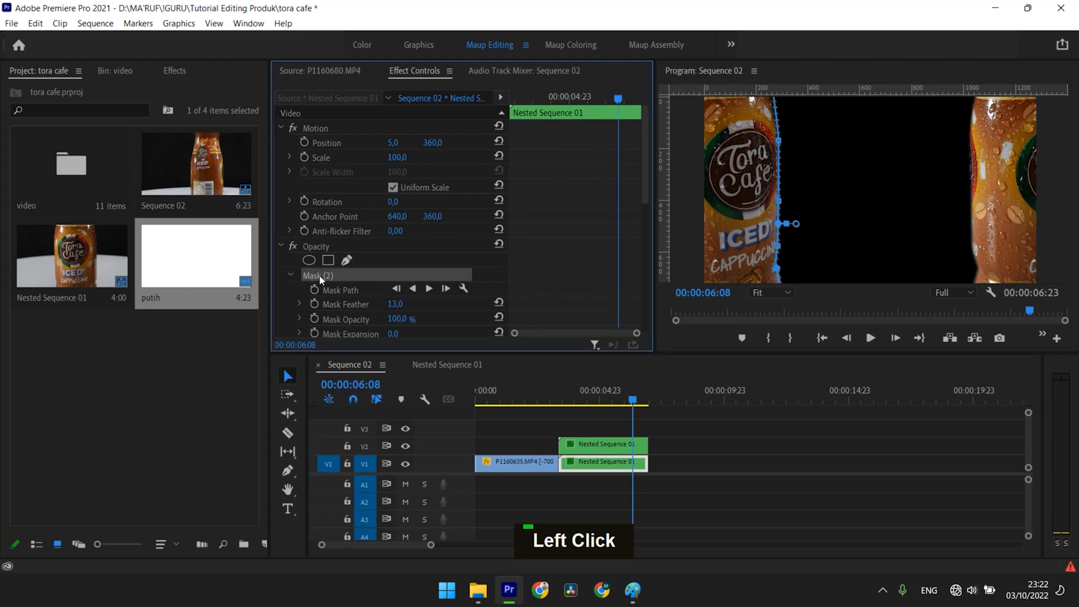
click(771, 292)
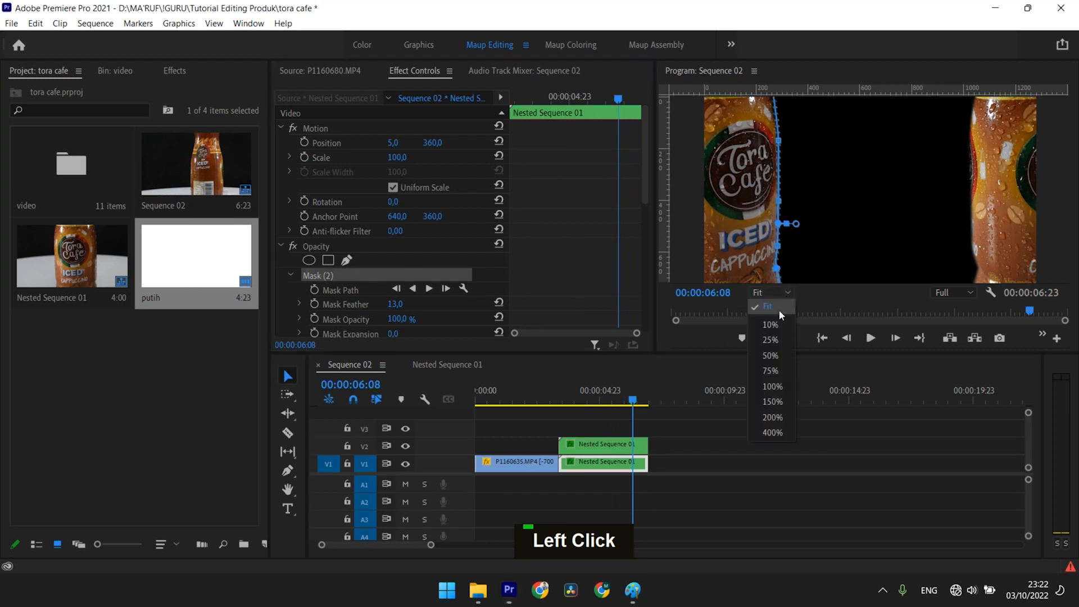
click(770, 340)
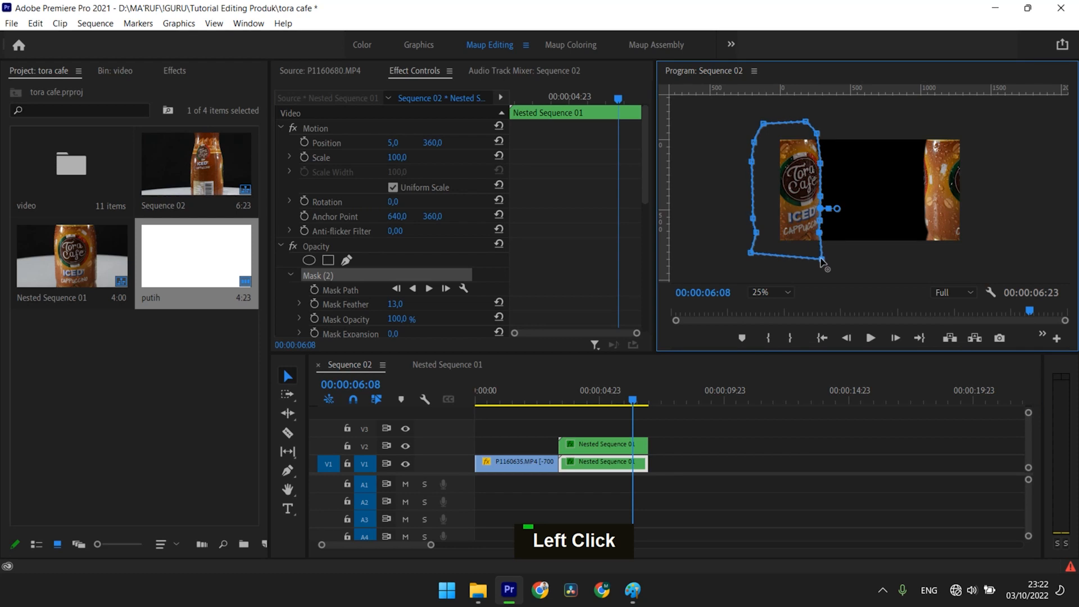
click(668, 448)
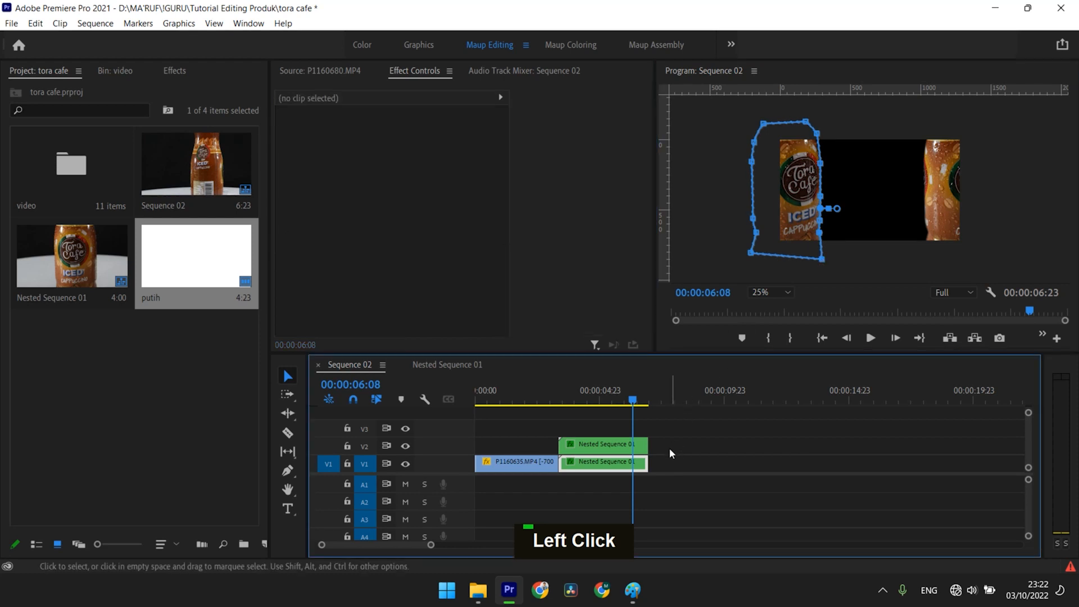
click(775, 290)
click(767, 306)
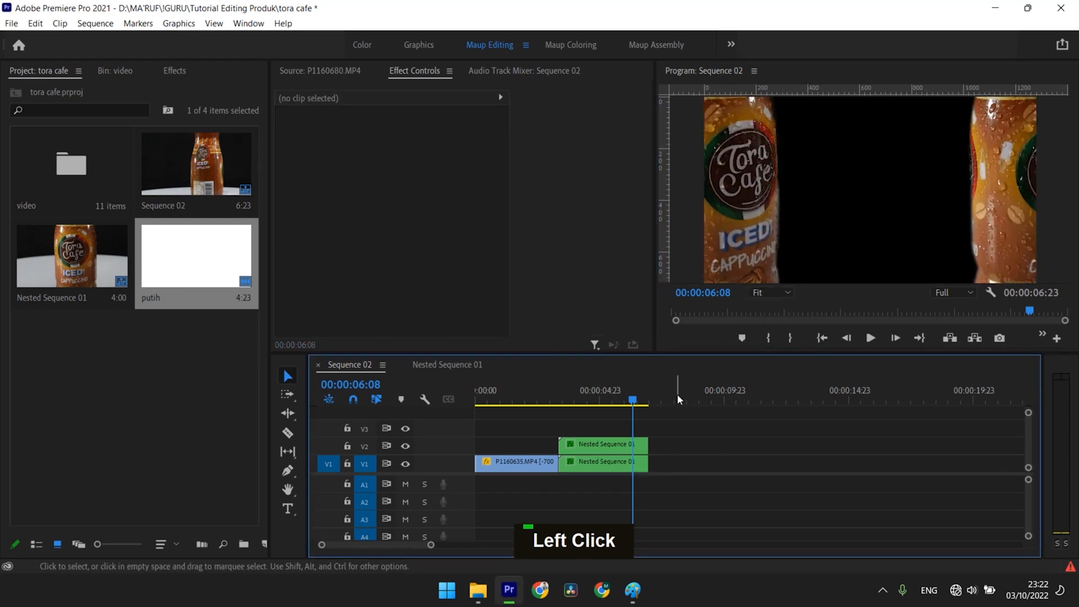
Nest the Nested Sequence 01 clip on track V2, keeping the suggested sequence name
click(596, 441)
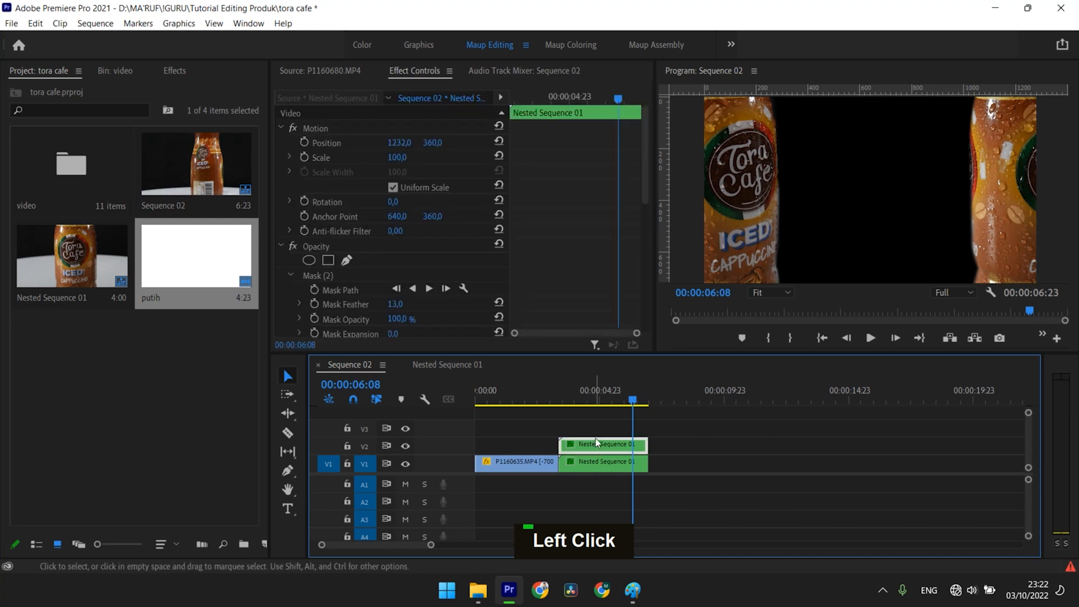
drag(640, 400, 593, 417)
click(591, 444)
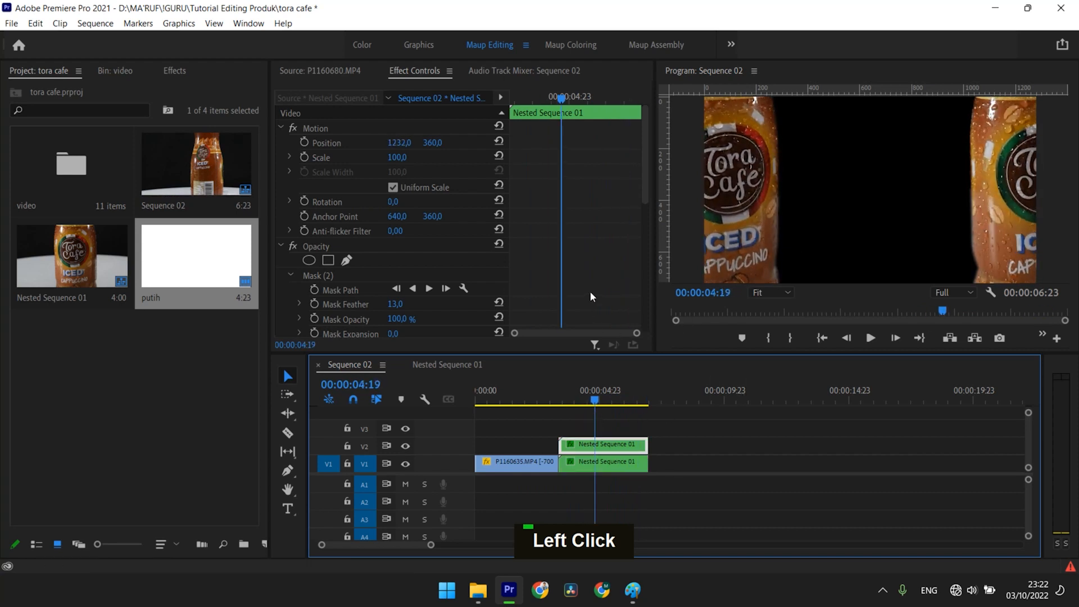
scroll(590, 293, down, 2)
right_click(600, 444)
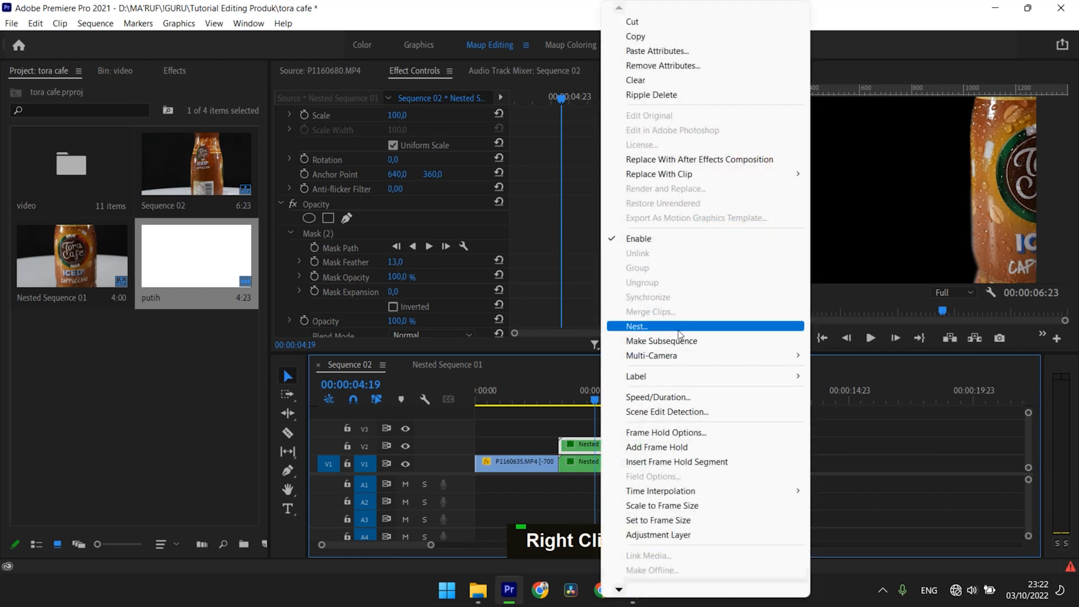
click(680, 327)
click(509, 307)
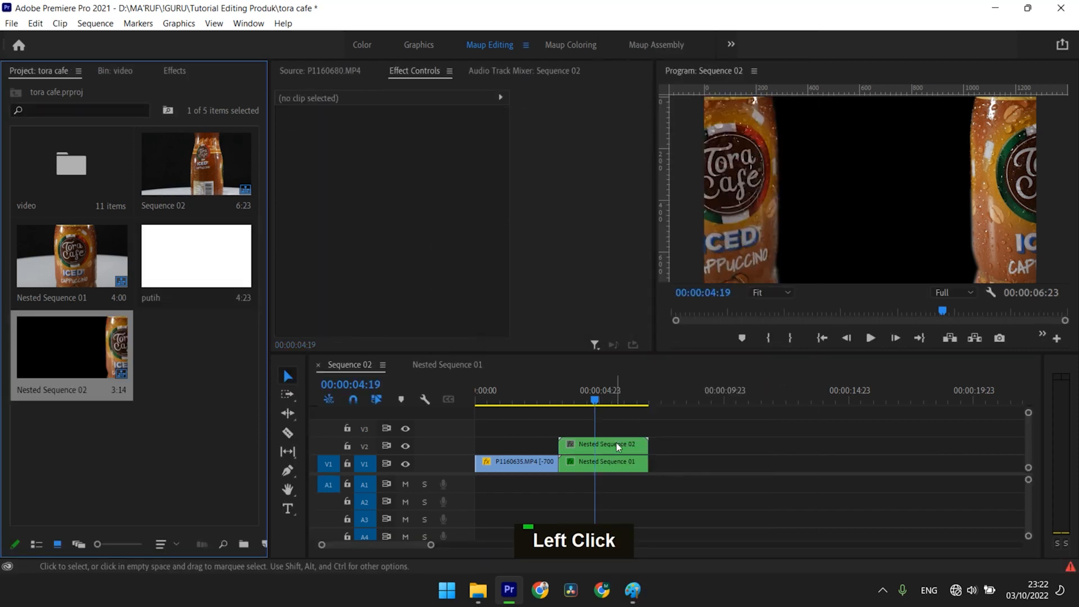
Reverse the speed of the newly nested clip on track V2 and scrub through the result
right_click(616, 443)
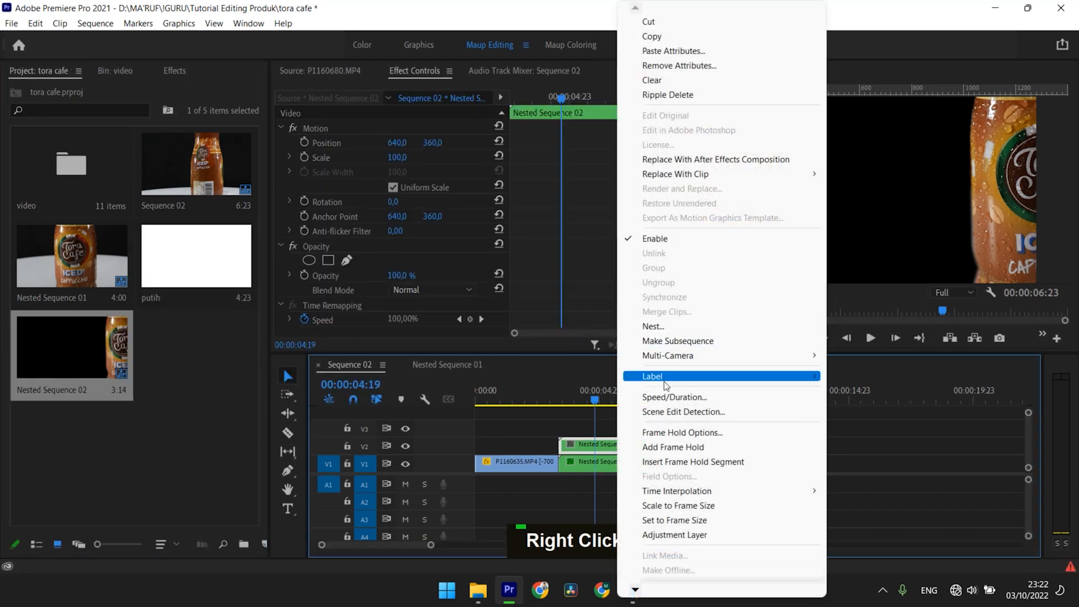
click(674, 397)
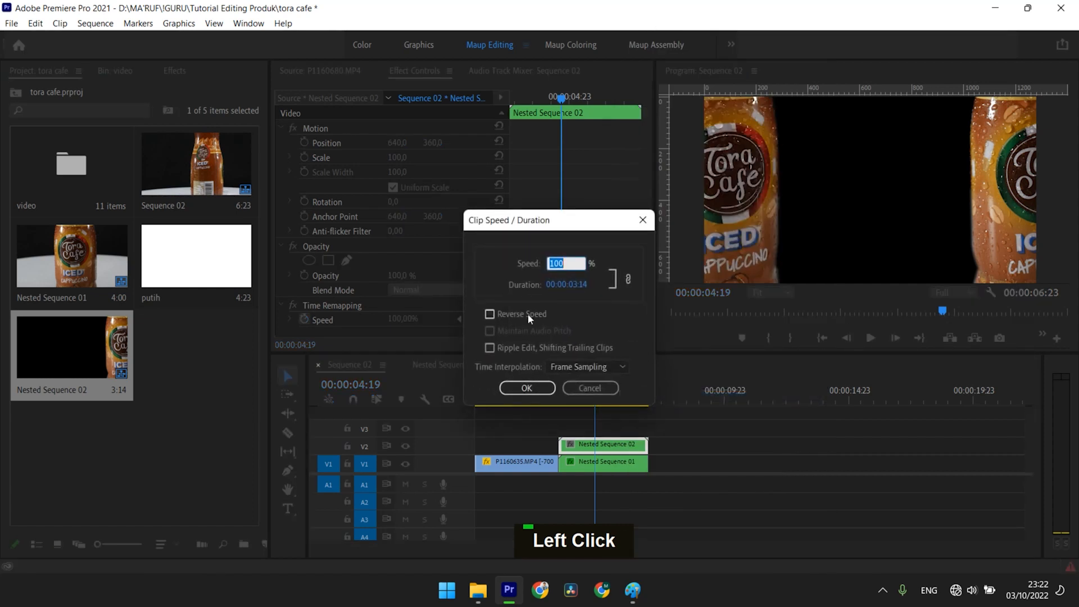
click(490, 314)
click(526, 387)
drag(581, 394, 625, 410)
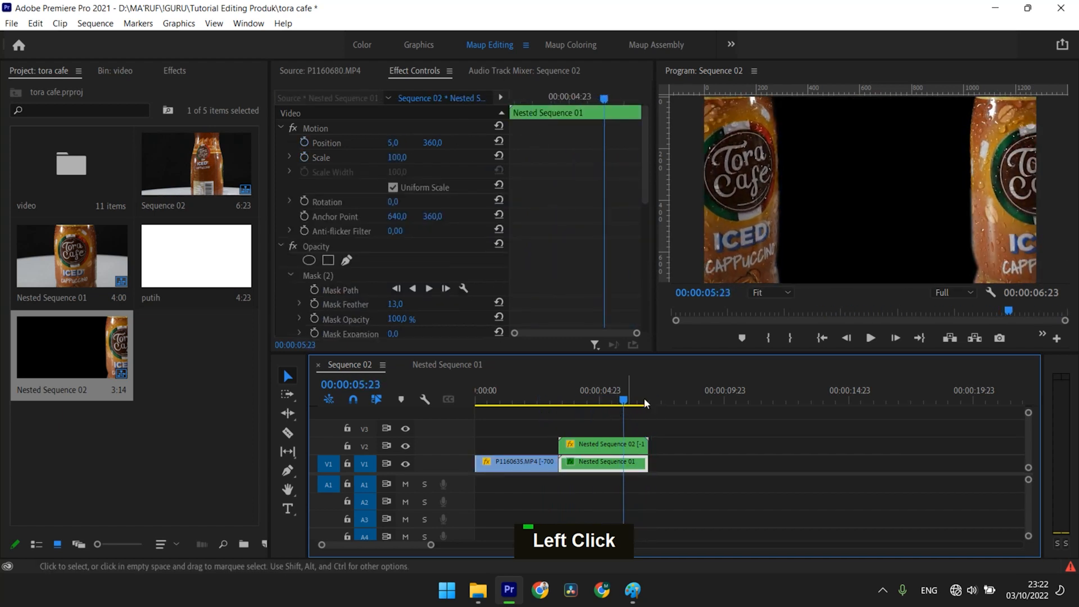
click(709, 431)
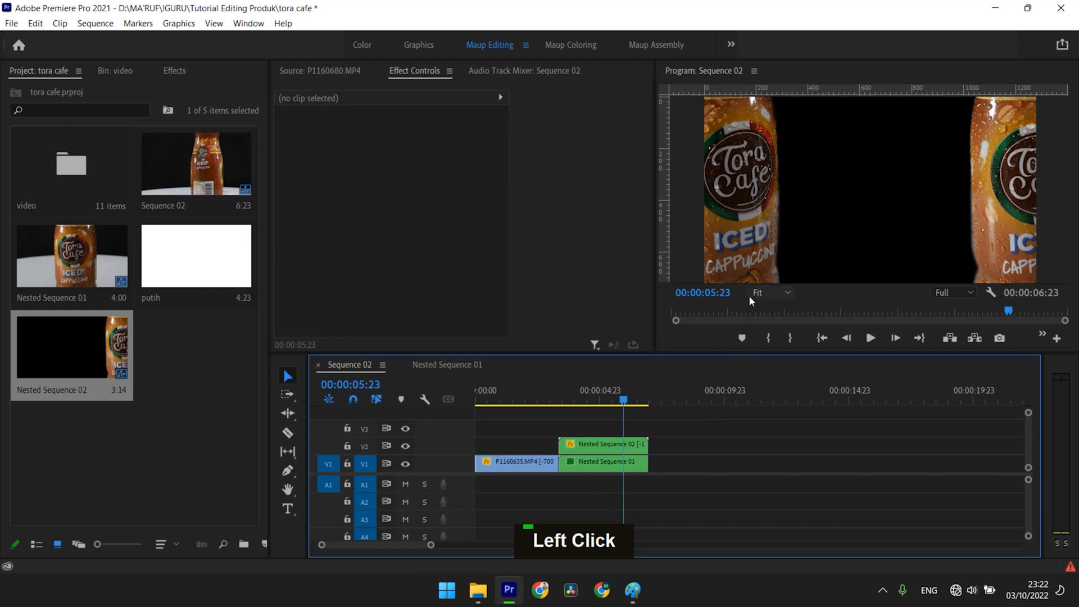
Import the toracafe-logo image from the Tutorial Editing Produk folder into the project and open it in the source preview
click(478, 590)
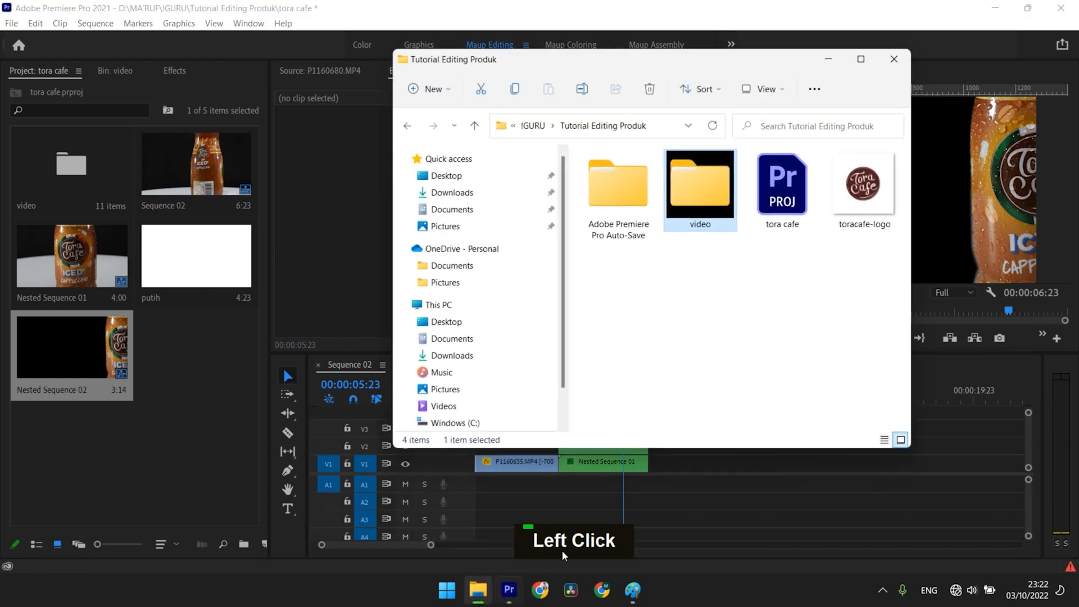
drag(860, 191, 188, 450)
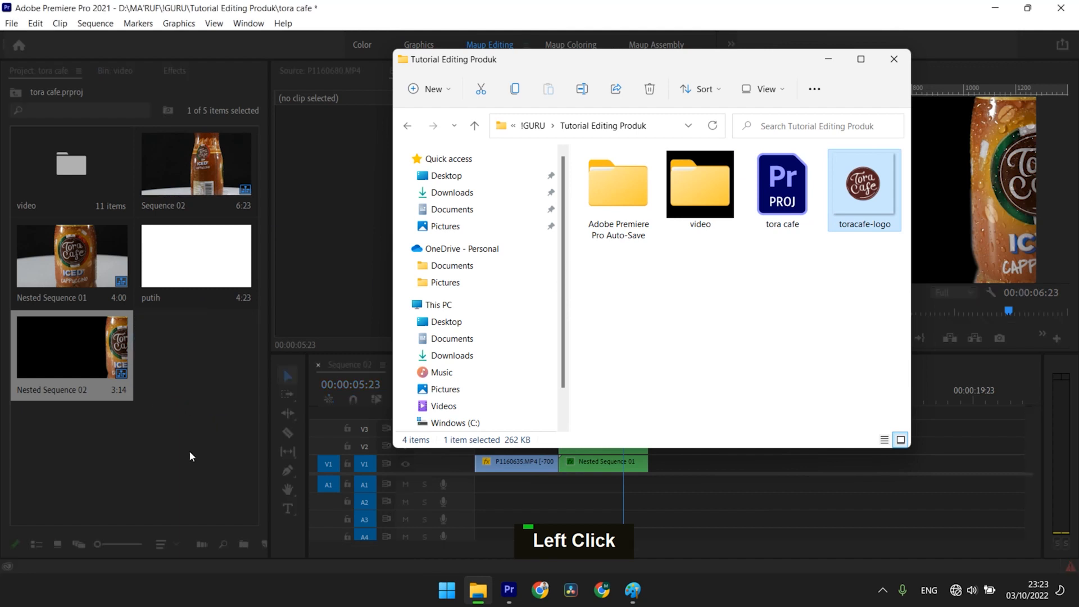
click(196, 347)
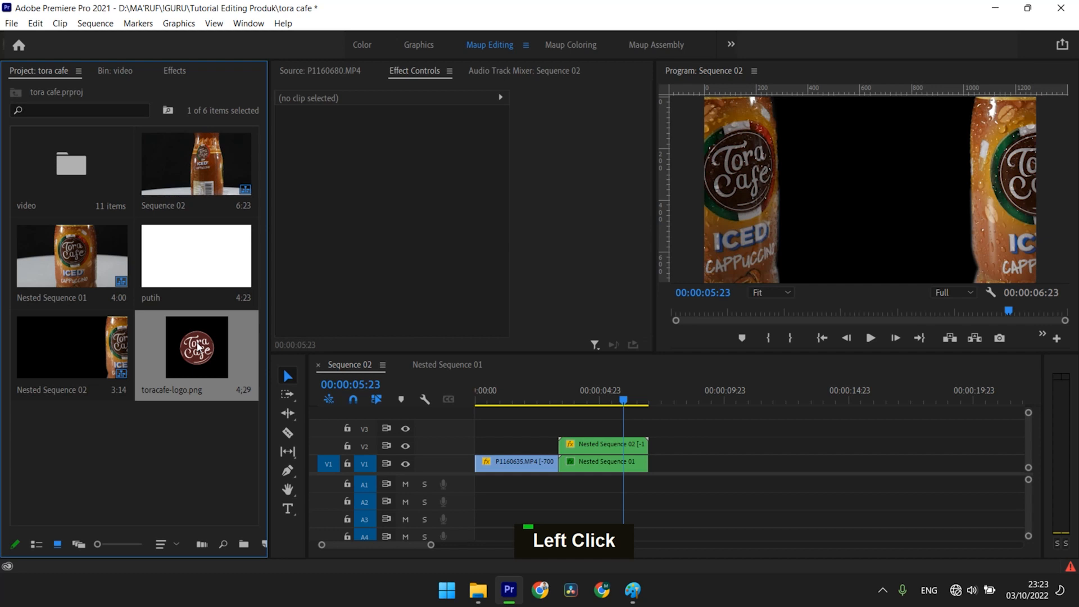
double_click(197, 346)
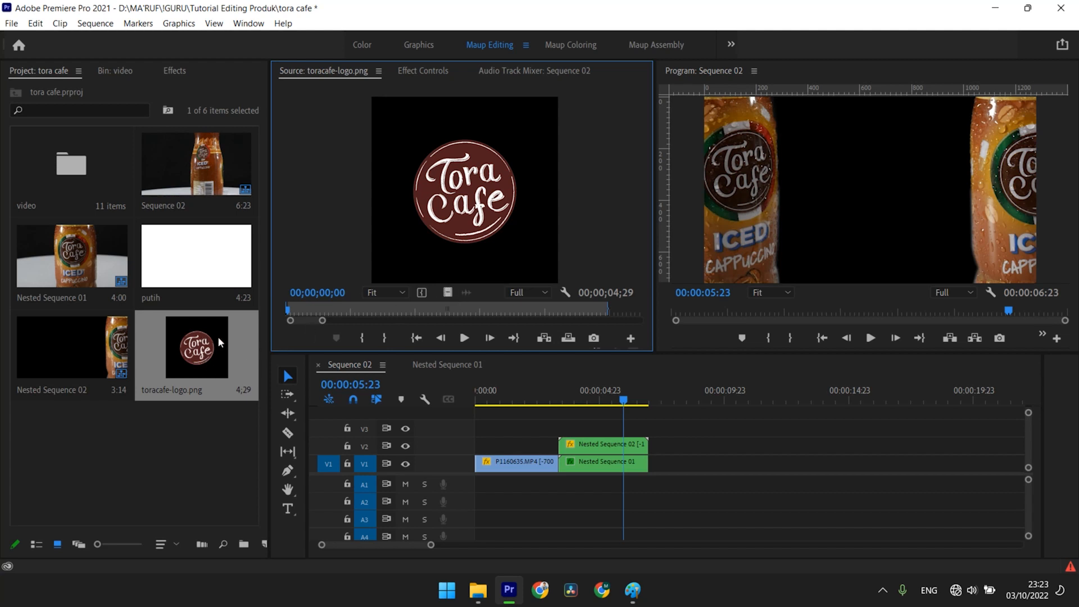
Place toracafe-logo.png on track V3 above the nested clips and cut off the part extending past their end
drag(186, 359, 580, 435)
key(c)
click(648, 428)
key(v)
double_click(663, 433)
key(Delete)
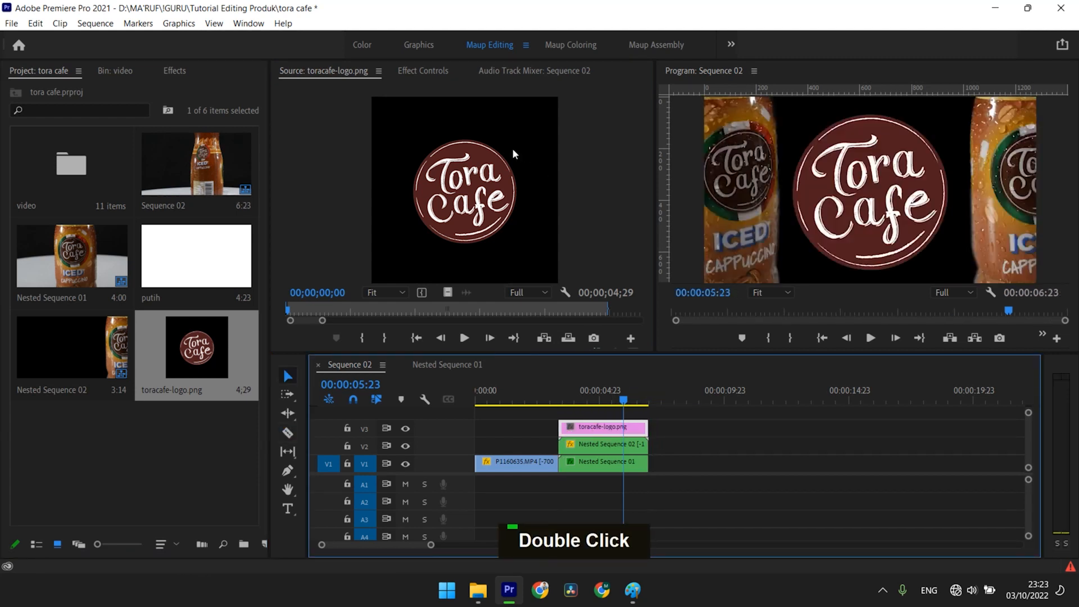
Set the scale of the logo clip to 55 and scrub back to preview it between the bottles
click(435, 69)
drag(397, 158, 369, 157)
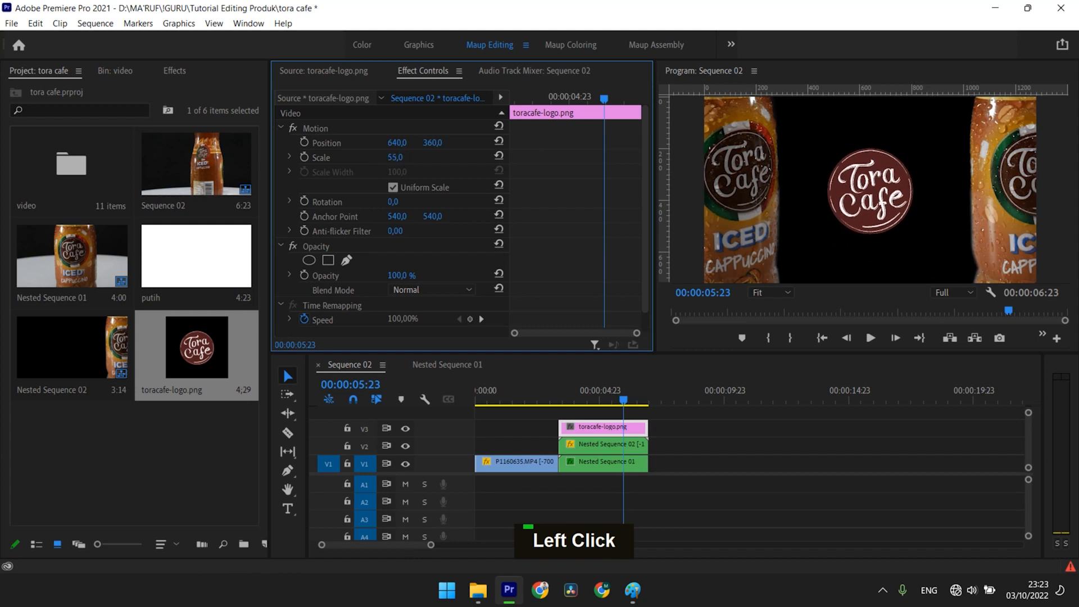
drag(623, 399, 600, 408)
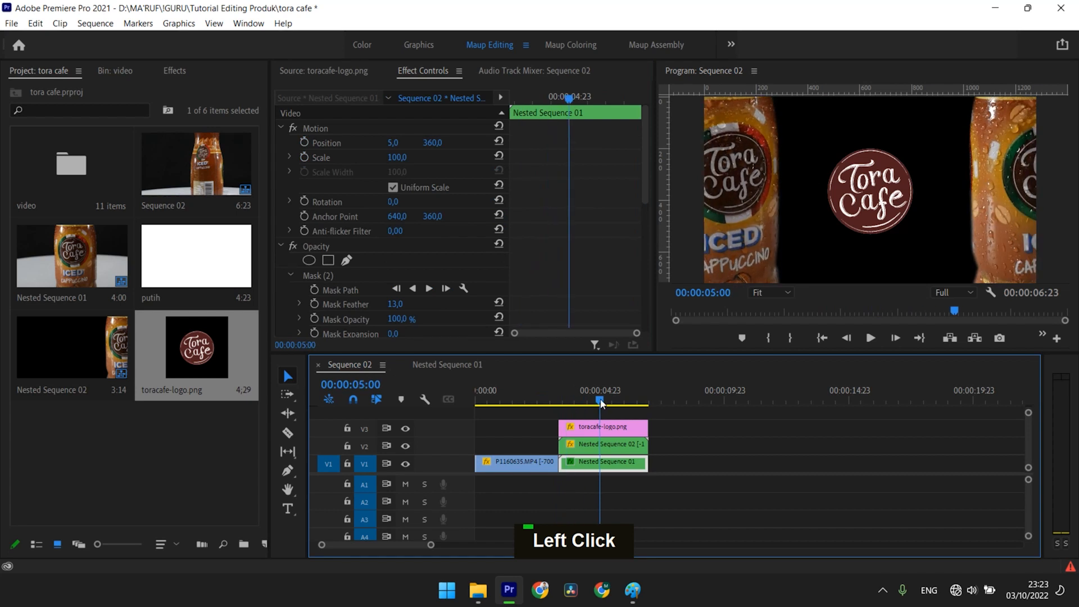
Add Scale and Opacity keyframes to the logo clip at 00:00:04:04
drag(601, 403, 579, 434)
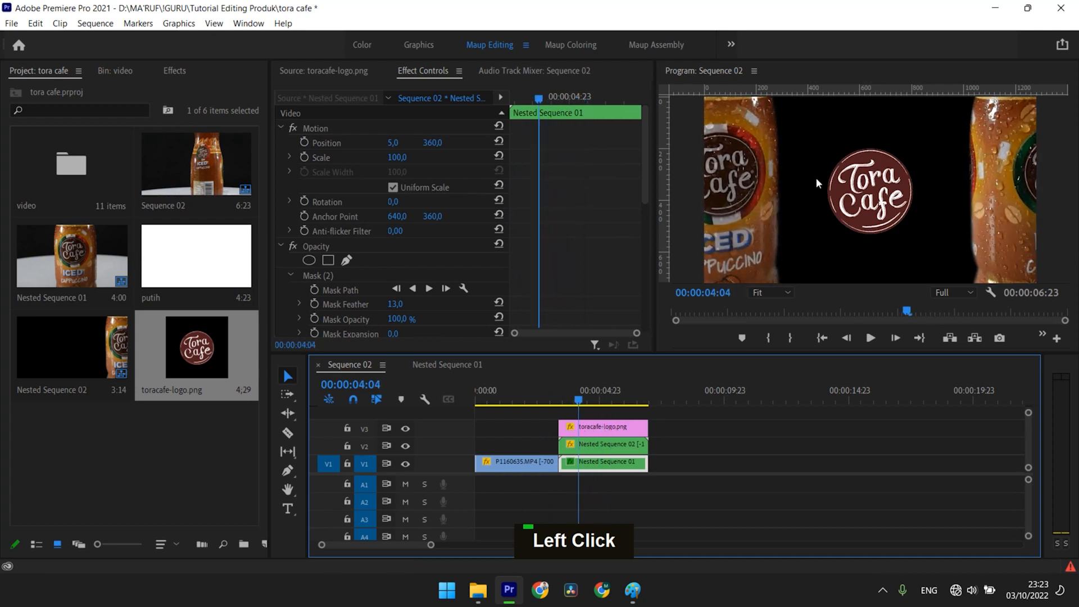
click(598, 430)
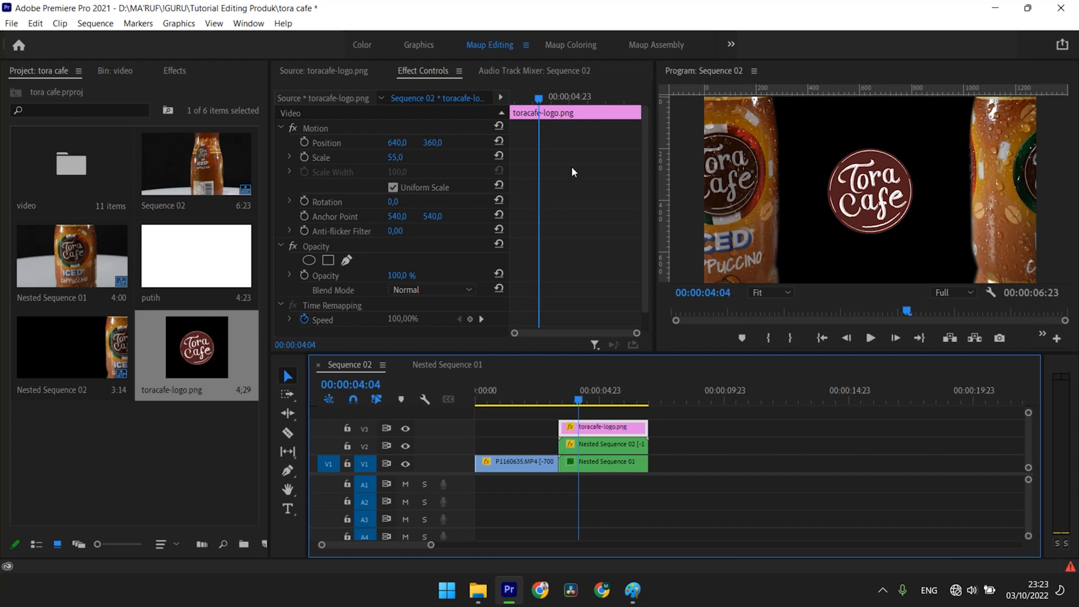
click(305, 157)
scroll(606, 213, down, 1)
scroll(607, 214, down, 1)
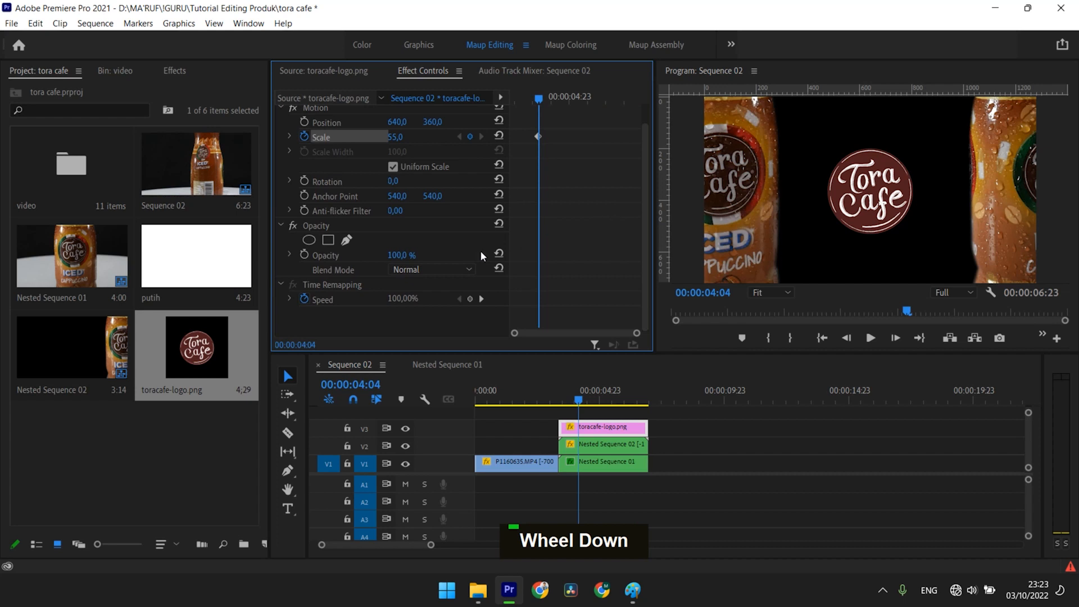
click(303, 255)
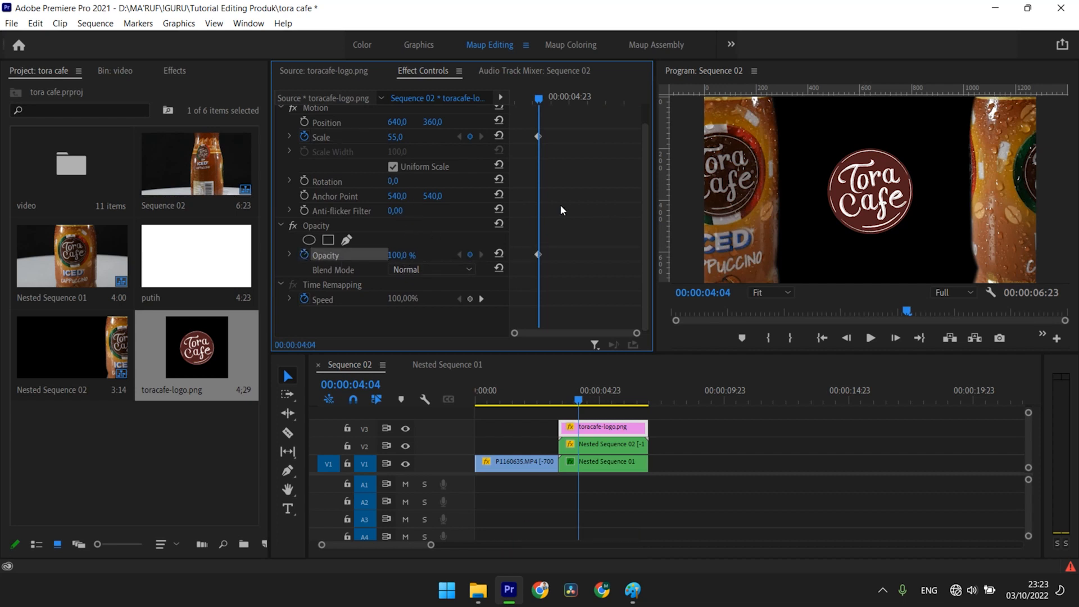
Lower the logo's opacity to 51%, undo a further reduction to 0%, and reset its trial position of 284
scroll(565, 215, up, 3)
drag(397, 143, 197, 144)
drag(399, 276, 371, 276)
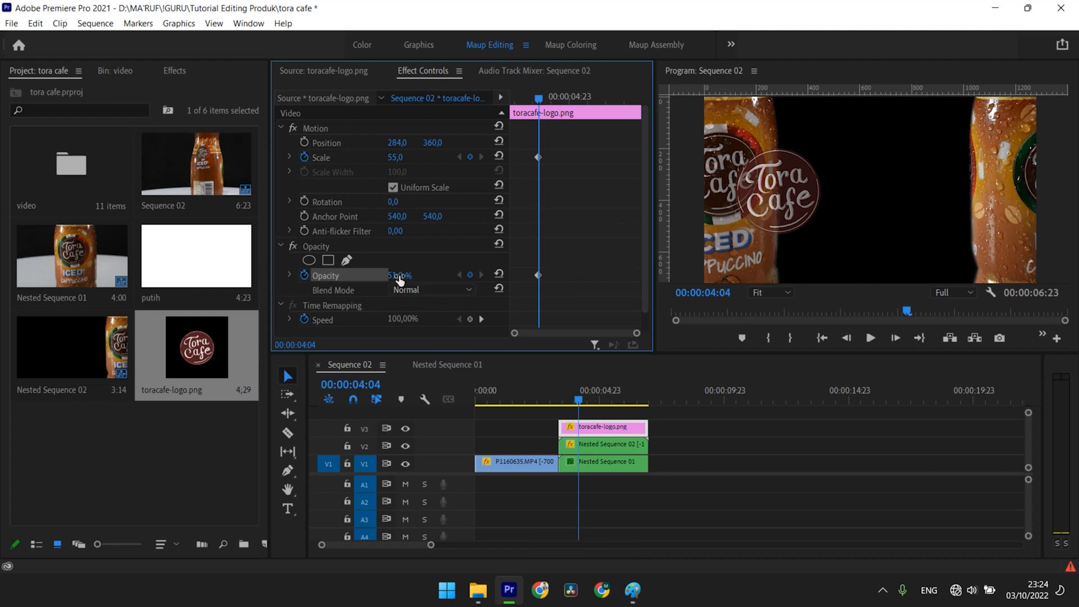
drag(397, 276, 370, 276)
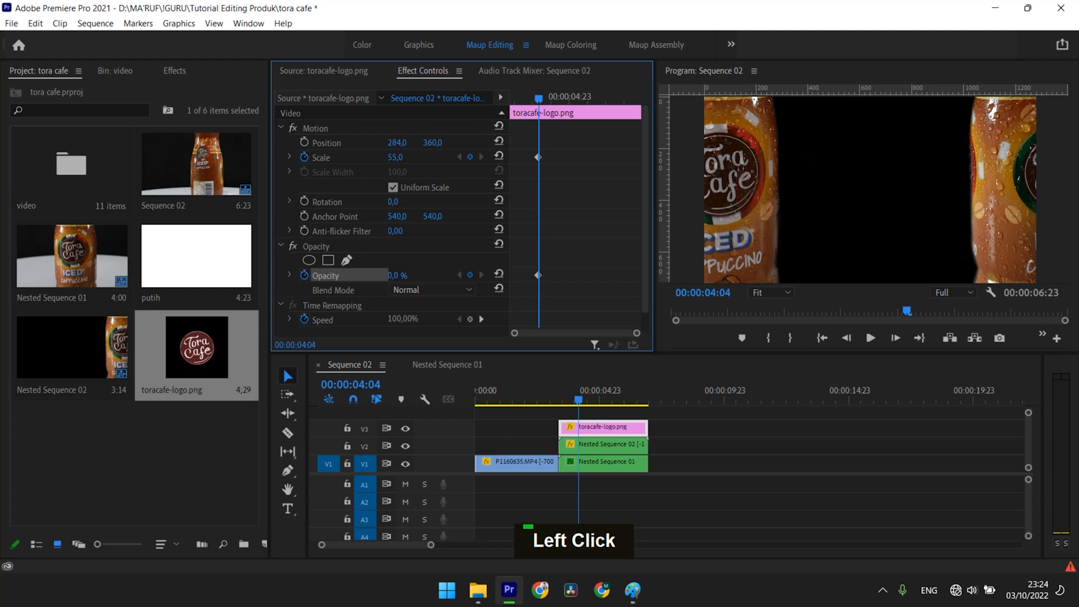
key(ctrl+z)
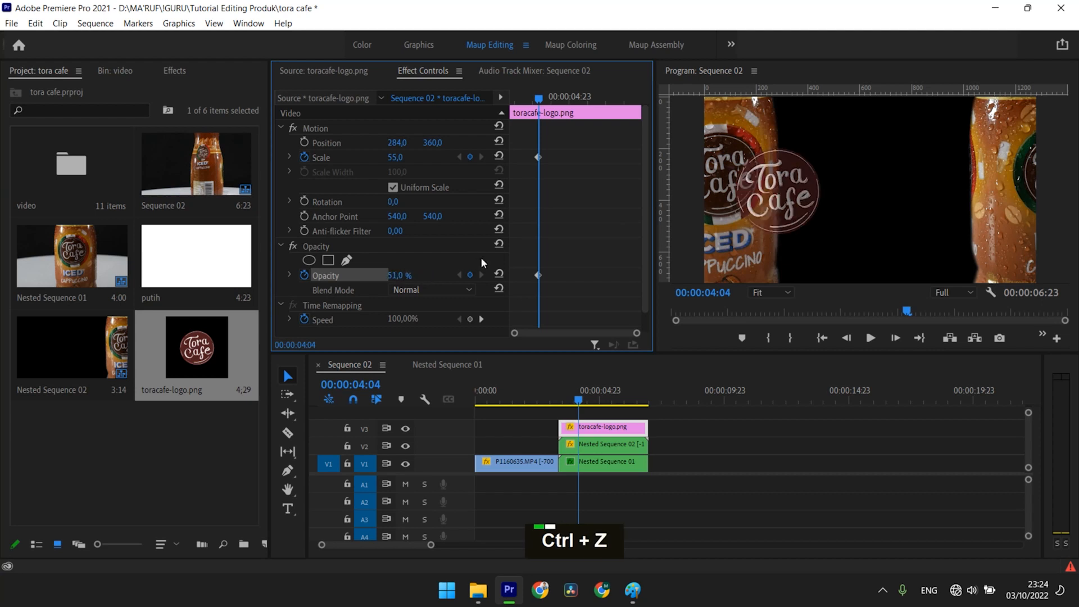
click(499, 142)
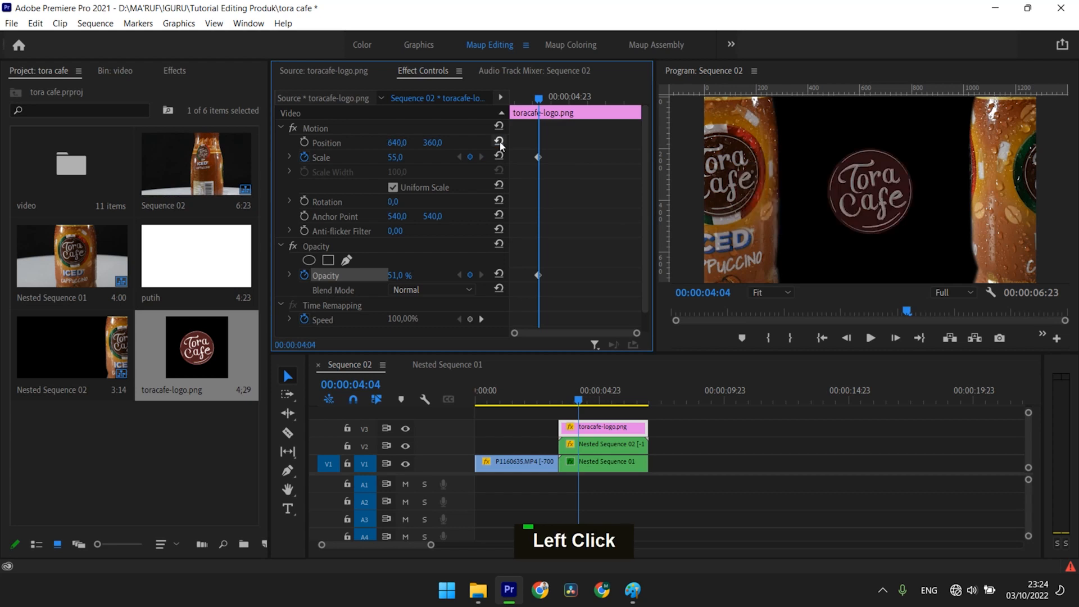
Set the logo's opacity to 100% at 00:00:04:04, add starting keyframes of scale 39 and opacity 0% at 00:00:03:11, and preview the fade-in
drag(401, 276, 428, 276)
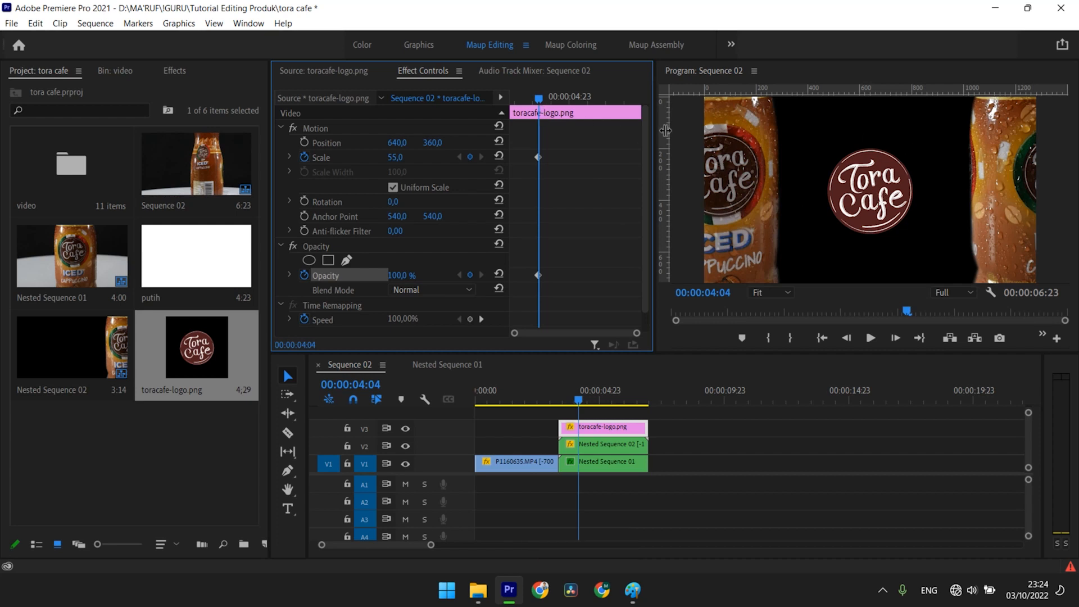
click(514, 100)
drag(516, 107, 512, 108)
drag(397, 158, 387, 158)
drag(396, 275, 366, 276)
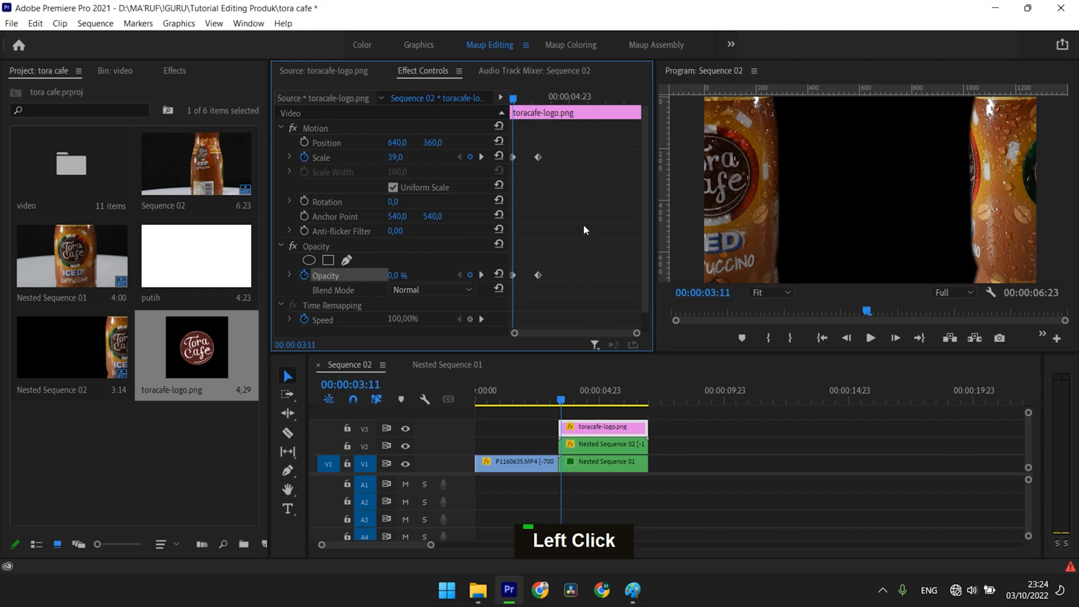
key(space)
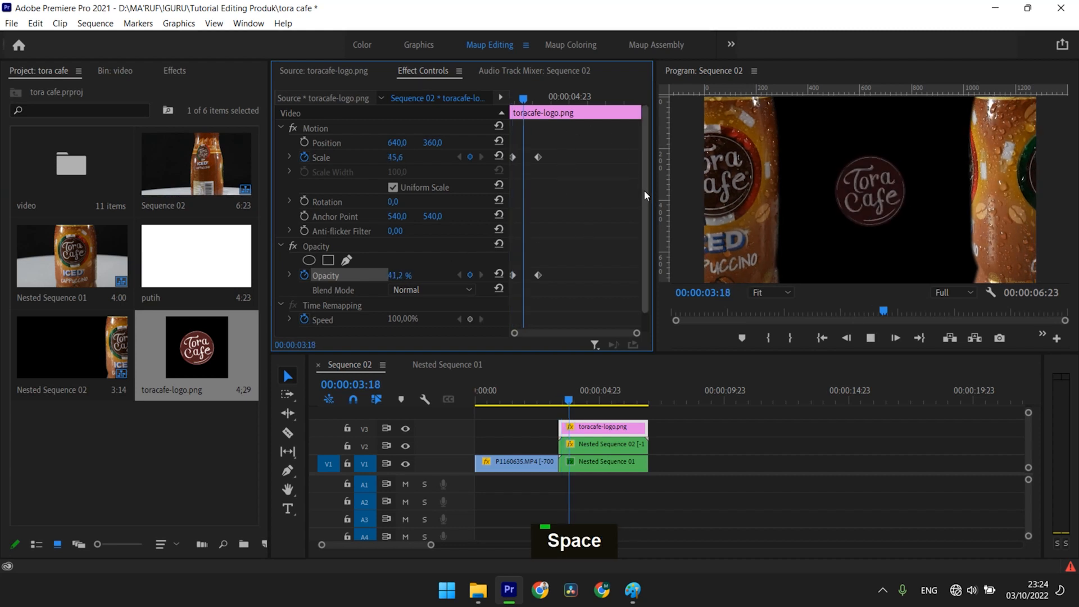
click(517, 130)
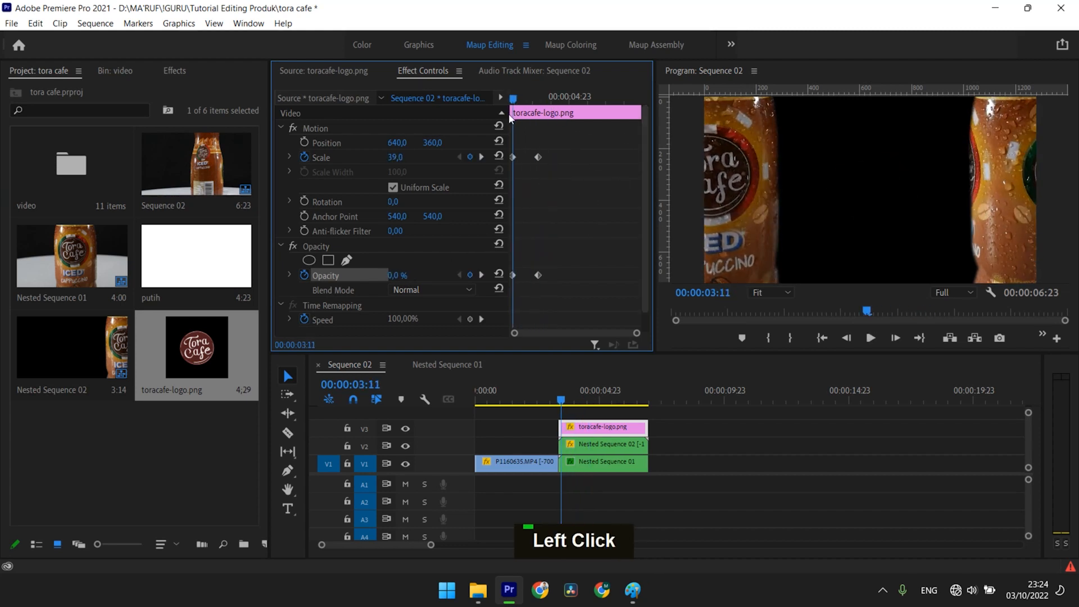
key(space)
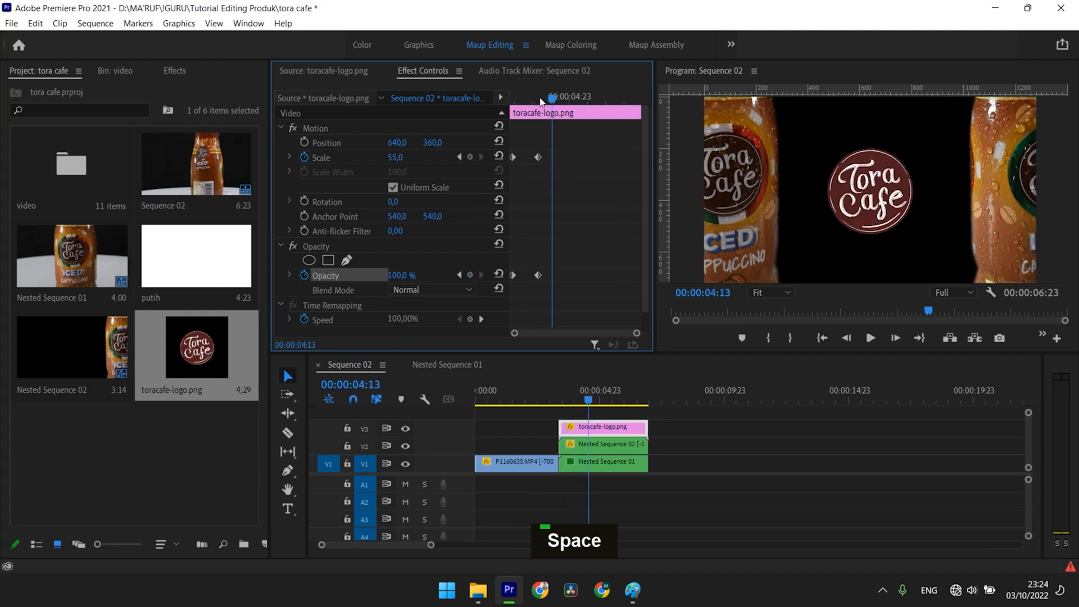
click(510, 113)
key(space)
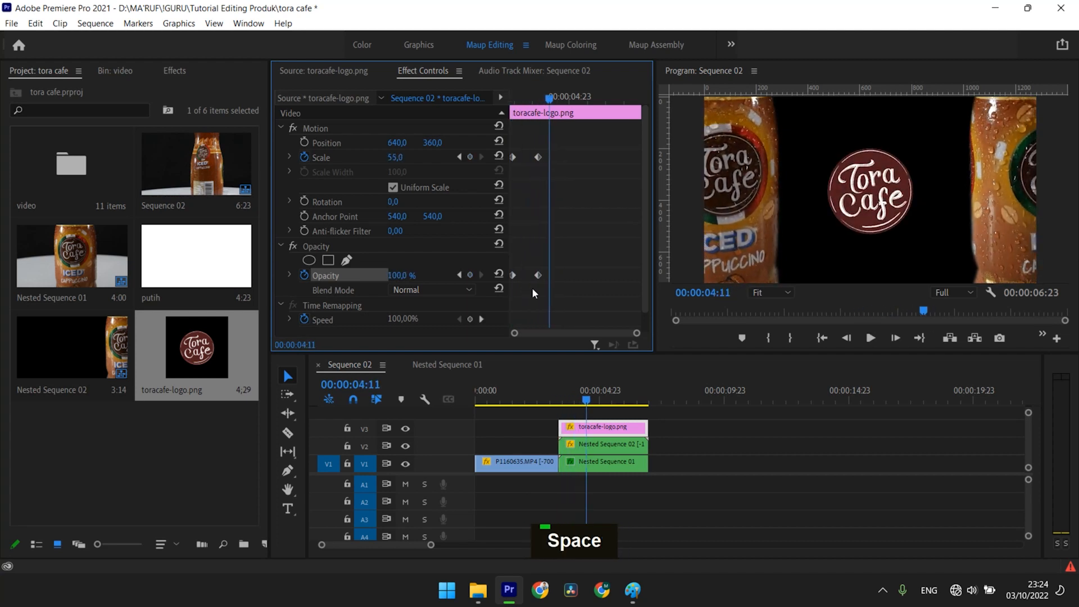
Apply Ease Out to the logo's starting Scale and Opacity keyframes and Ease In to the ending ones, and preview the motion
drag(528, 305, 506, 295)
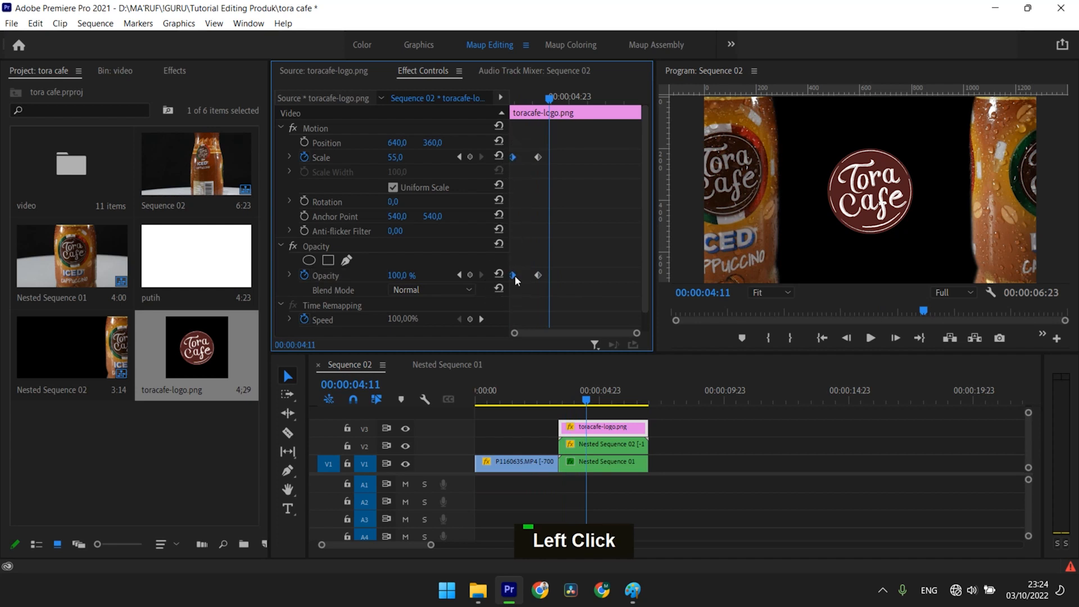
right_click(515, 277)
click(556, 488)
drag(533, 140, 550, 278)
right_click(539, 275)
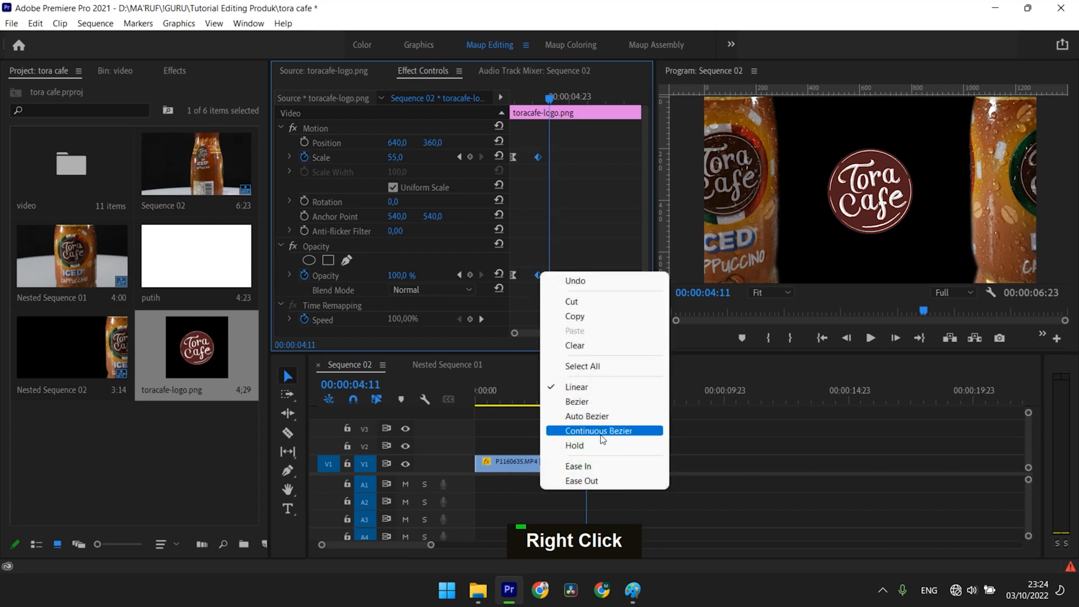
click(562, 466)
drag(550, 106, 511, 105)
key(space)
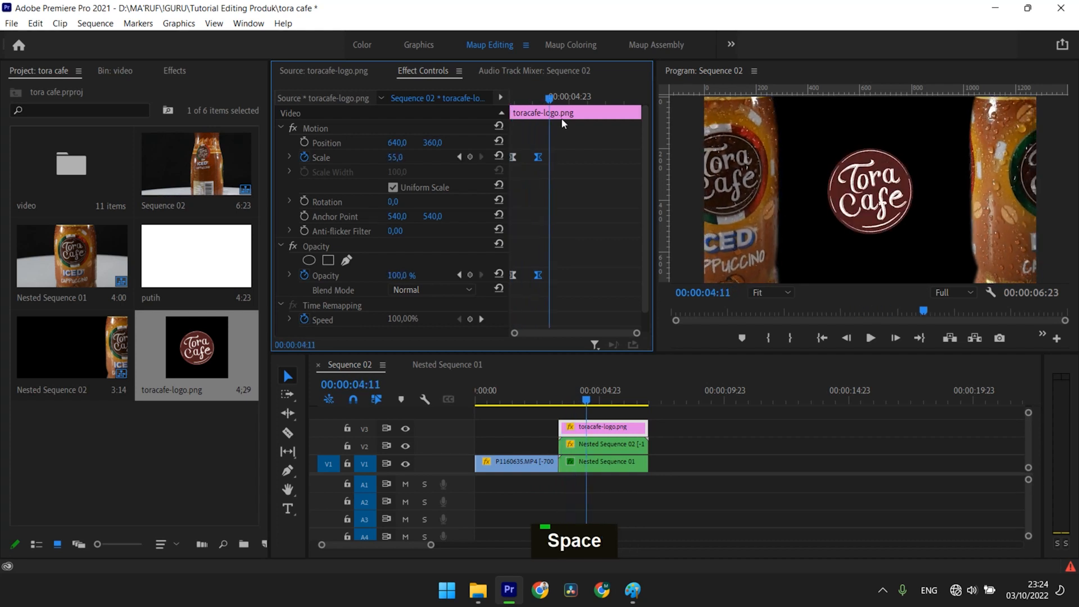
click(510, 106)
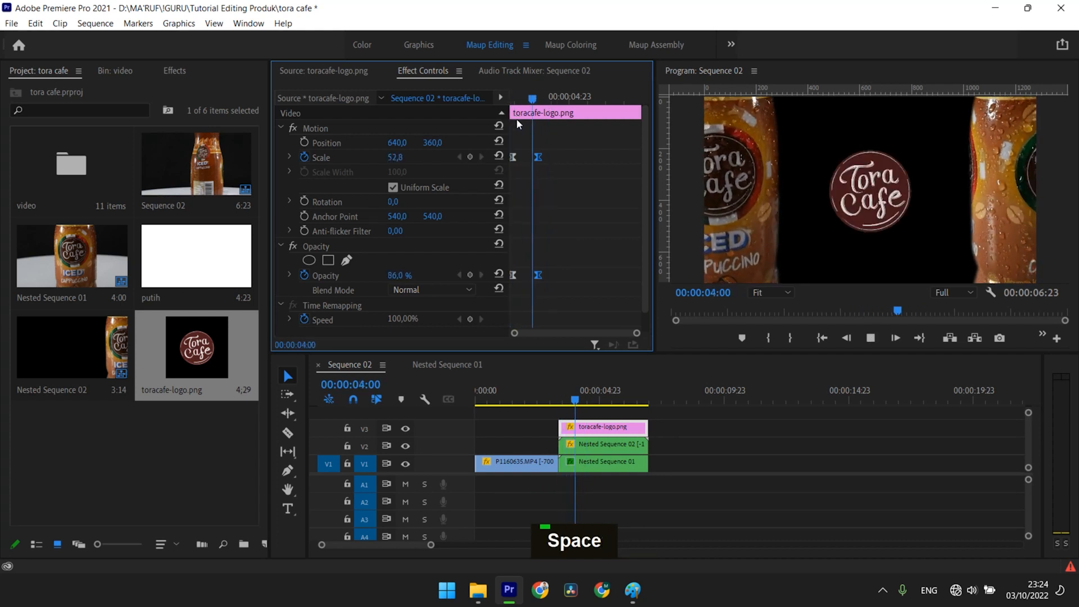
key(space)
Reshape the logo's Scale velocity curve to peak just after the first keyframe and slow gradually towards the last, and preview it
click(290, 158)
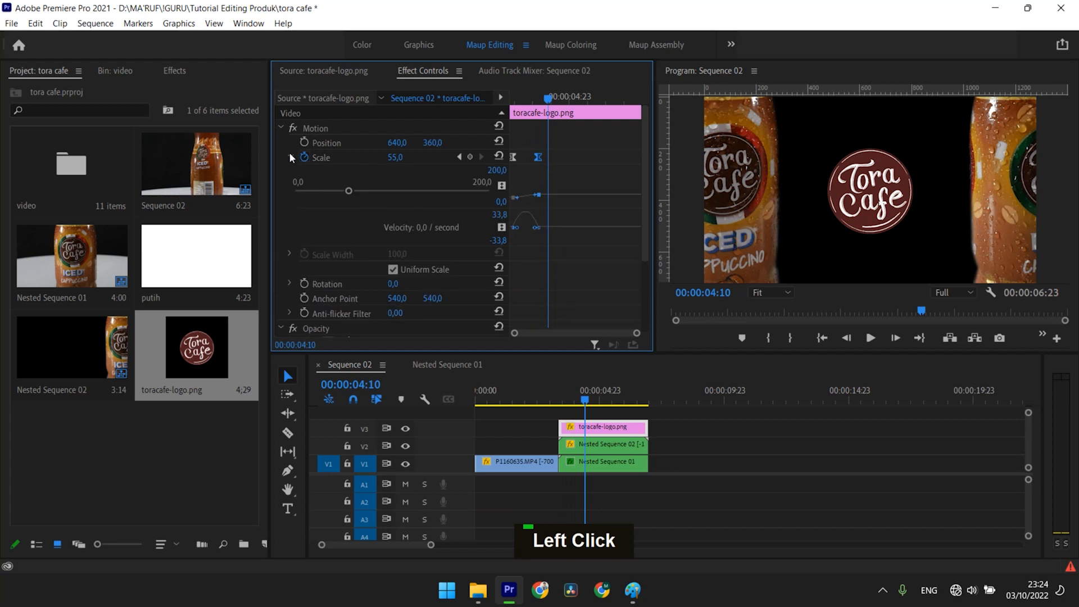
drag(558, 260, 525, 202)
double_click(549, 243)
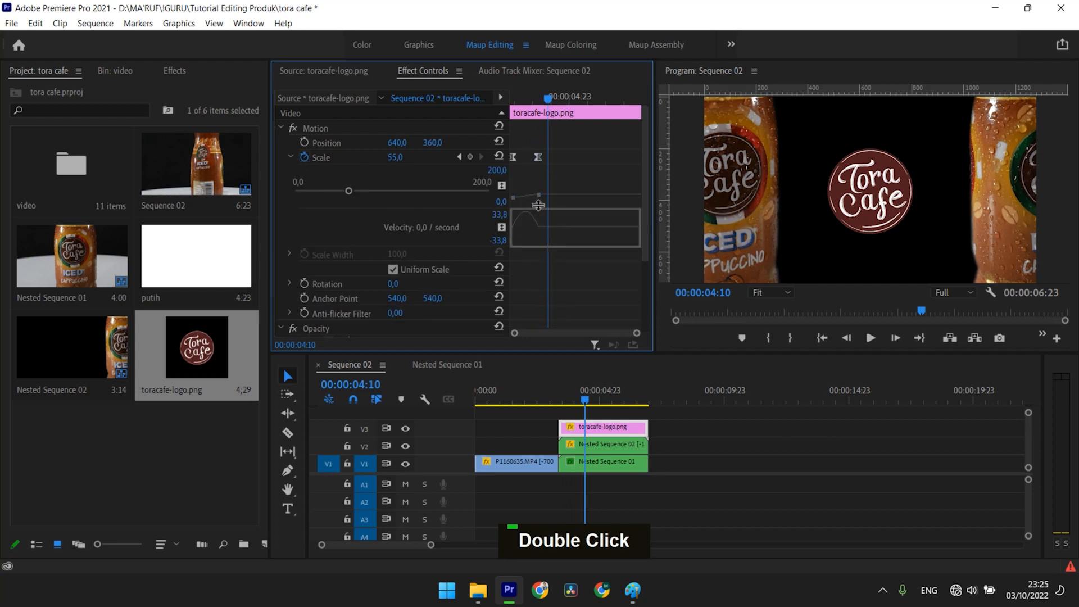
drag(552, 248, 536, 193)
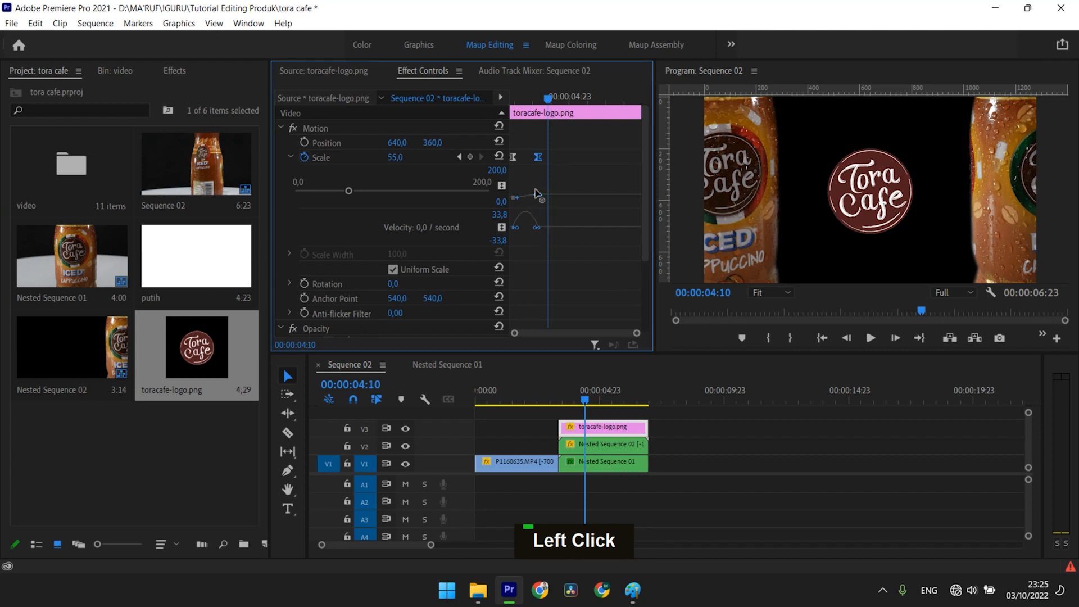
drag(536, 230, 527, 228)
double_click(519, 242)
click(519, 229)
double_click(518, 235)
click(517, 228)
drag(517, 229, 515, 228)
drag(544, 108, 499, 125)
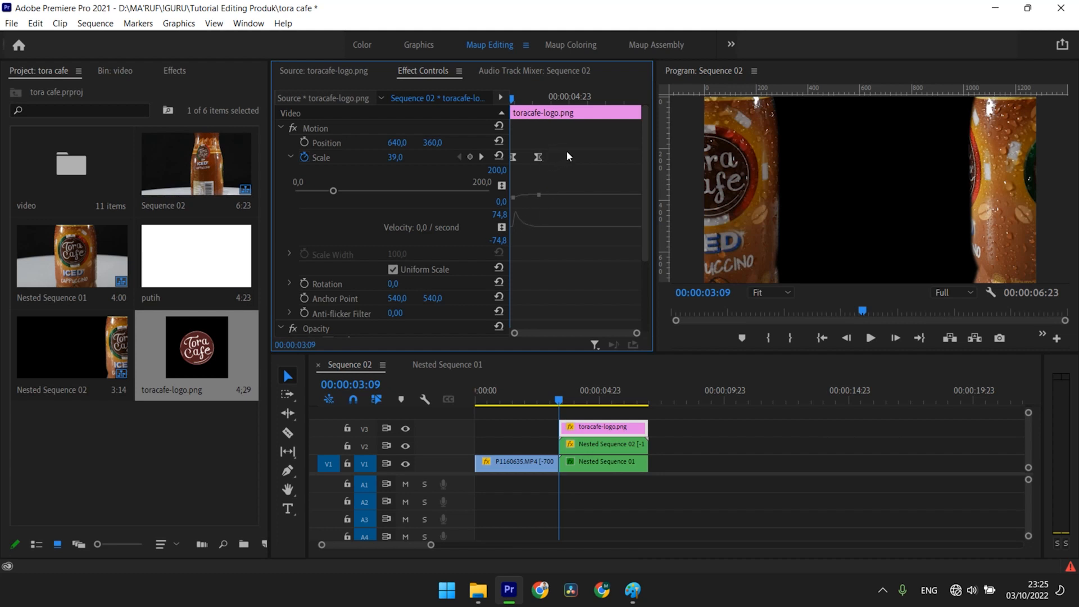
key(space)
drag(548, 98, 497, 108)
key(space)
Collapse the logo's Scale graphs to bring the Scale and Opacity keyframes into view together
click(539, 157)
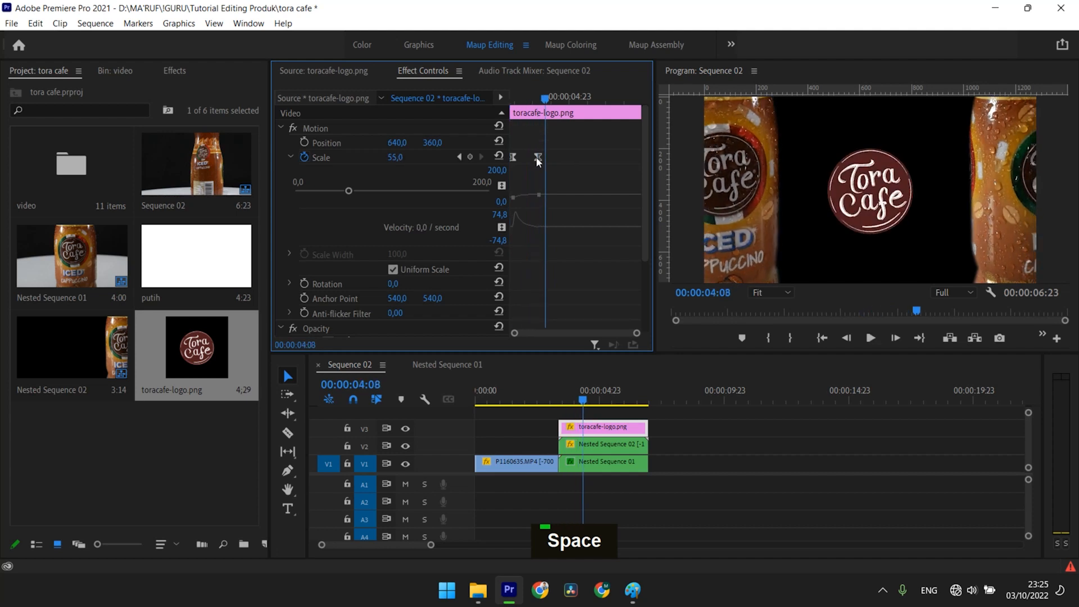
drag(645, 187, 642, 210)
scroll(343, 155, up, 1)
click(288, 145)
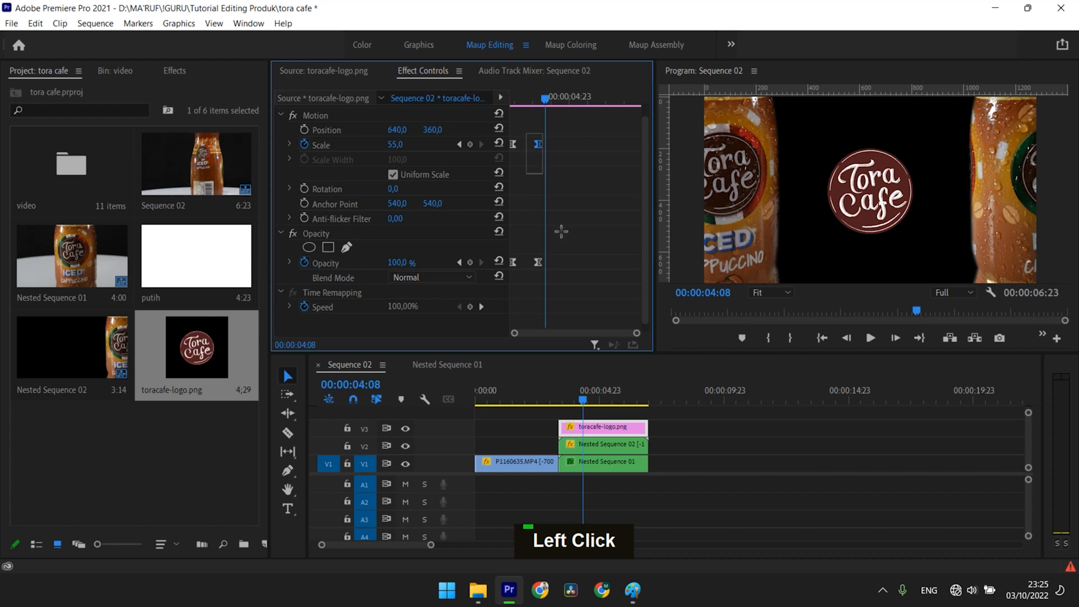
Move the logo's ending Scale and Opacity keyframes to 00:00:04:13 and preview the slower animation
click(540, 262)
drag(540, 262, 552, 262)
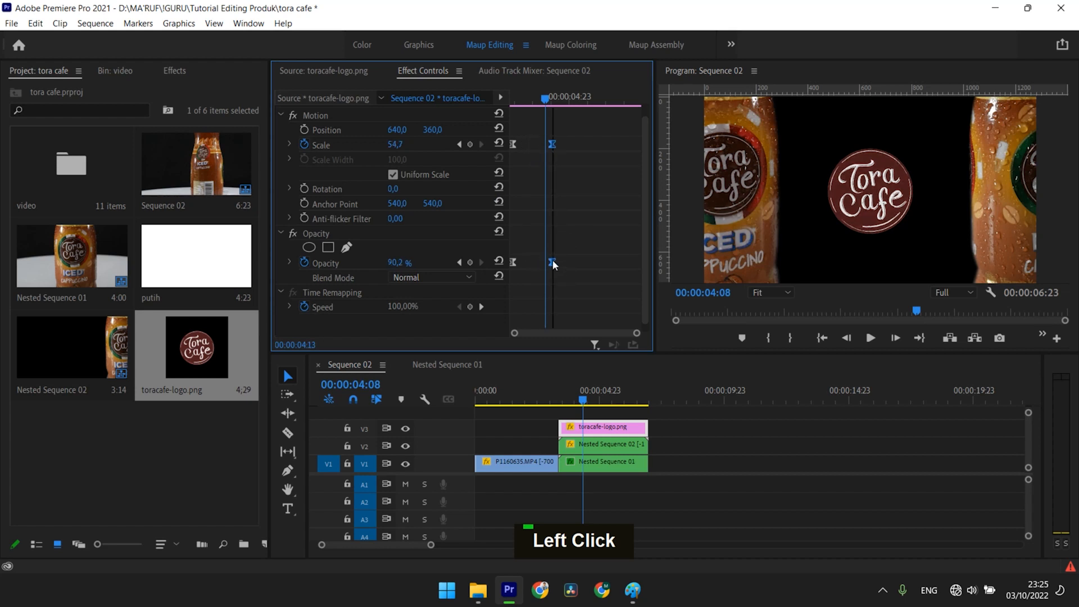
key(space)
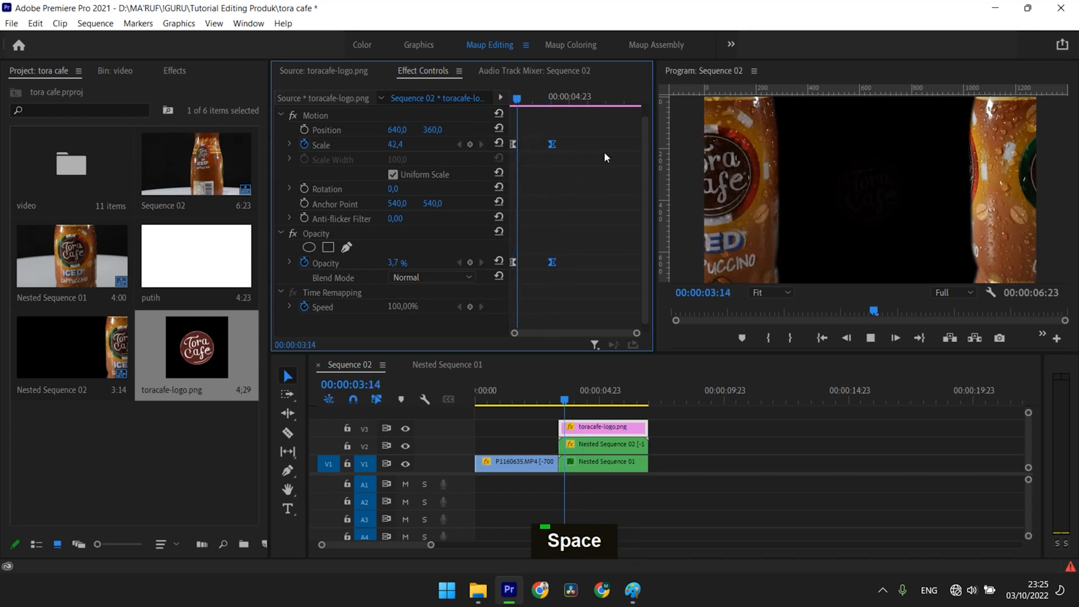
drag(563, 97, 511, 97)
key(space)
key(space)
Move the logo's ending Scale and Opacity keyframes to 00:00:04:07, preview the animation, and deselect the keyframes
drag(541, 138, 543, 259)
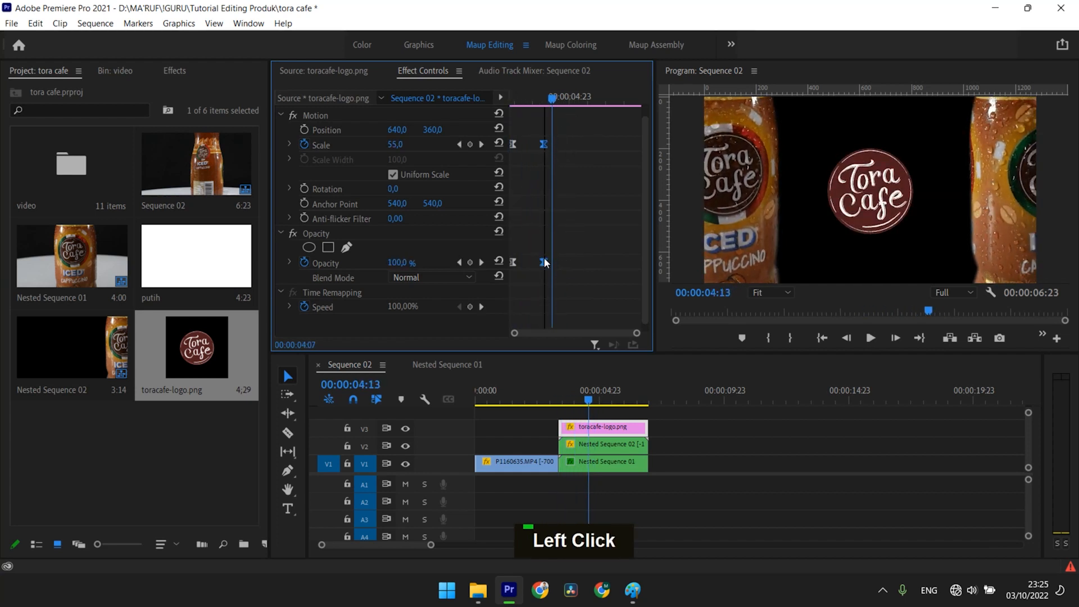
drag(550, 98, 497, 113)
key(space)
key(space)
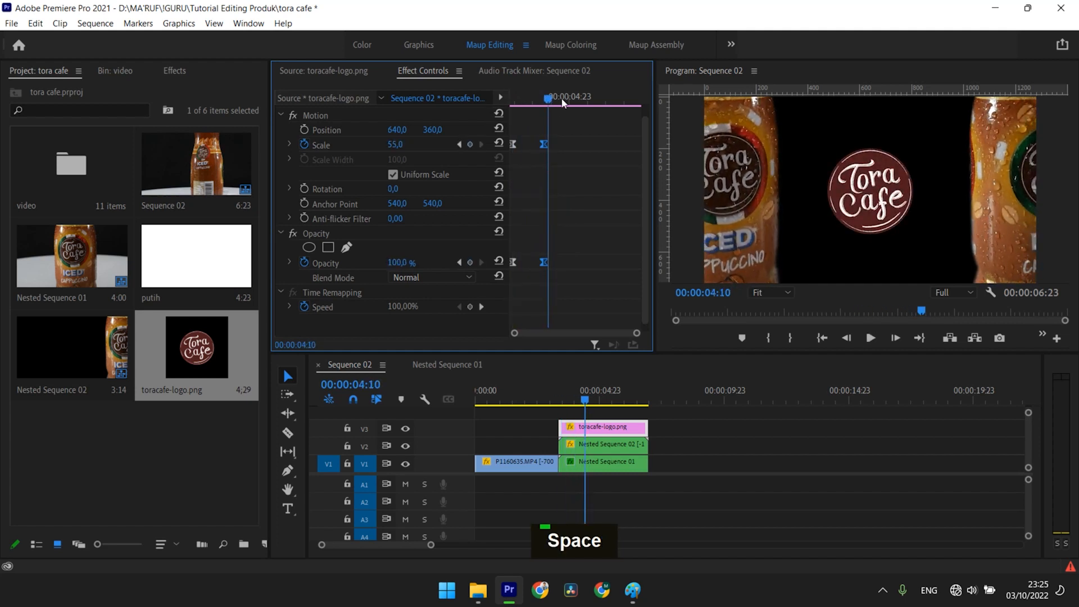
drag(552, 99, 510, 121)
key(space)
click(524, 105)
key(space)
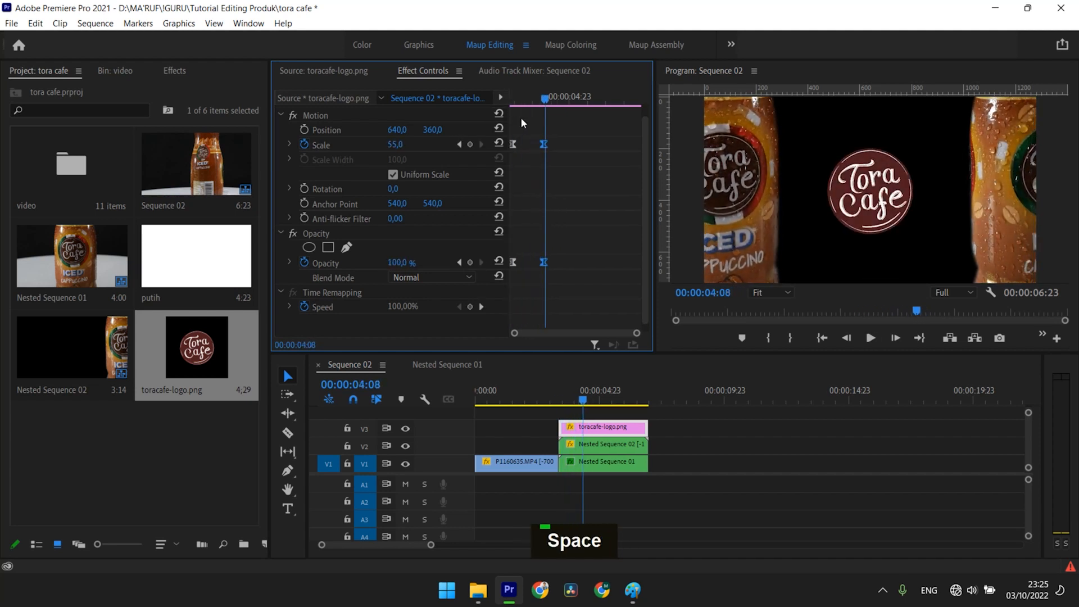
click(545, 107)
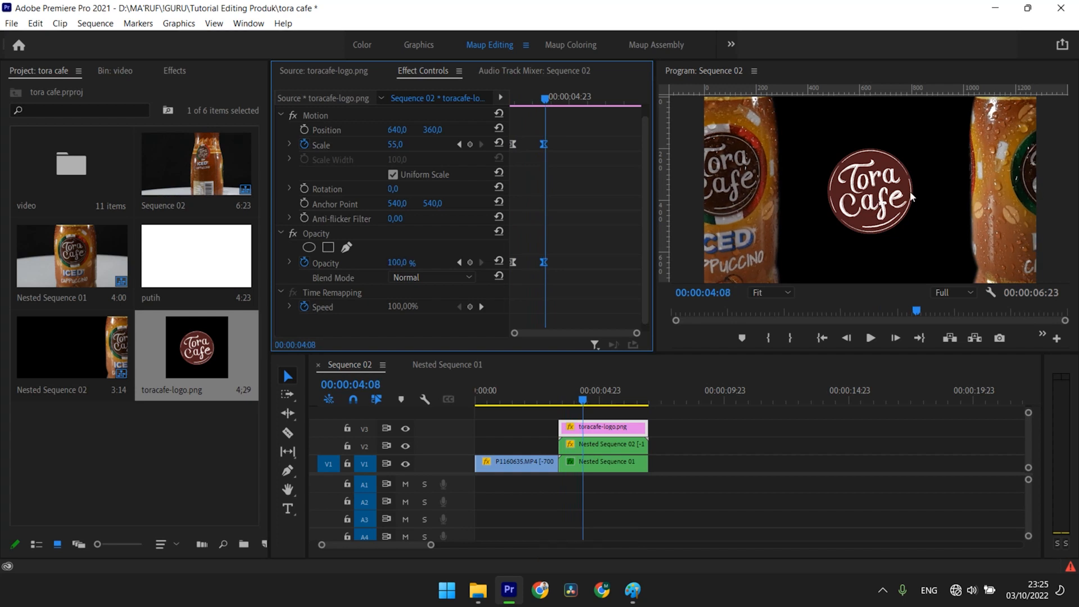
click(575, 190)
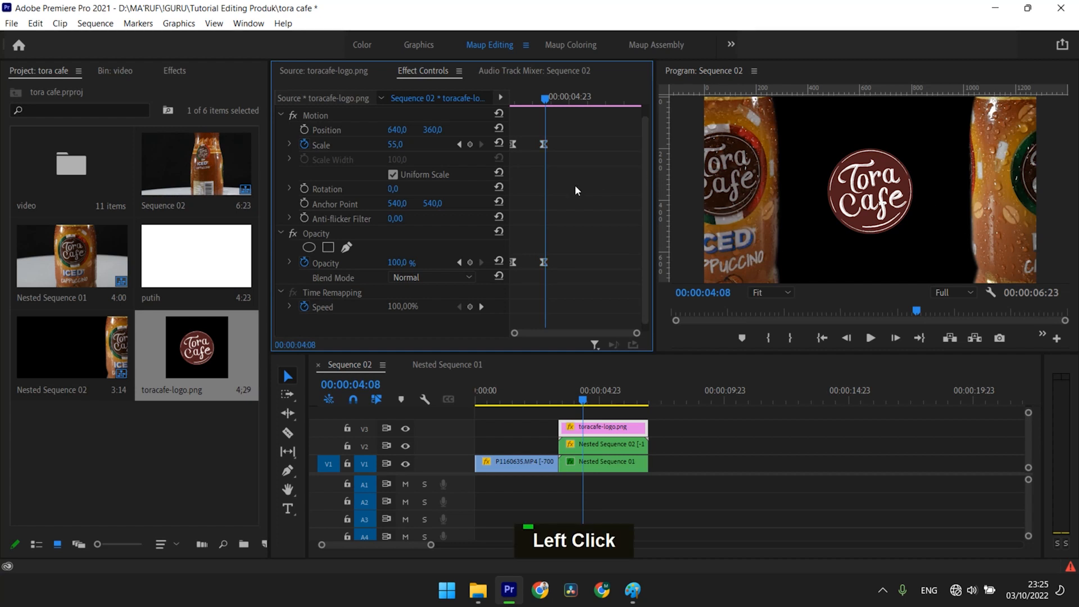
Set the logo's scale to 50 at 00:00:04:11, four frames after the previous Scale keyframe, and preview the bounce
click(459, 144)
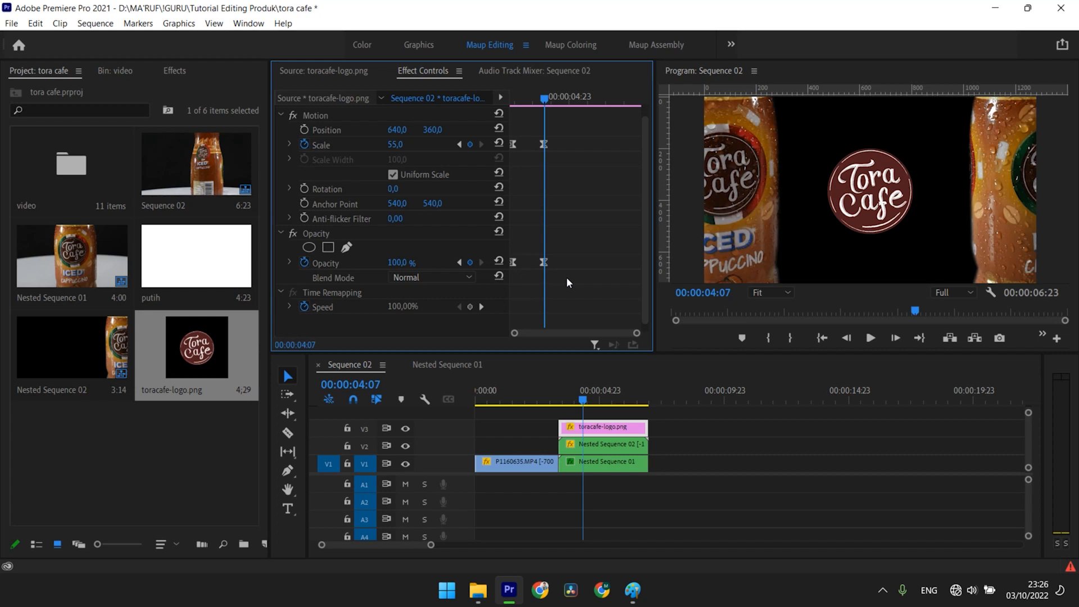
key(Right)
key(Right)
key(Right)
key(Right)
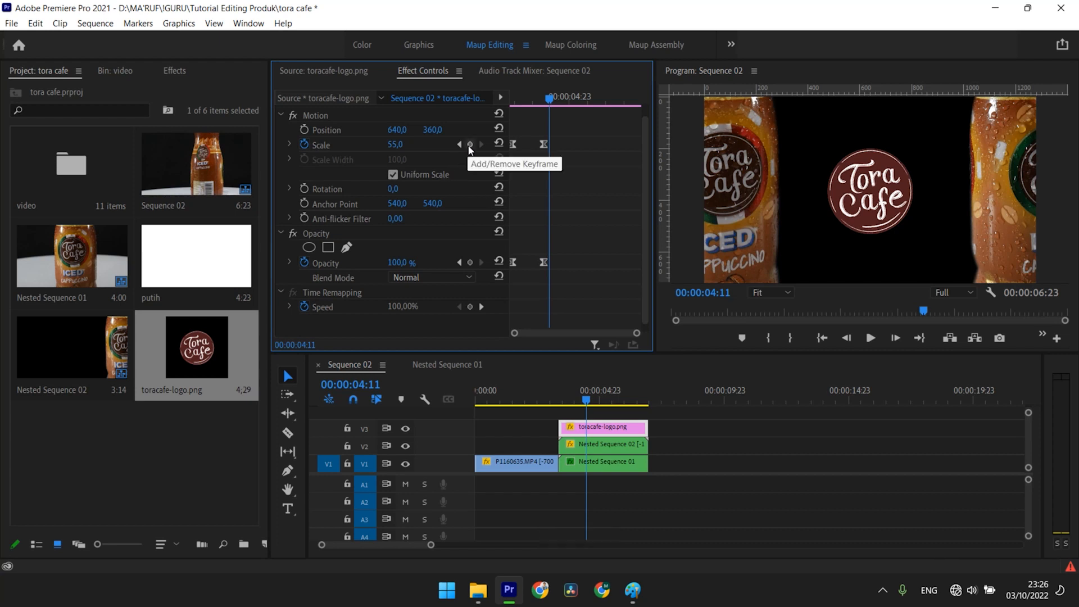
click(396, 145)
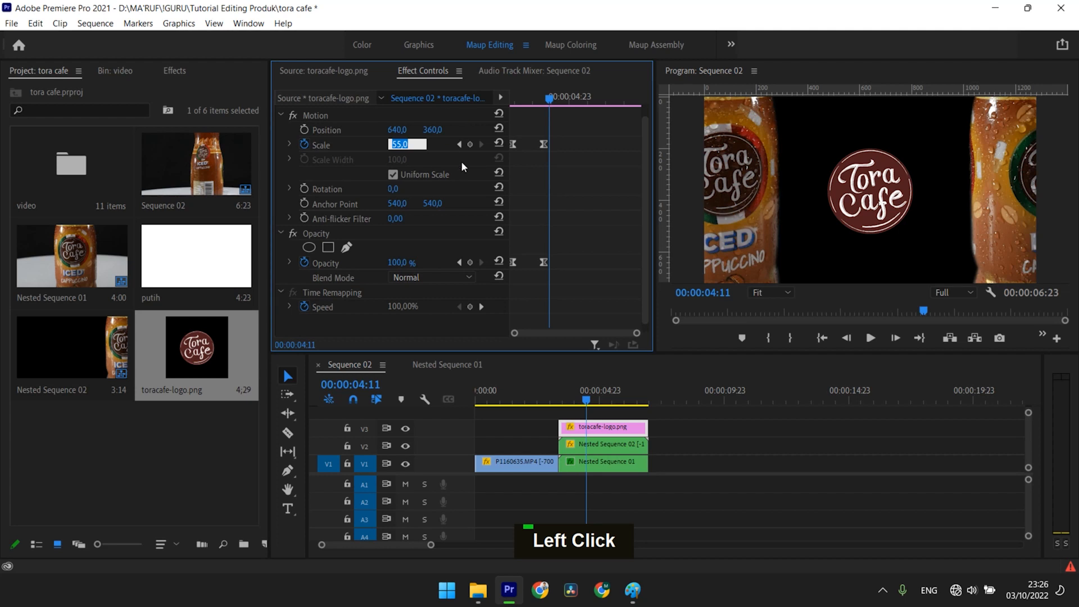
text(50)
key(Return)
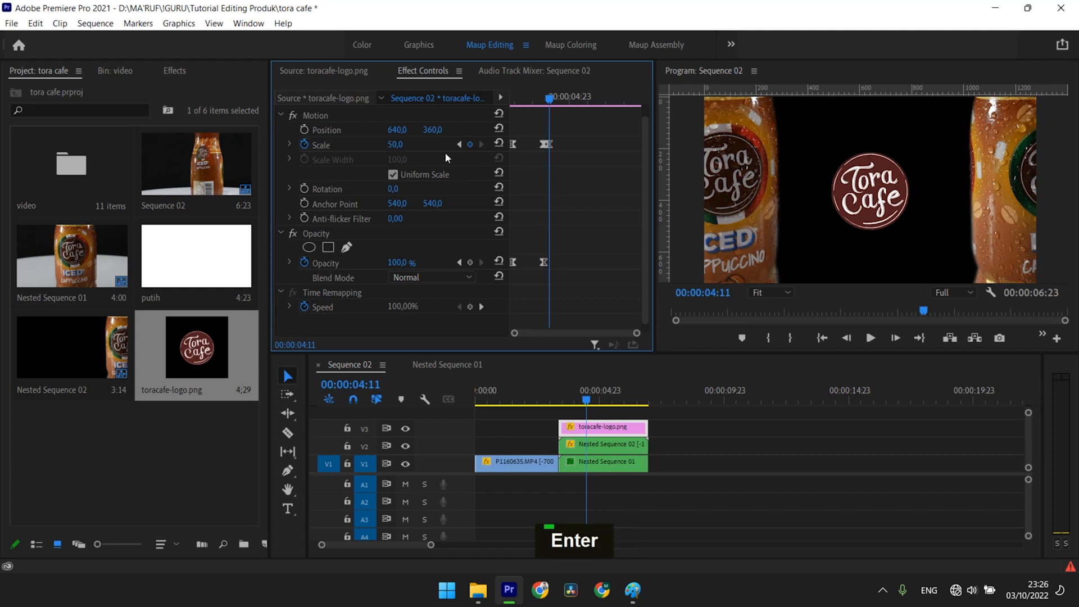
drag(549, 106, 463, 119)
key(space)
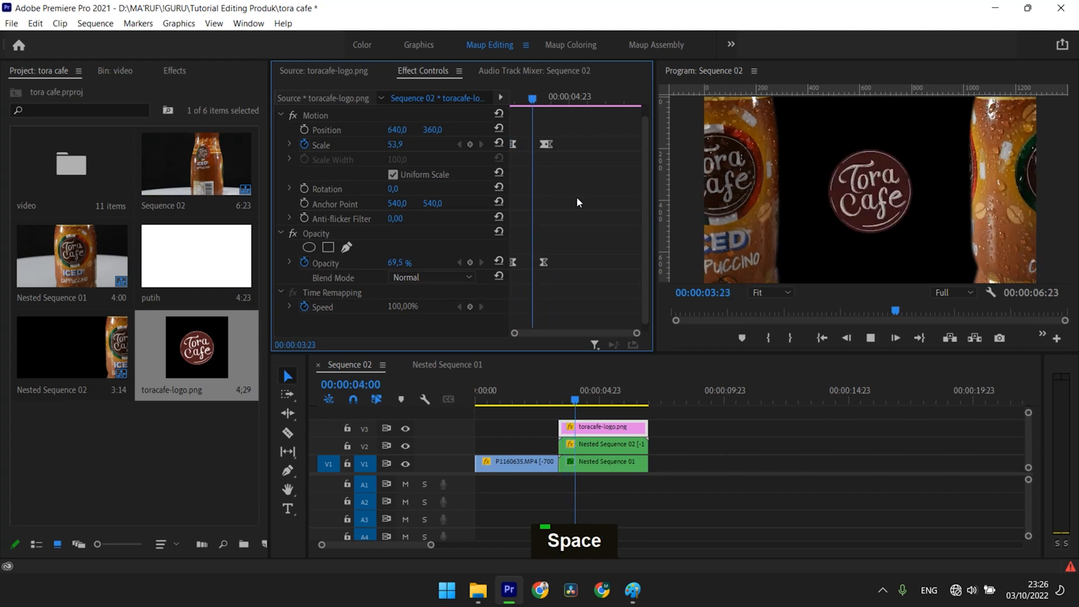
key(space)
drag(553, 98, 486, 113)
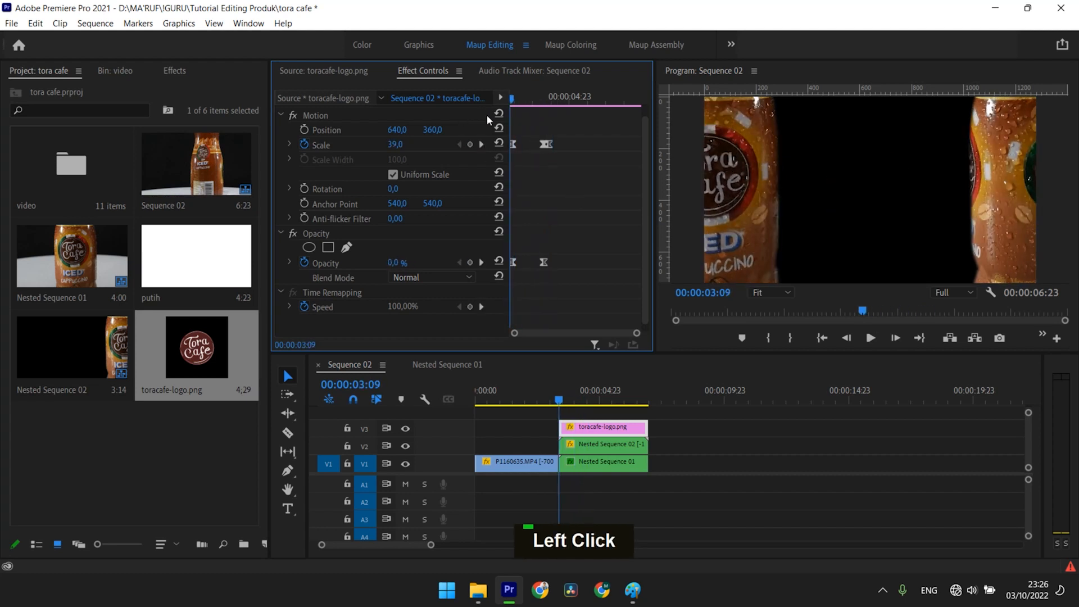
key(space)
key(space)
Shift the last two Scale keyframes and the ending Opacity keyframe earlier, the first ones to about 00:00:04:00, and preview the animation
drag(534, 130, 582, 280)
drag(544, 144, 533, 147)
drag(554, 99, 500, 111)
click(563, 157)
key(space)
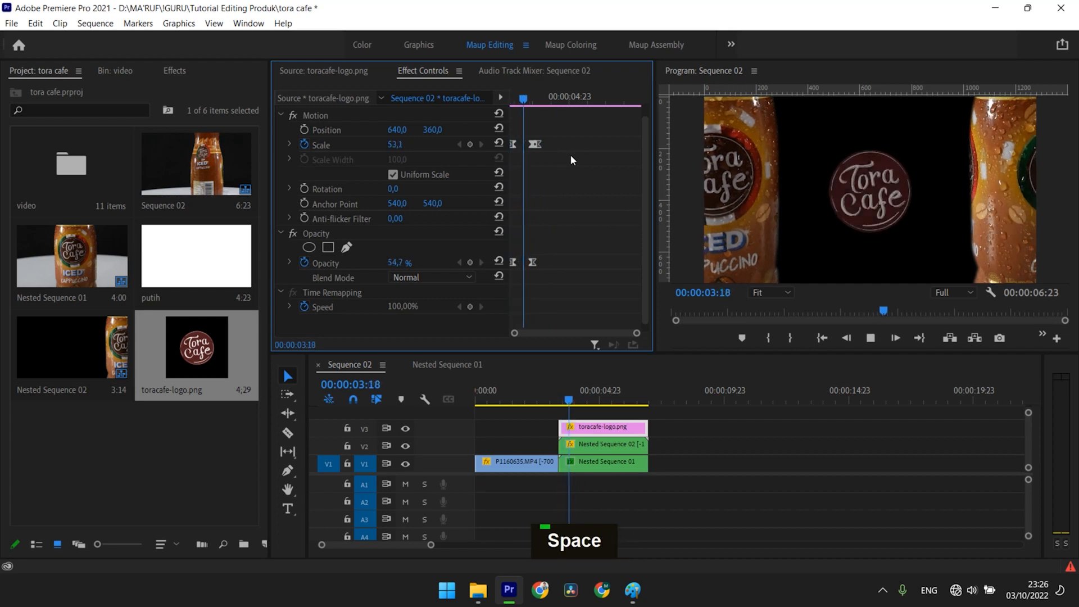
Examine the spacing of the logo's keyframes up close and play the animation from the start of the clip
drag(636, 335, 612, 334)
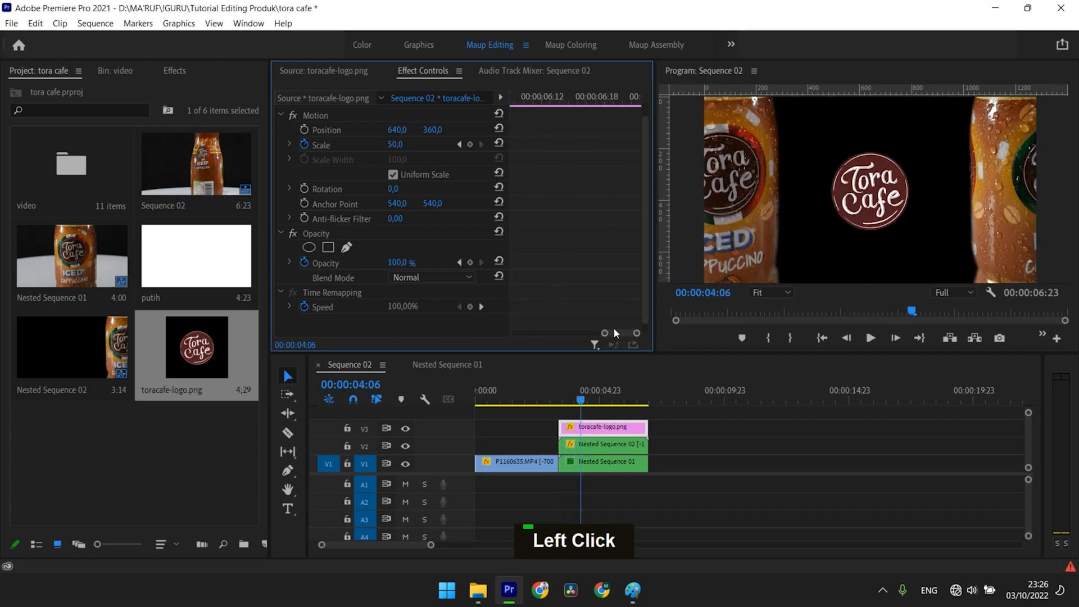
drag(605, 334, 513, 332)
drag(600, 144, 513, 113)
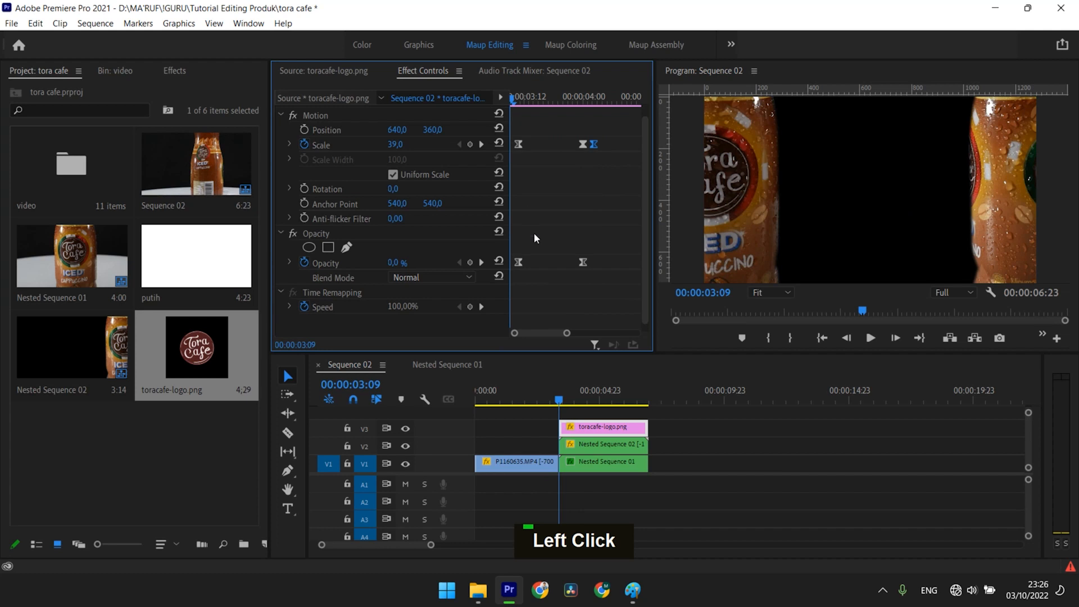
drag(568, 334, 685, 340)
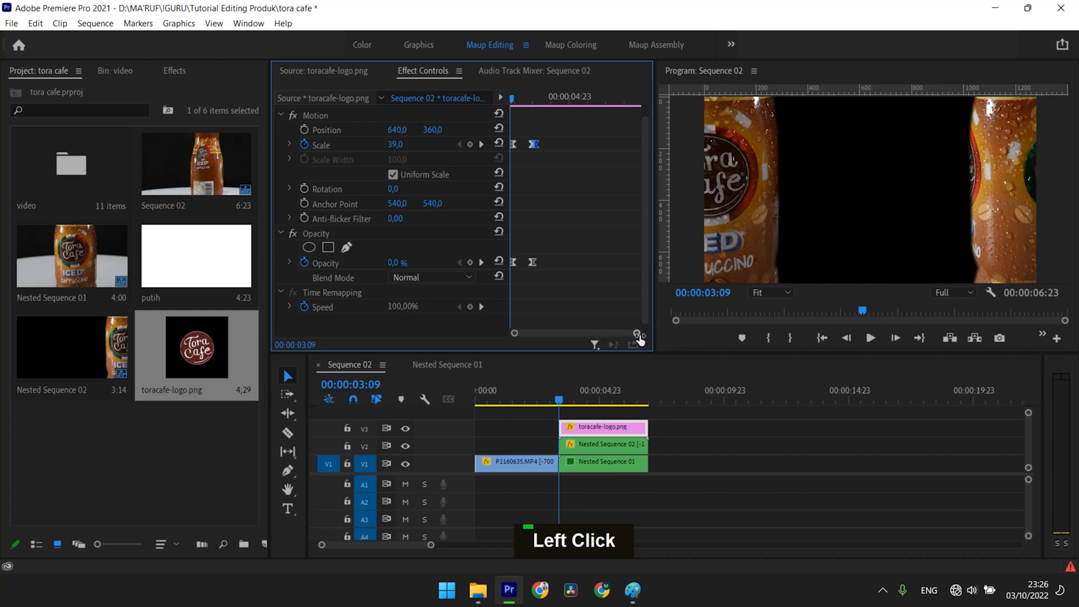
drag(637, 333, 613, 337)
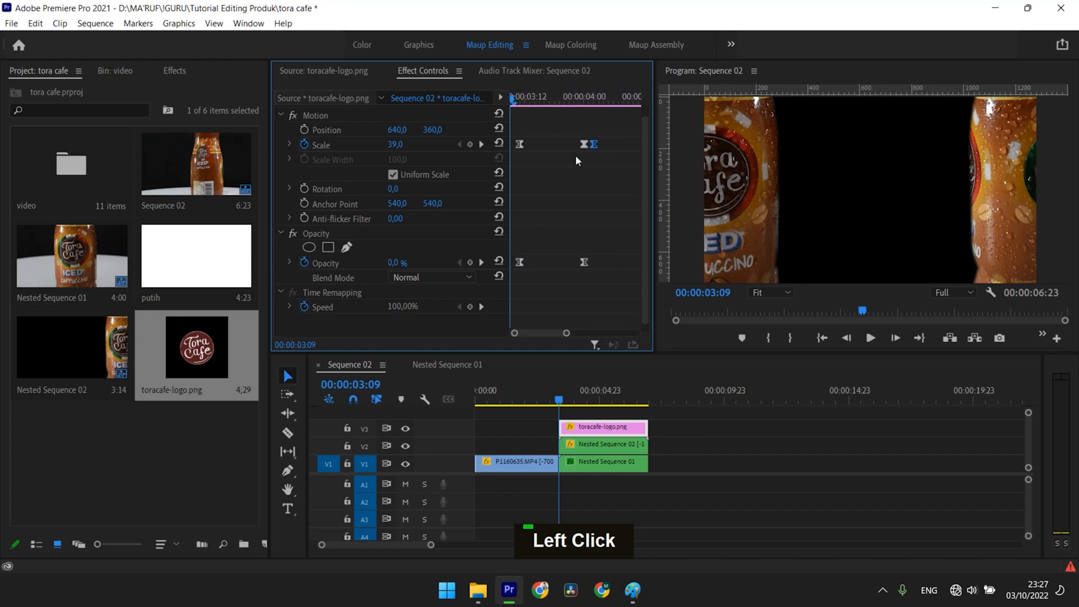
drag(567, 333, 599, 333)
key(space)
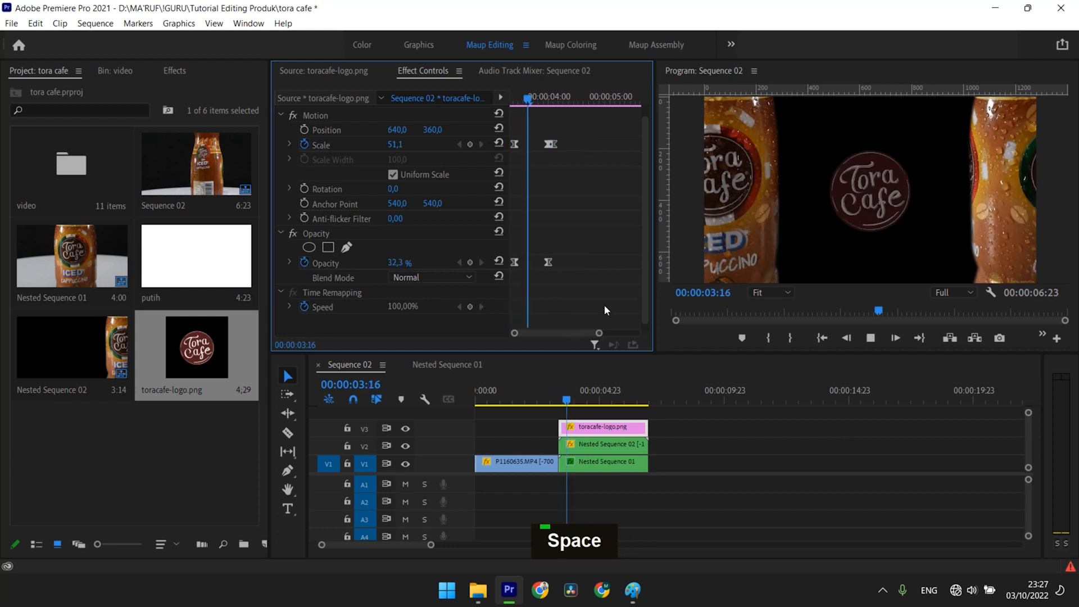
Play the logo's fade and scale bounce from the start of its clip
key(space)
click(513, 97)
key(space)
drag(562, 98, 509, 113)
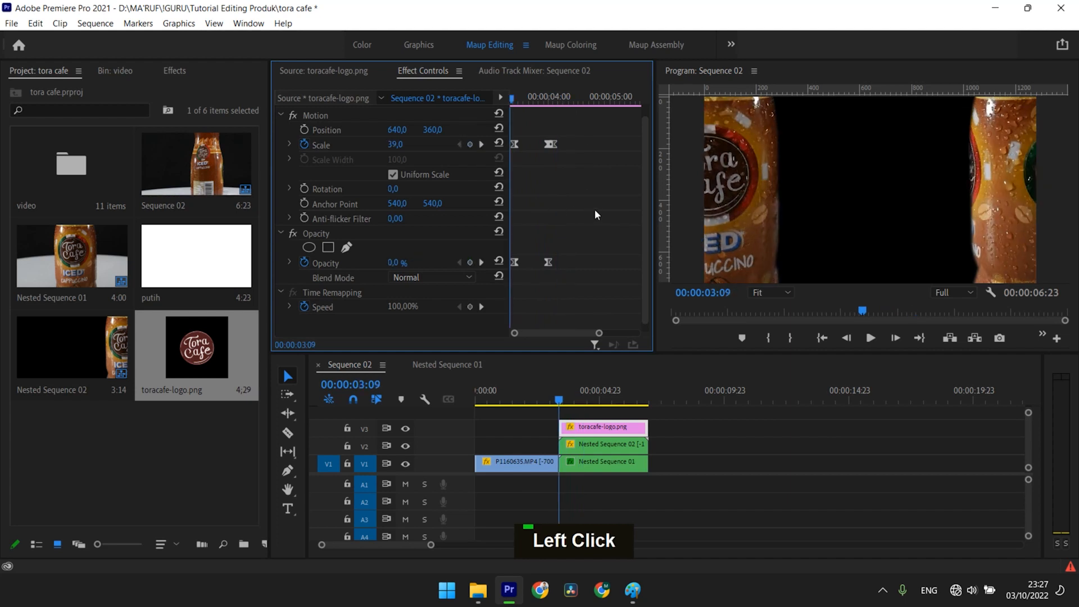
key(space)
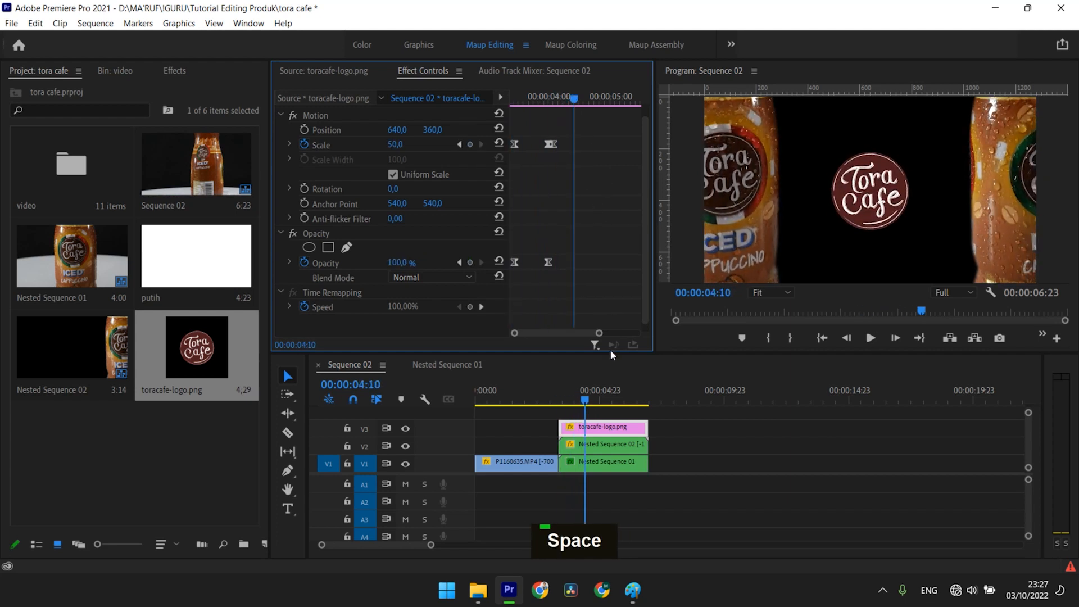
Save the project and play the sequence from its beginning
drag(584, 399, 476, 427)
key(ctrl+s)
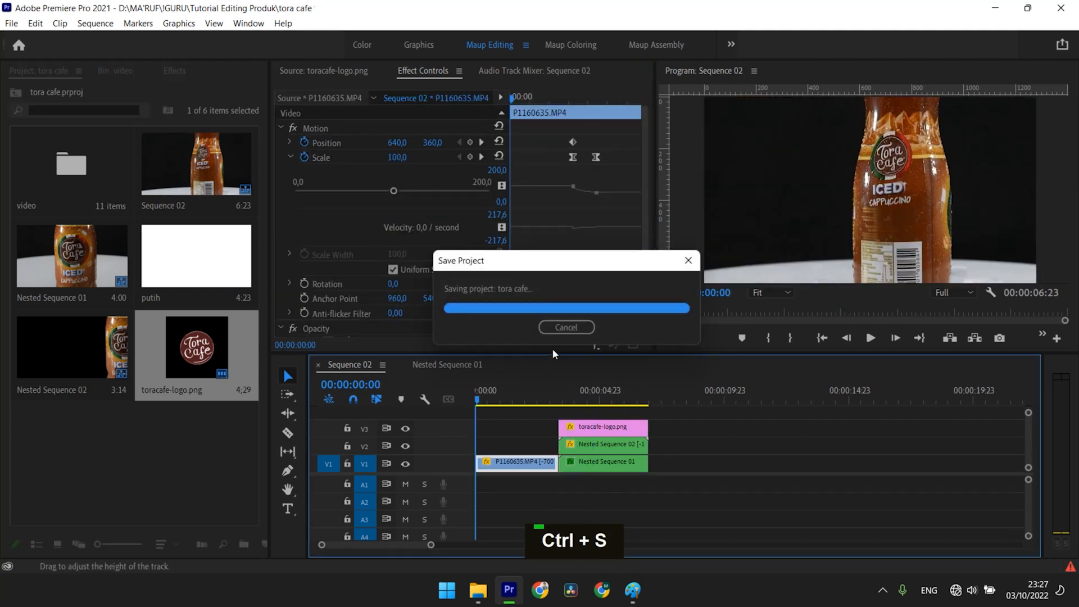
key(space)
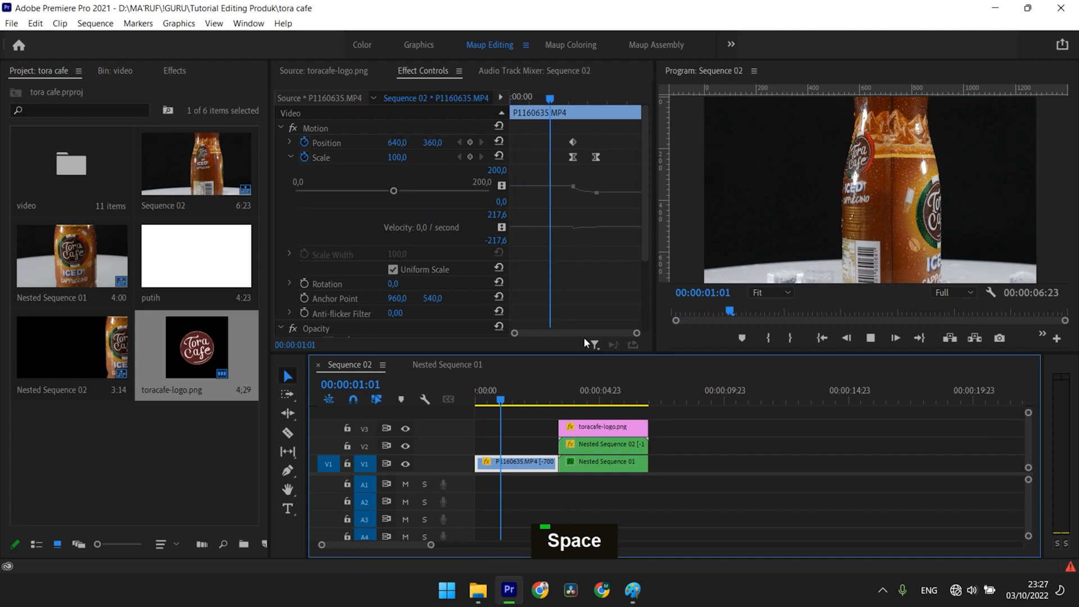
key(space)
Scrub through the P1160635.MP4 clip to examine how the bottle's framing changes around its Position and Scale keyframes
drag(504, 400, 615, 431)
click(683, 450)
drag(596, 396, 536, 412)
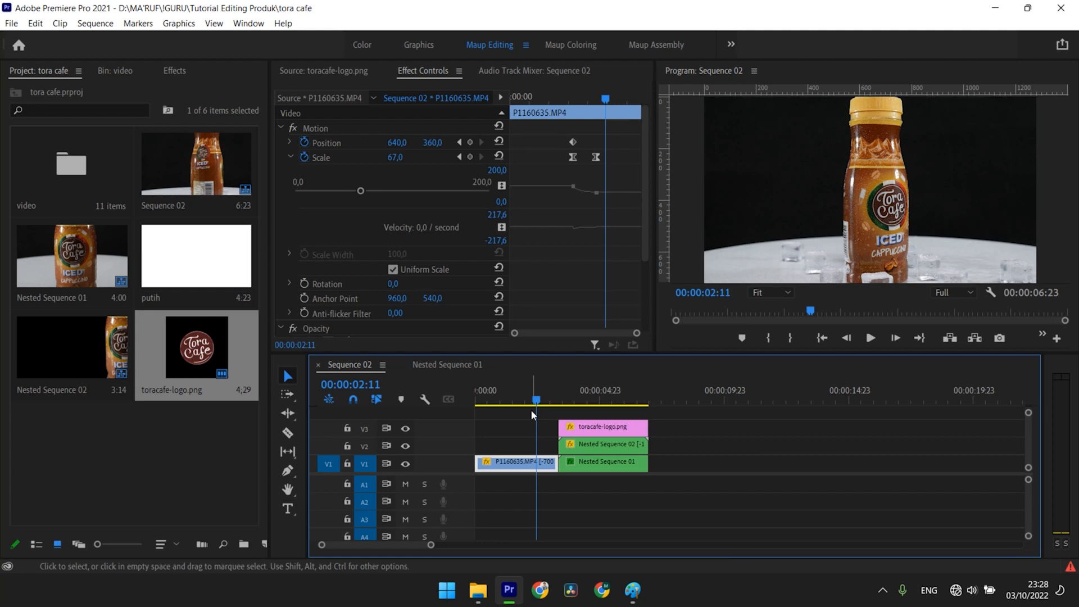
drag(530, 410, 534, 444)
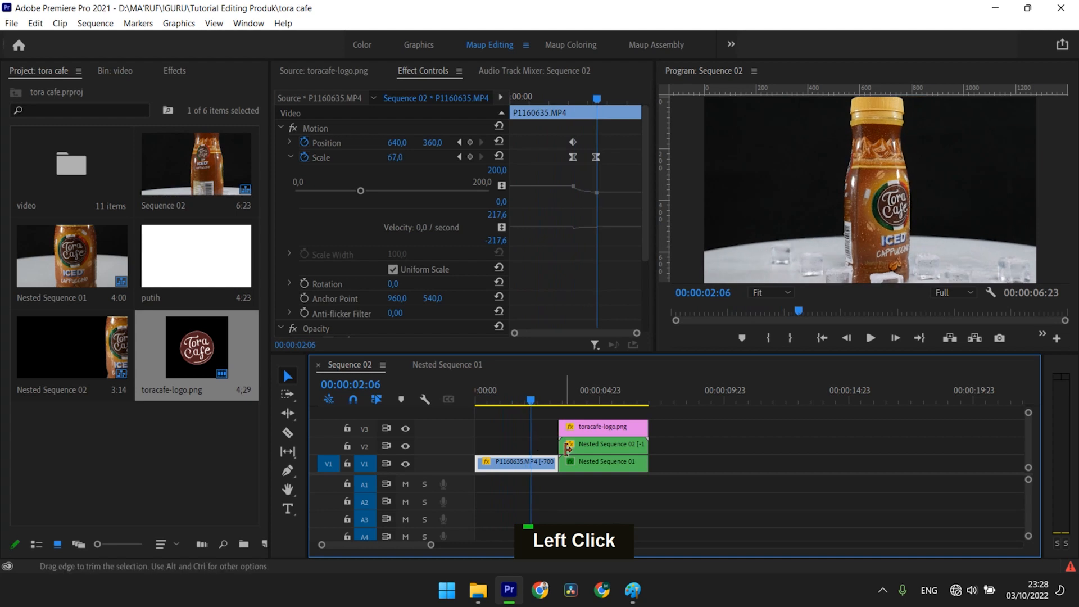
drag(525, 403, 541, 407)
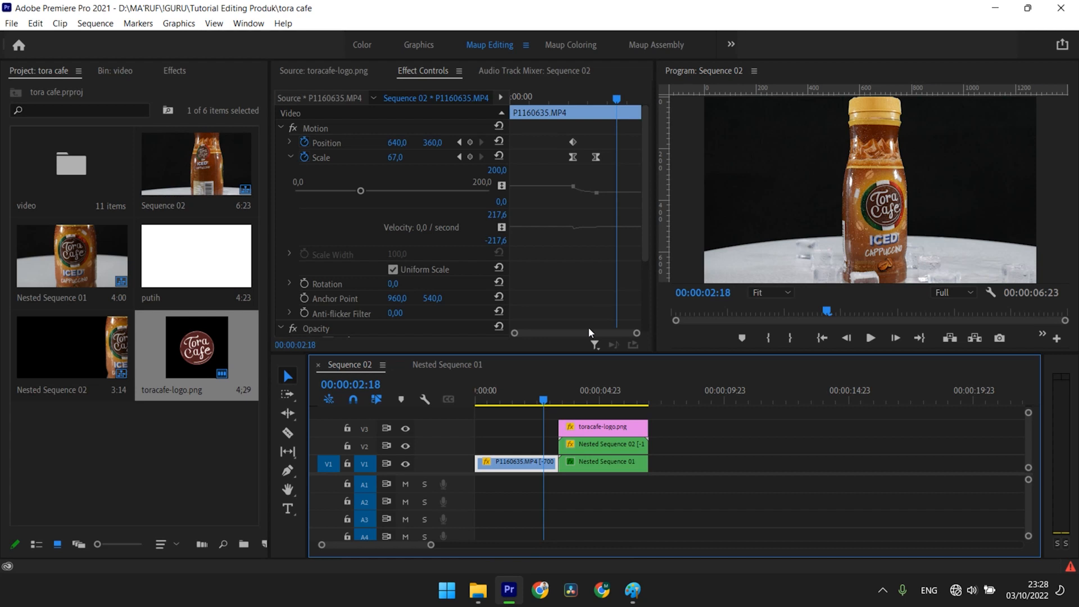
click(504, 407)
drag(504, 408, 412, 427)
drag(484, 431, 532, 431)
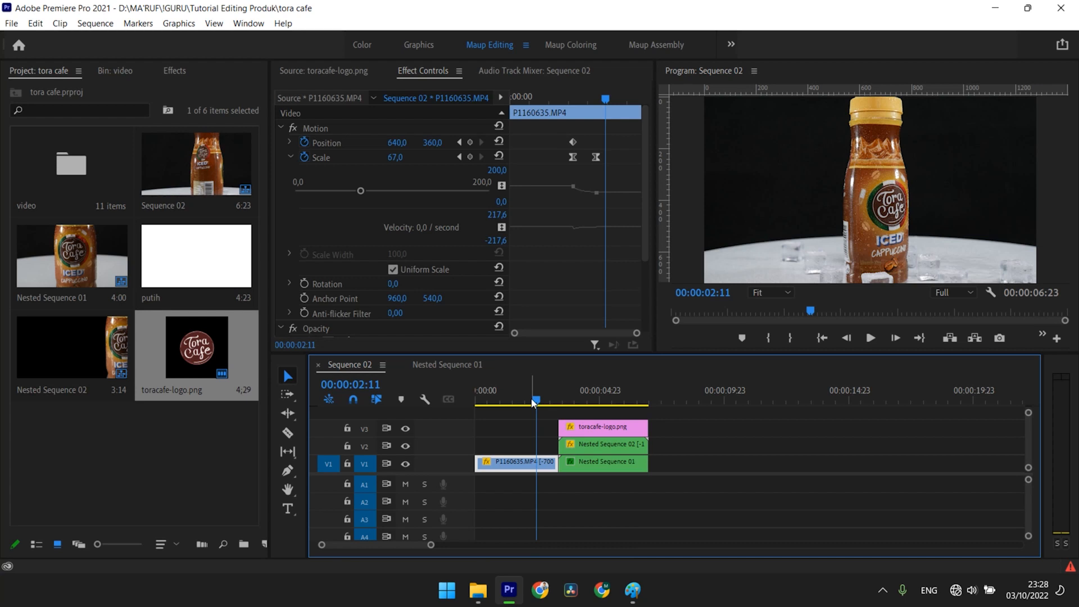
drag(596, 107, 574, 147)
drag(577, 142, 626, 164)
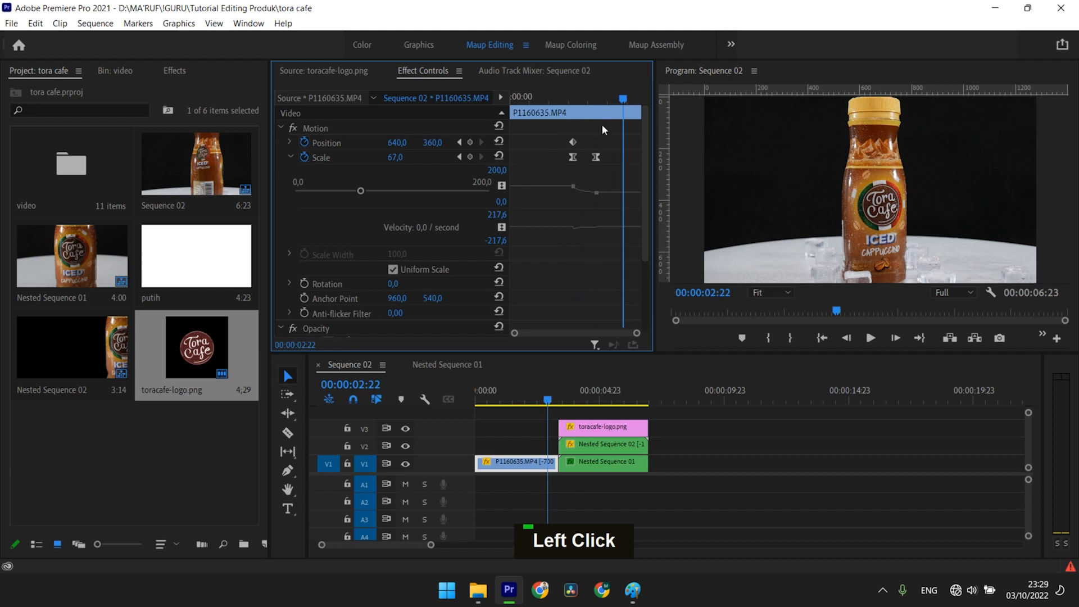
drag(581, 103, 619, 162)
drag(577, 99, 572, 103)
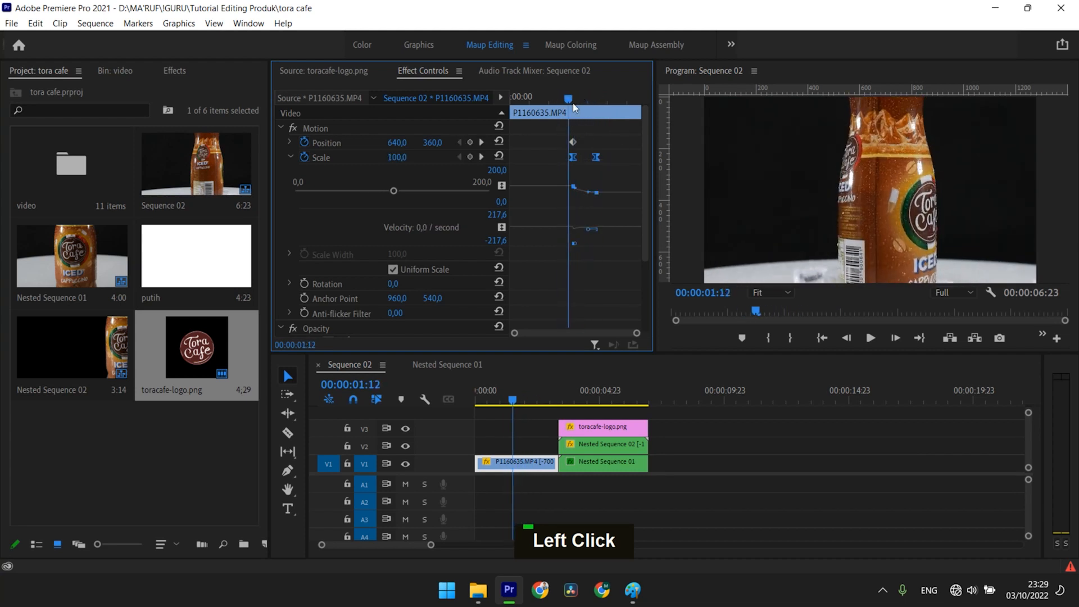
click(573, 156)
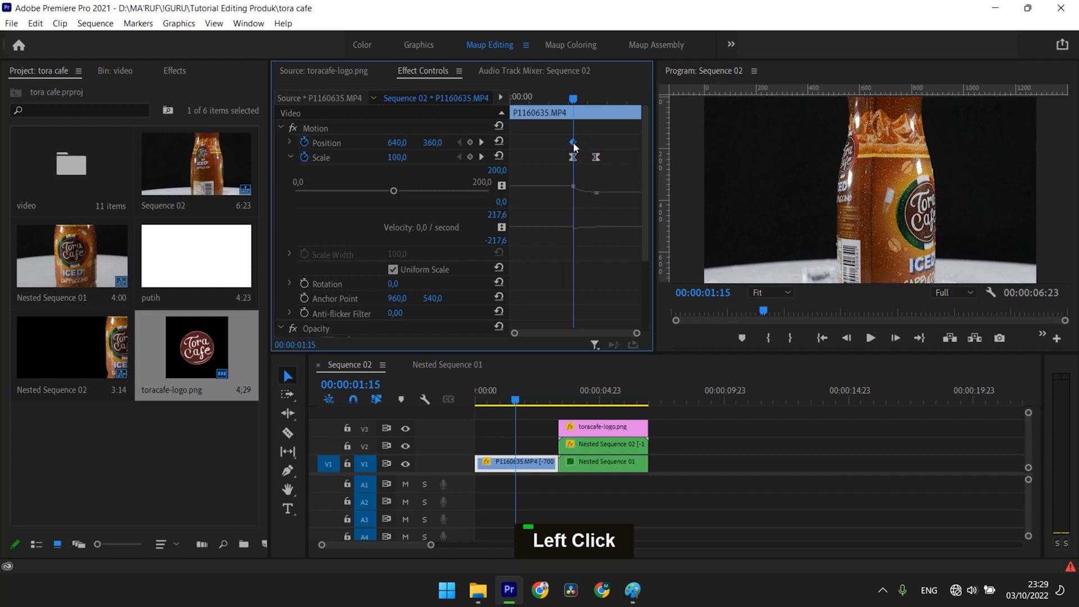
double_click(587, 144)
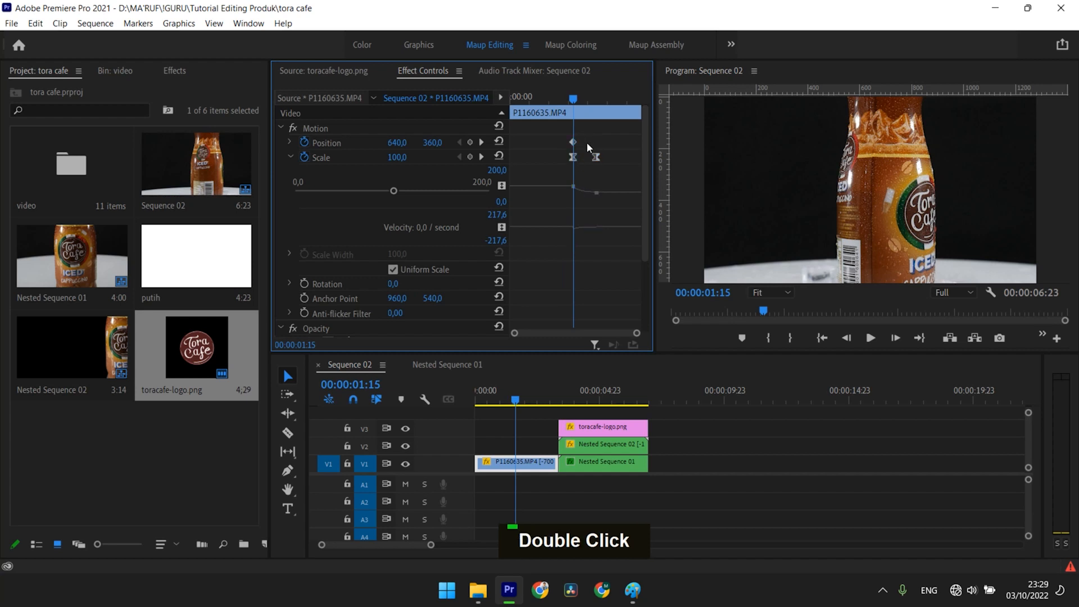
Try shifting the P1160635.MP4 bottle to horizontal position 830 at about 00:00:02:07, and undo the change
drag(573, 98, 595, 100)
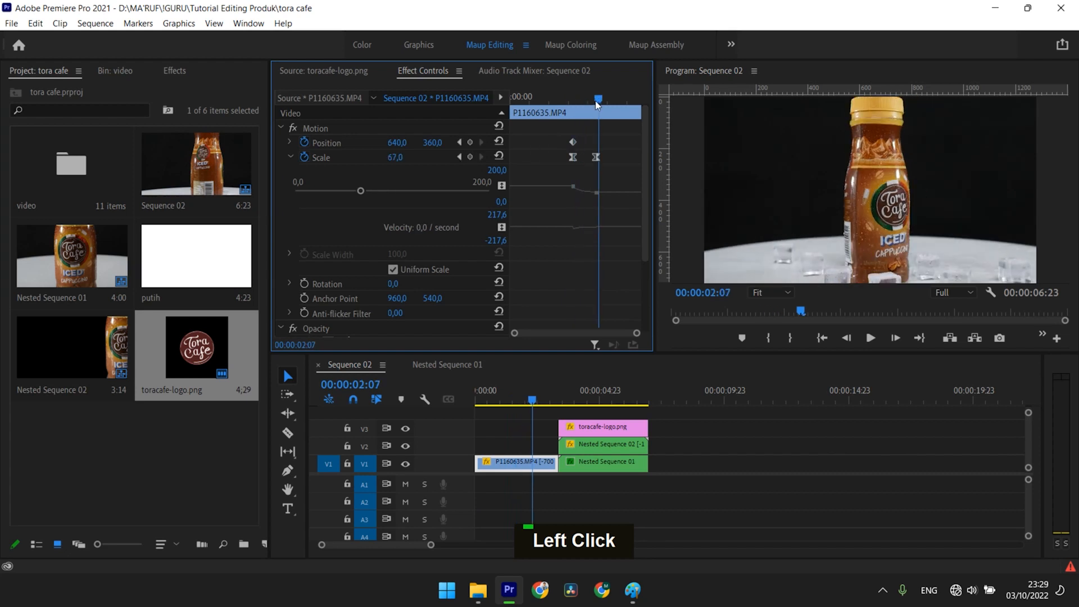
drag(396, 143, 504, 143)
drag(598, 94, 600, 123)
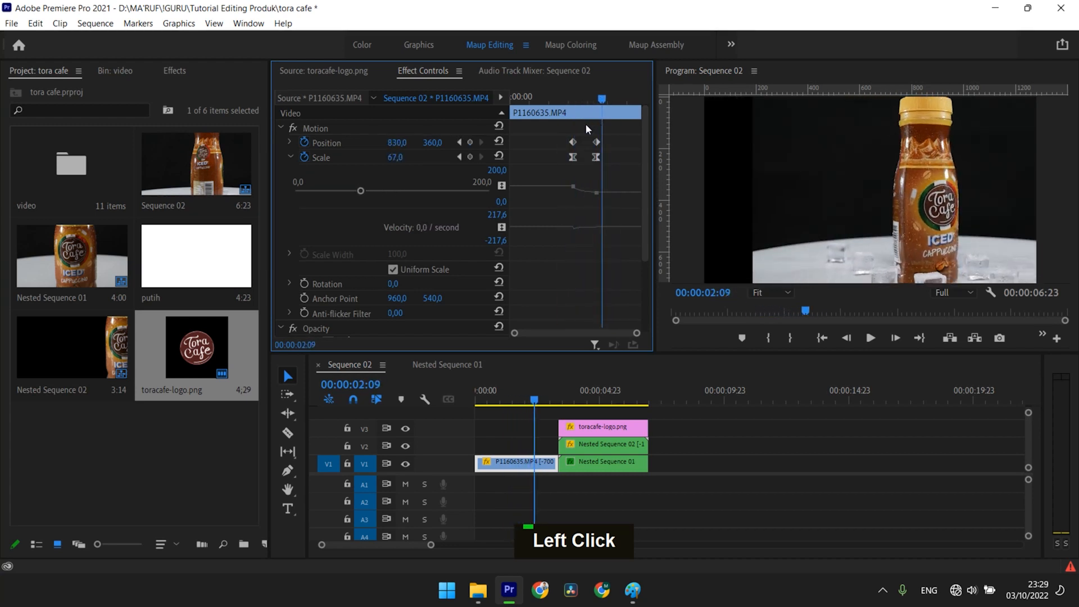
key(ctrl+z)
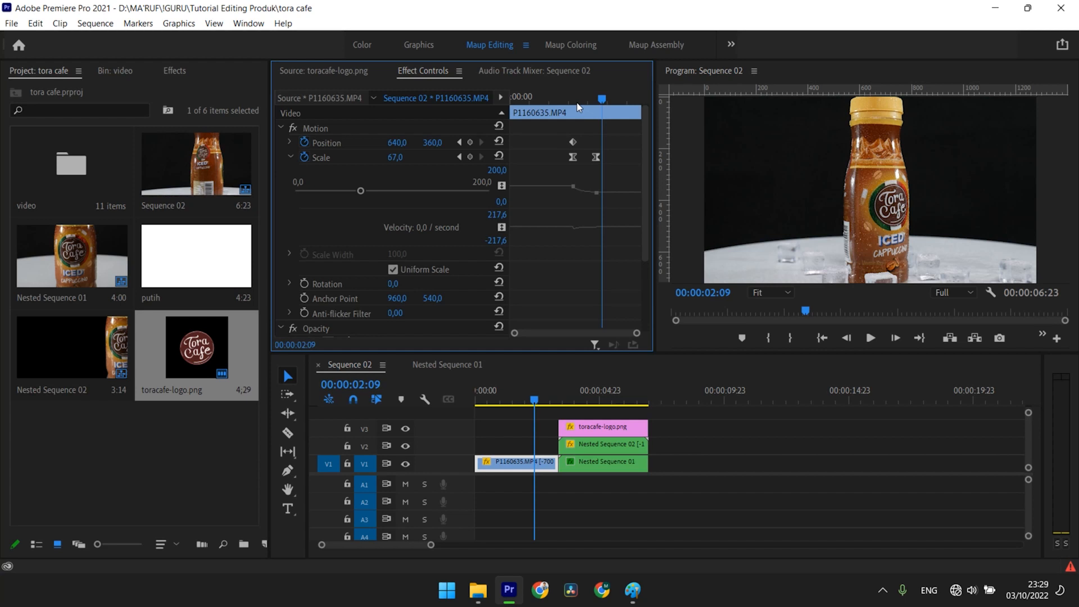
drag(573, 102, 616, 164)
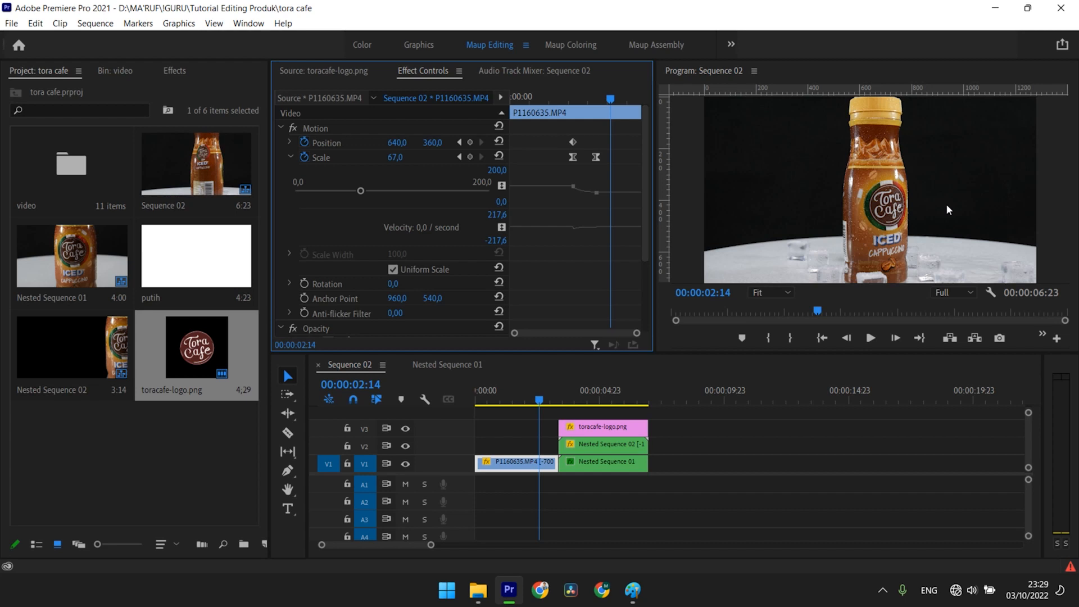
Add only the video of P1160667.MP4 from the video bin to V1, leaving a gap after the existing clips
click(102, 72)
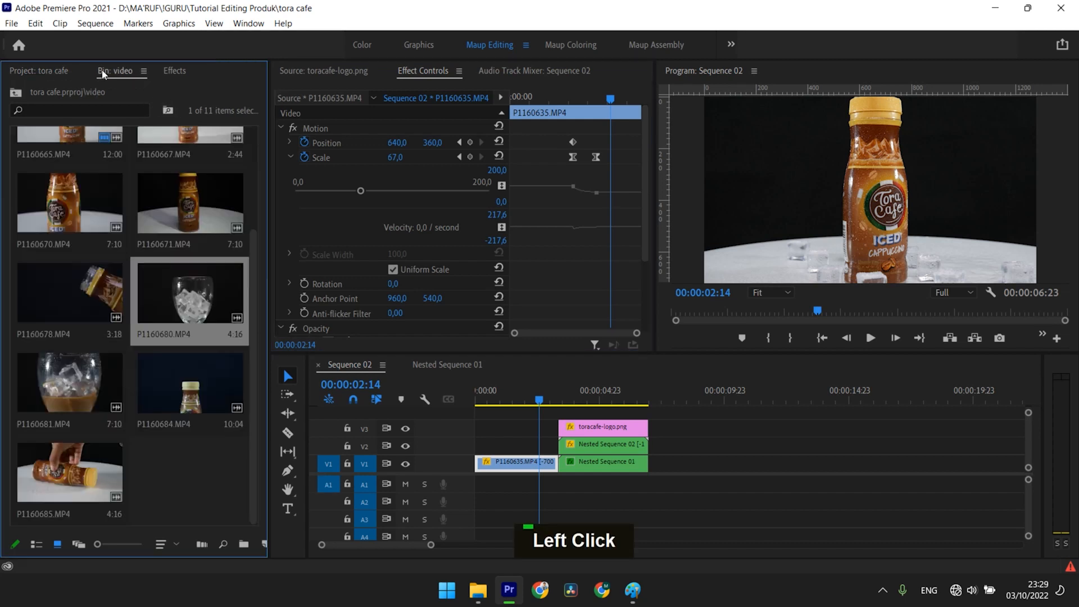
double_click(183, 209)
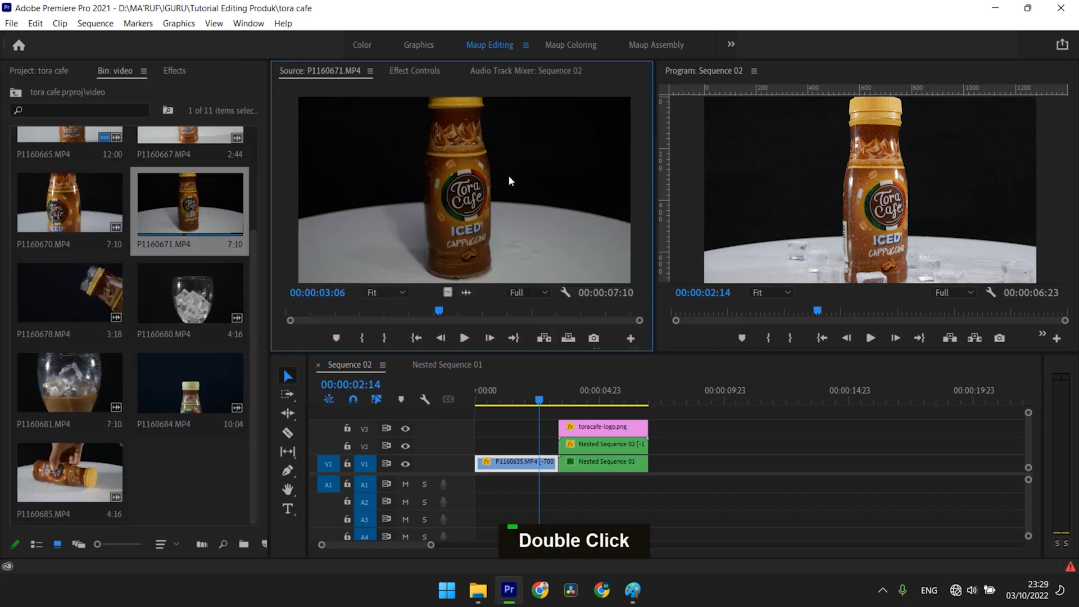
scroll(128, 260, up, 3)
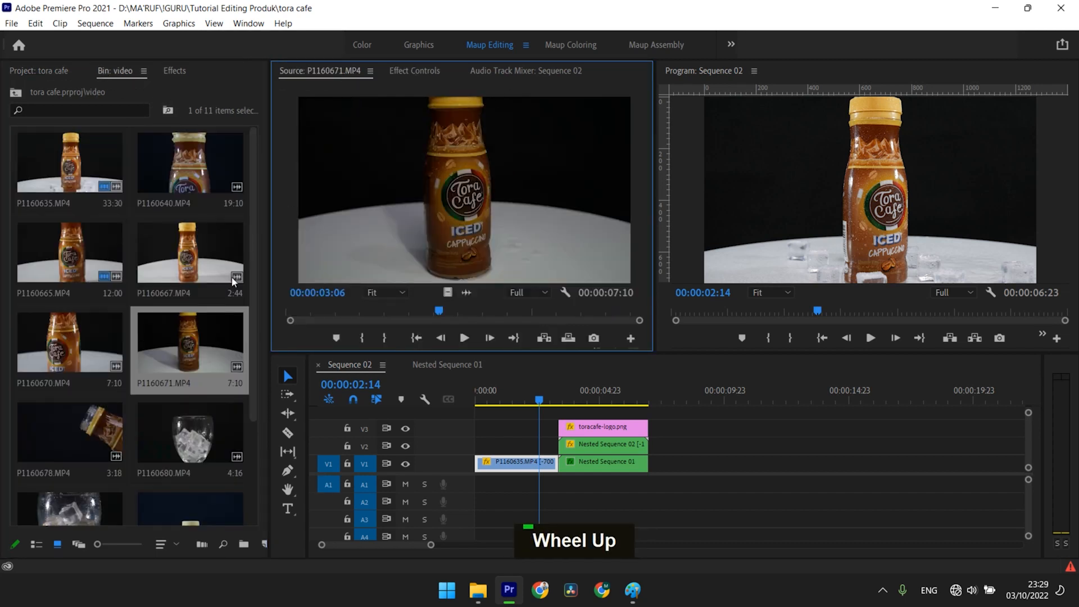
double_click(168, 261)
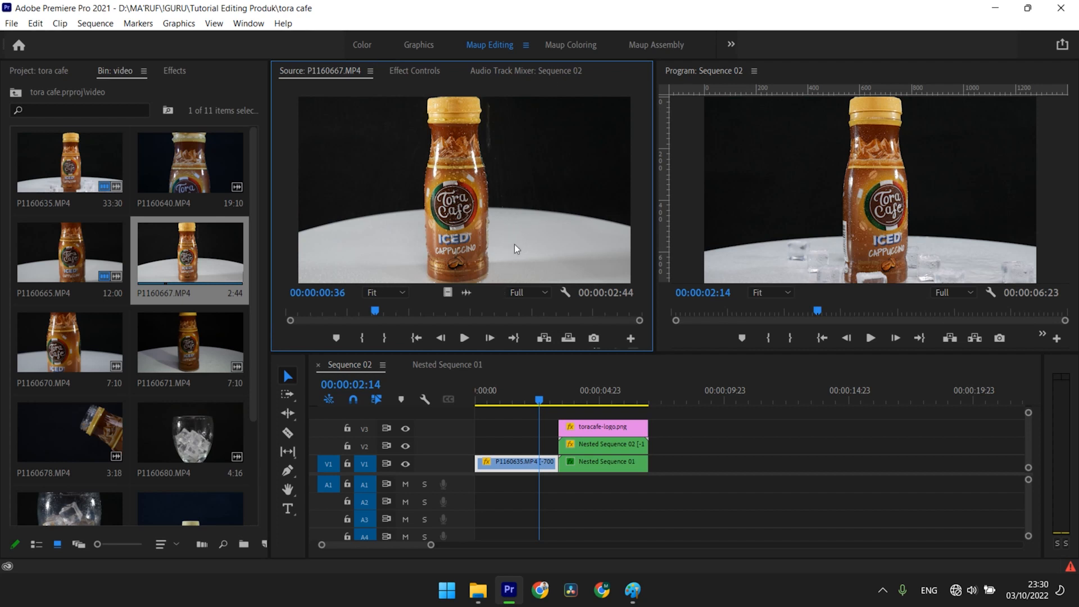
drag(448, 292, 724, 462)
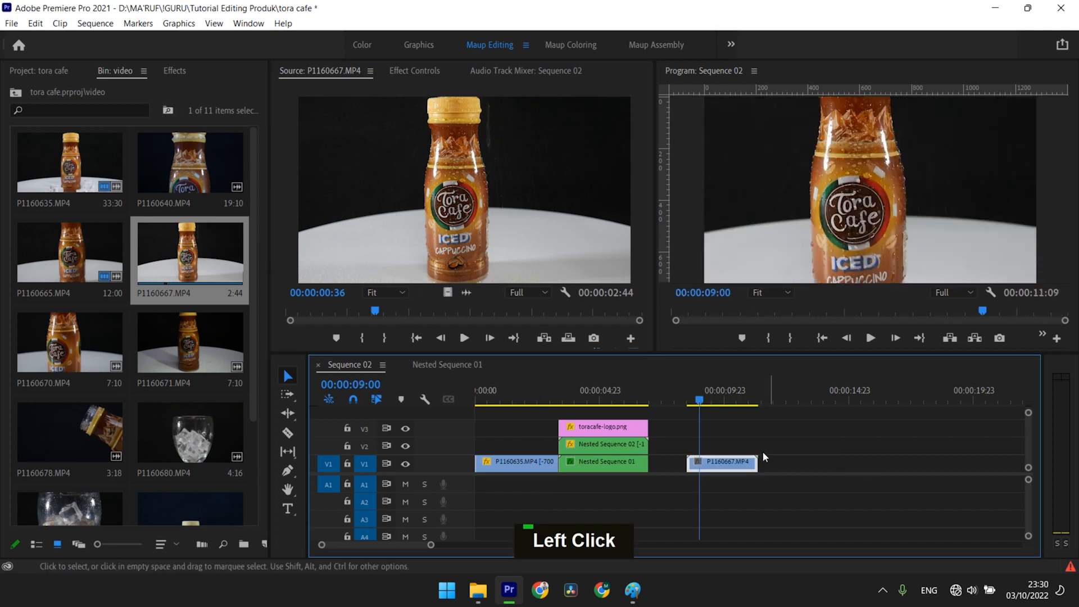
Set the scale of the P1160667.MP4 clip to 67
click(413, 71)
click(399, 158)
text(67)
key(Return)
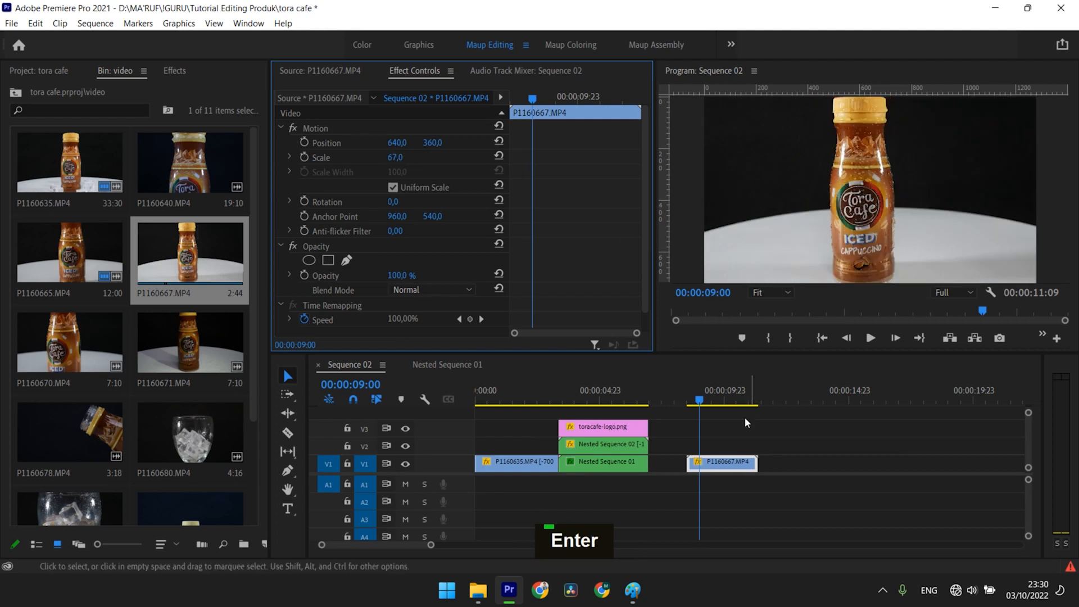
mouse_move(704, 408)
mouse_down()
mouse_move(729, 402)
mouse_move(697, 402)
mouse_up()
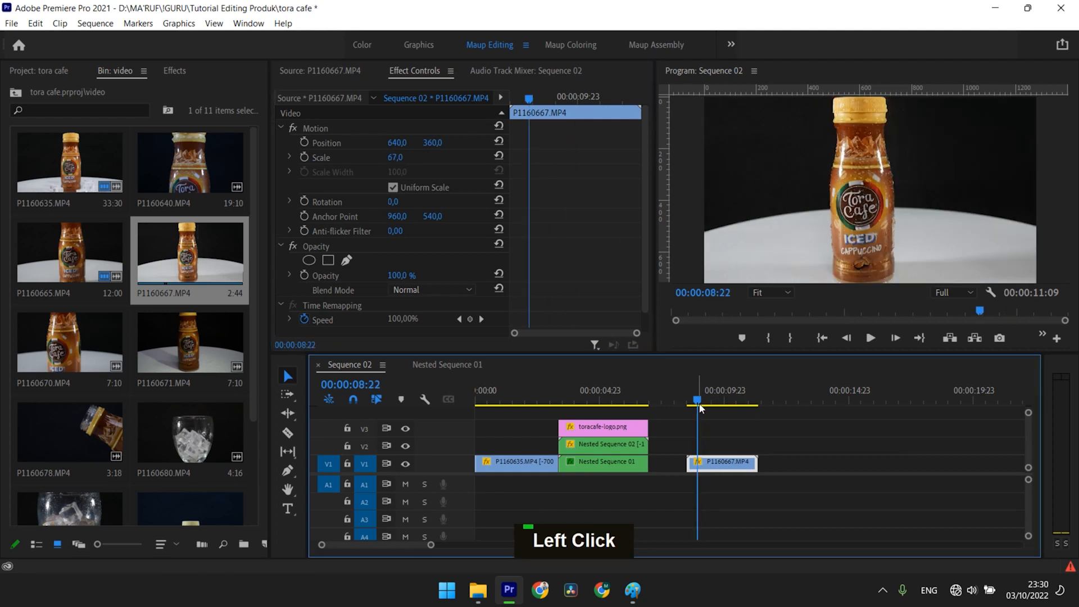
Draw a four-point opacity mask closely around the bottle in the P1160667.MP4 clip at 00:00:09:09
drag(593, 405, 708, 418)
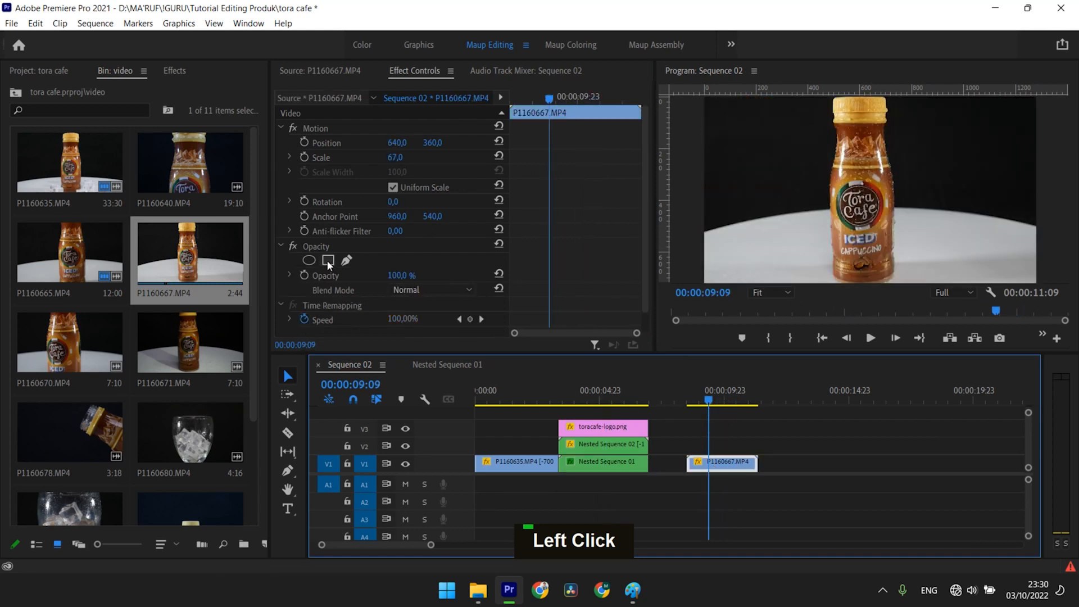
click(771, 293)
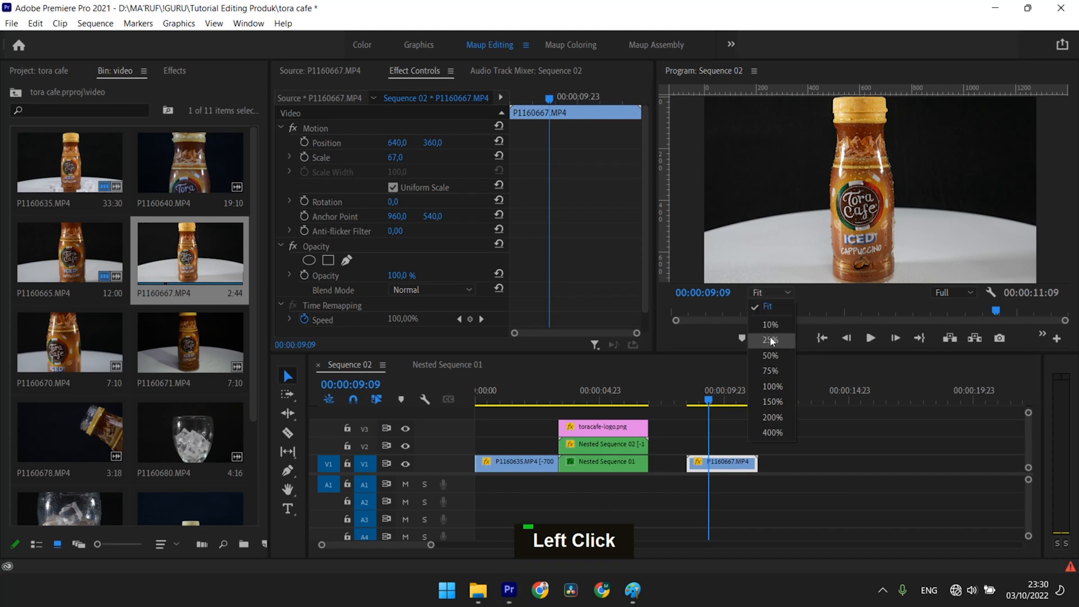
click(767, 341)
click(346, 259)
click(841, 133)
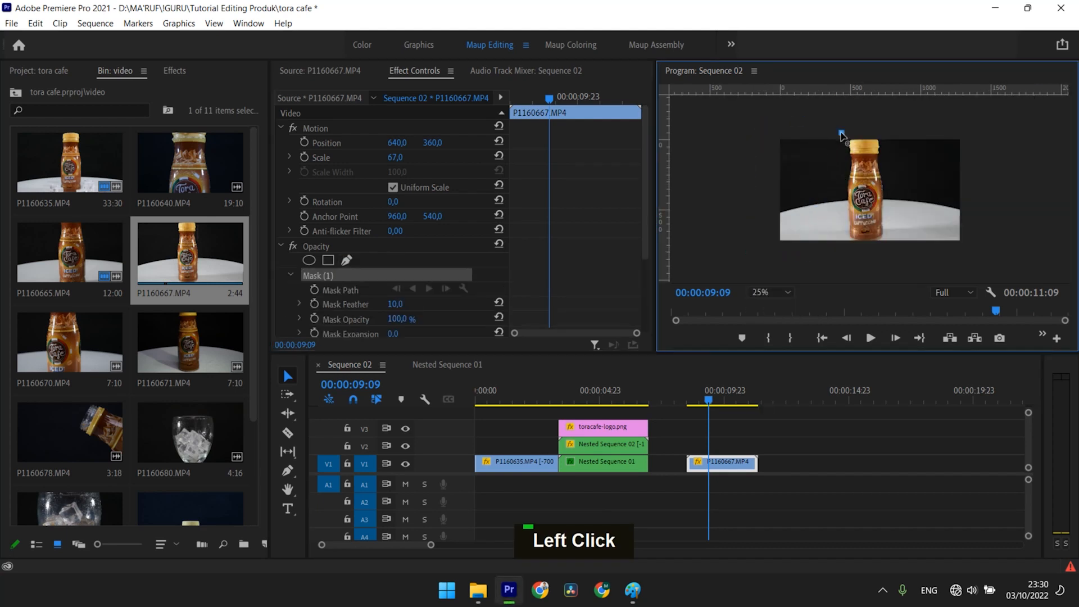
click(836, 248)
click(889, 251)
click(898, 127)
click(842, 133)
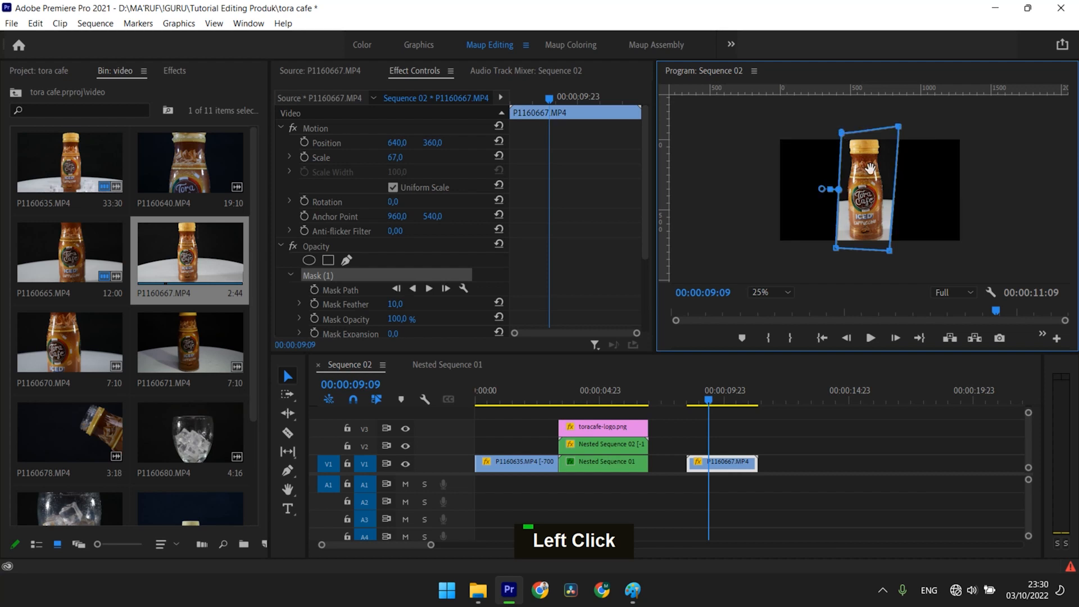
click(769, 291)
click(769, 306)
click(804, 446)
Duplicate the masked P1160667.MP4 clip onto V2 and set the V1 clip's horizontal position to 104
click(717, 470)
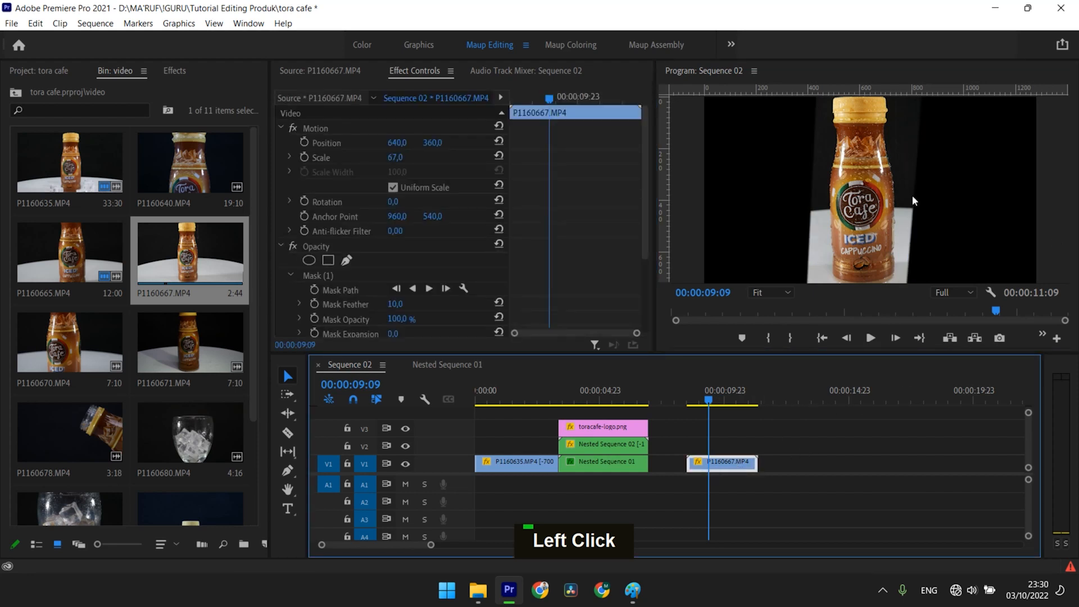
drag(724, 468, 726, 449)
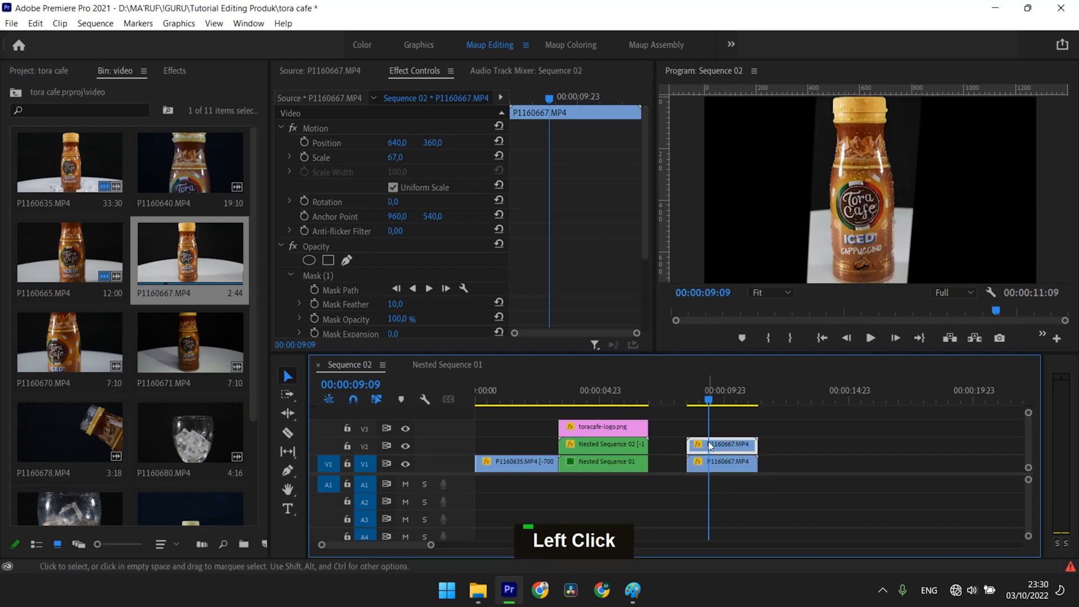
click(712, 466)
drag(397, 143, 317, 143)
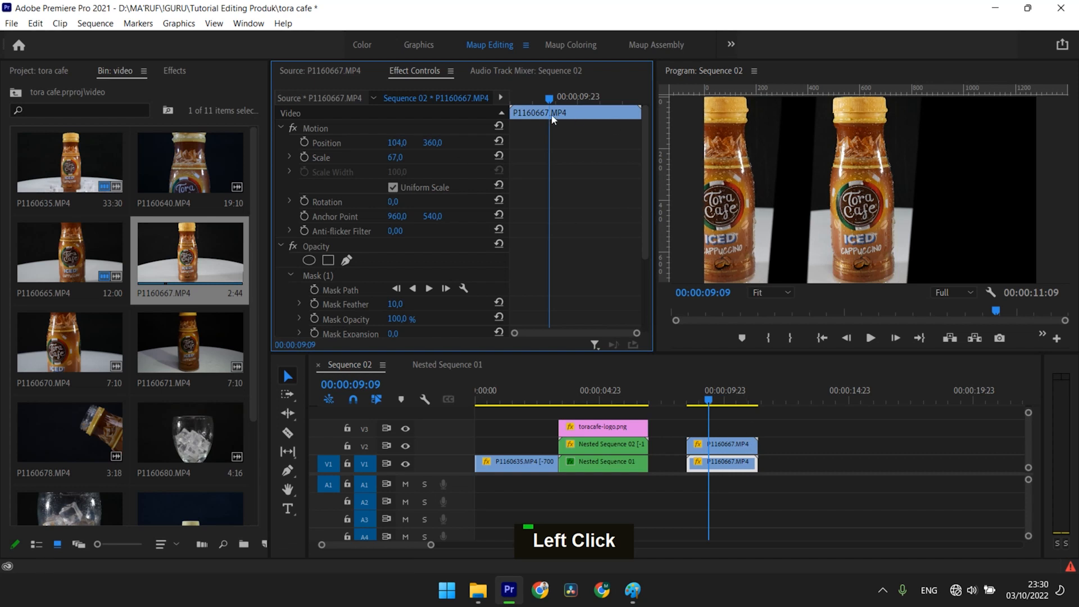
Set the V2 bottle clip's horizontal position to 1267 and move both bottle clips up one track to V2 and V3
click(730, 445)
drag(396, 143, 485, 143)
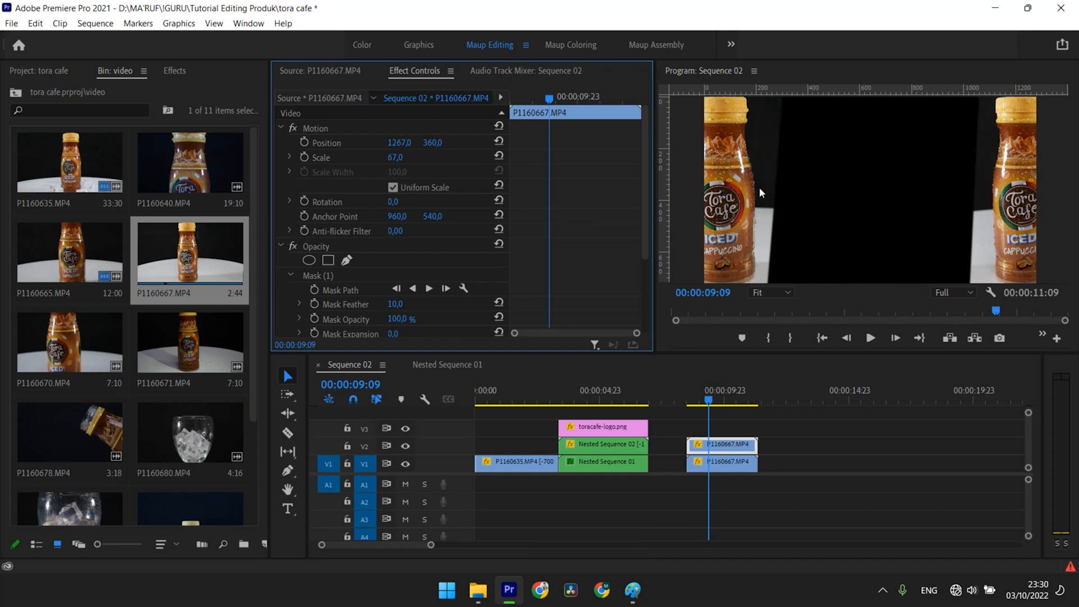
drag(789, 486, 726, 433)
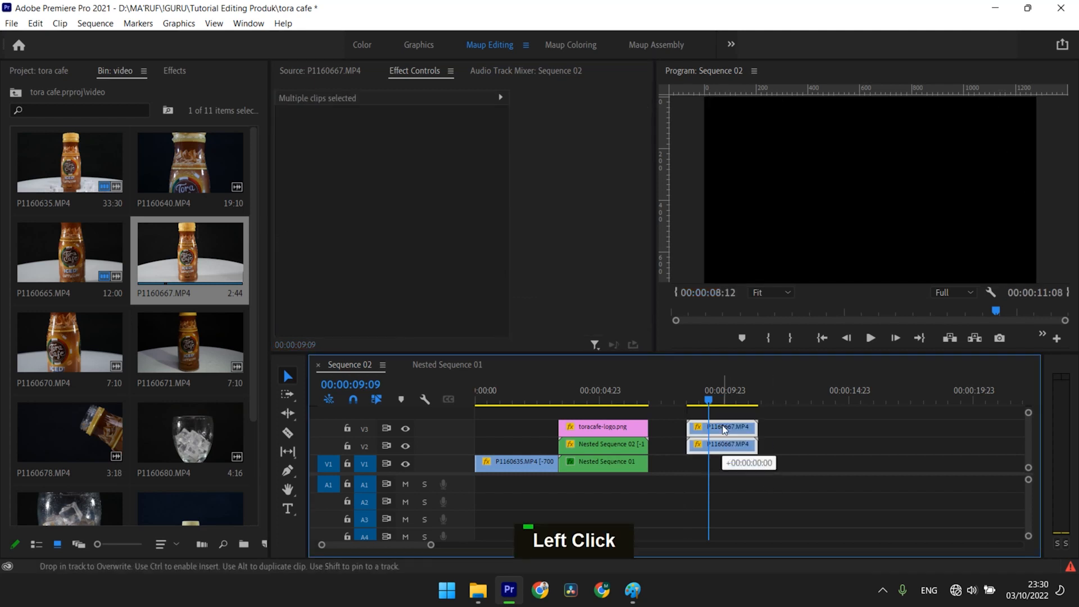
click(797, 449)
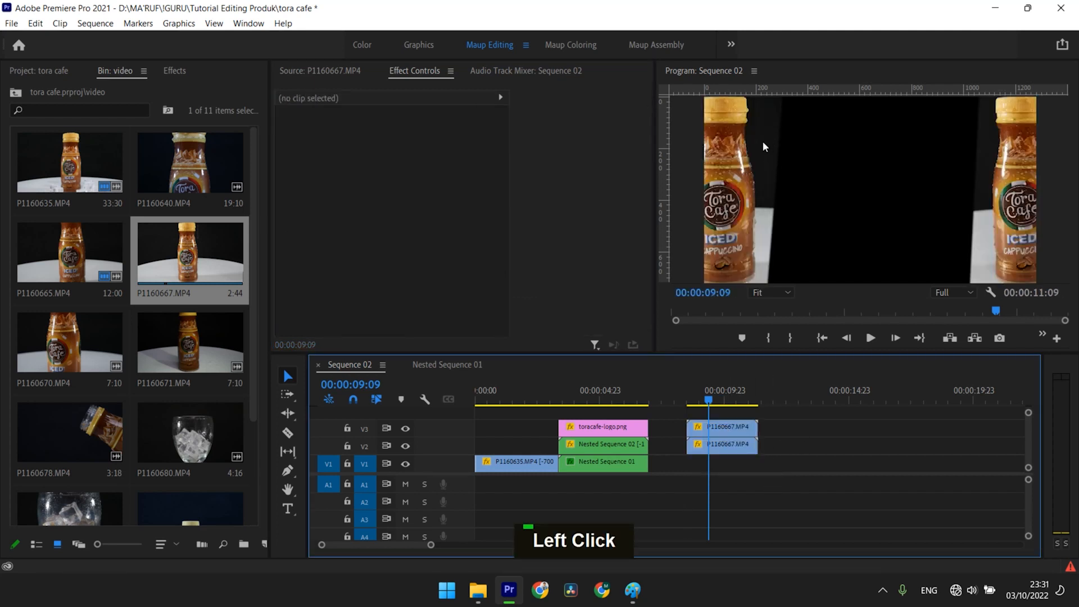
Create a color matte in dark grey 121212, sampled from the background beside the bottle in the preview
click(16, 24)
mouse_move(20, 39)
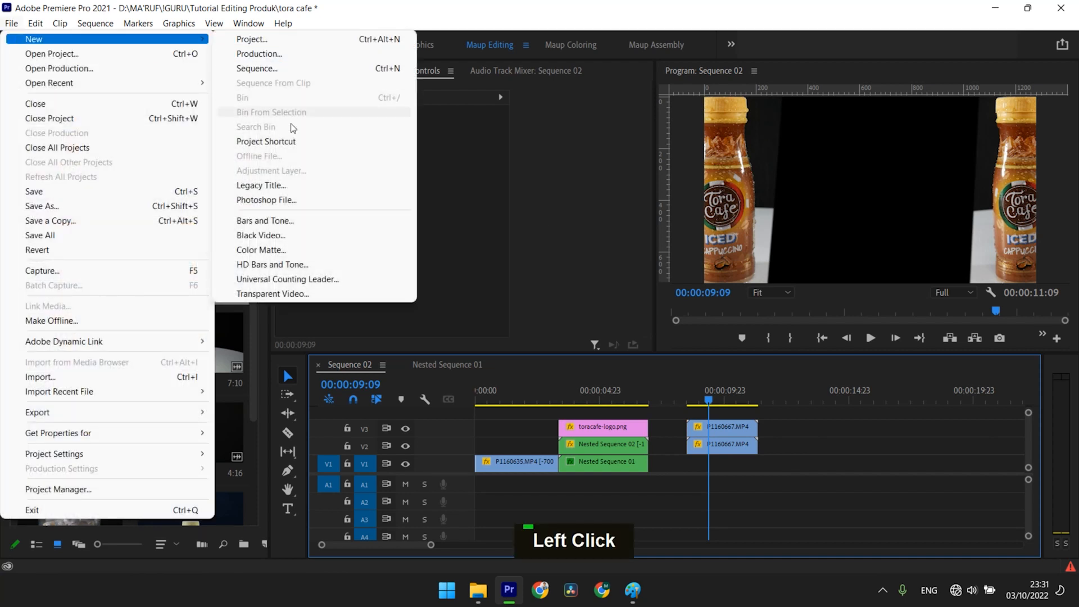
click(260, 250)
click(559, 343)
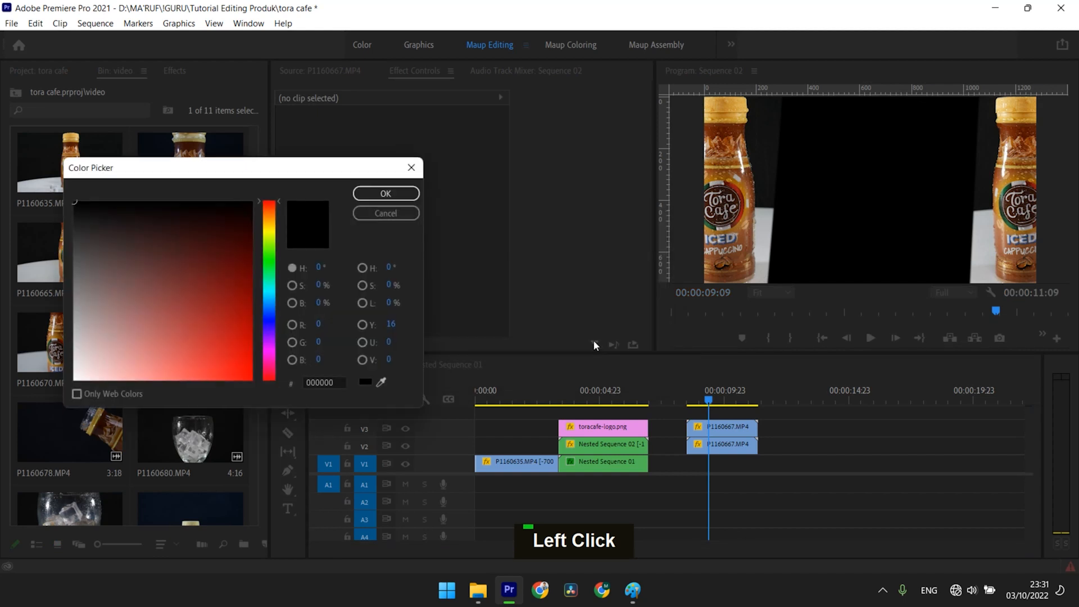
click(381, 382)
click(767, 133)
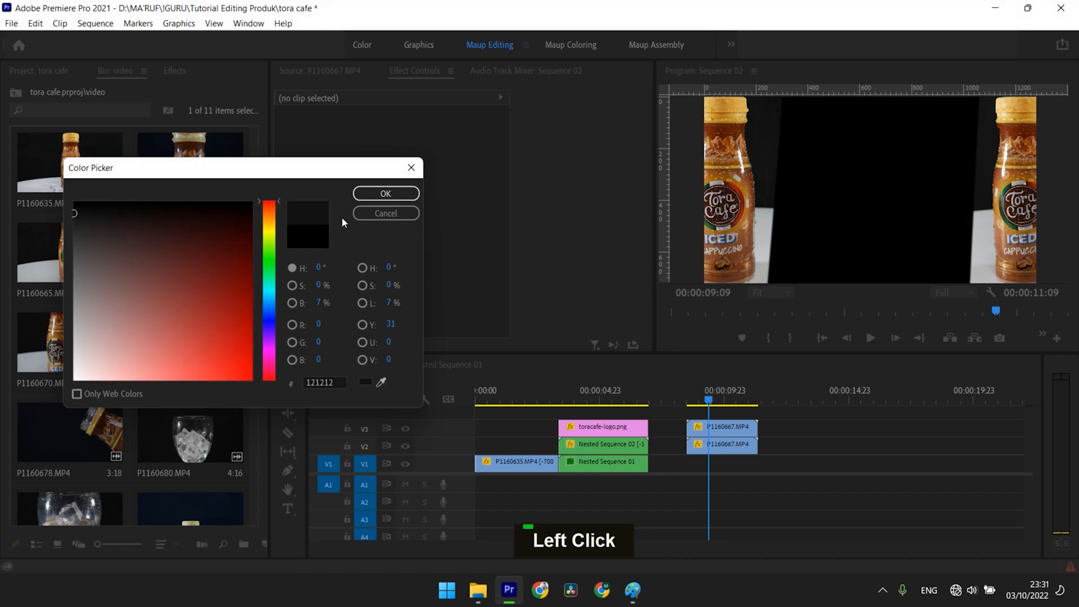
click(374, 195)
Name the new matte hitam and place it on V1 beneath the two P1160667.MP4 bottle clips
text(hitam)
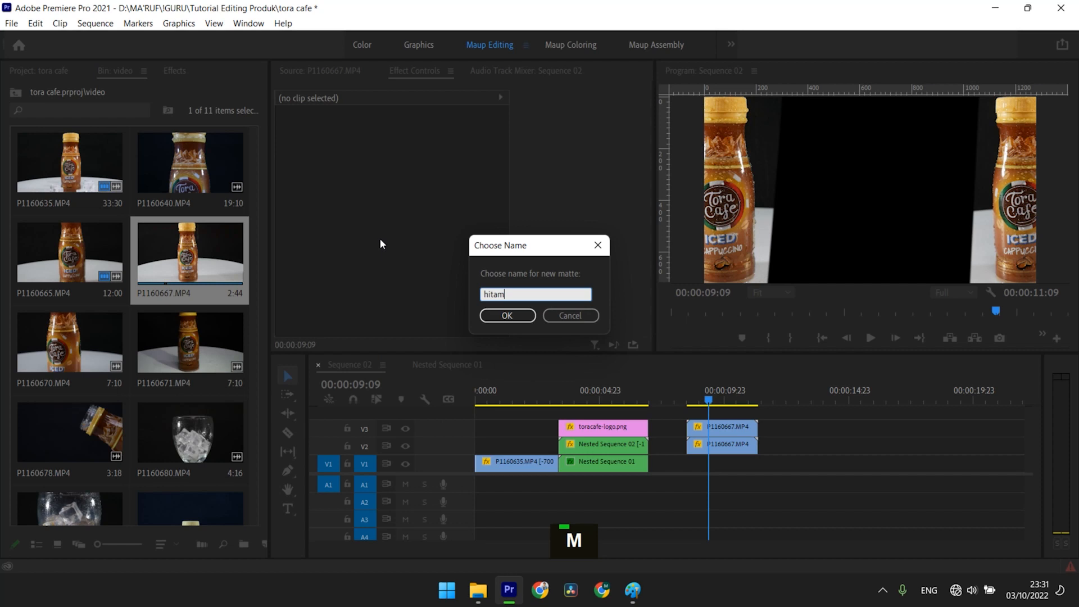
key(Return)
drag(163, 453, 707, 469)
click(707, 467)
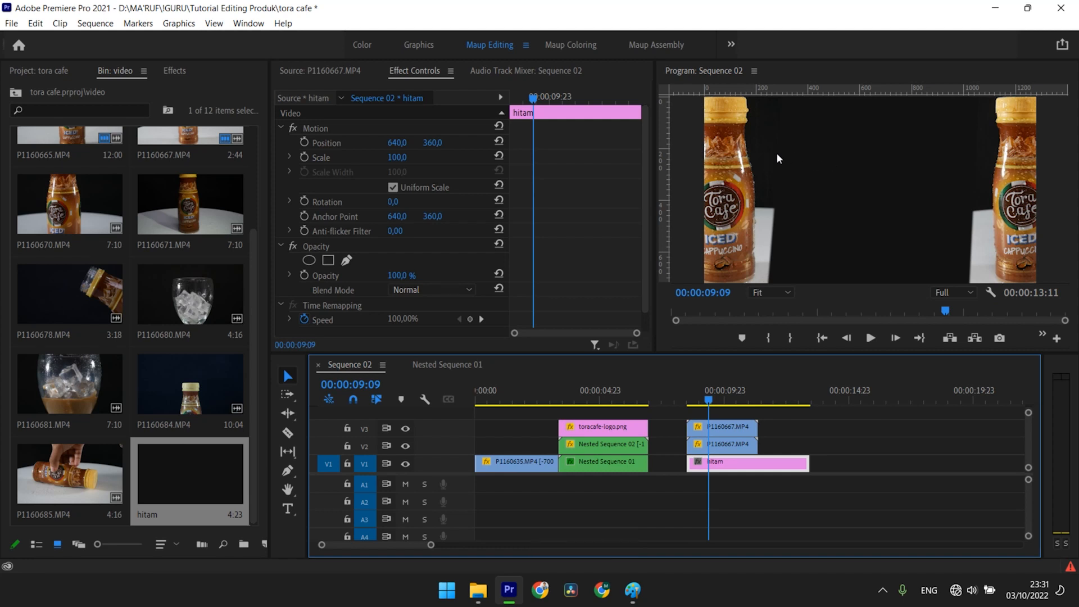
Soften the bottle masks by setting the mask feather to 69 on the V2 clip and 64 on the V3 clip
click(716, 443)
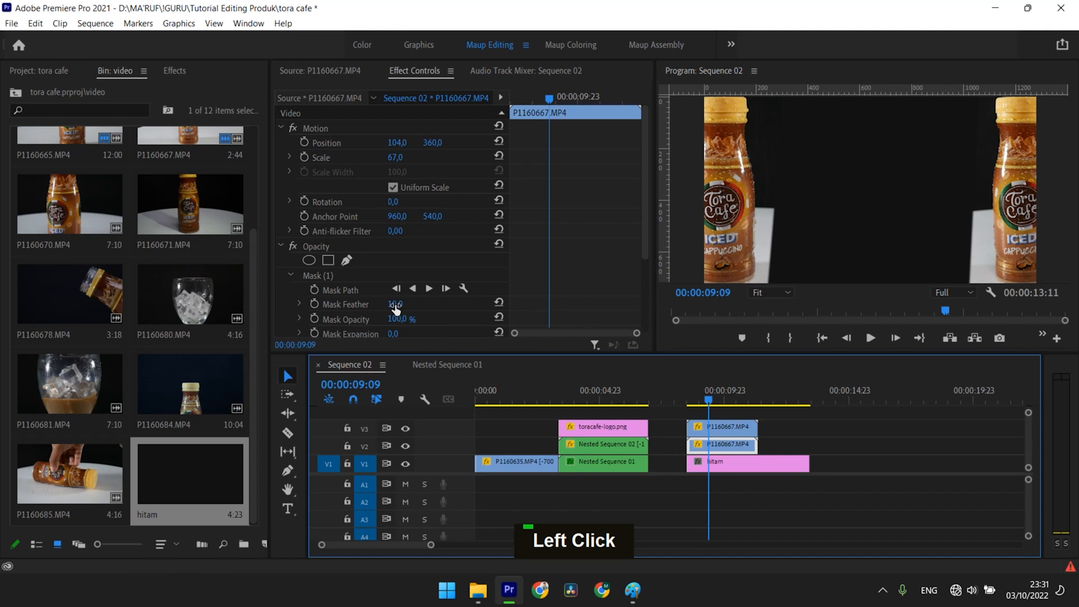
drag(395, 304, 428, 304)
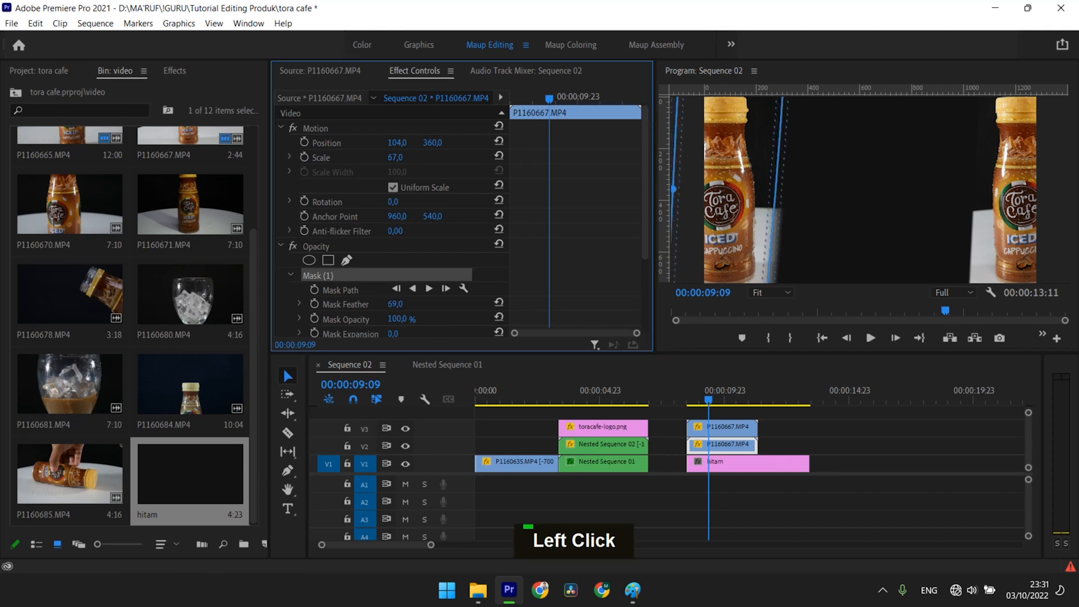
click(723, 428)
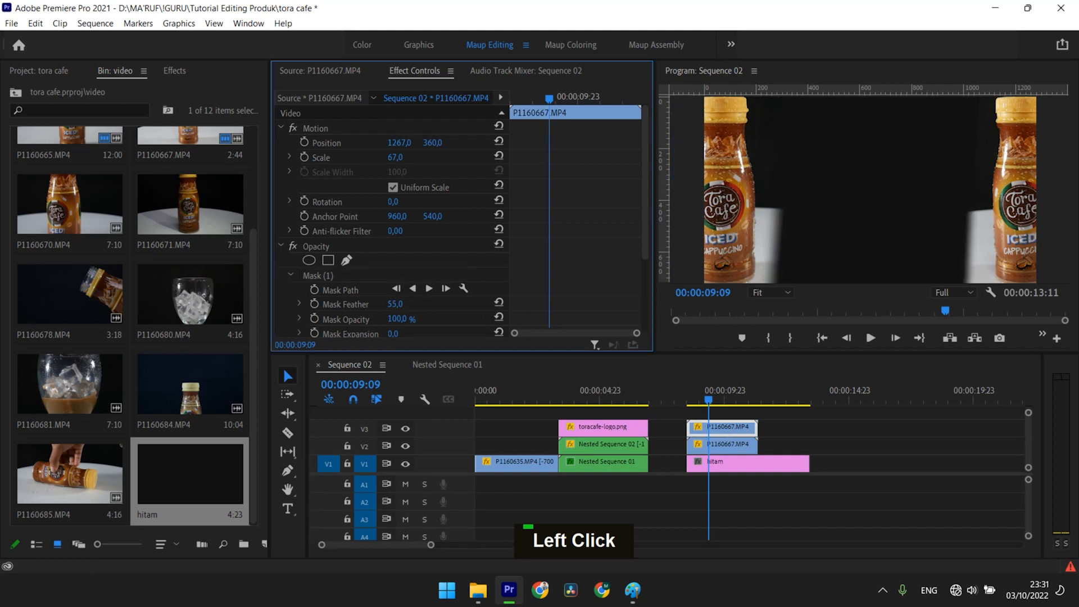
click(890, 392)
click(721, 398)
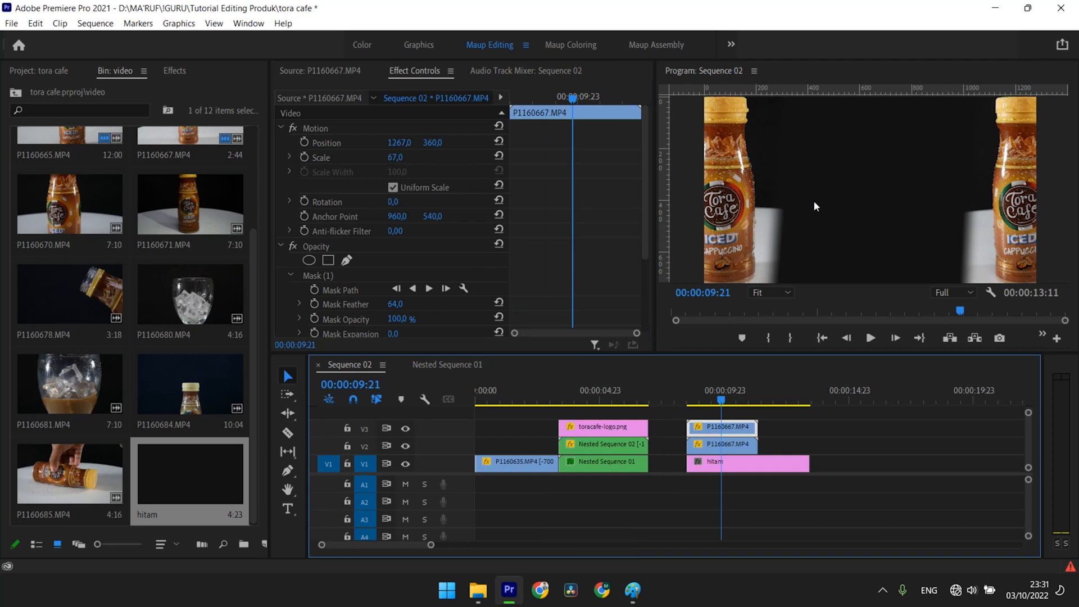
click(582, 403)
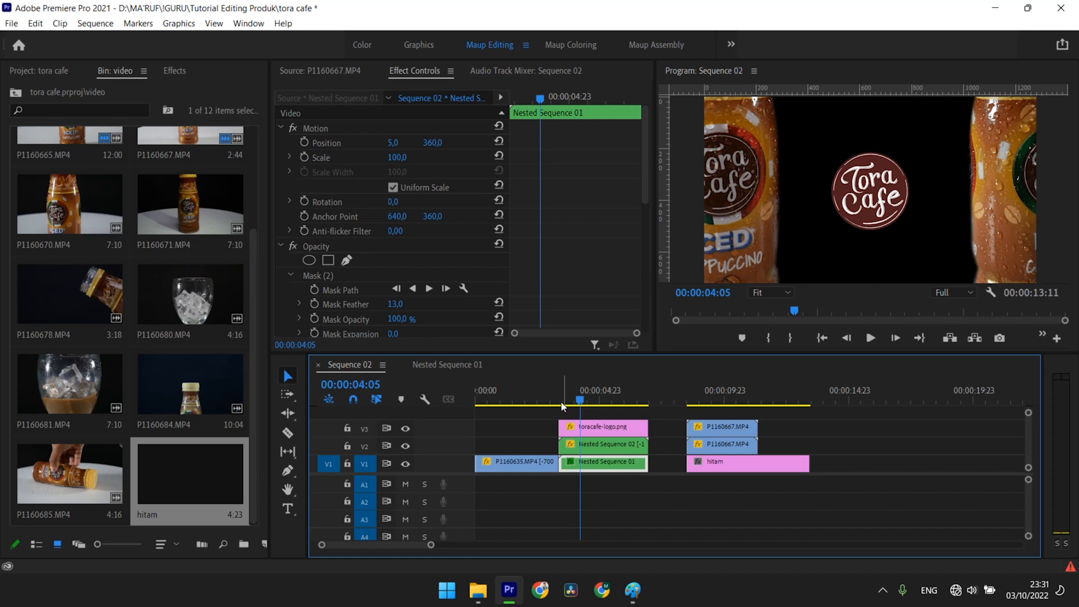
drag(517, 398, 437, 399)
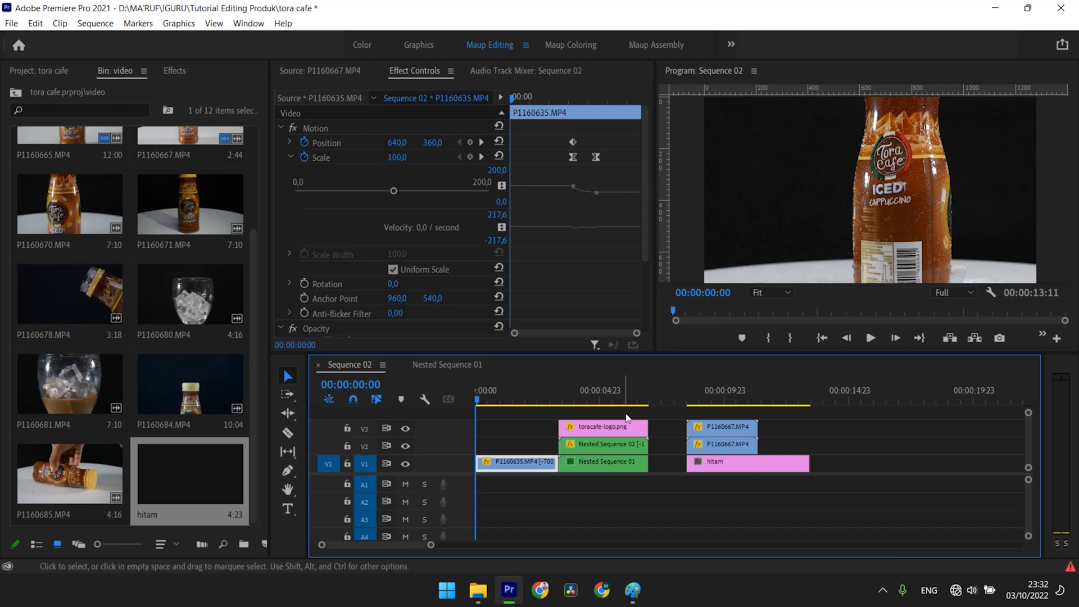
click(881, 595)
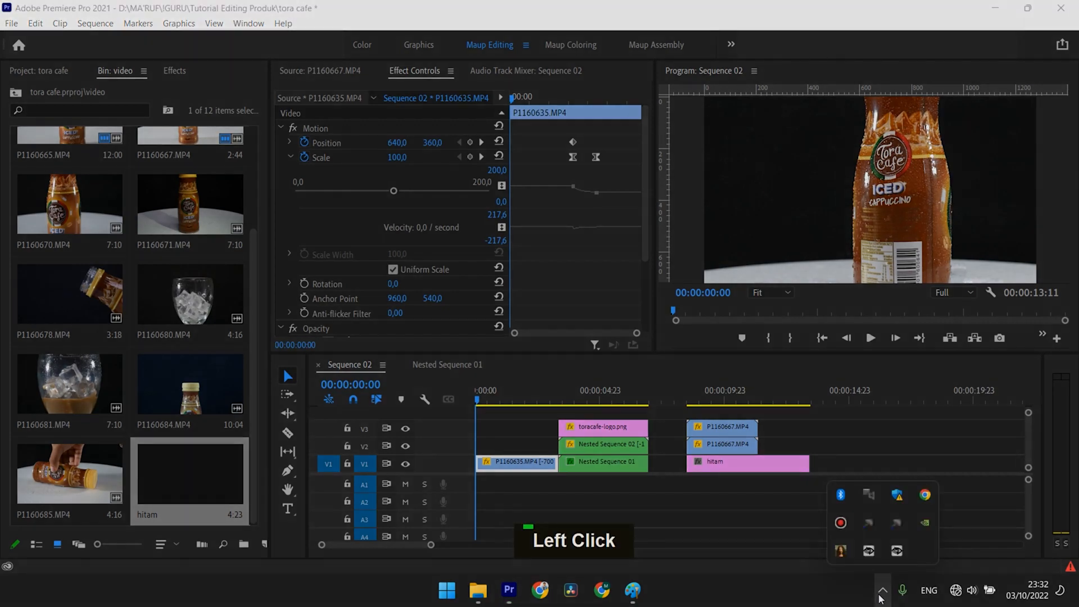